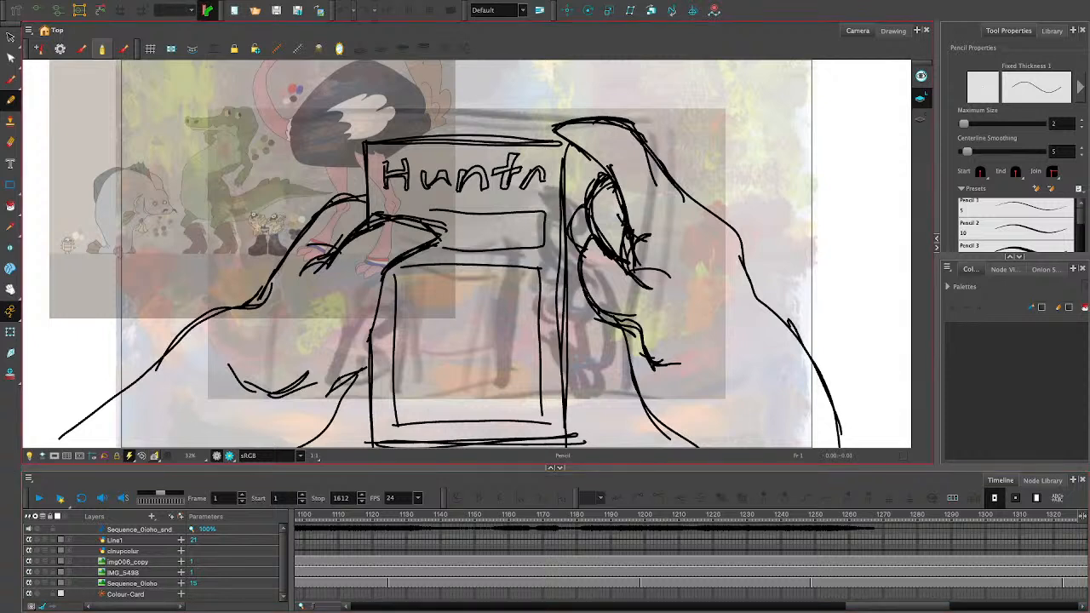
- Go to frame 278 on the clnupcolur layer and set the pencil's maximum size to 6
mouse_move(897, 606)
mouse_down()
mouse_move(1016, 606)
mouse_move(480, 606)
mouse_move(493, 606)
mouse_up()
click(593, 551)
mouse_move(592, 516)
mouse_down()
mouse_move(534, 515)
mouse_move(558, 515)
mouse_up()
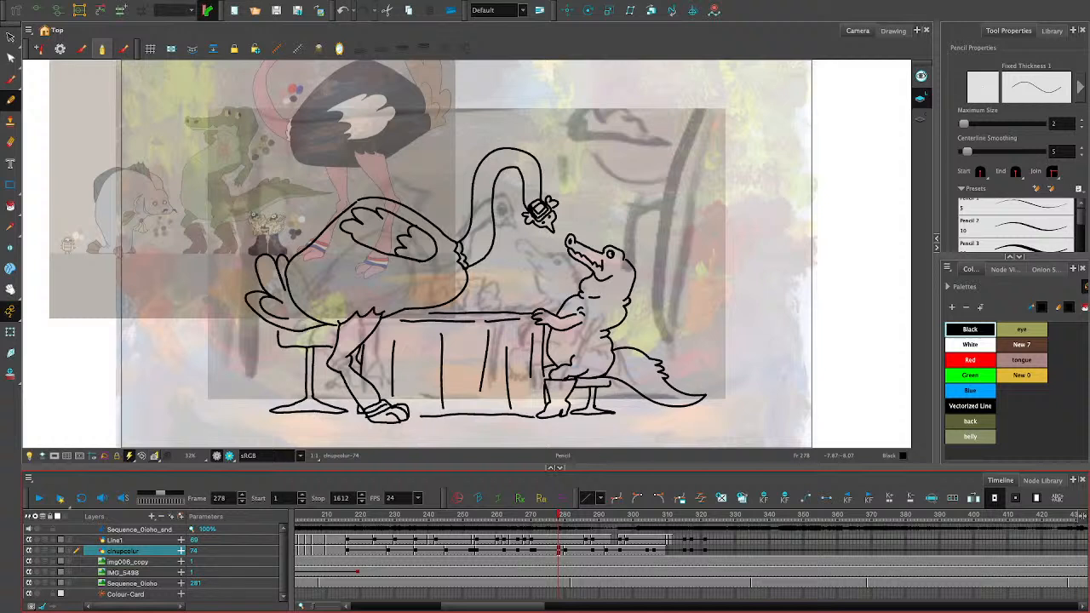
drag(665, 275, 753, 306)
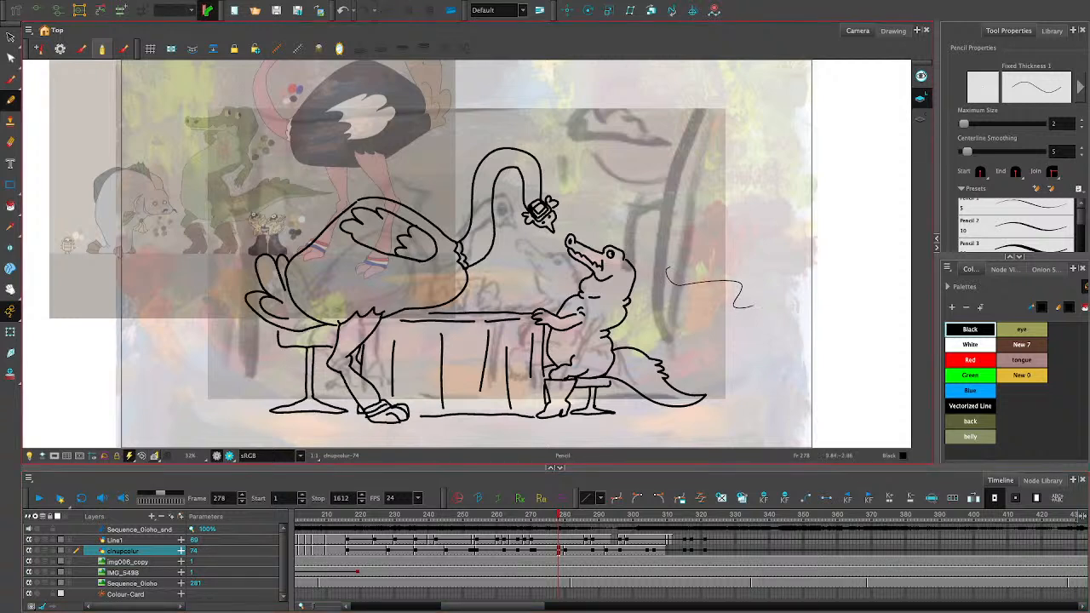
key(ctrl+z)
click(1081, 120)
click(1081, 120)
click(1081, 120)
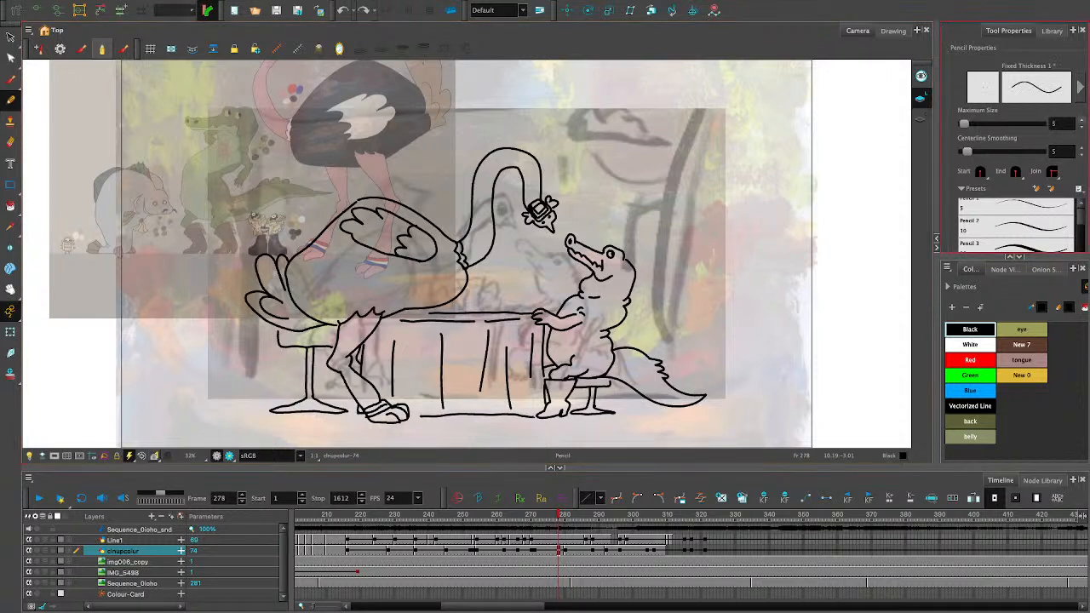
click(1081, 120)
- Go to the empty frame 294 on the Line1 layer and turn on onion skinning for it
click(606, 540)
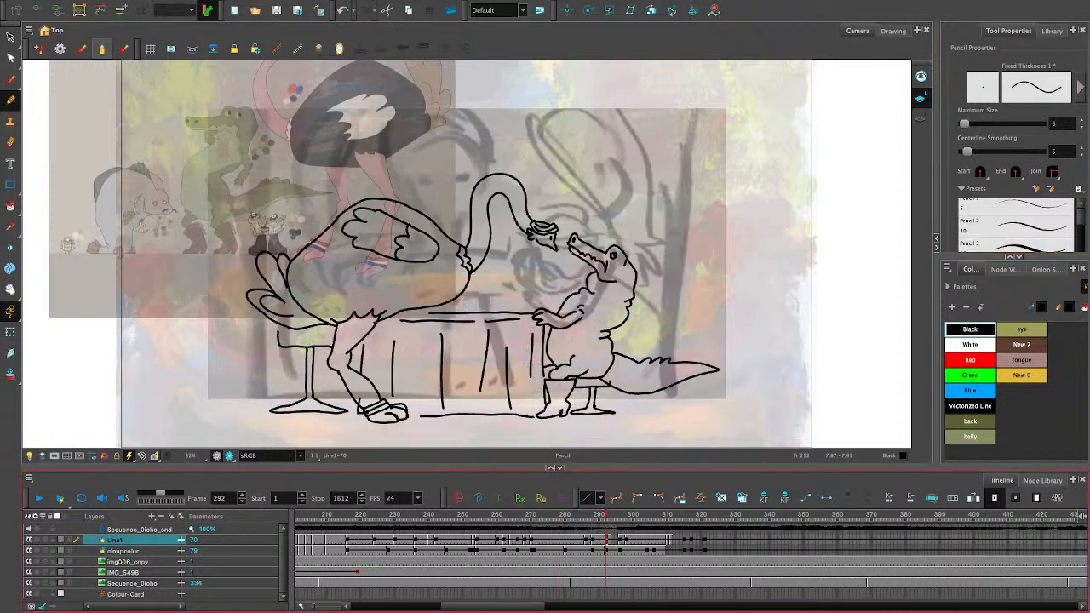
click(616, 540)
click(614, 539)
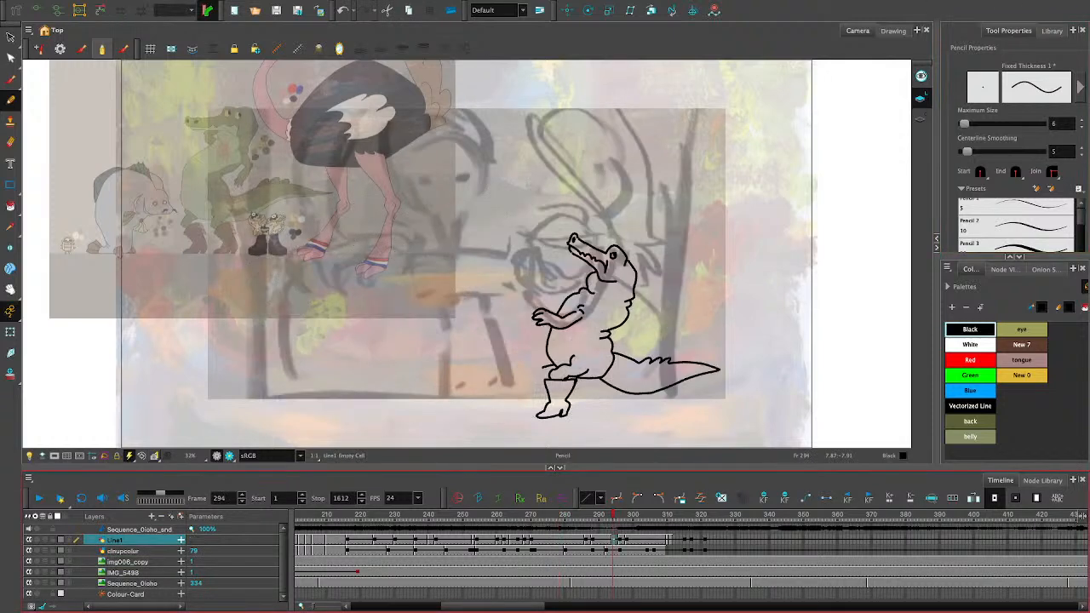
key(alt+o)
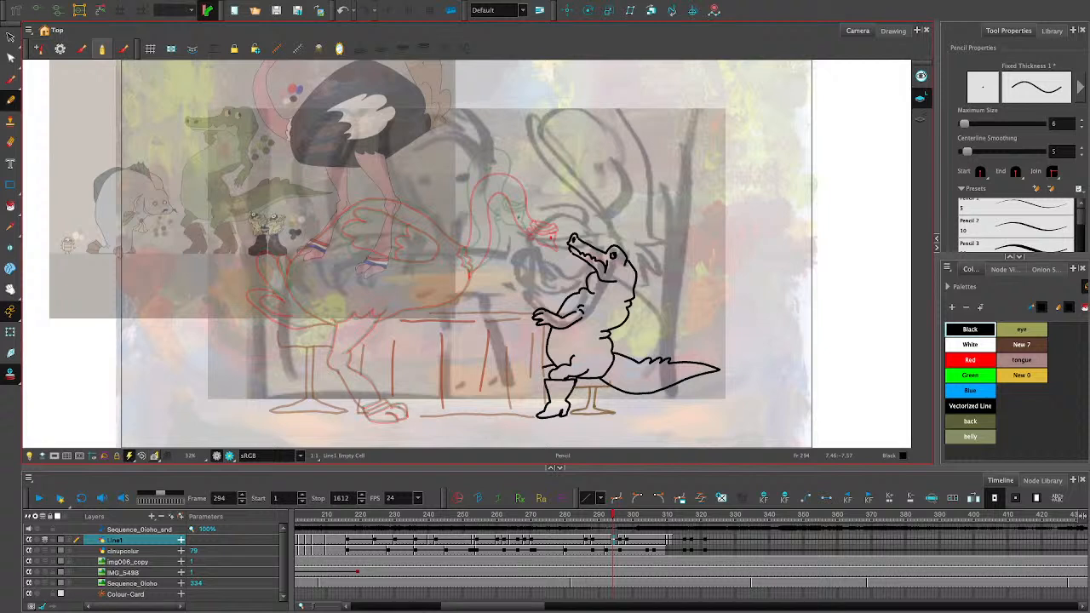
key(comma)
key(period)
- Try an arched black pencil stroke for the ostrich's neck on frame 294 and compare it with the neighbouring frames
key(ctrl+z)
mouse_move(444, 230)
mouse_down()
mouse_move(433, 258)
mouse_move(477, 247)
mouse_up()
key(ctrl+z)
scroll(543, 366, up, 3)
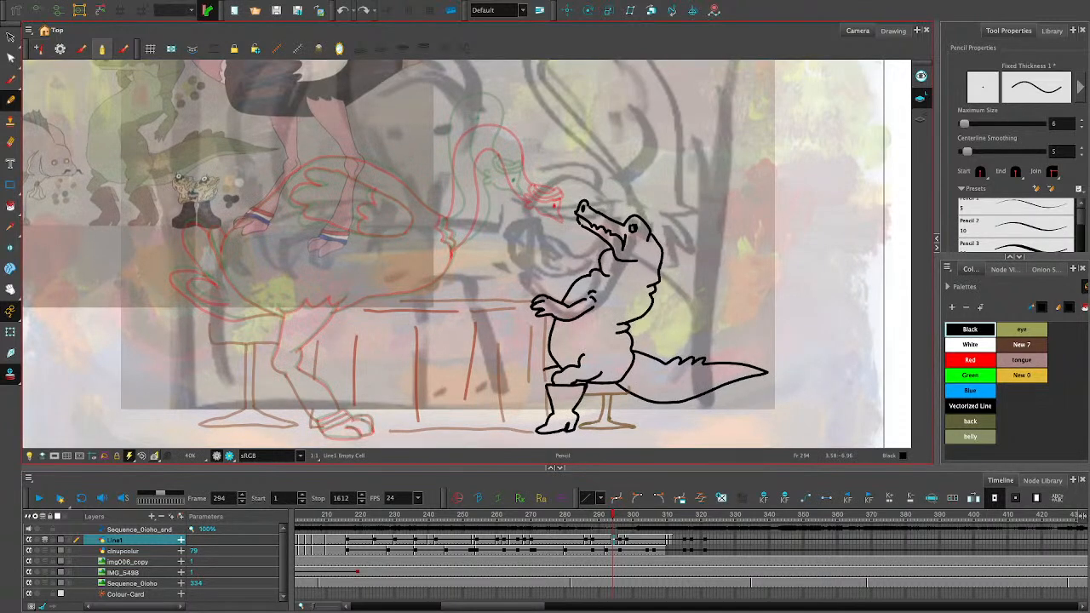
key(2)
key(space)
mouse_move(635, 214)
mouse_down()
mouse_move(665, 279)
mouse_move(690, 301)
mouse_up()
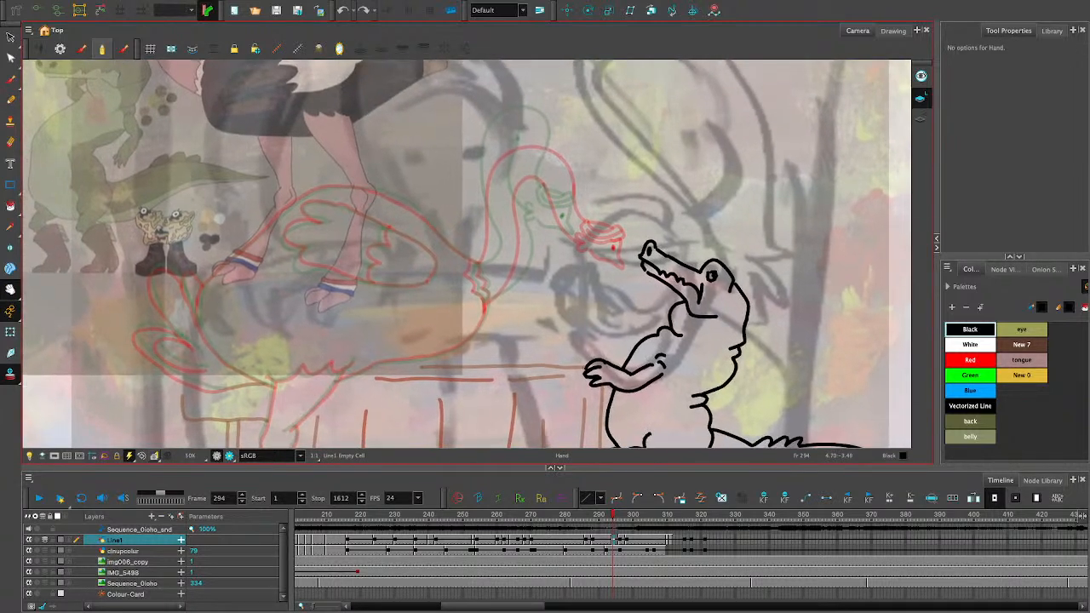
drag(525, 338, 458, 403)
drag(555, 260, 529, 272)
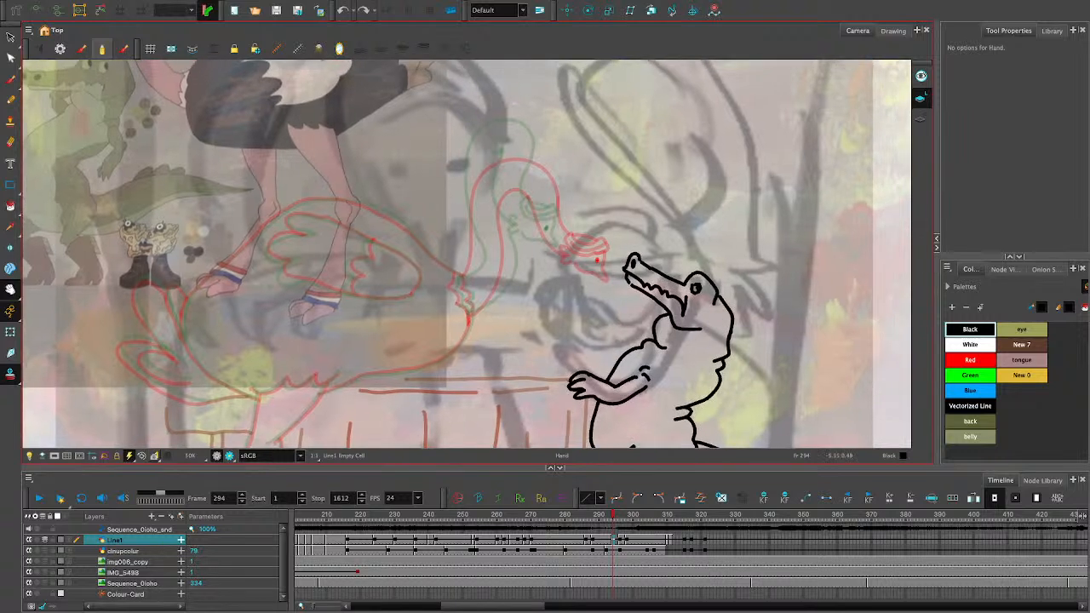
click(10, 142)
click(10, 99)
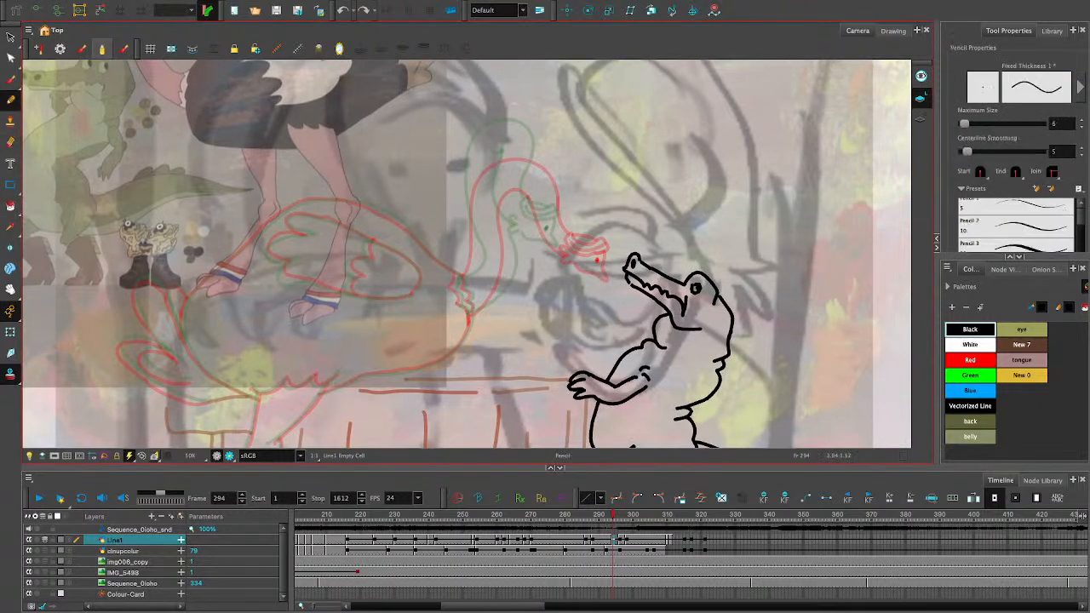
mouse_move(489, 199)
mouse_down()
mouse_move(520, 214)
mouse_move(523, 202)
mouse_up()
key(ctrl+z)
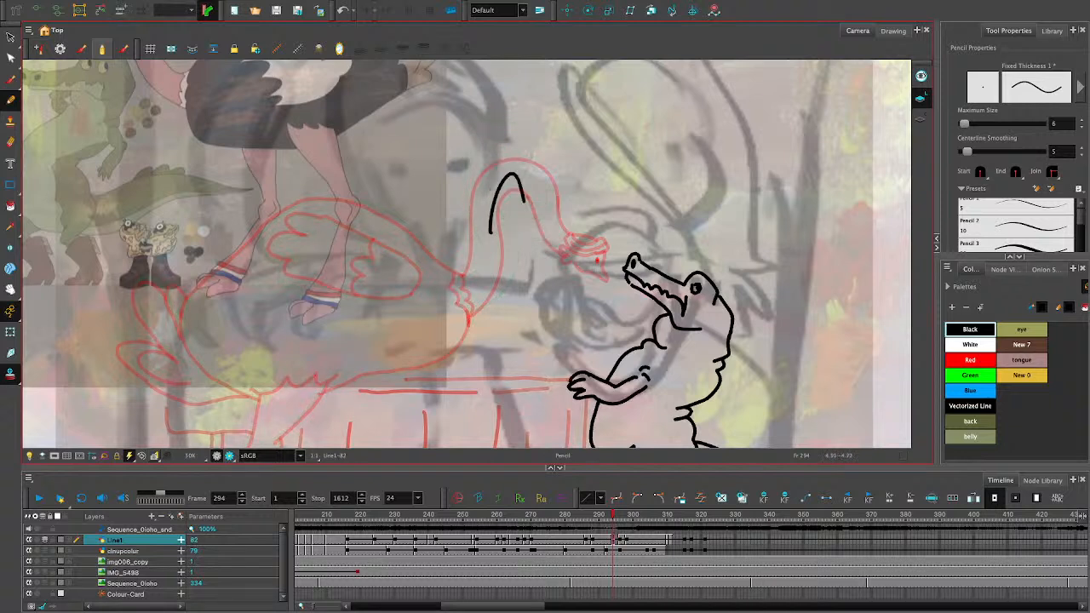
click(616, 539)
drag(616, 540, 609, 540)
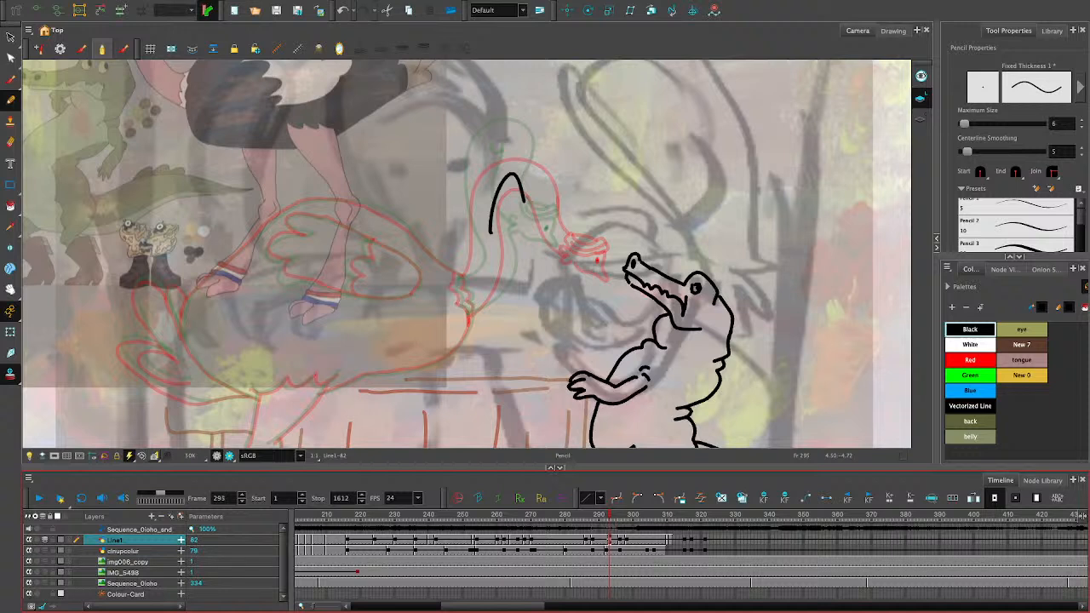
click(612, 540)
key(space)
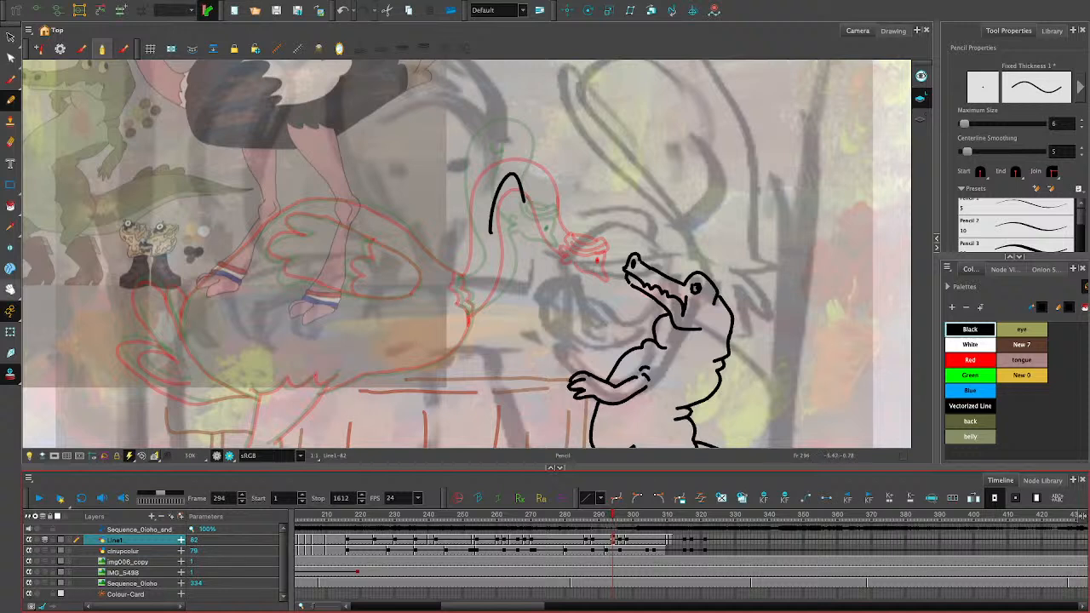
- Delete the trial neck stroke from frame 294
drag(601, 271, 622, 356)
key(2)
key(2)
key(2)
key(alt+s)
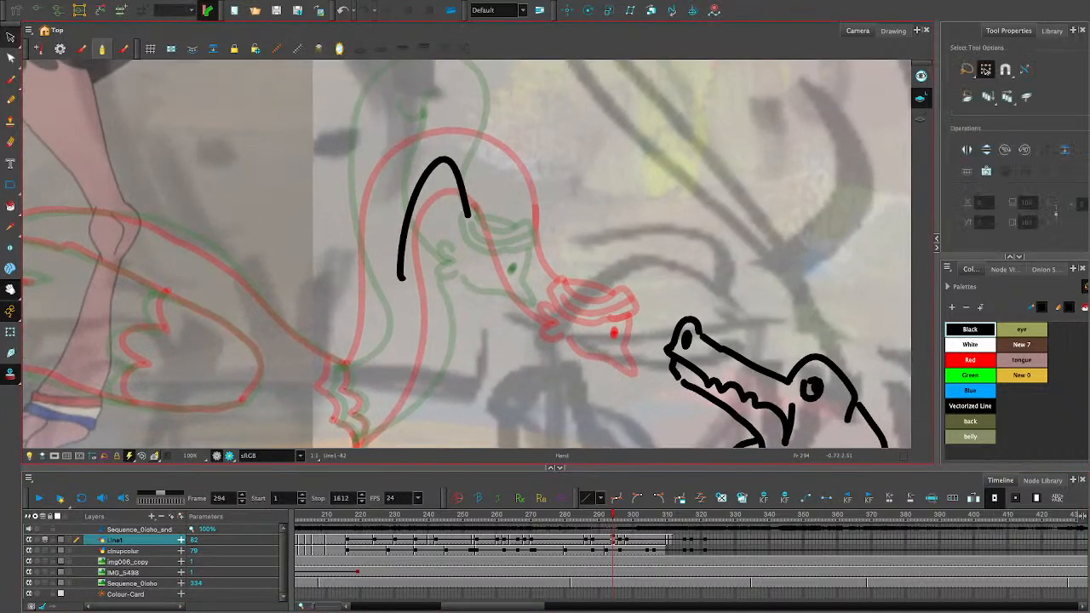
mouse_move(425, 117)
mouse_down()
mouse_move(525, 136)
mouse_move(510, 289)
mouse_up()
key(Delete)
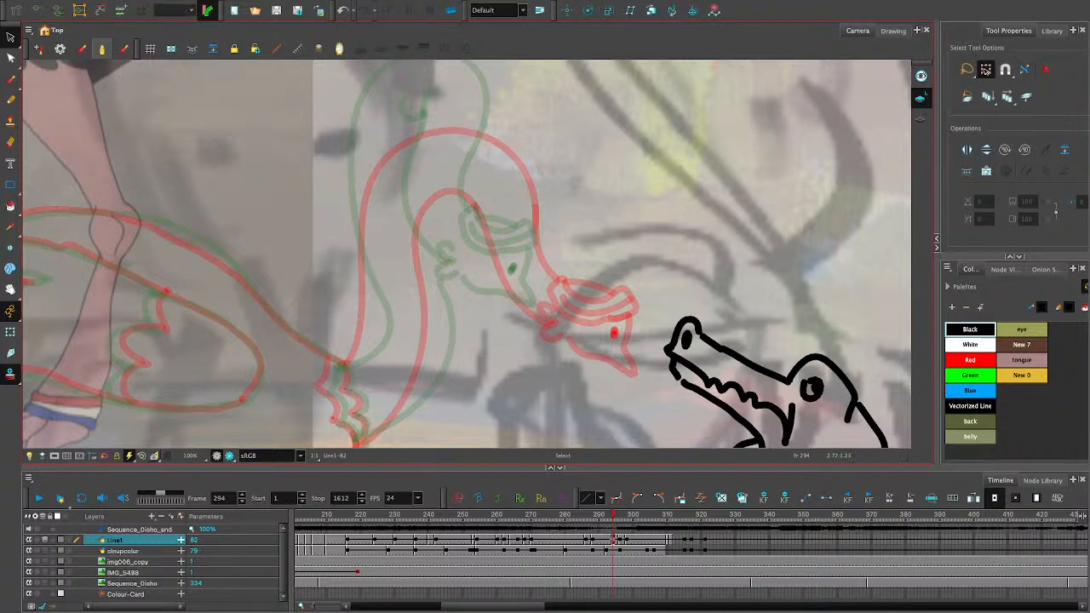
- Try a short pencil curve rising from the base of the ostrich's neck
key(alt+slash)
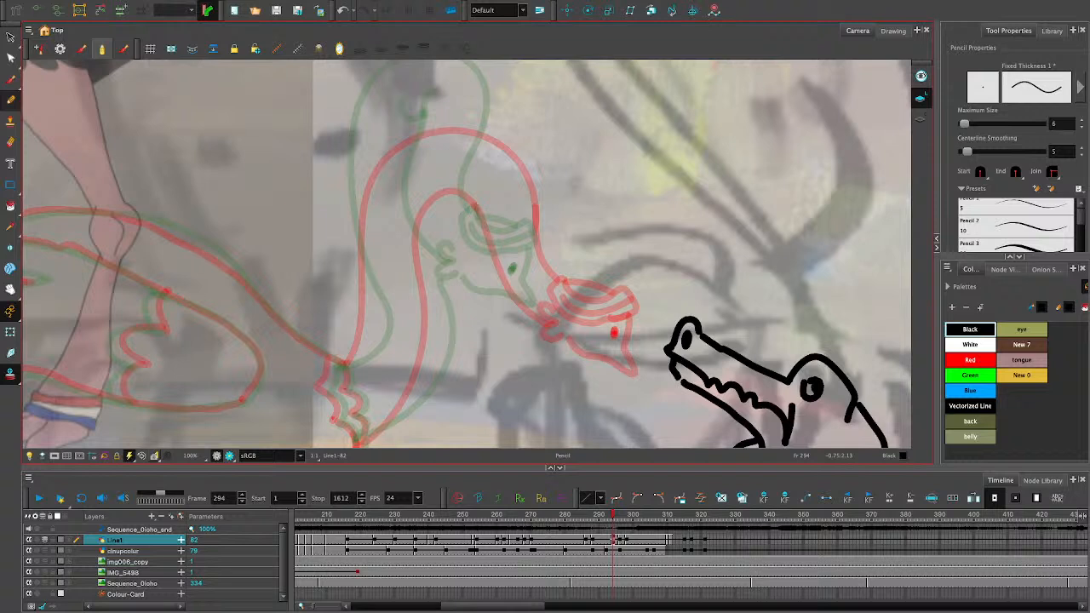
drag(419, 121, 470, 288)
key(ctrl+z)
drag(360, 441, 432, 365)
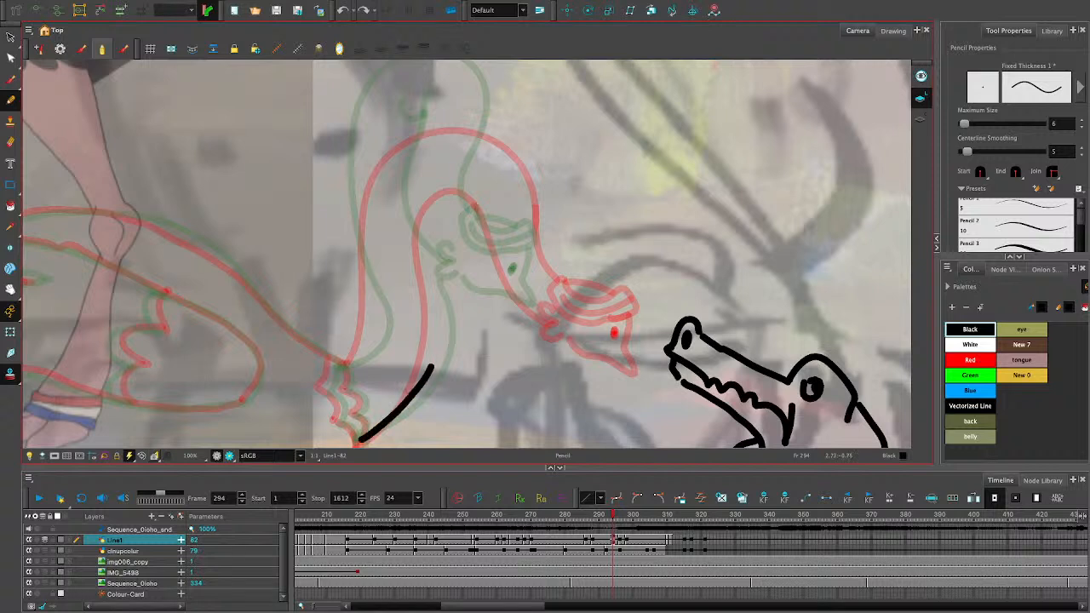
key(ctrl+z)
drag(352, 444, 435, 365)
key(ctrl+z)
drag(362, 441, 442, 351)
key(ctrl+z)
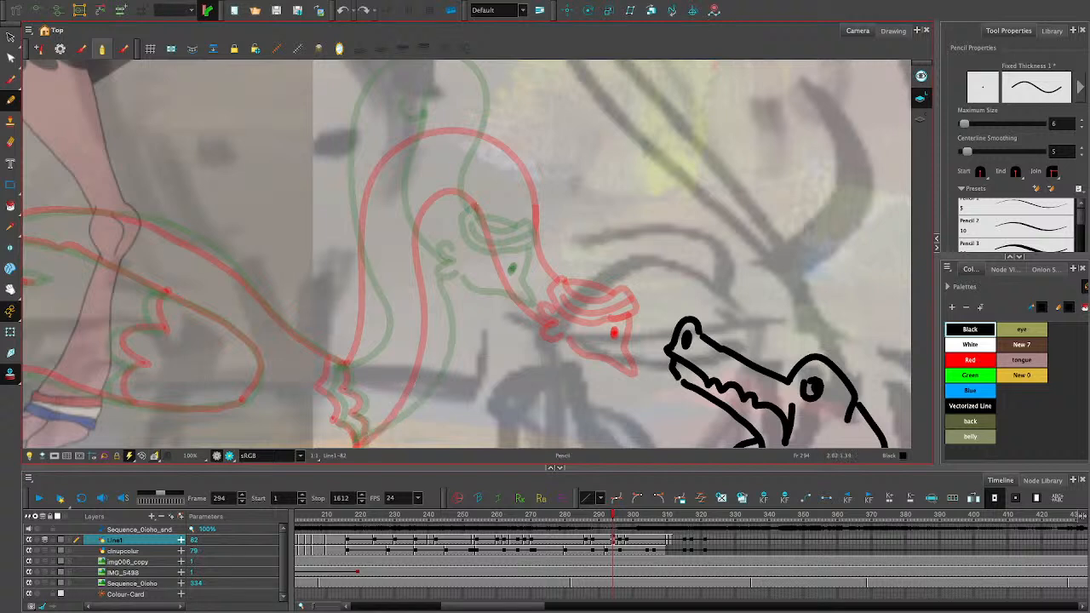
- Try several pencil curves for the inner side of the ostrich's neck, running from the arch down towards the head
mouse_move(436, 149)
mouse_down()
mouse_move(469, 272)
mouse_move(497, 316)
mouse_up()
key(ctrl+z)
drag(434, 160, 507, 342)
key(ctrl+z)
drag(432, 158, 478, 284)
key(ctrl+z)
drag(428, 160, 436, 181)
drag(447, 226, 492, 308)
key(ctrl+z)
key(ctrl+z)
drag(430, 160, 458, 271)
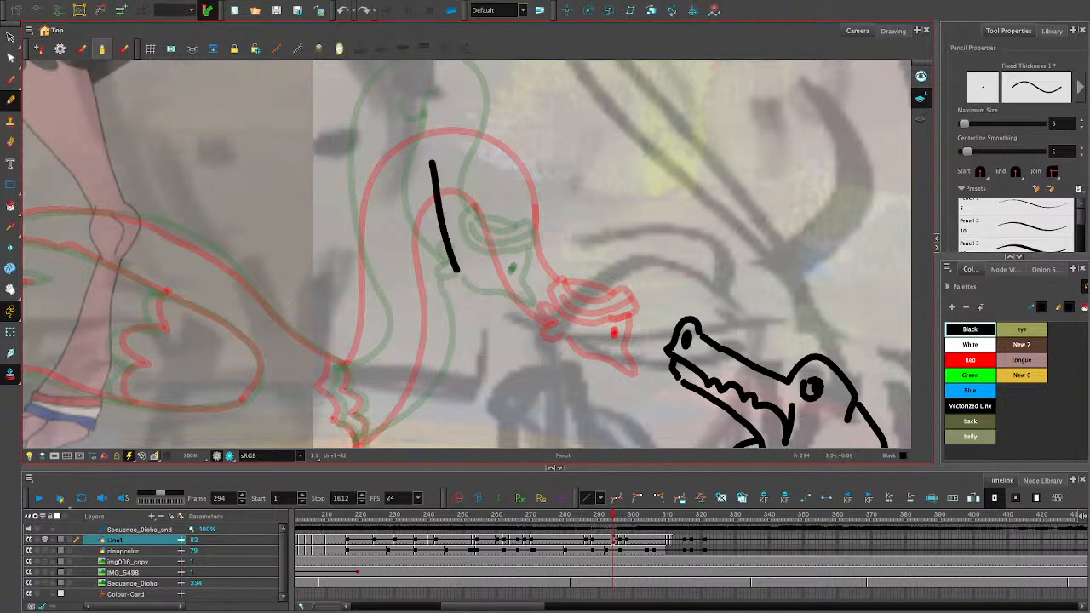
key(ctrl+z)
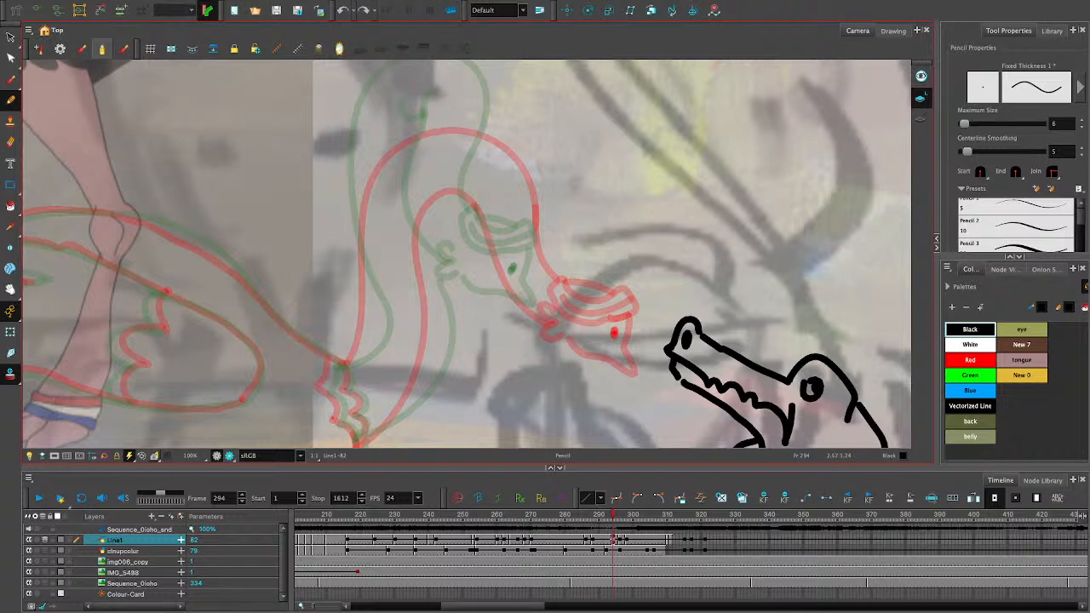
drag(423, 181, 474, 269)
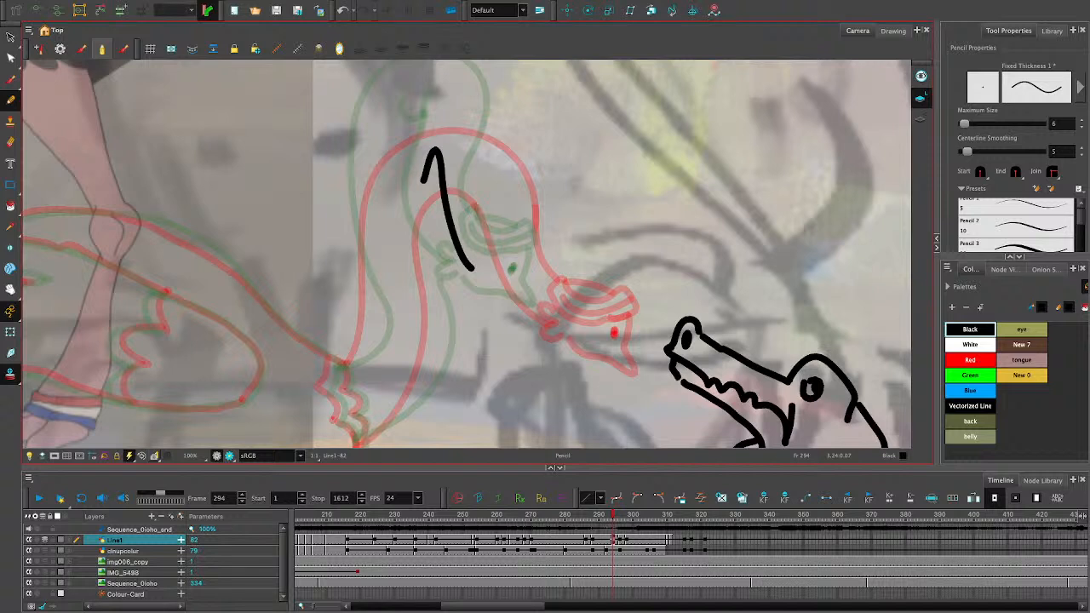
key(ctrl+z)
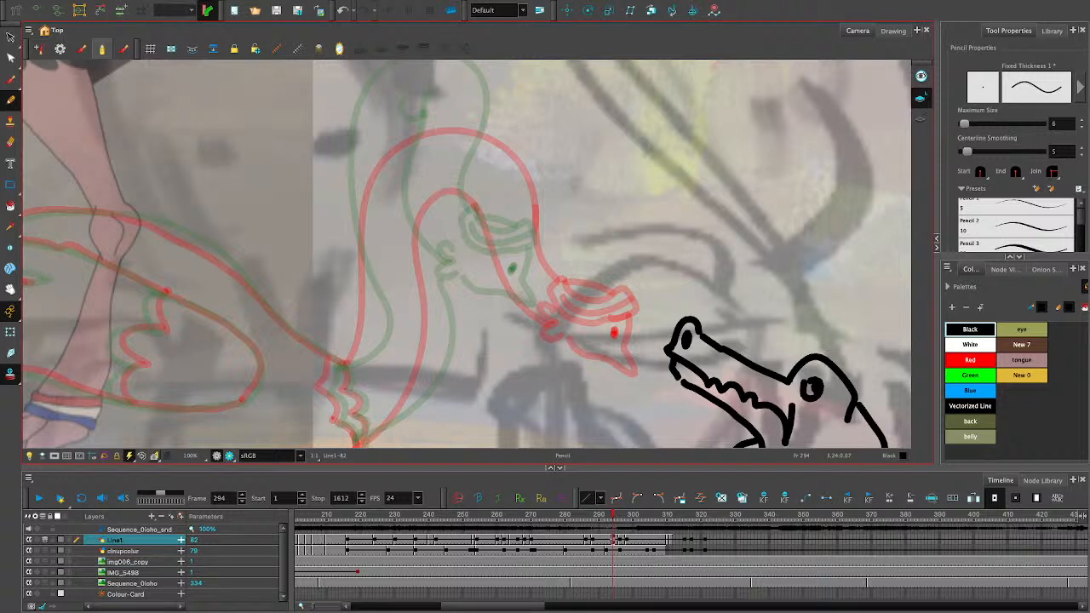
drag(432, 152, 552, 382)
key(ctrl+z)
drag(435, 169, 581, 391)
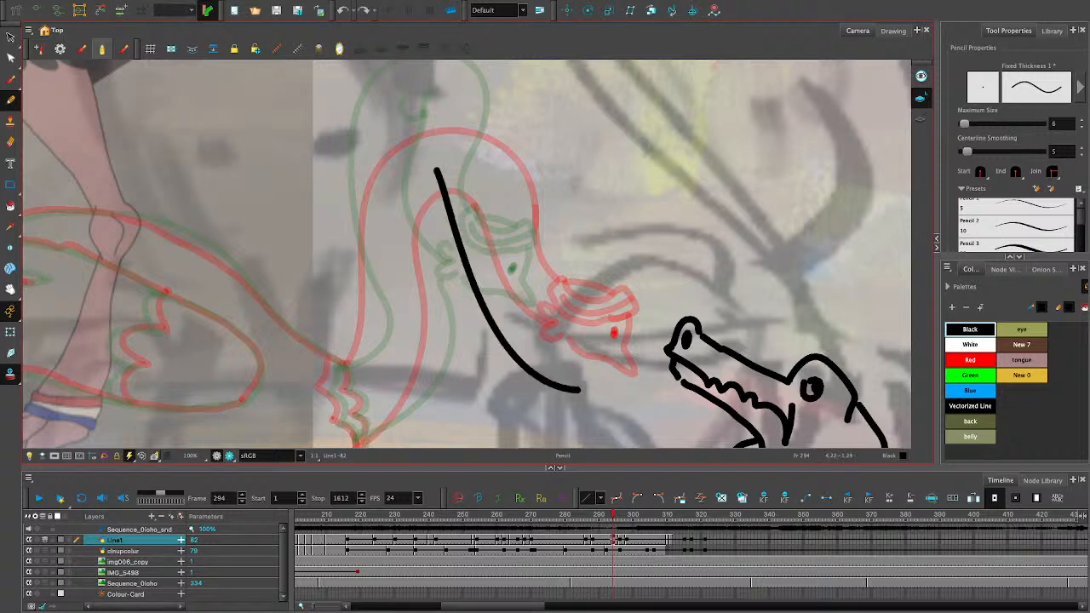
key(ctrl+z)
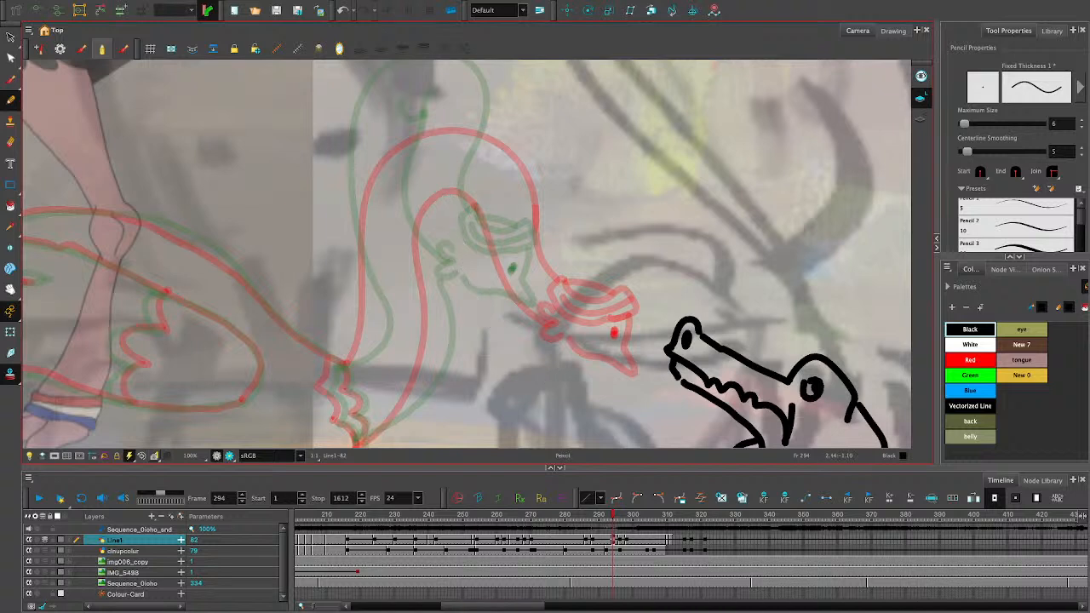
- Draw the inner neck curve from inside the onion-skinned arch down to the back of the ostrich's head
drag(434, 167, 458, 266)
key(ctrl+z)
drag(432, 167, 460, 271)
key(ctrl+z)
mouse_move(434, 148)
mouse_down()
mouse_move(460, 284)
mouse_move(439, 187)
mouse_move(511, 317)
mouse_up()
key(ctrl+z)
drag(431, 224, 436, 303)
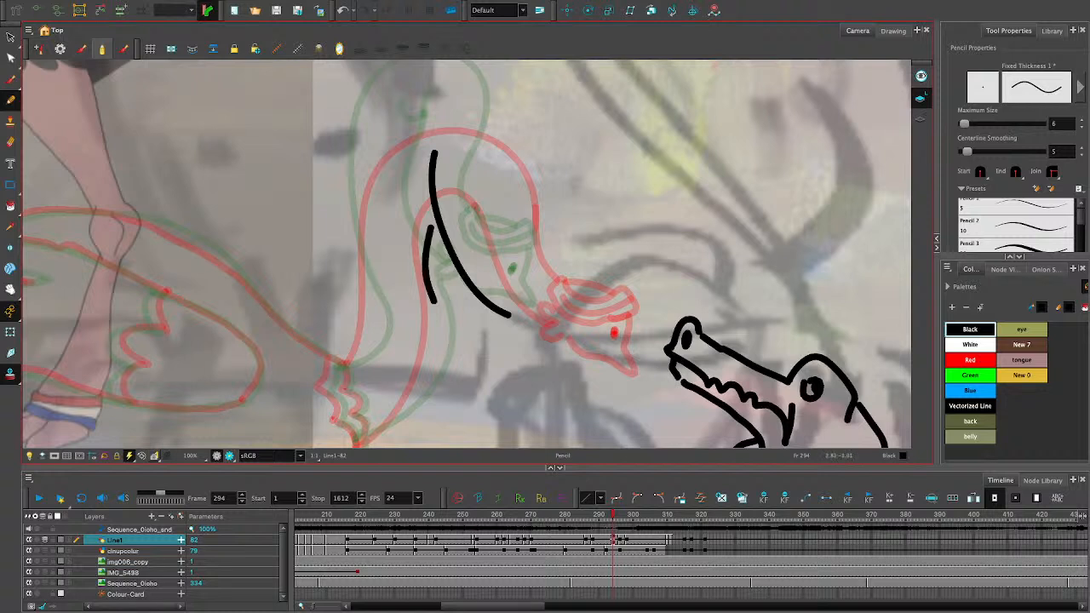
key(ctrl+z)
- Draw the lower neck line from the base of the ostrich's neck up towards the inner neck curve
mouse_move(360, 441)
mouse_down()
mouse_move(423, 384)
mouse_move(434, 327)
mouse_up()
key(ctrl+z)
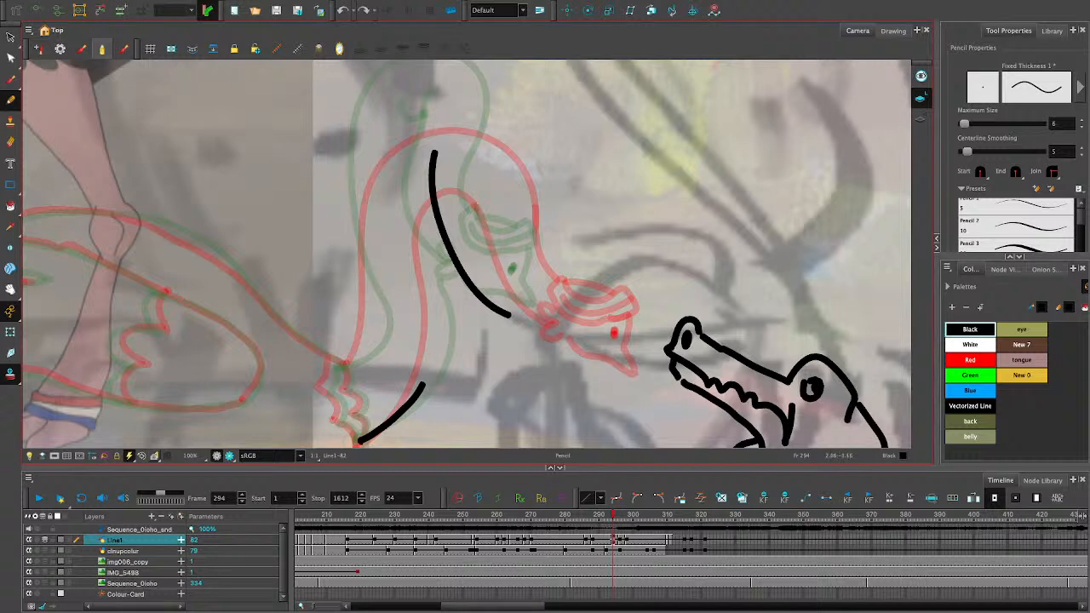
drag(424, 384, 434, 305)
key(ctrl+z)
mouse_move(424, 384)
mouse_down()
mouse_move(437, 337)
mouse_move(432, 217)
mouse_up()
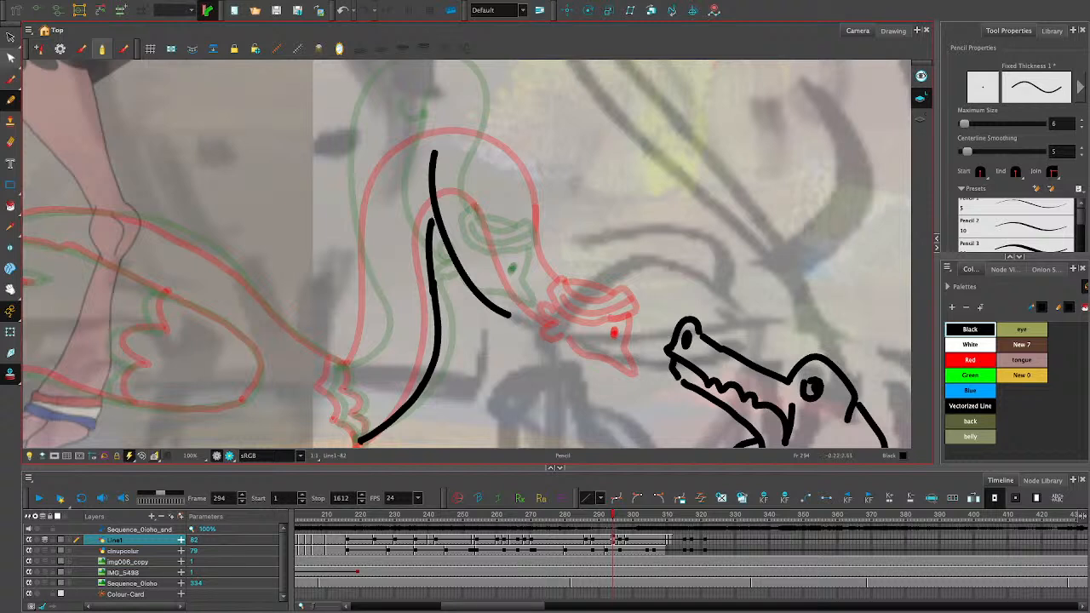
- Adjust the top of the lower neck line so that it joins the inner neck curve
click(10, 38)
click(451, 255)
click(508, 234)
click(431, 255)
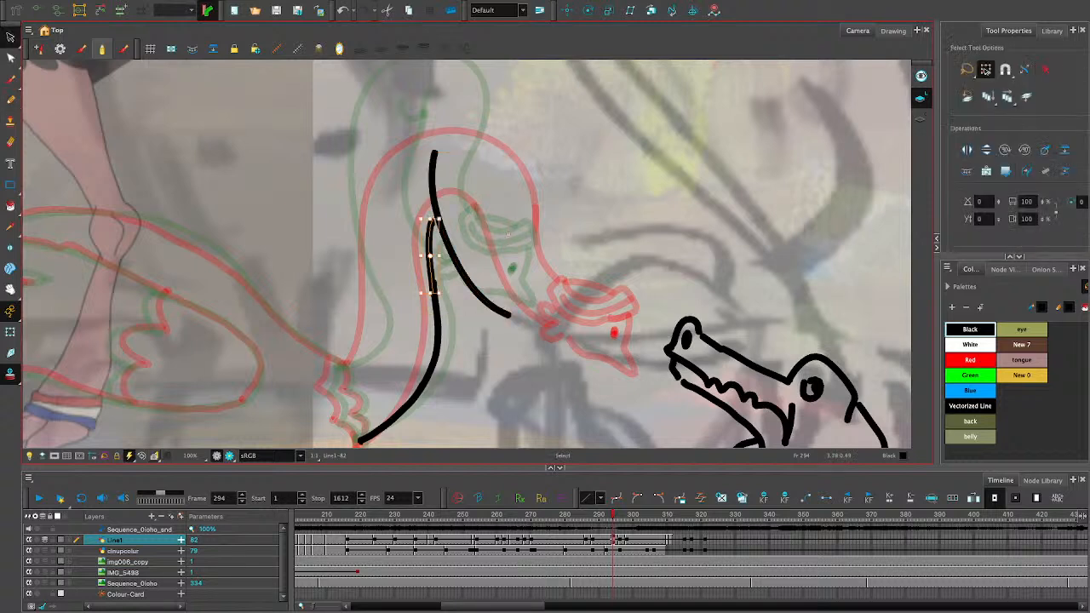
drag(430, 219, 432, 213)
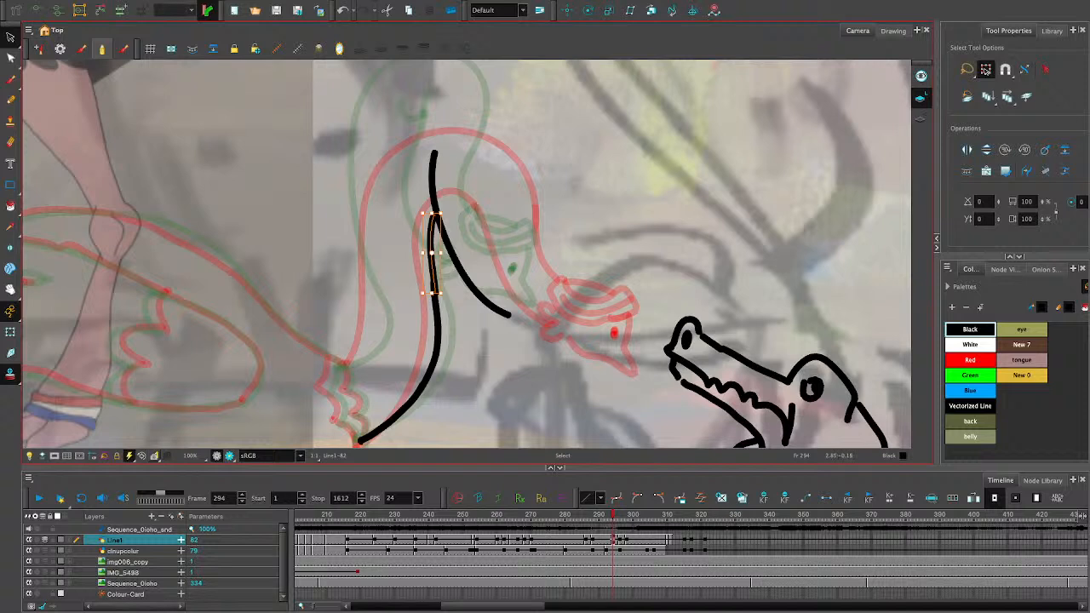
click(460, 177)
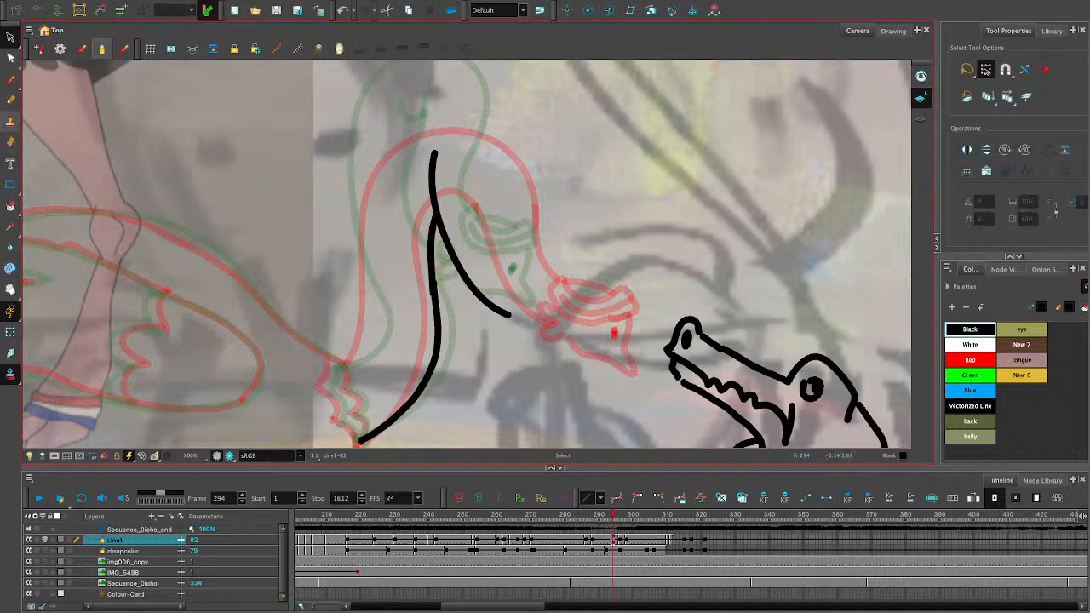
- Draw the ostrich's headband in black pencil over the red onion-skinned head
click(10, 100)
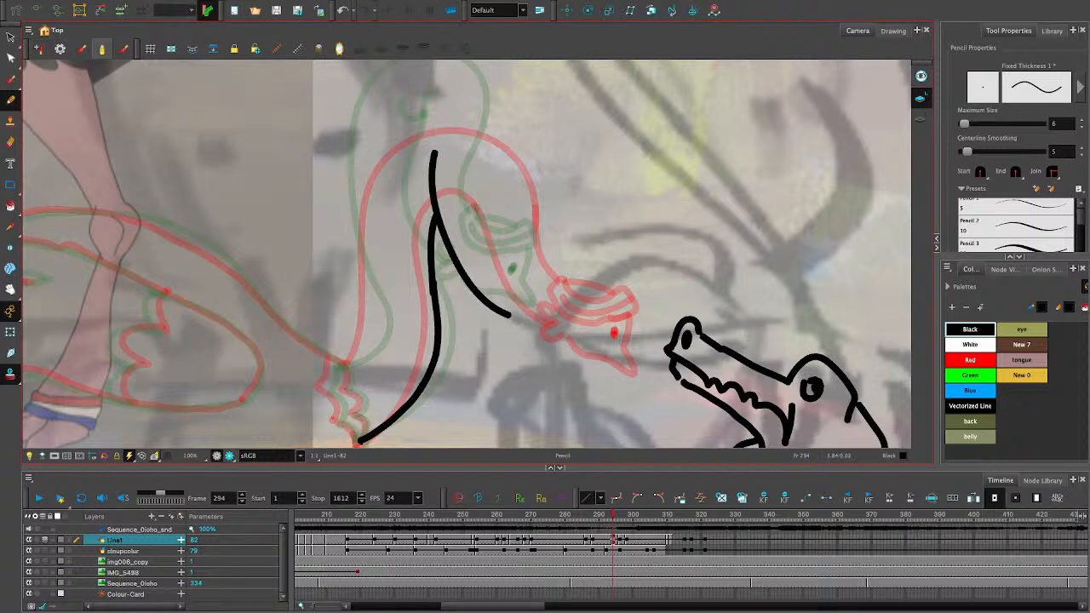
drag(563, 290, 615, 292)
key(ctrl+z)
mouse_move(563, 281)
mouse_down()
mouse_move(623, 287)
mouse_move(633, 313)
mouse_move(624, 288)
mouse_move(628, 315)
mouse_move(597, 319)
mouse_move(565, 310)
mouse_move(548, 291)
mouse_move(563, 278)
mouse_move(617, 288)
mouse_up()
key(ctrl+z)
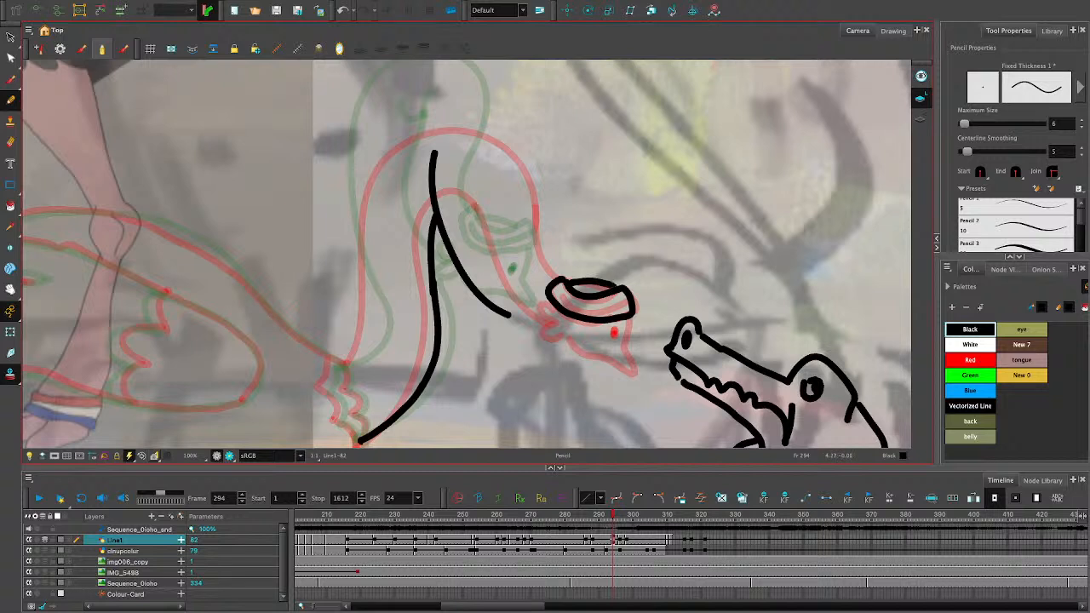
- Draw the ostrich's beak, jaw line and the tuft at the back of the head below the headband
mouse_move(623, 334)
mouse_down()
mouse_move(647, 349)
mouse_move(601, 360)
mouse_move(644, 354)
mouse_move(595, 356)
mouse_up()
key(ctrl+z)
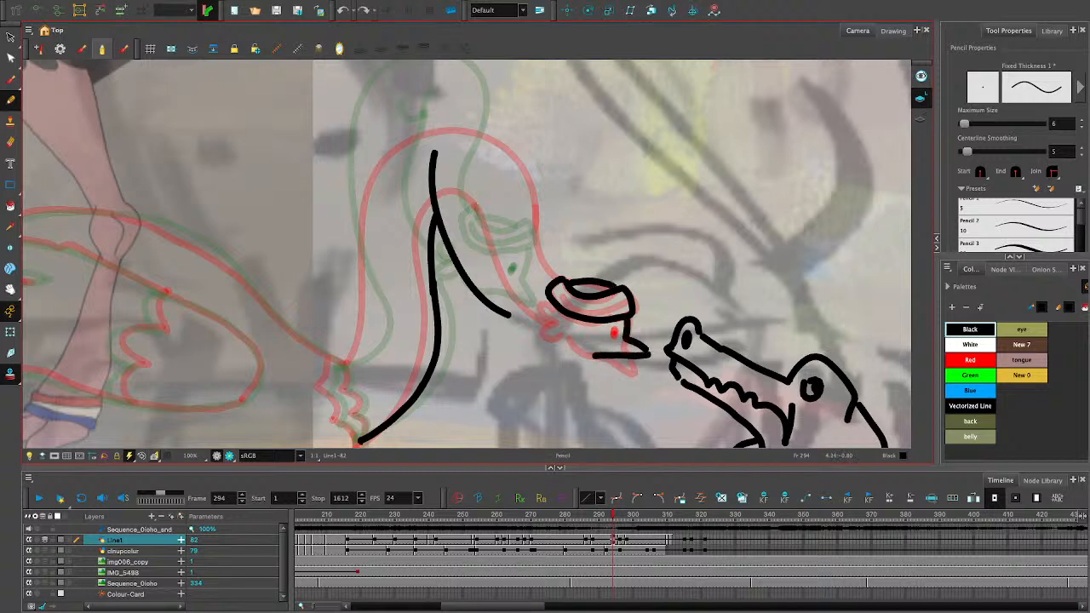
key(ctrl+z)
mouse_move(555, 312)
mouse_down()
mouse_move(548, 338)
mouse_move(579, 351)
mouse_move(649, 355)
mouse_up()
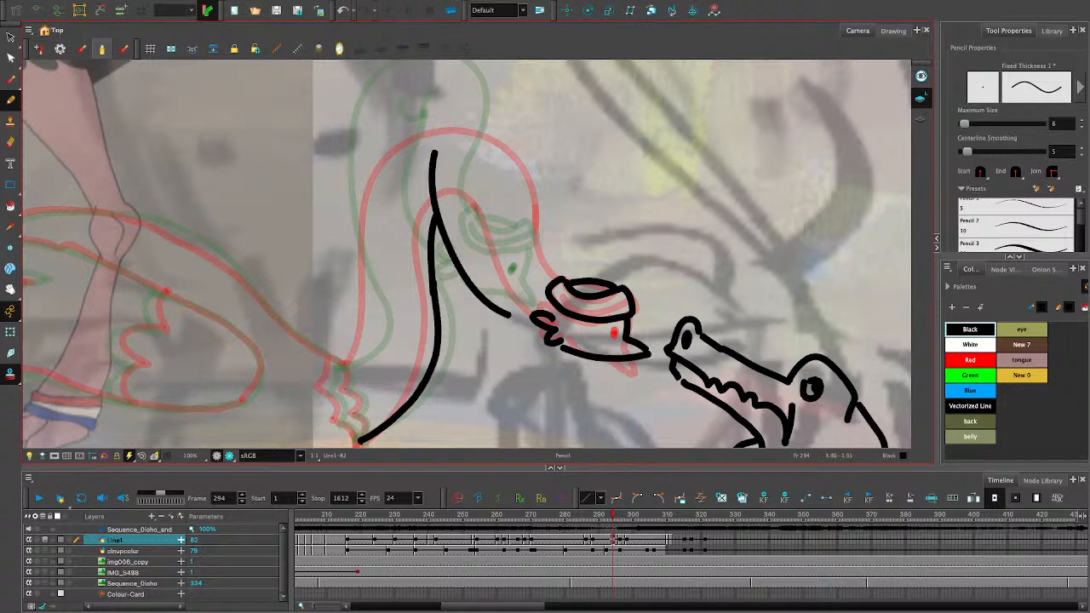
- Adjust the ostrich's beak and jaw strokes so that their ends meet at the beak tip and below the tuft
key(alt+s)
click(628, 330)
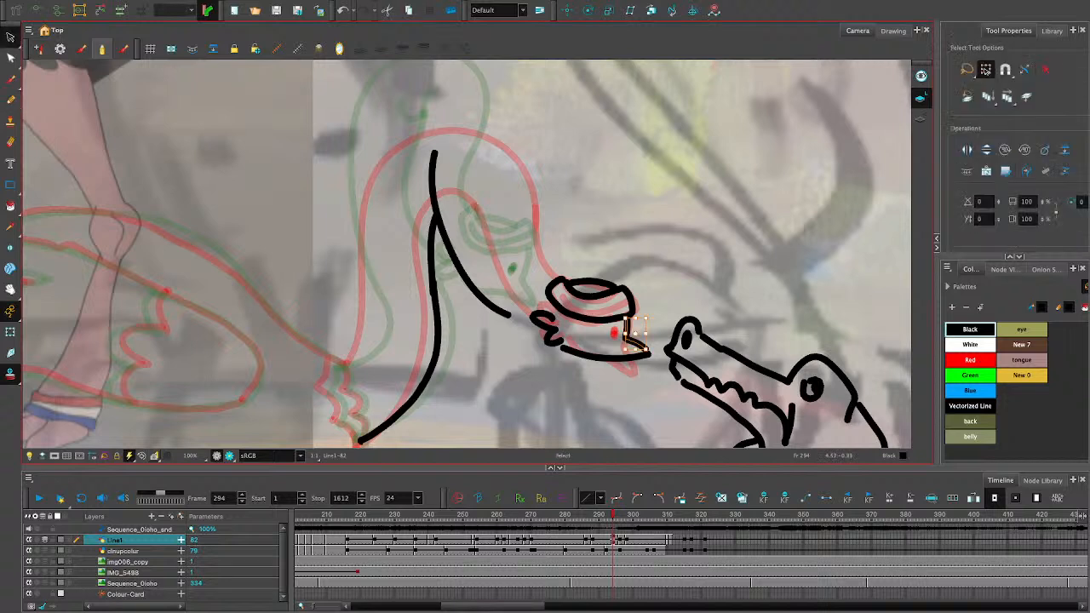
drag(632, 344, 634, 341)
click(626, 387)
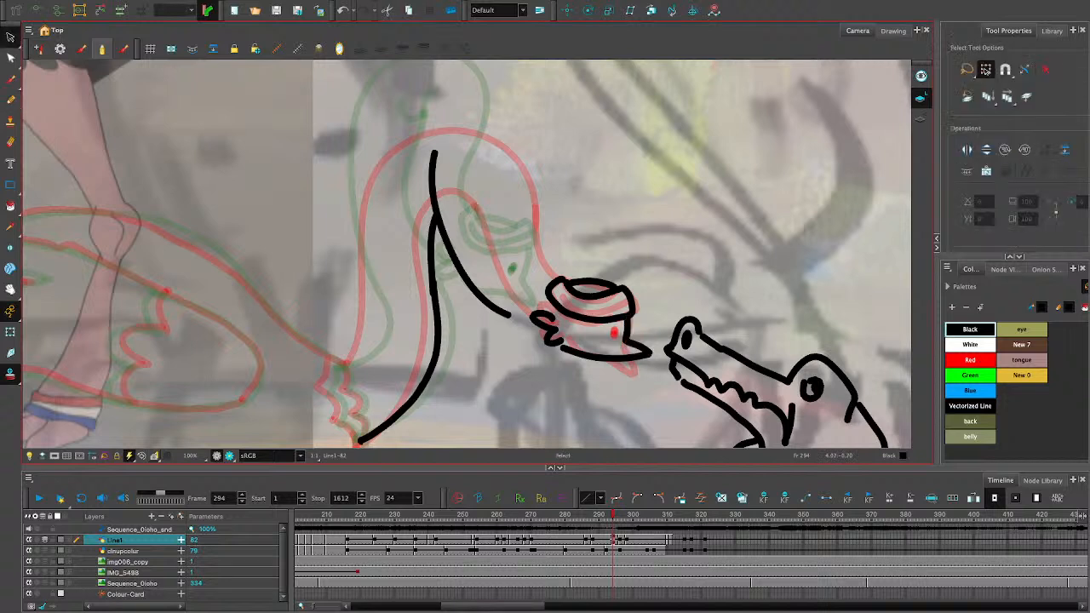
click(635, 349)
click(627, 385)
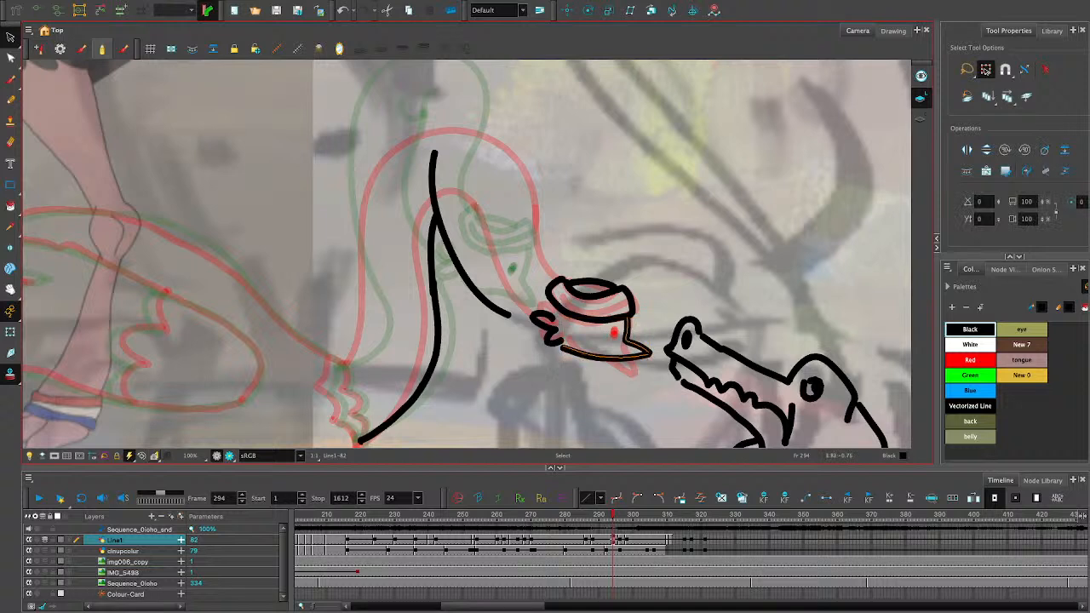
click(637, 356)
click(647, 384)
drag(647, 353, 647, 354)
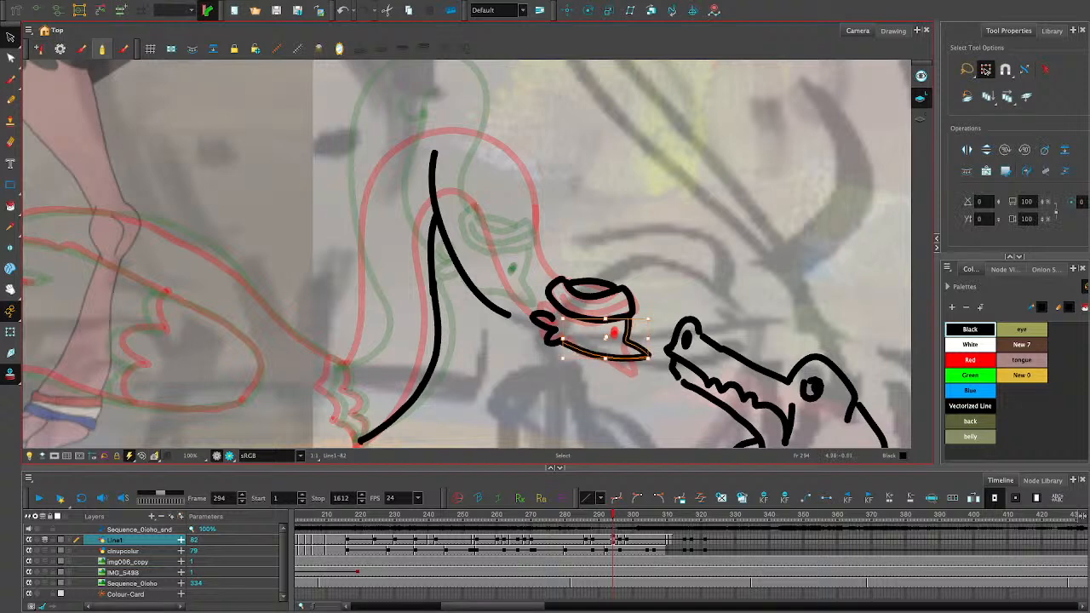
key(Escape)
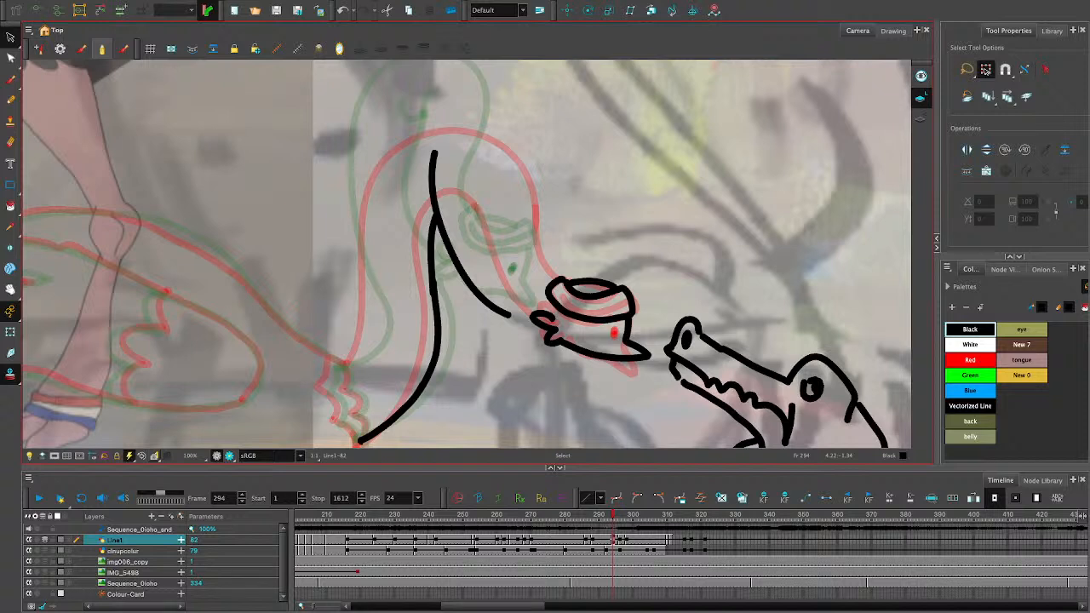
- Draw the ostrich's eye over the red onion-skinned eye and fine-tune the headband's inner rim and outer outline
click(10, 100)
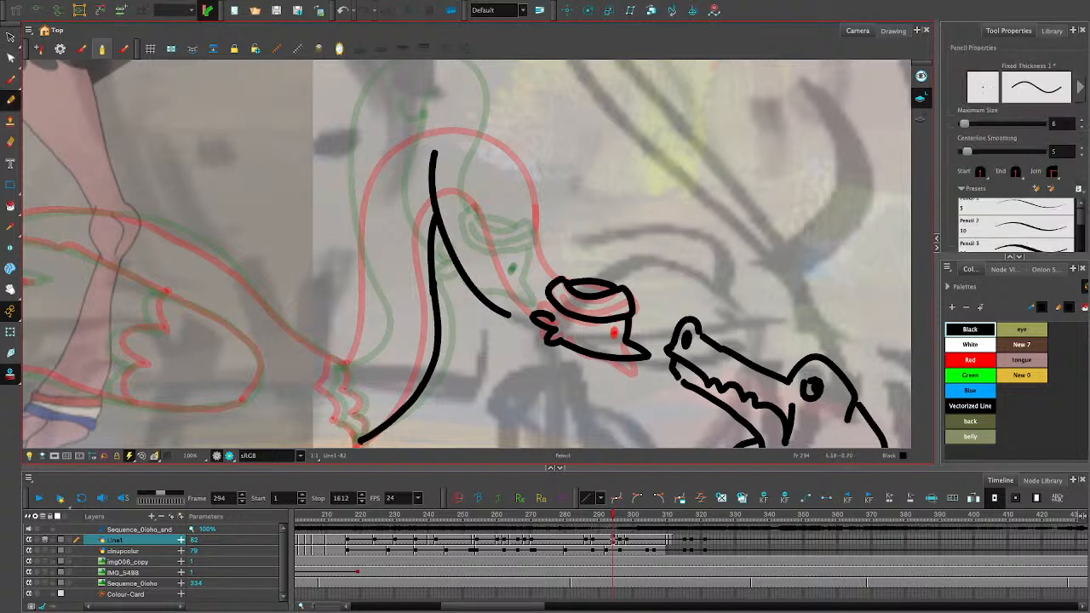
click(613, 334)
key(alt+s)
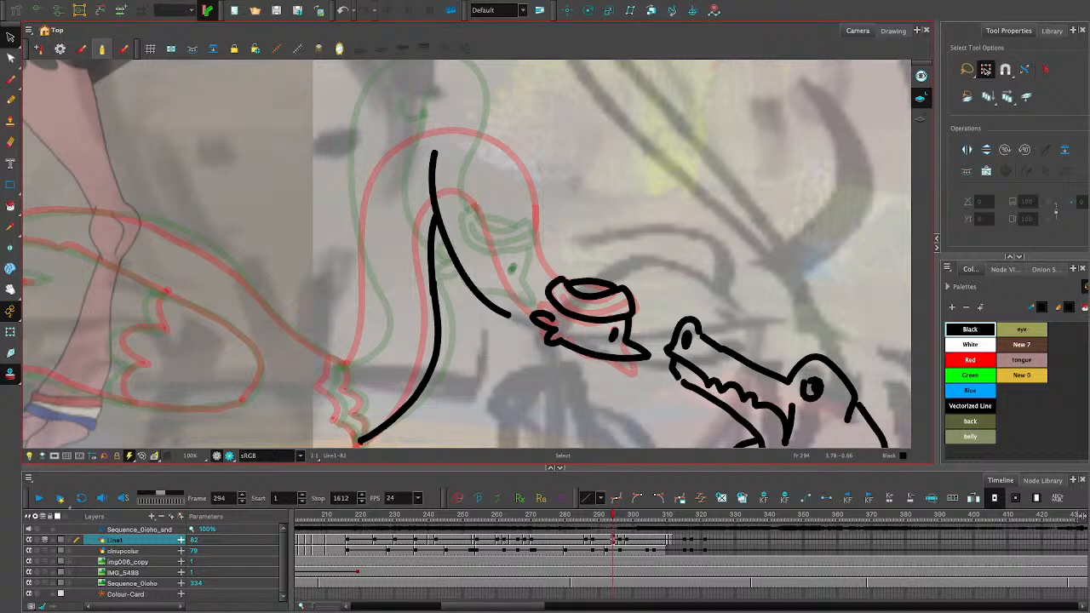
click(596, 295)
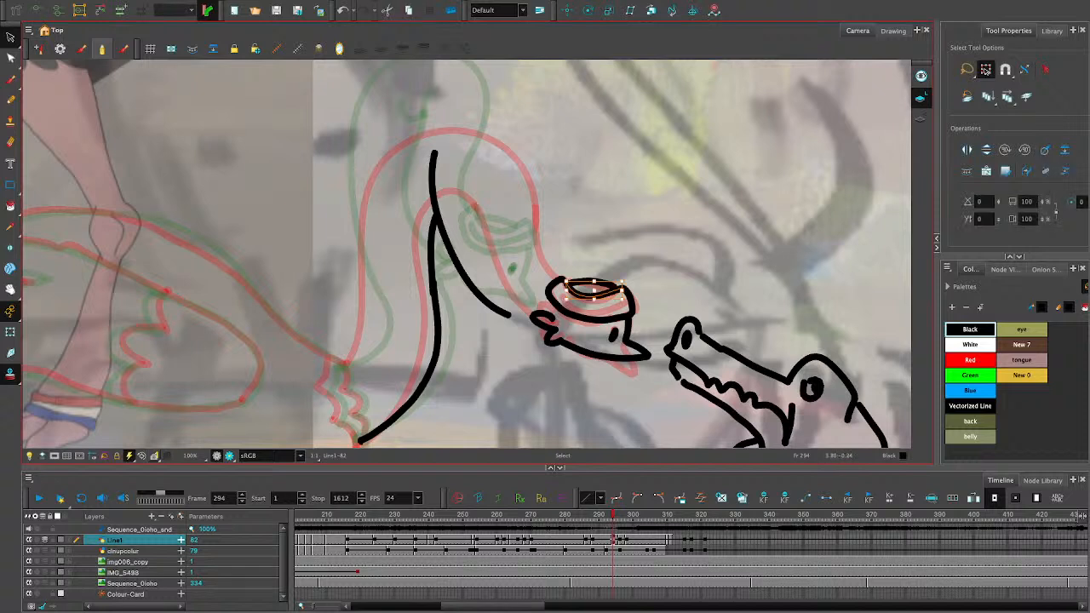
drag(594, 294, 564, 287)
click(654, 302)
click(630, 298)
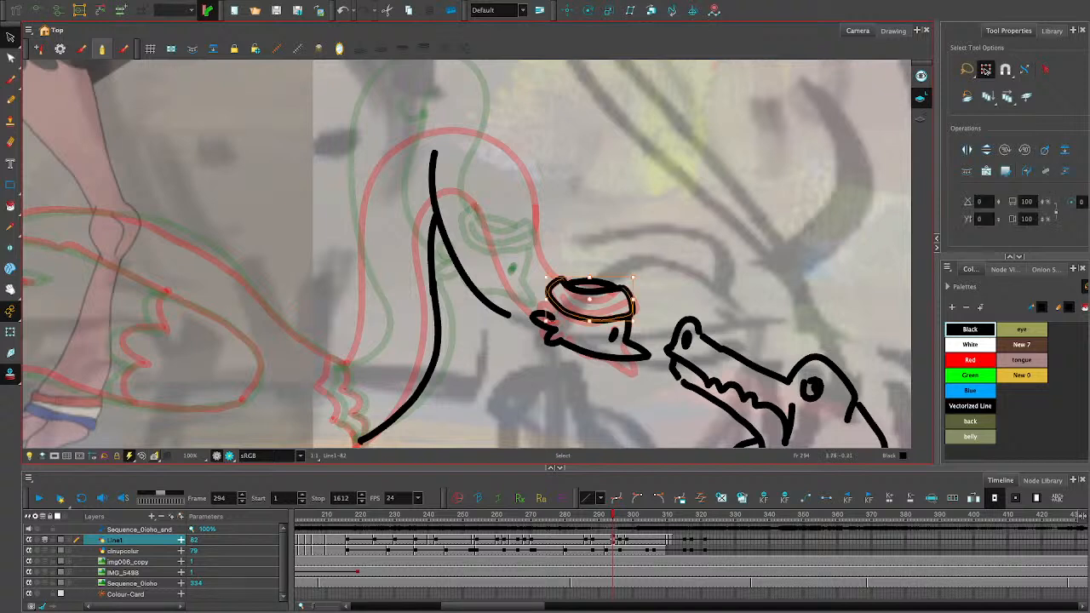
drag(629, 298, 629, 299)
click(655, 298)
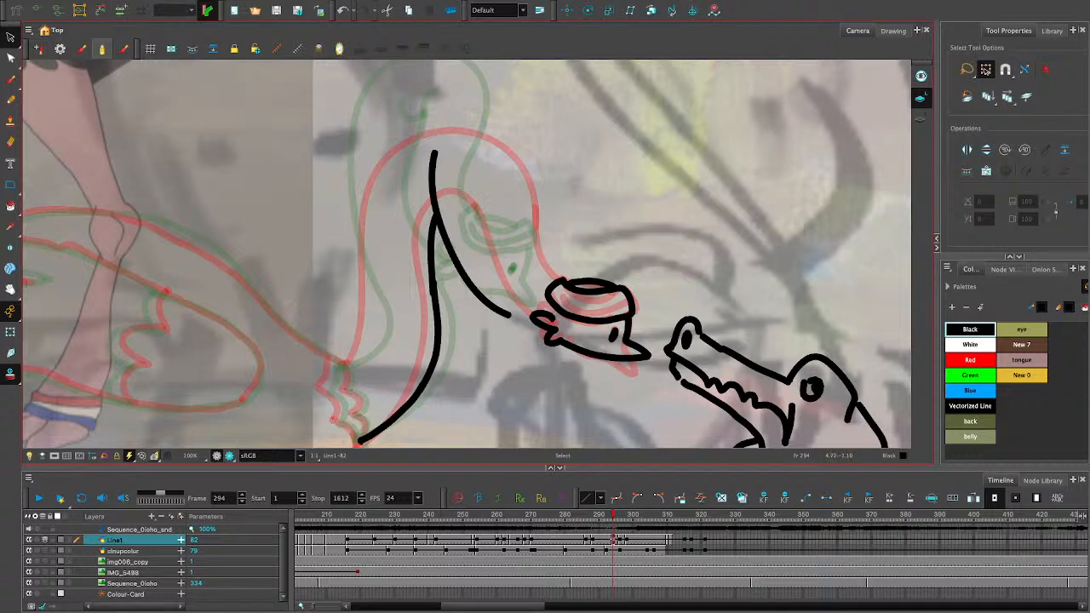
- Move the whole ostrich head to the lower end of the inner neck curve and tilt it slightly beak-down
key(alt+slash)
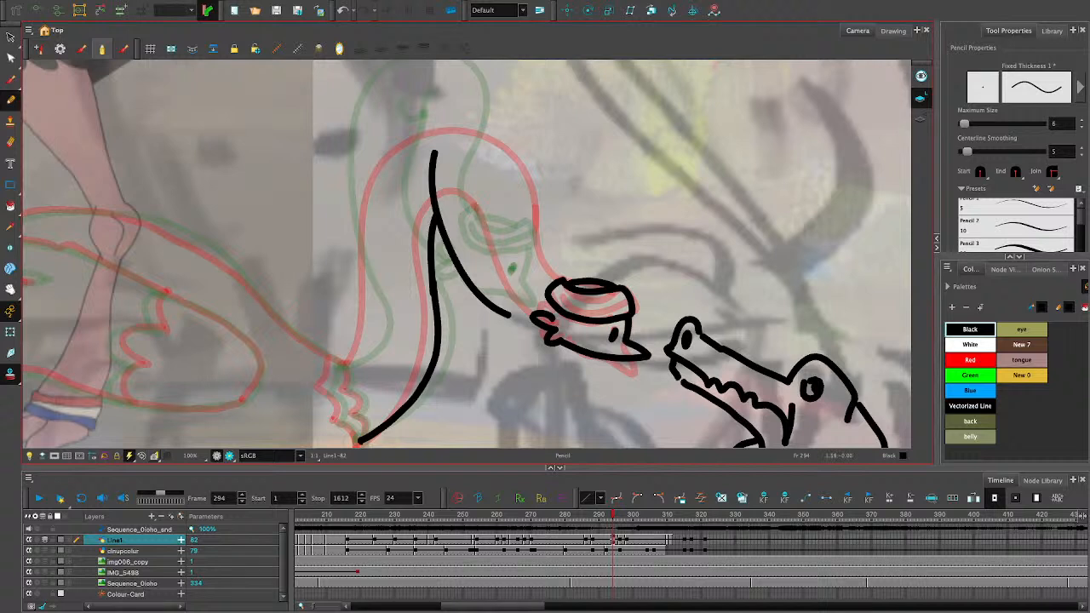
key(alt+s)
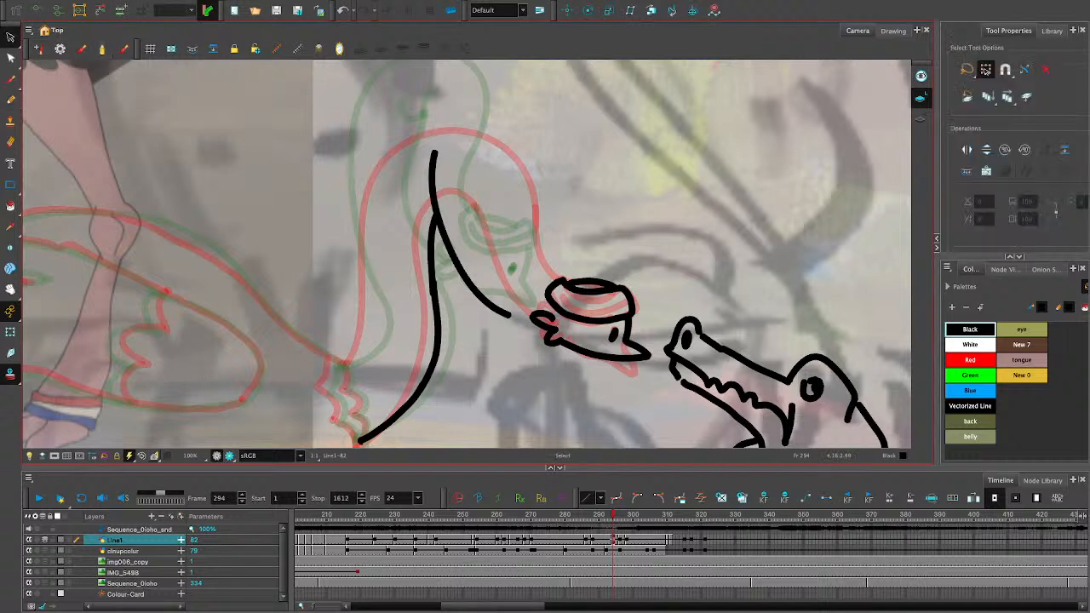
mouse_move(525, 254)
mouse_down()
mouse_move(628, 393)
mouse_move(659, 395)
mouse_up()
drag(654, 274, 585, 292)
key(ctrl+z)
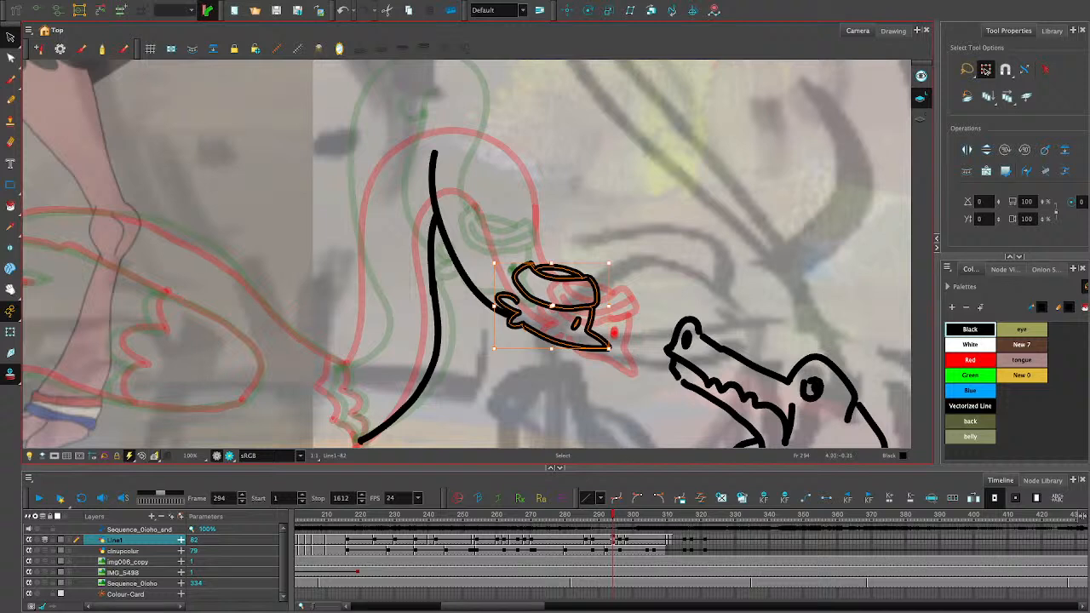
drag(585, 292, 583, 295)
key(Escape)
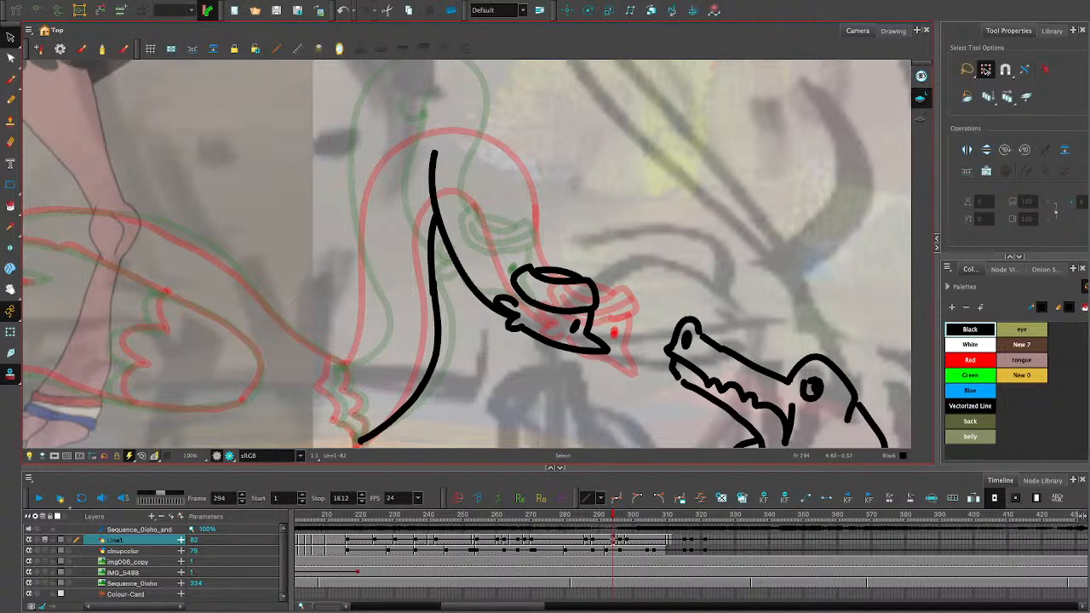
- Try to draw the outer neck line downwards so that it meets the ostrich's headband
click(10, 100)
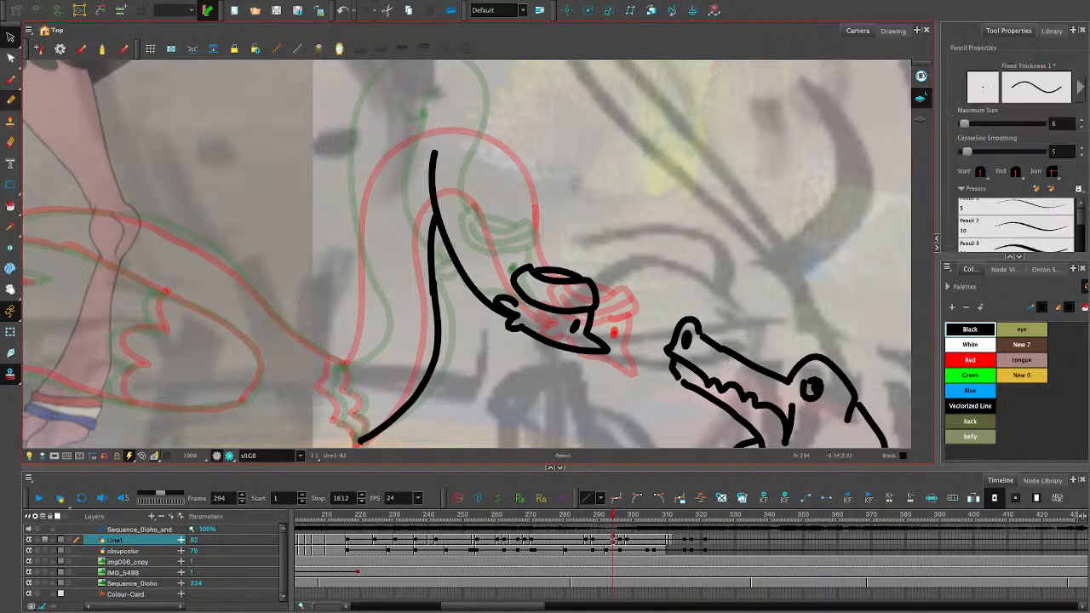
drag(503, 206, 539, 266)
key(ctrl+z)
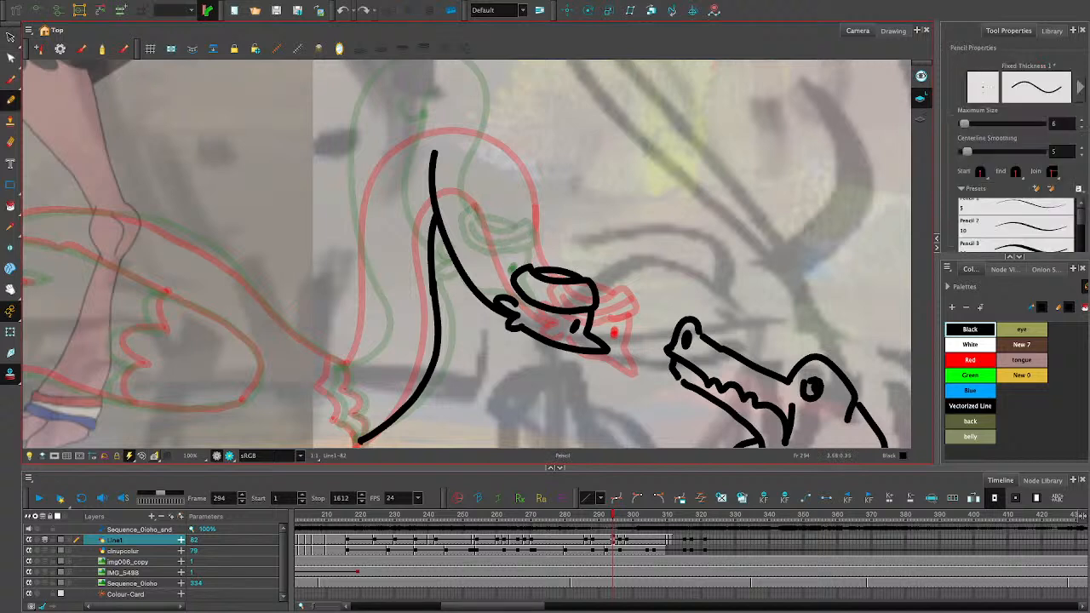
key(ctrl+z)
click(364, 10)
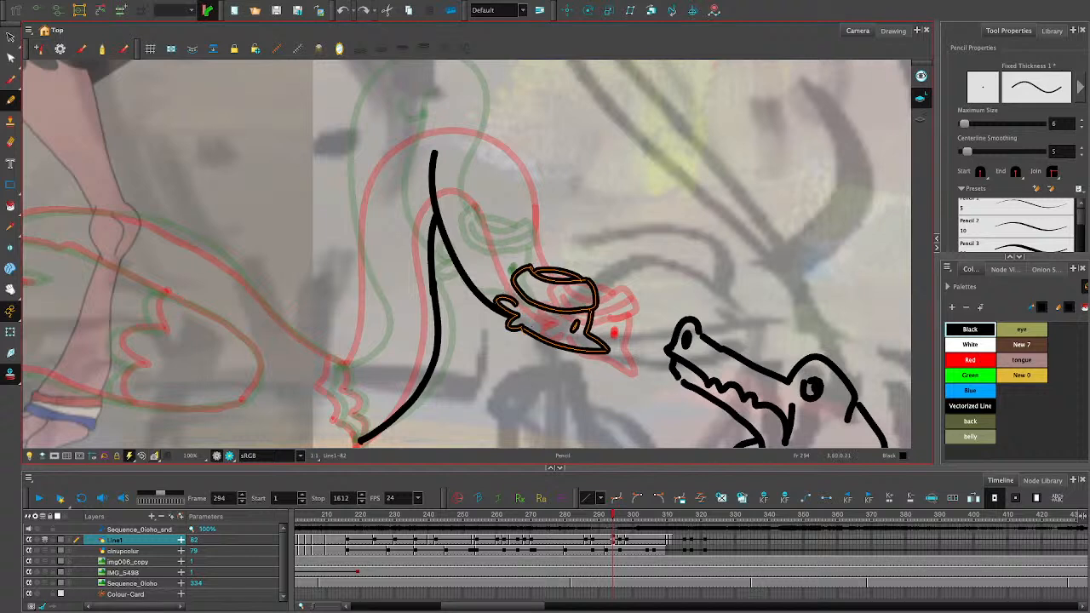
drag(507, 183, 534, 272)
key(ctrl+z)
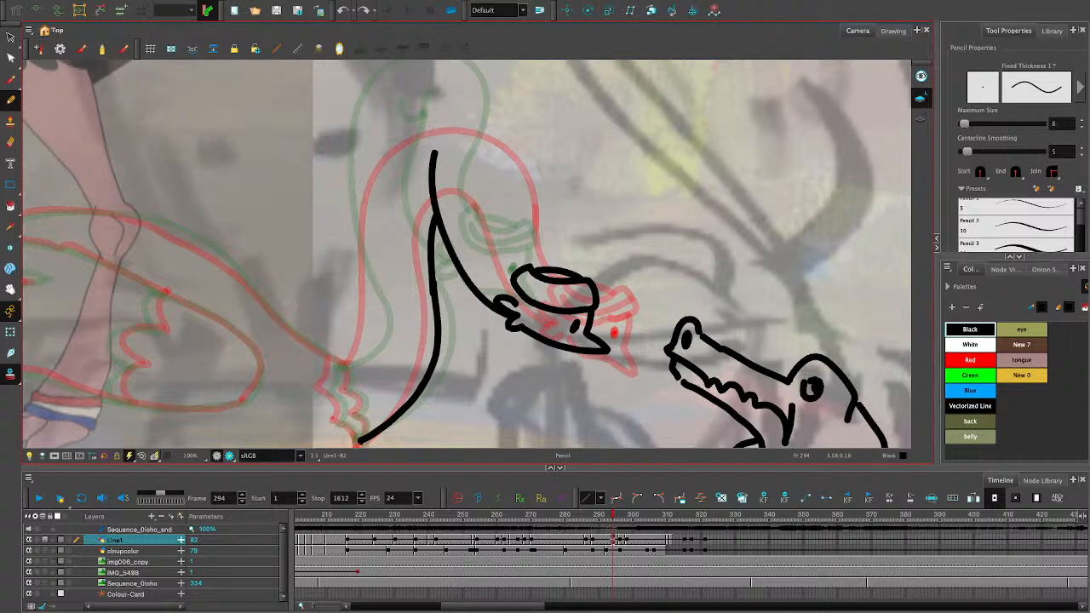
drag(501, 132, 533, 266)
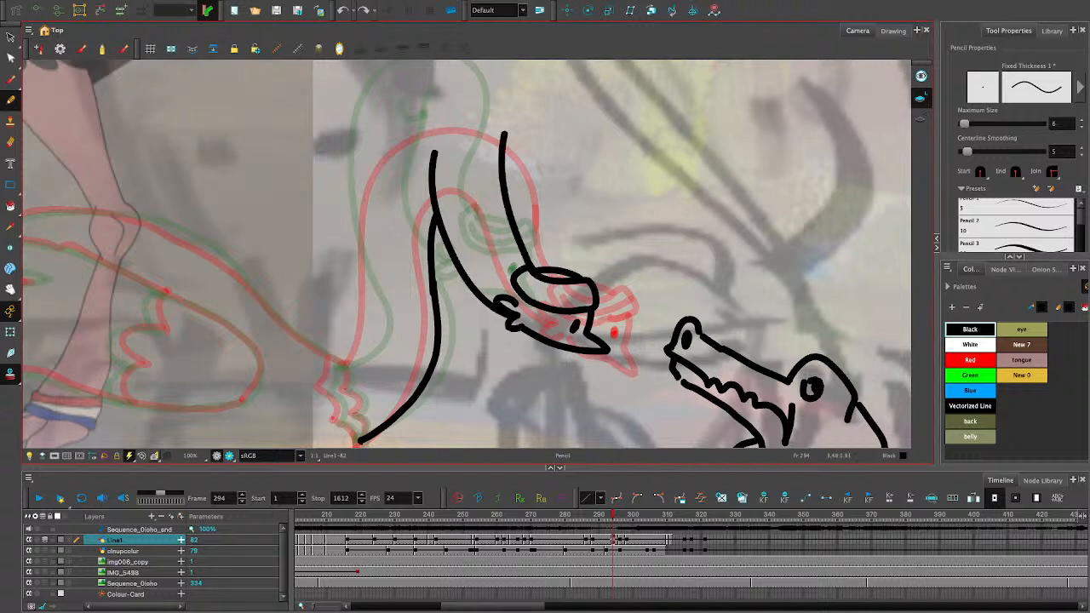
key(ctrl+z)
mouse_move(509, 166)
mouse_down()
mouse_move(509, 214)
mouse_move(480, 122)
mouse_move(413, 101)
mouse_up()
key(ctrl+z)
key(ctrl+z)
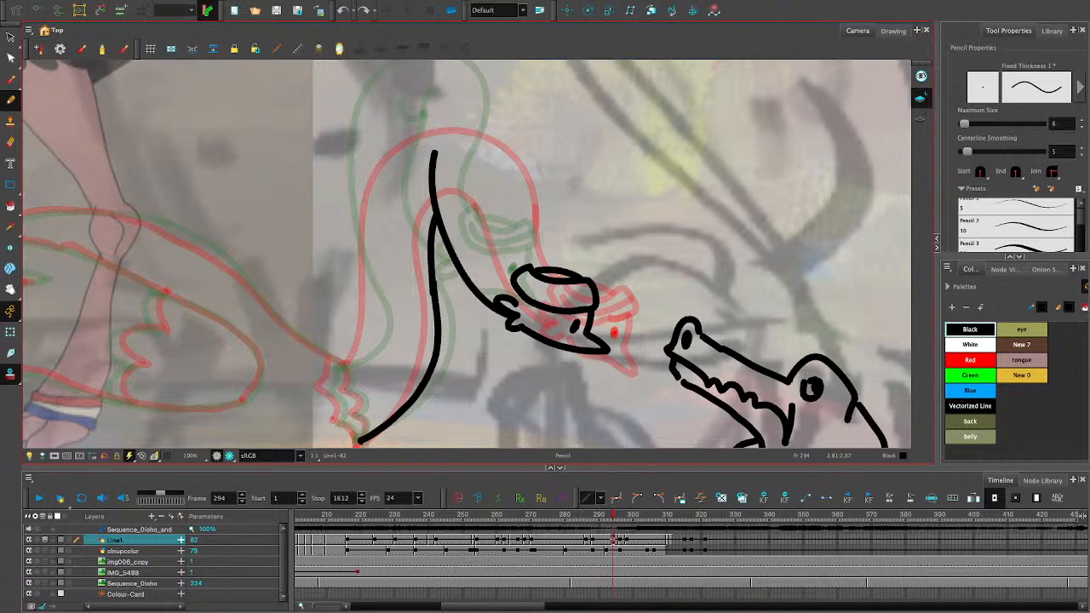
- Try to draw the outer neck line upwards from the headband to the start of the neck bend
drag(537, 267, 502, 162)
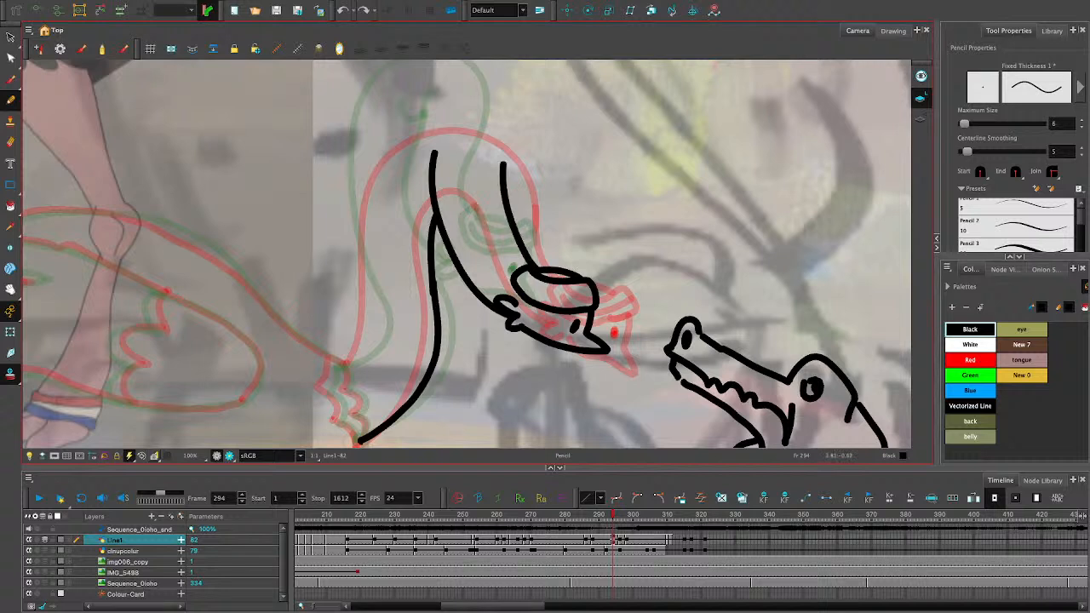
key(ctrl+z)
drag(536, 267, 511, 120)
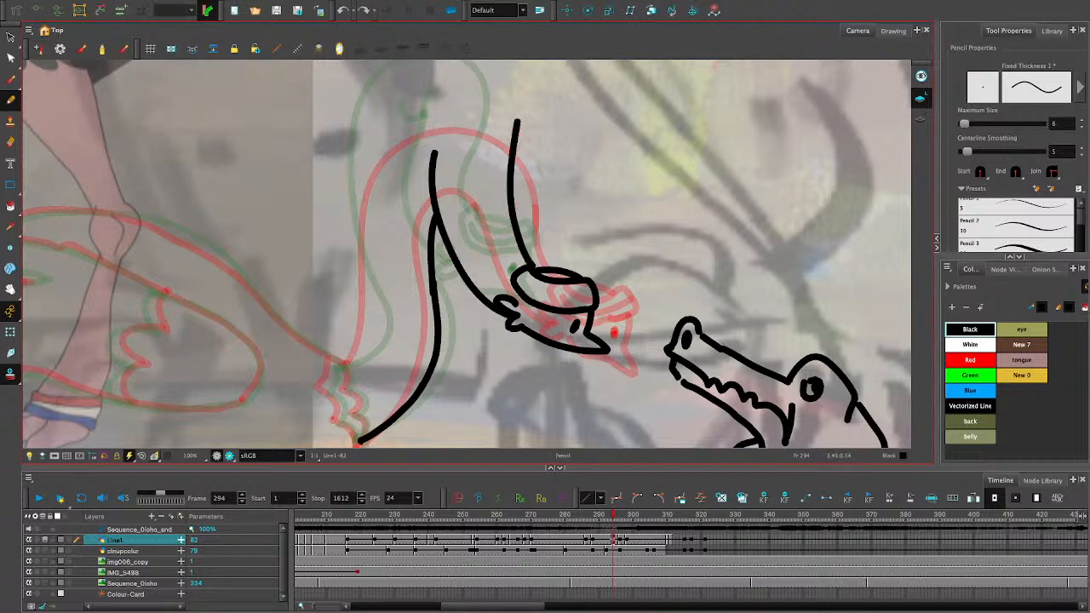
key(ctrl+z)
drag(536, 267, 498, 135)
key(ctrl+z)
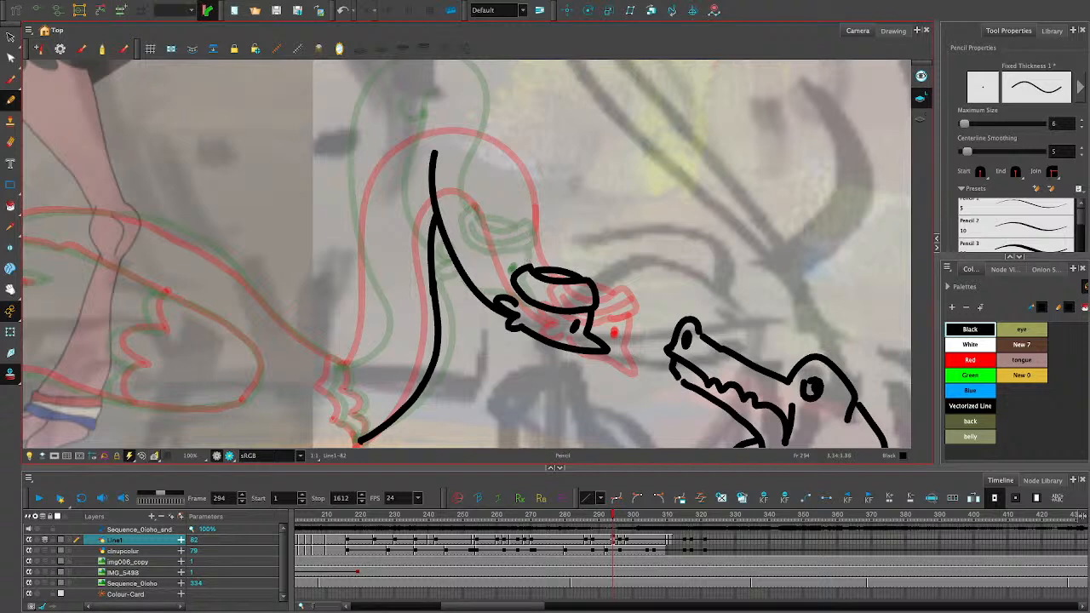
drag(513, 197, 484, 114)
key(ctrl+z)
- Try to carry the outer neck line from the headband over the top of the neck bend
mouse_move(531, 267)
mouse_down()
mouse_move(502, 156)
mouse_move(456, 115)
mouse_move(349, 138)
mouse_up()
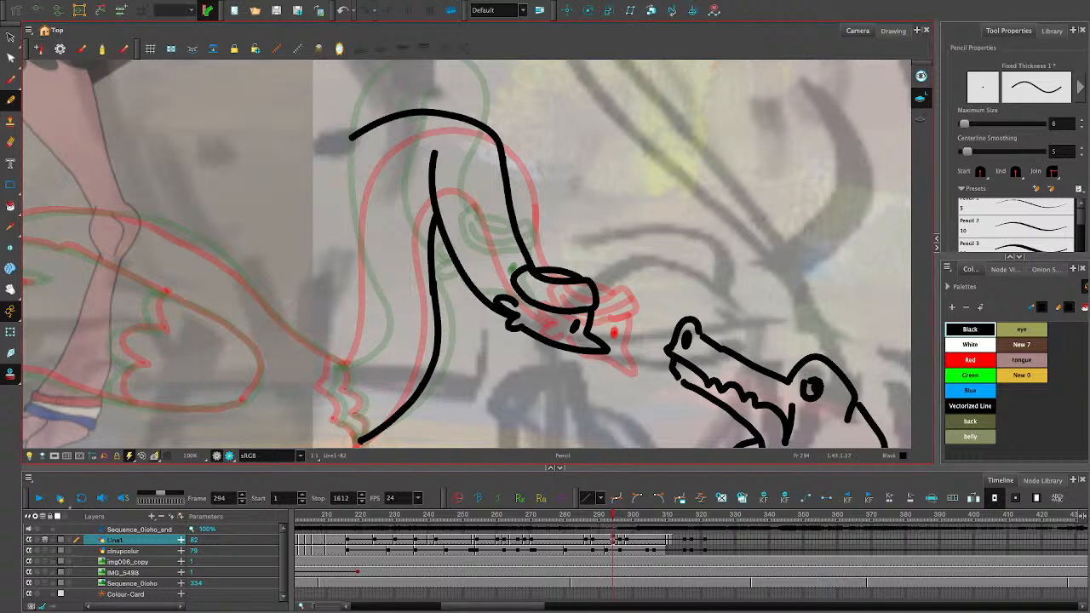
key(ctrl+z)
mouse_move(502, 174)
mouse_down()
mouse_move(482, 125)
mouse_move(357, 108)
mouse_up()
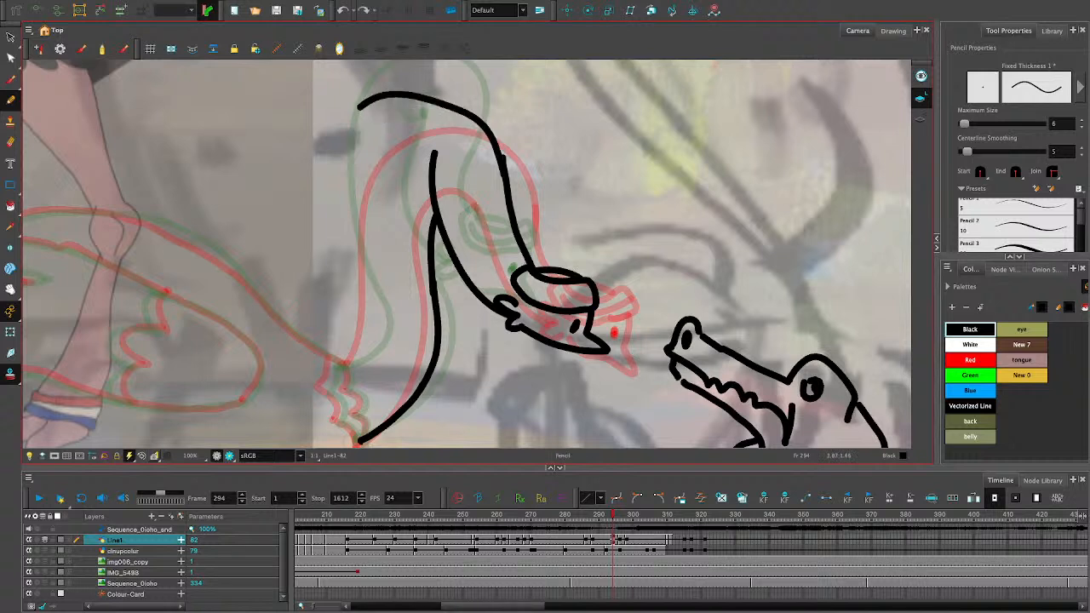
key(ctrl+z)
key(ctrl+z)
- Try to draw a separate arc for the top of the neck bend, widen it, and connect it down to the headband
drag(485, 115, 367, 130)
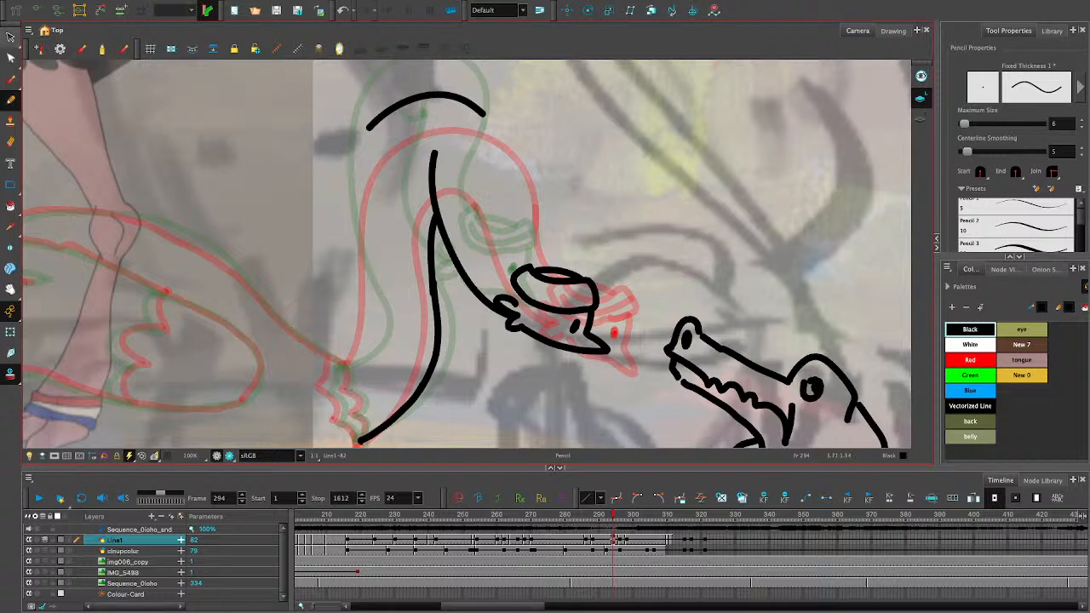
click(10, 38)
click(427, 95)
drag(483, 105, 493, 105)
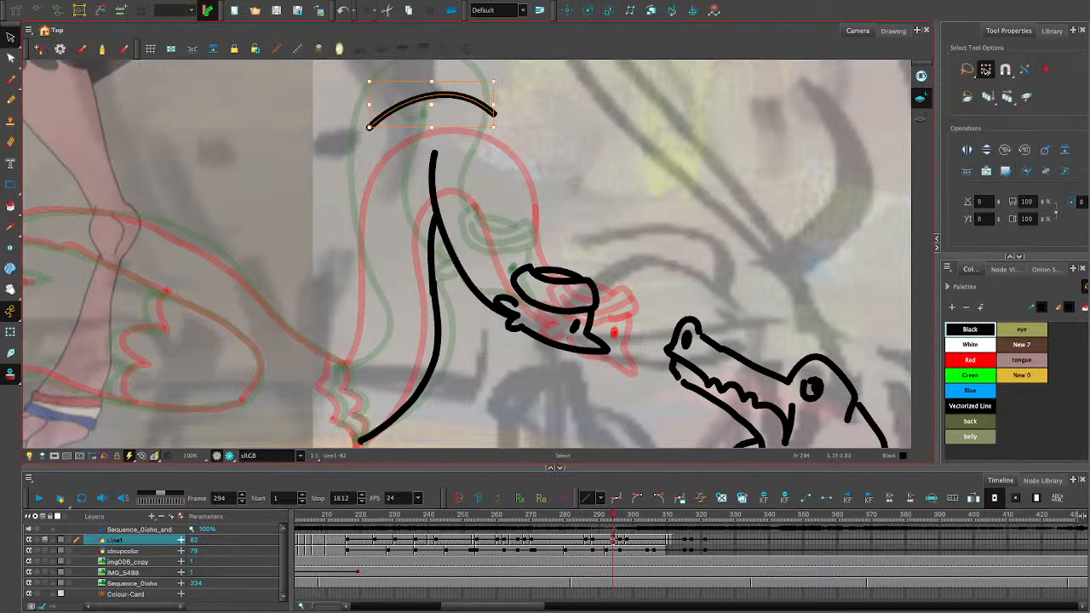
click(529, 135)
click(10, 99)
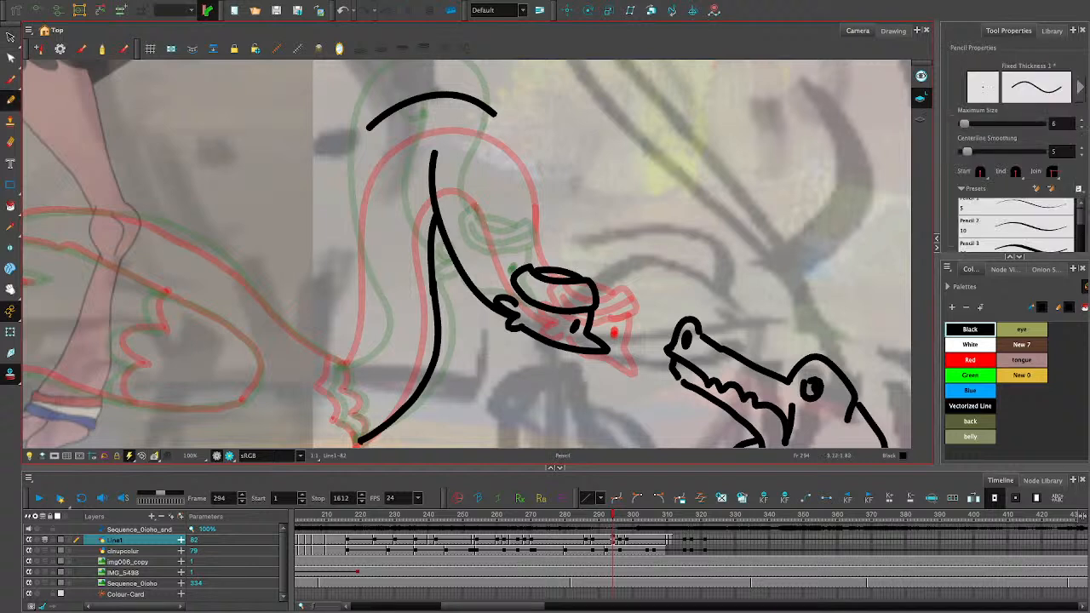
drag(495, 119, 528, 254)
key(ctrl+z)
mouse_move(494, 114)
mouse_down()
mouse_move(536, 265)
mouse_move(518, 213)
mouse_up()
key(ctrl+z)
key(ctrl+z)
key(ctrl+z)
key(ctrl+z)
key(ctrl+z)
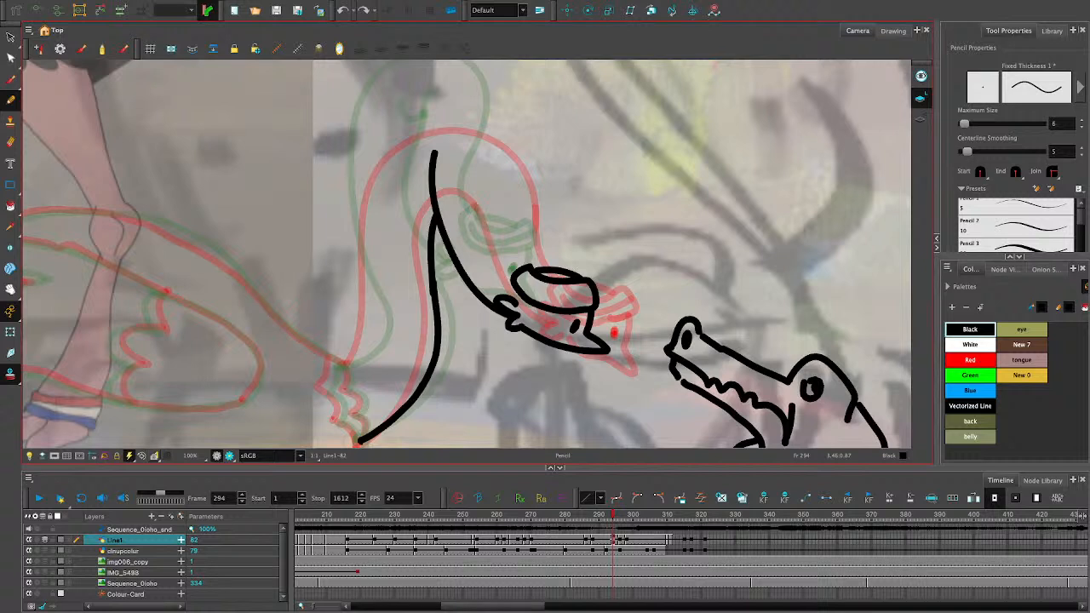
- Delete the short stroke along the upper part of the lower neck line
click(10, 36)
click(432, 256)
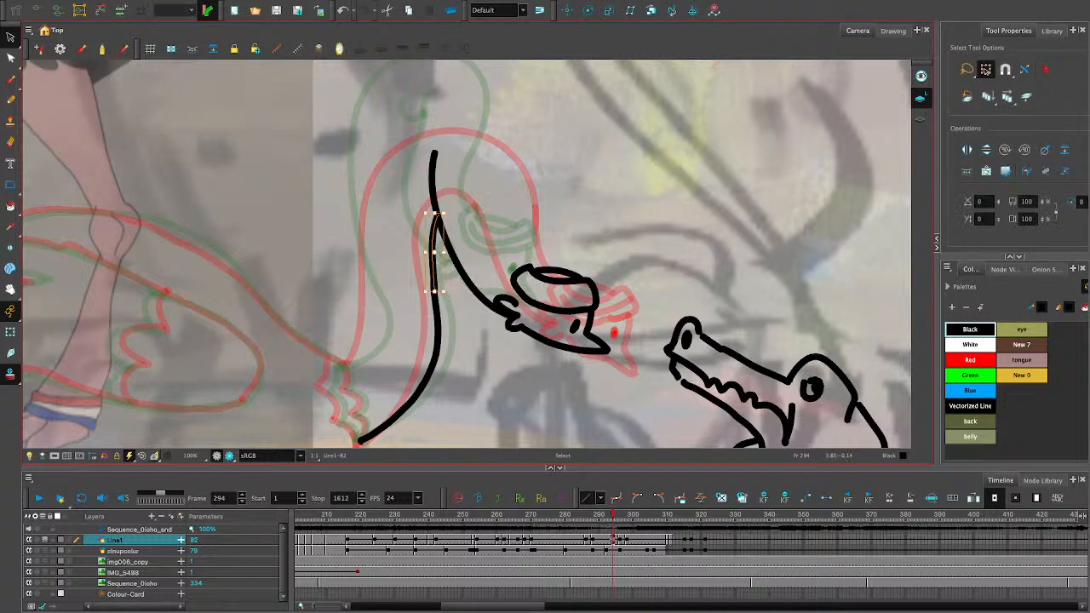
key(Delete)
- Try to draw the outer neck contour as one sweep from the headband over the bend and down the far side
click(11, 100)
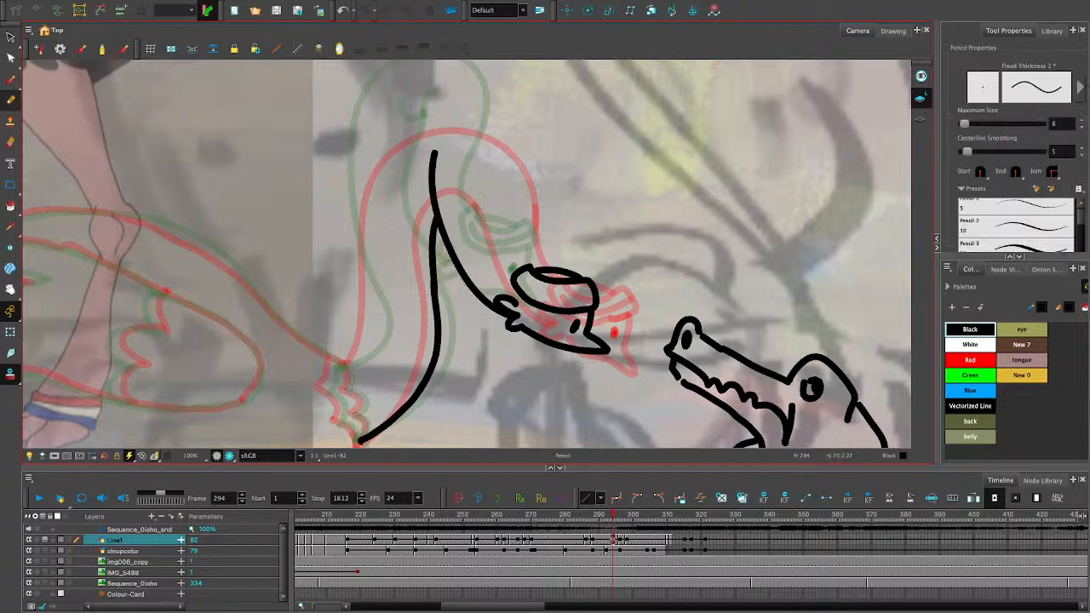
mouse_move(506, 157)
mouse_down()
mouse_move(542, 267)
mouse_move(516, 226)
mouse_move(515, 158)
mouse_move(464, 101)
mouse_move(345, 209)
mouse_up()
key(ctrl+z)
key(ctrl+z)
mouse_move(541, 268)
mouse_down()
mouse_move(513, 134)
mouse_move(438, 79)
mouse_move(332, 202)
mouse_move(341, 302)
mouse_up()
key(ctrl+z)
mouse_move(541, 268)
mouse_down()
mouse_move(483, 115)
mouse_move(337, 161)
mouse_move(341, 298)
mouse_up()
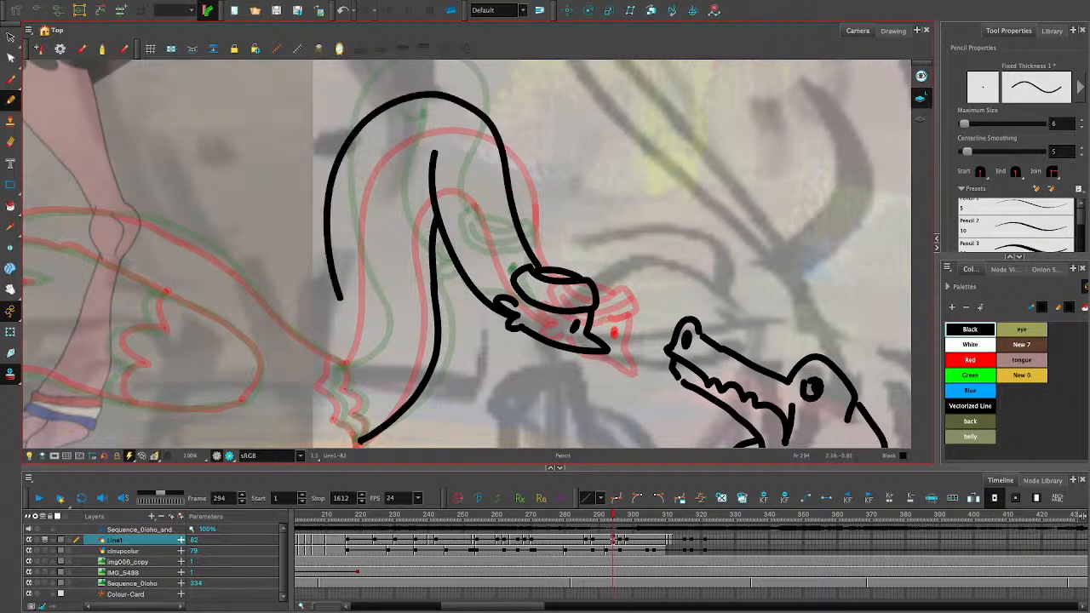
key(ctrl+z)
drag(542, 267, 436, 136)
key(ctrl+z)
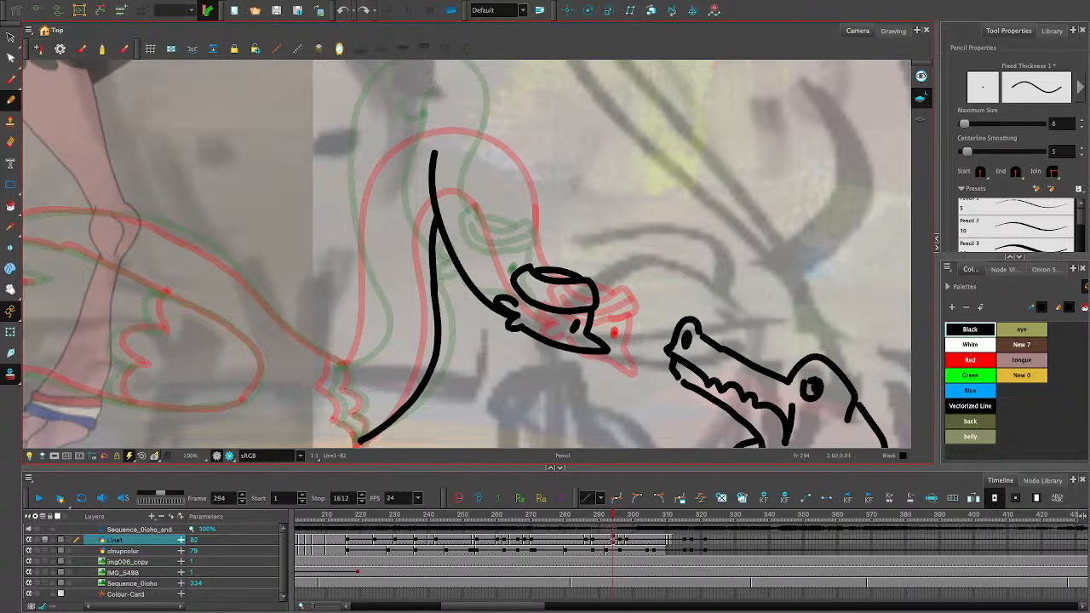
- Draw the outer neck curve from the headband over the top of the green onion-skinned neck and partway down its far side
mouse_move(535, 267)
mouse_down()
mouse_move(472, 92)
mouse_move(374, 120)
mouse_move(372, 279)
mouse_up()
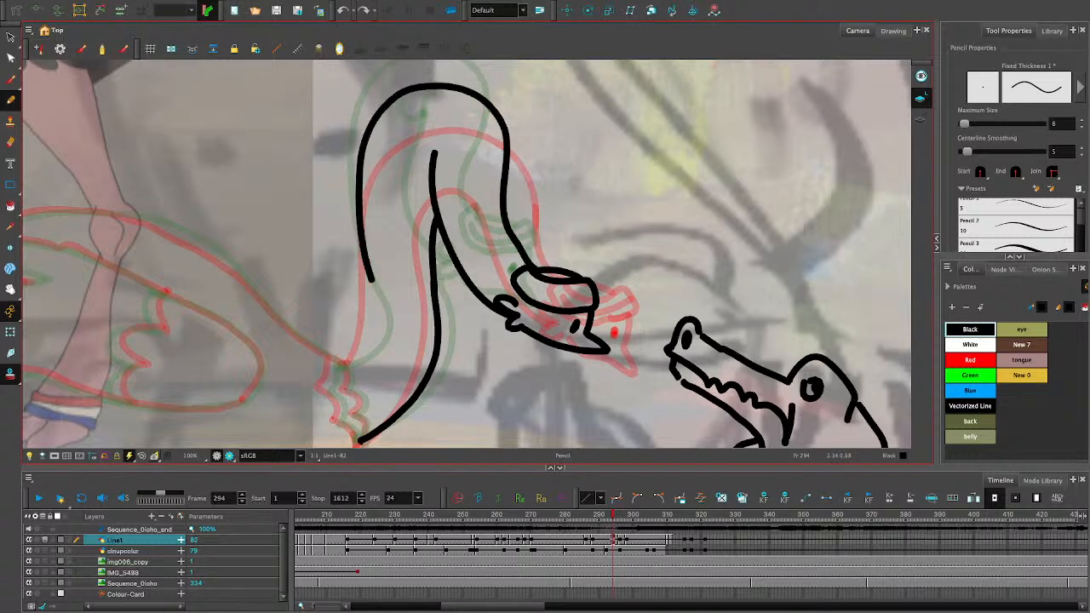
key(ctrl+z)
mouse_move(533, 265)
mouse_down()
mouse_move(497, 143)
mouse_move(352, 187)
mouse_up()
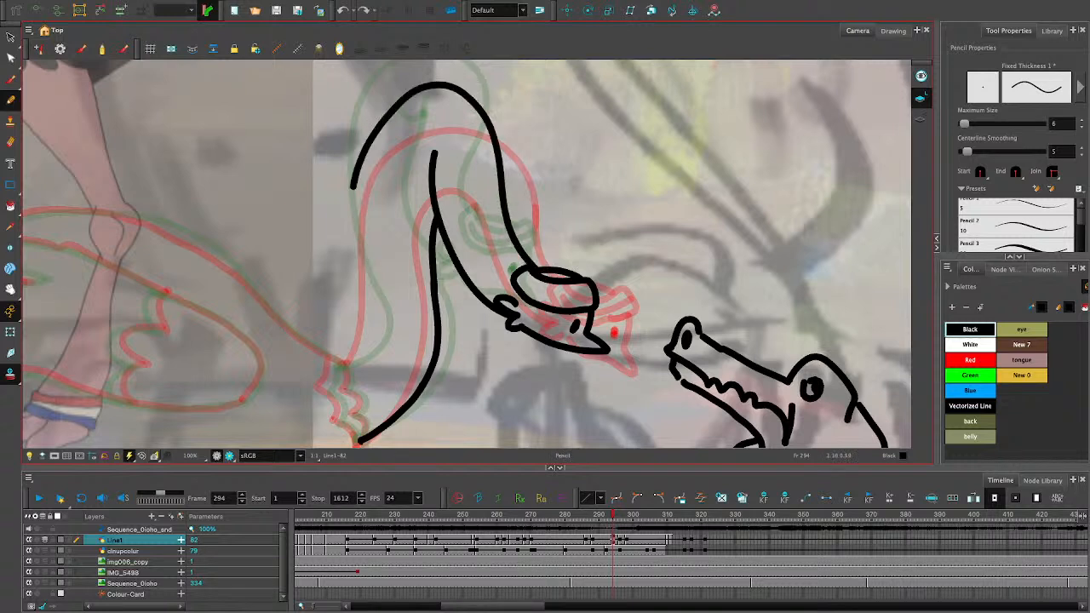
- Undo the last outer neck curve and try to redraw it in one sweep from the headband over the bend
key(ctrl+z)
mouse_move(538, 268)
mouse_down()
mouse_move(388, 119)
mouse_move(354, 202)
mouse_up()
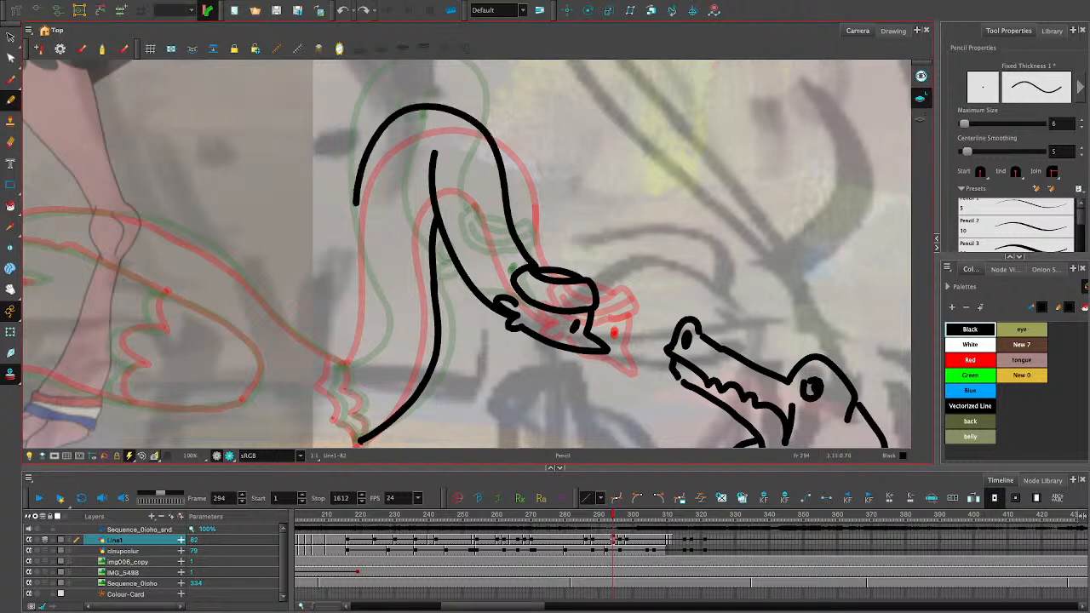
key(ctrl+z)
mouse_move(537, 267)
mouse_down()
mouse_move(492, 101)
mouse_move(376, 188)
mouse_up()
key(ctrl+z)
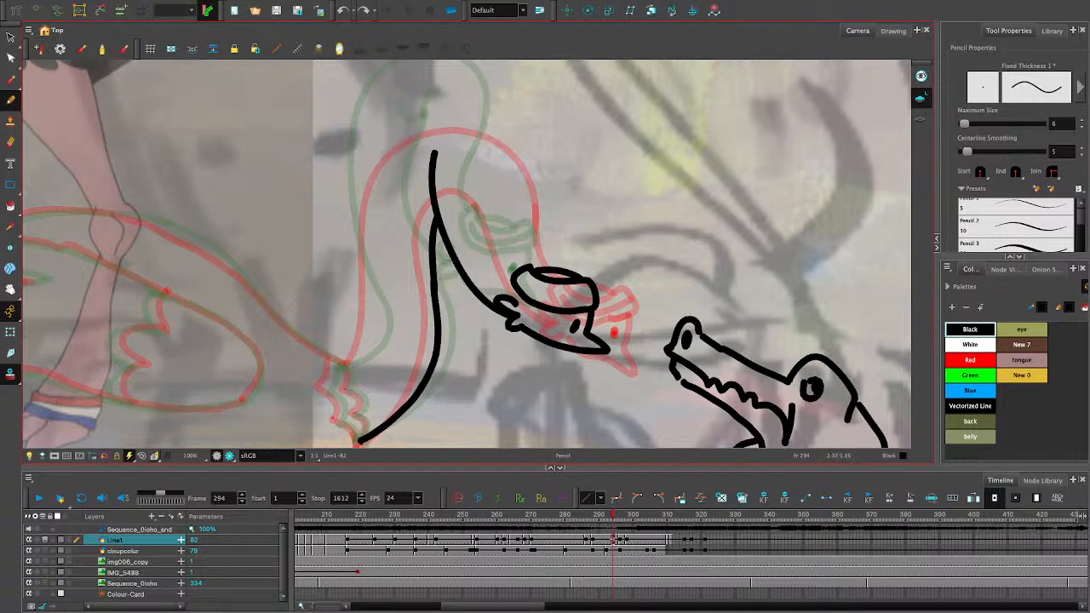
- Draw the top arc of the neck bend with a line down to the headband, and narrow the arc to meet that line
mouse_move(400, 104)
mouse_down()
mouse_move(514, 151)
mouse_move(518, 242)
mouse_move(534, 267)
mouse_up()
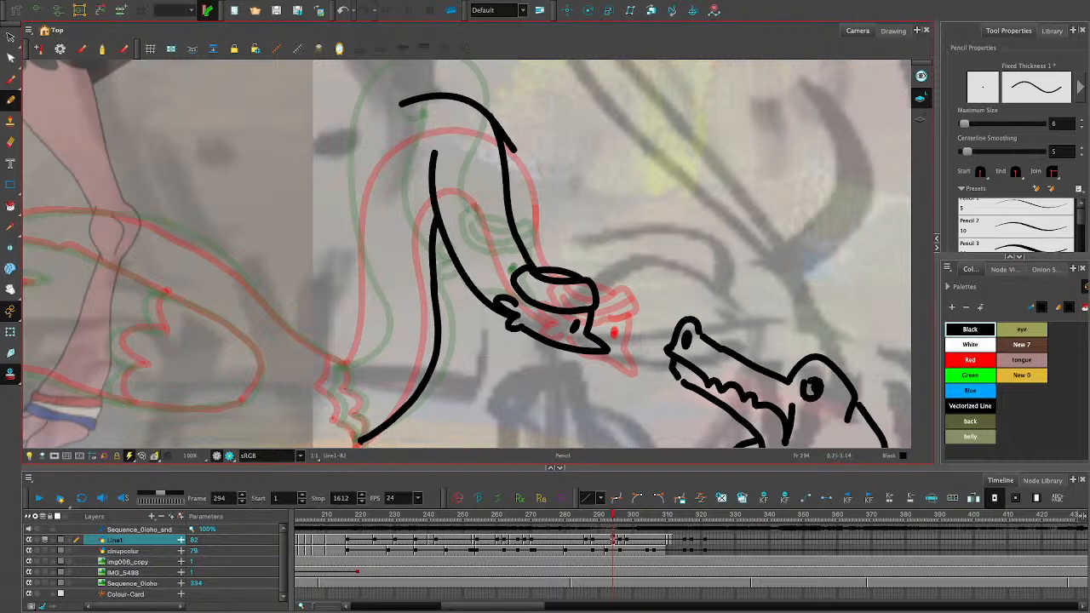
key(alt+s)
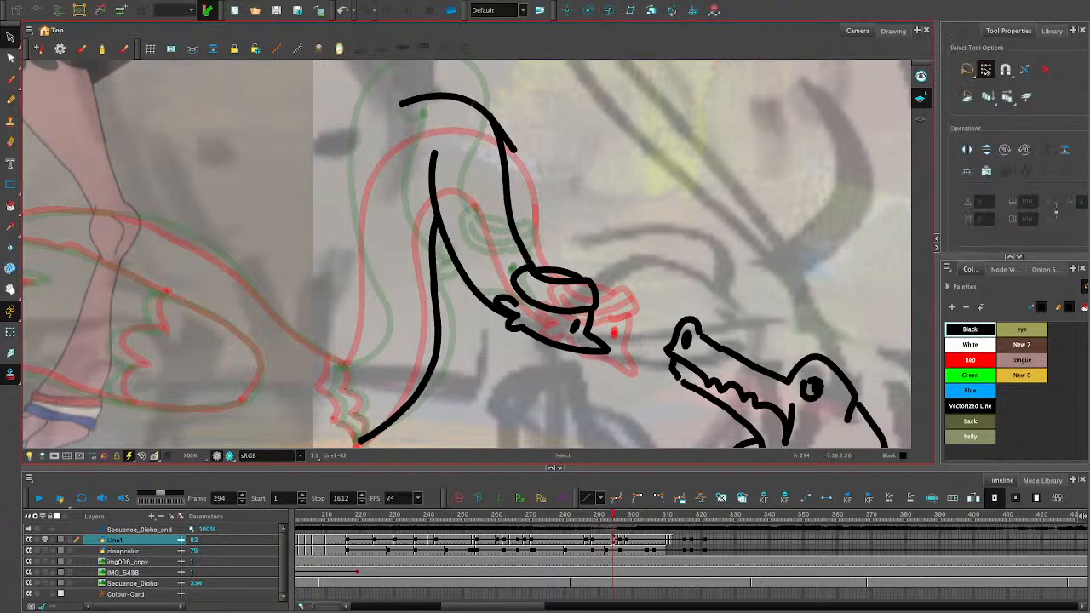
click(473, 103)
drag(403, 120, 406, 120)
key(Escape)
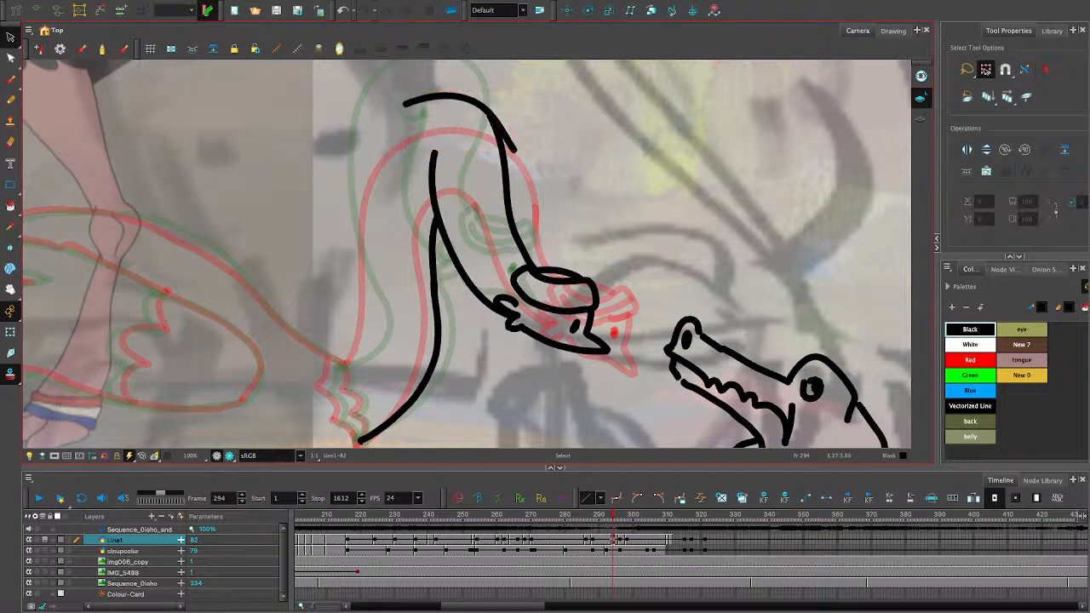
click(468, 99)
drag(513, 149, 504, 145)
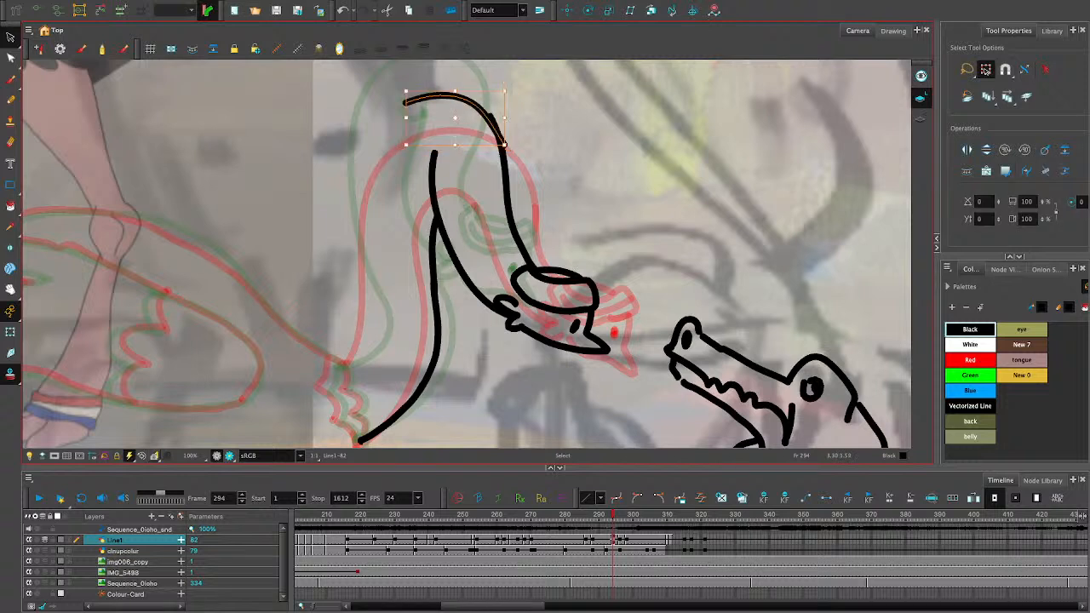
drag(406, 118, 414, 118)
key(Escape)
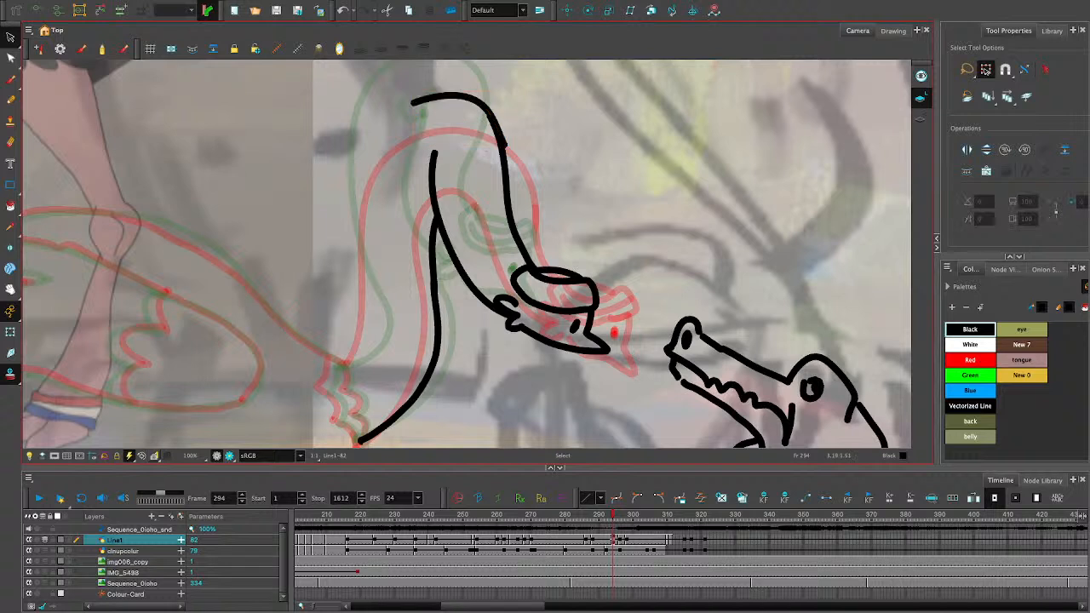
click(473, 100)
drag(504, 145, 501, 145)
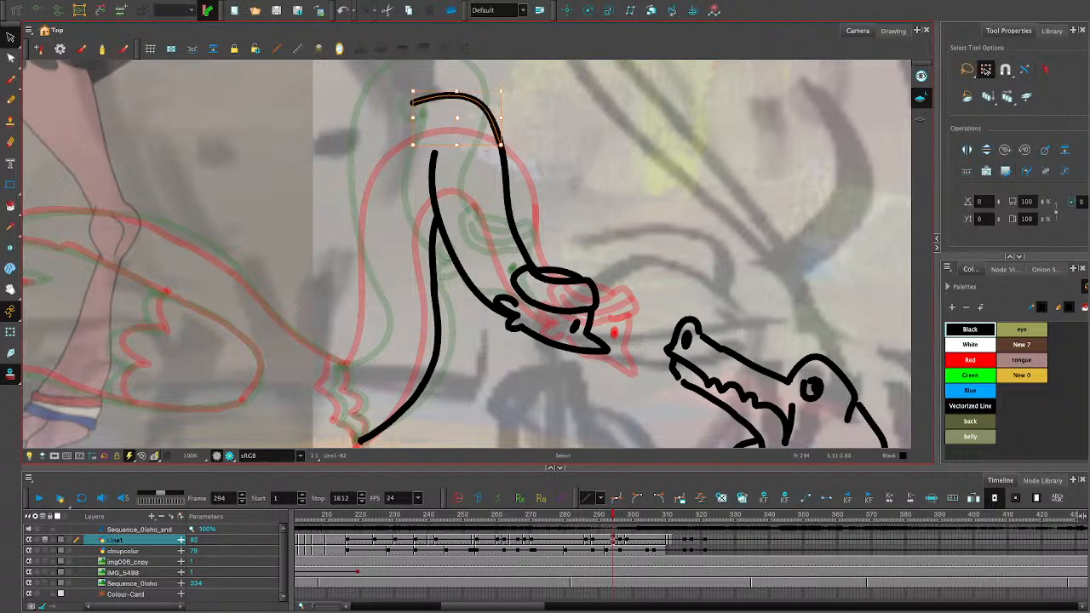
key(Escape)
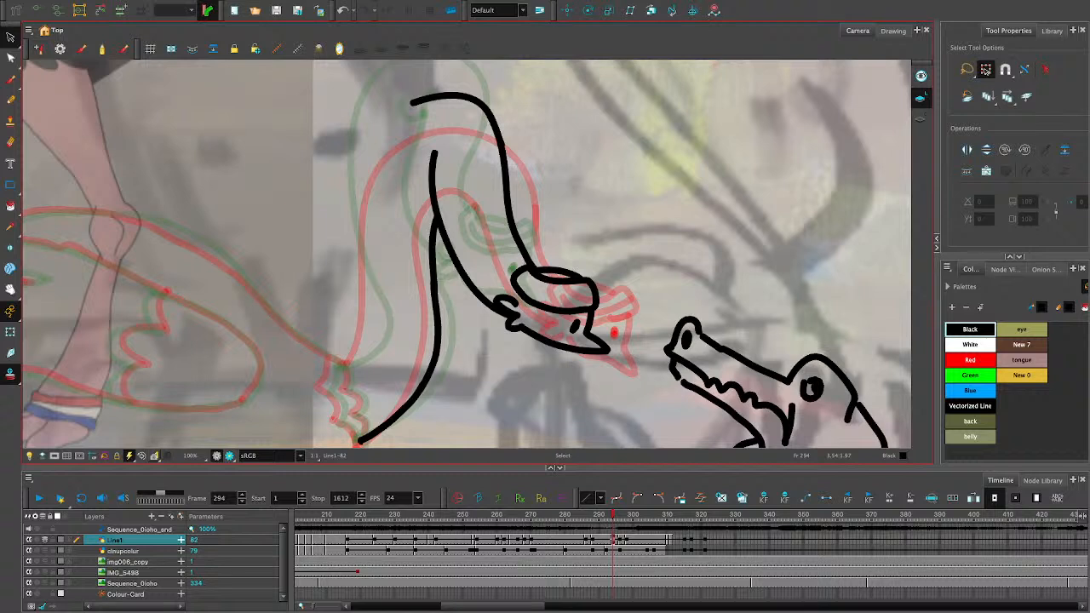
- Try to draw the back side of the neck from the arc's open end downward and from the neck base upward
key(alt+slash)
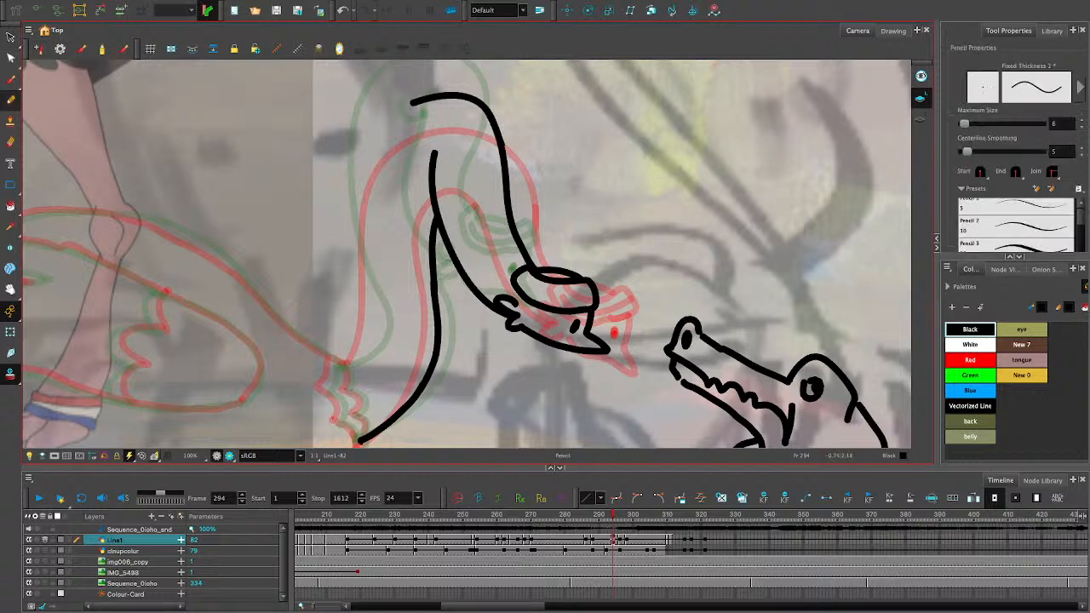
drag(412, 103, 357, 195)
key(ctrl+z)
drag(413, 103, 368, 232)
key(ctrl+z)
drag(412, 103, 368, 208)
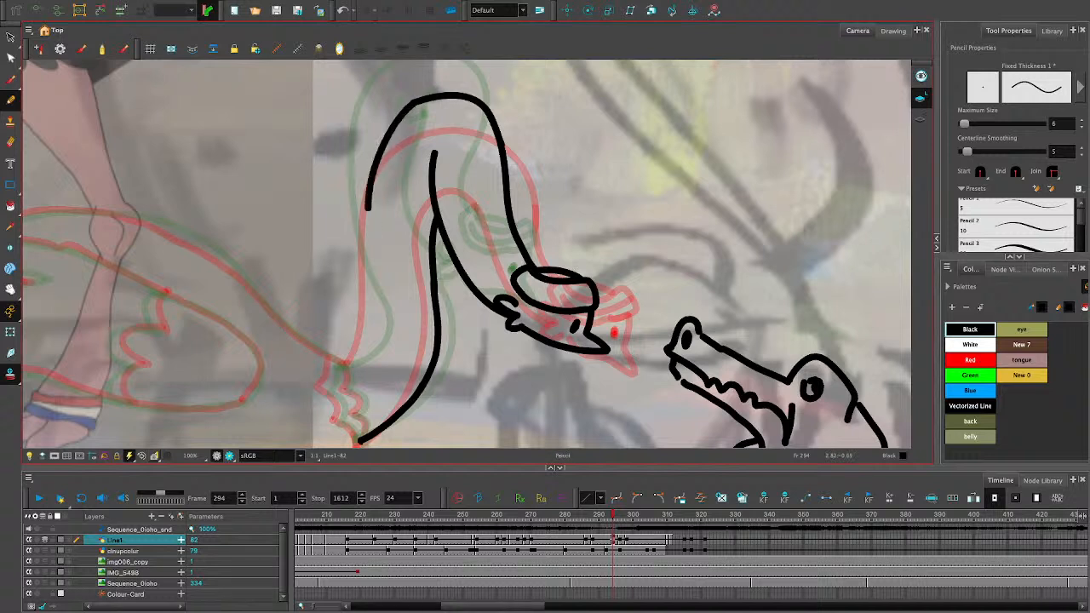
key(ctrl+z)
mouse_move(337, 370)
mouse_down()
mouse_move(367, 348)
mouse_move(375, 322)
mouse_up()
key(ctrl+z)
- Draw the back neck contour from the neck base at the body up to the open end of the top arc
key(ctrl+z)
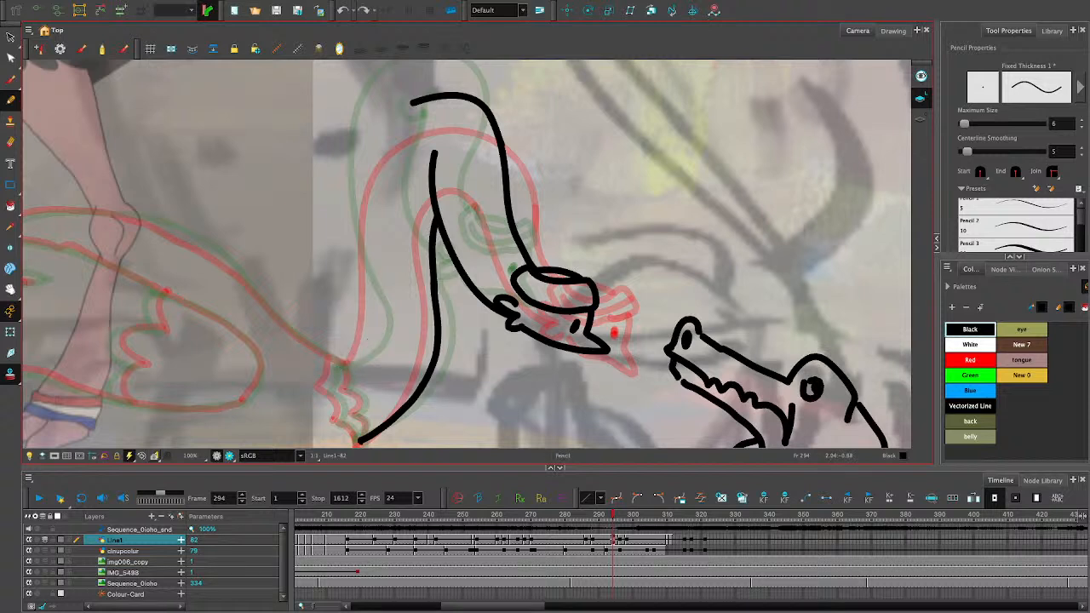
mouse_move(328, 362)
mouse_down()
mouse_move(362, 349)
mouse_move(353, 362)
mouse_move(379, 328)
mouse_move(346, 363)
mouse_move(377, 319)
mouse_move(363, 215)
mouse_move(370, 152)
mouse_move(412, 103)
mouse_up()
key(ctrl+z)
key(ctrl+z)
key(ctrl+z)
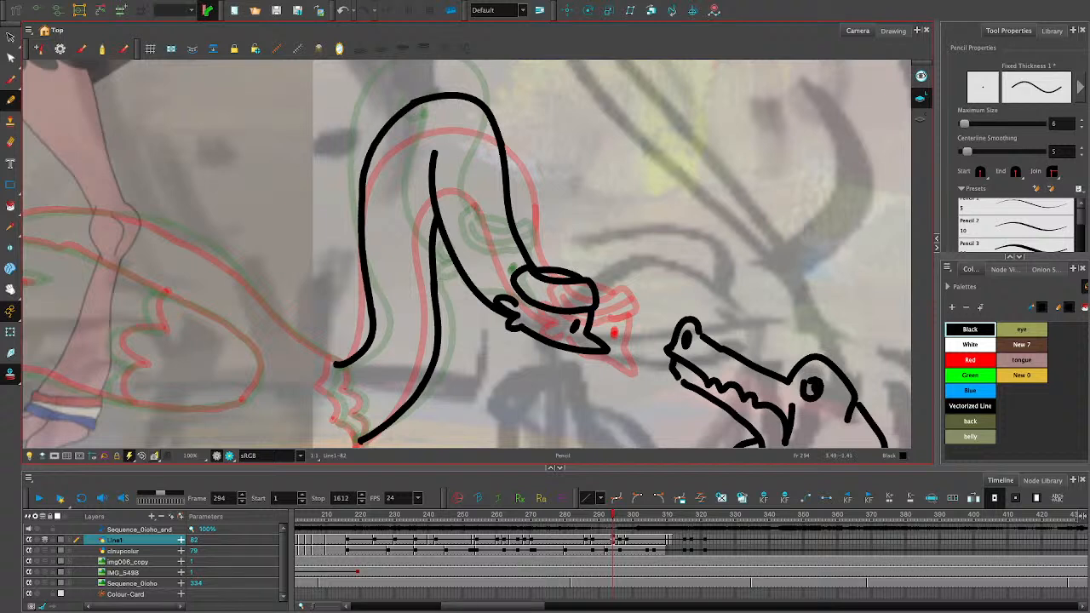
- Shift the top arc and front neck line slightly toward the back, and stretch the back contour up to the arc
key(alt+s)
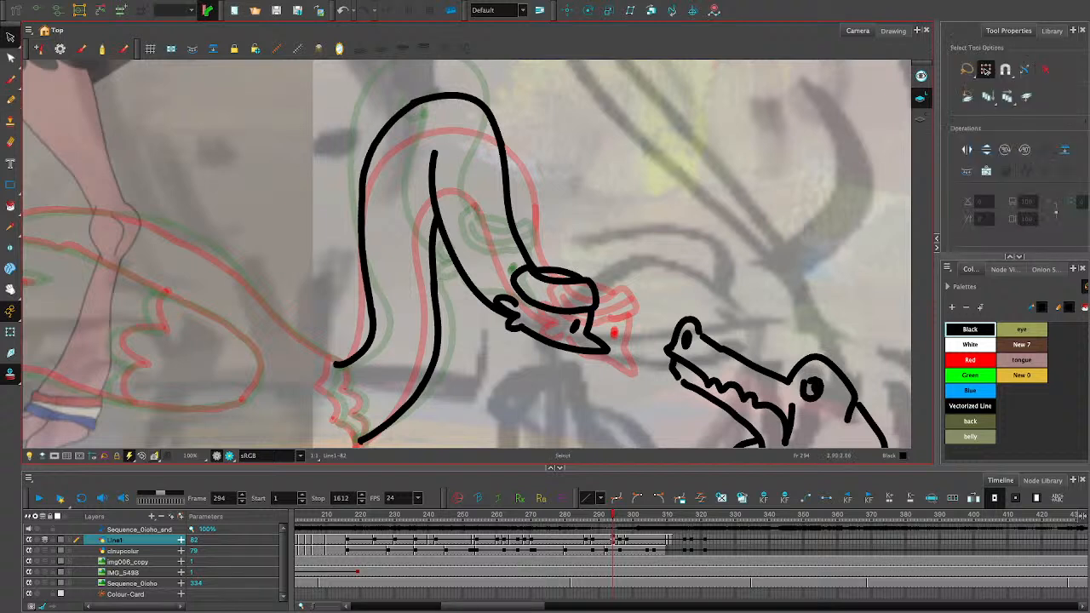
click(500, 103)
drag(504, 93, 494, 93)
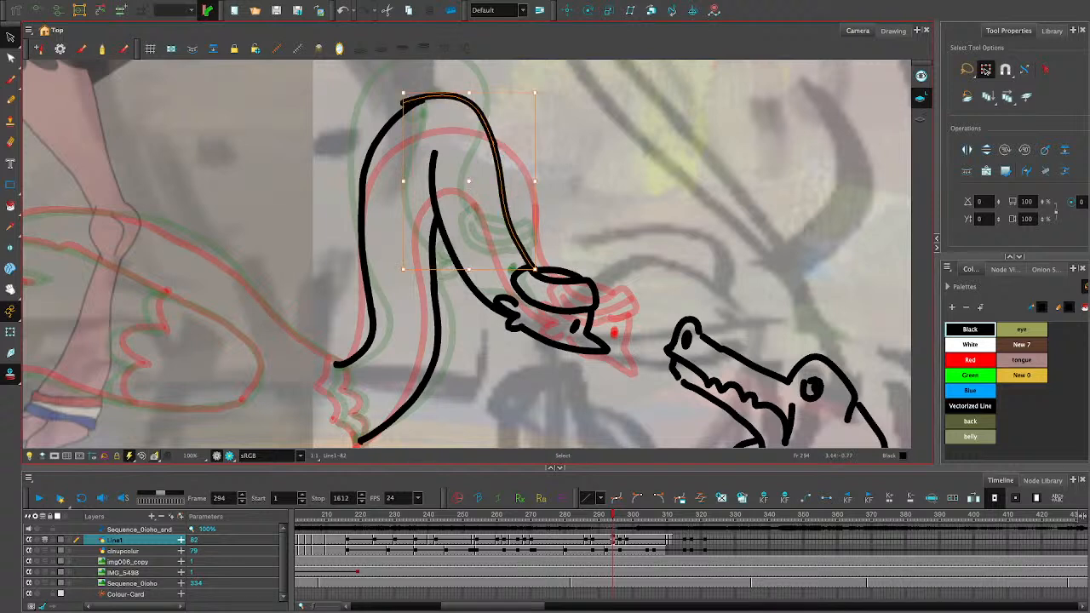
key(Escape)
click(375, 144)
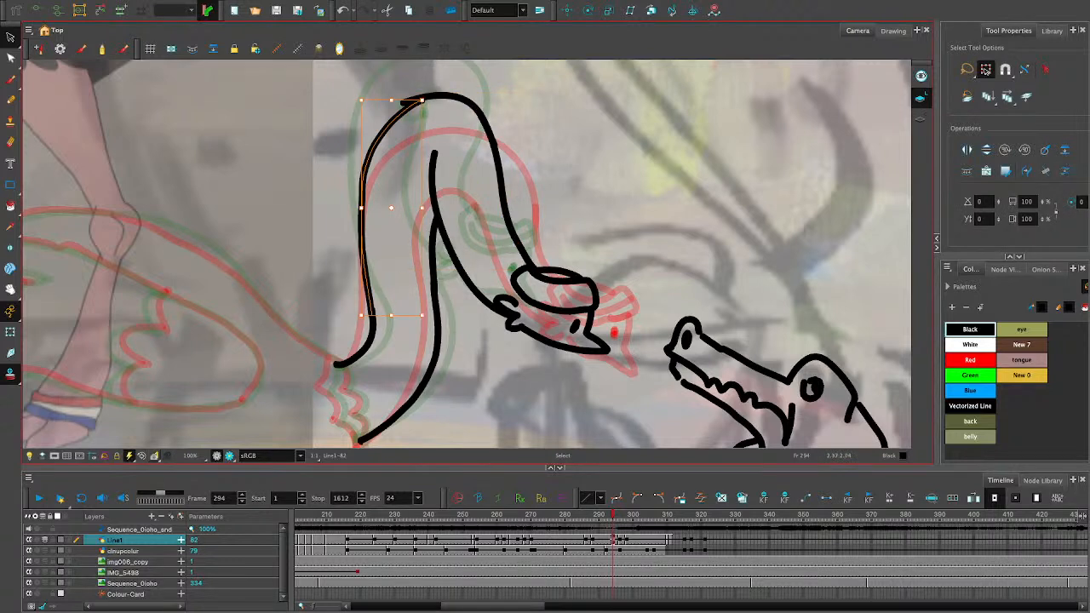
drag(422, 100, 422, 96)
key(Escape)
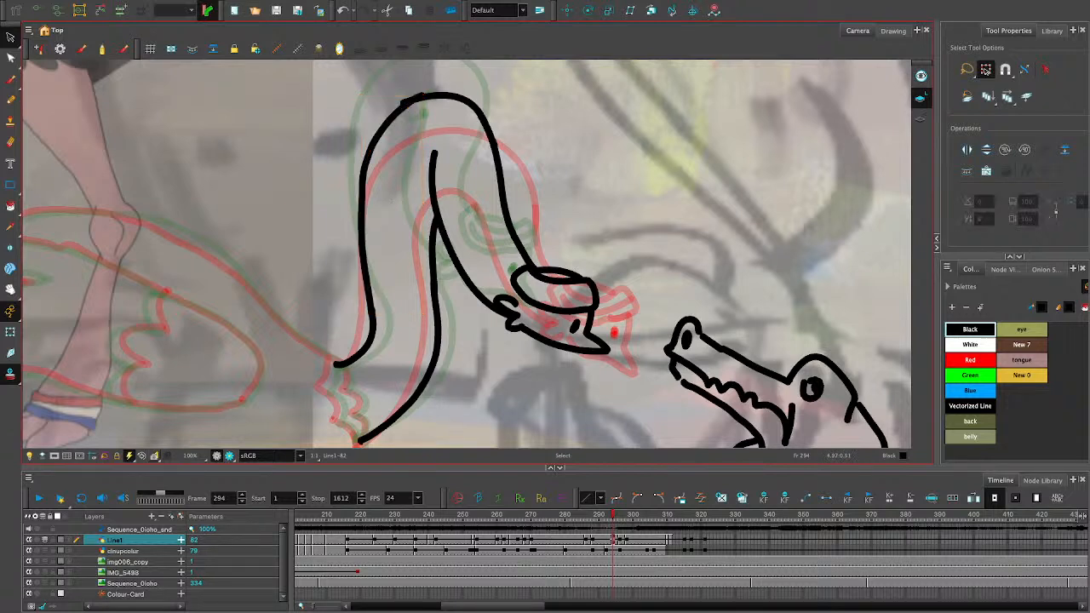
- Narrow the front neck line so its lower end meets the near edge of the headband
click(503, 193)
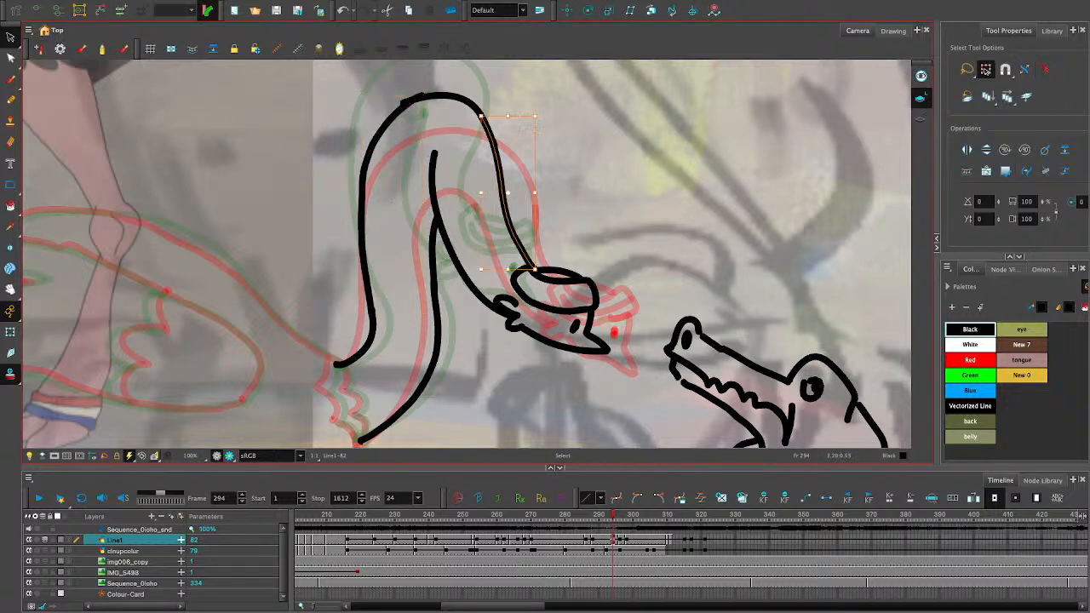
drag(535, 193, 528, 193)
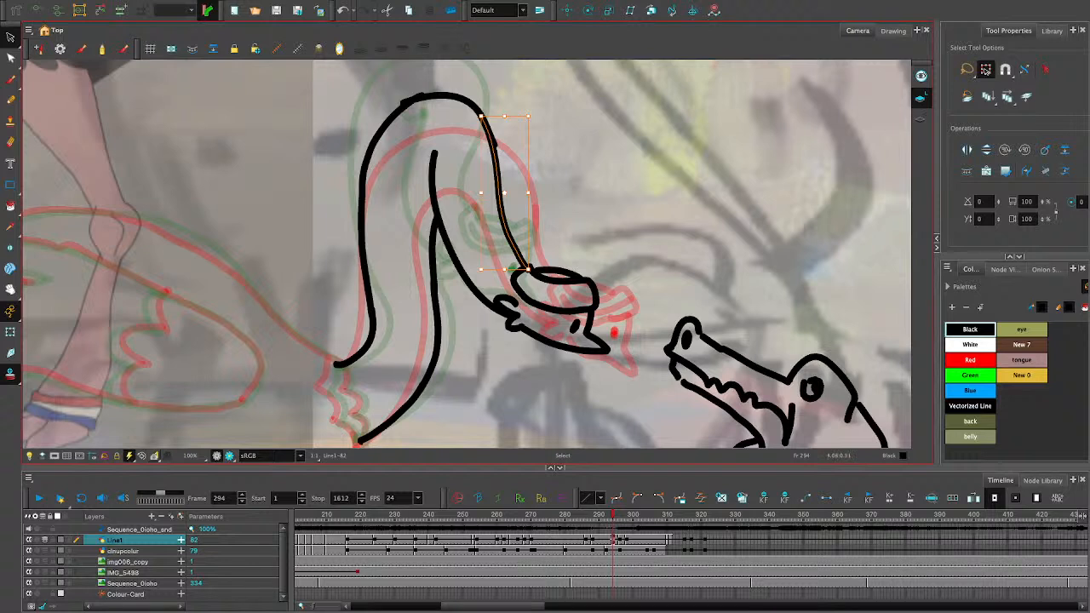
key(Escape)
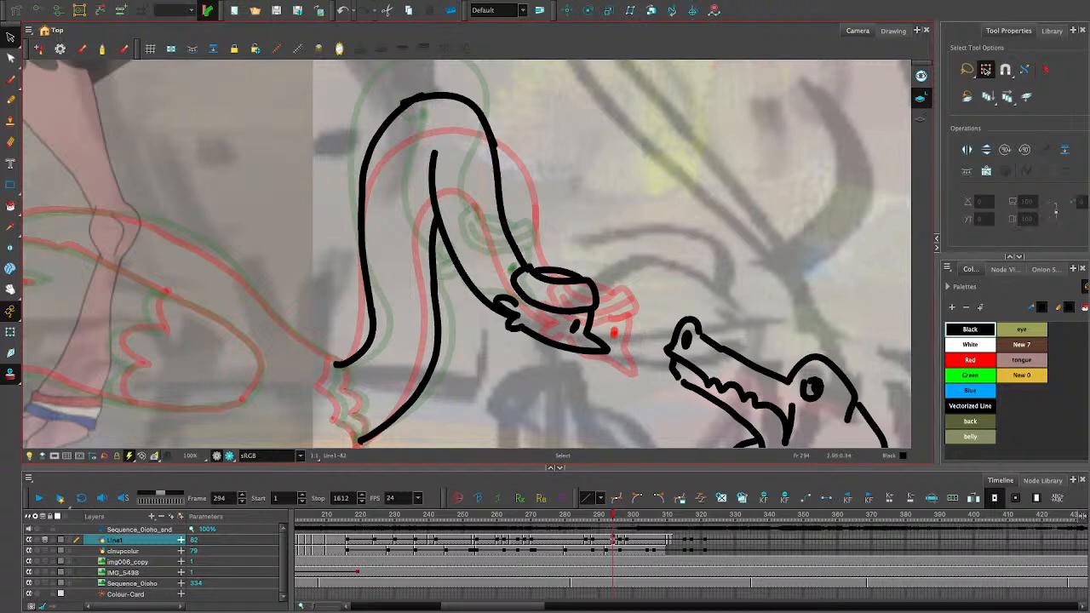
- Widen the top arc and back contour together, and pull the arc's front end back onto the front neck line
drag(515, 108, 356, 143)
drag(451, 93, 458, 93)
drag(364, 204, 361, 204)
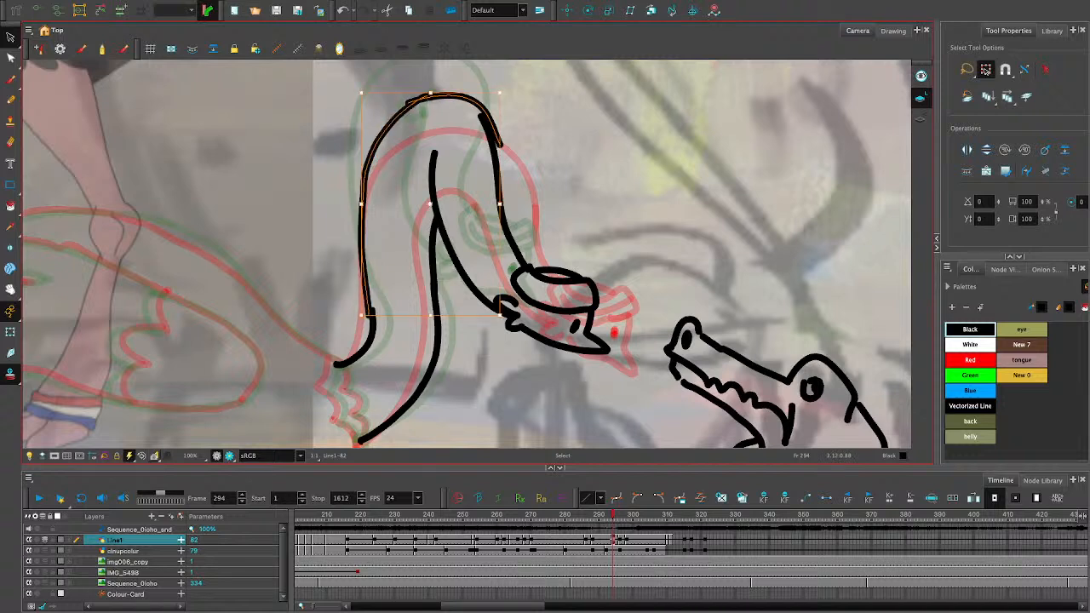
click(517, 104)
click(460, 96)
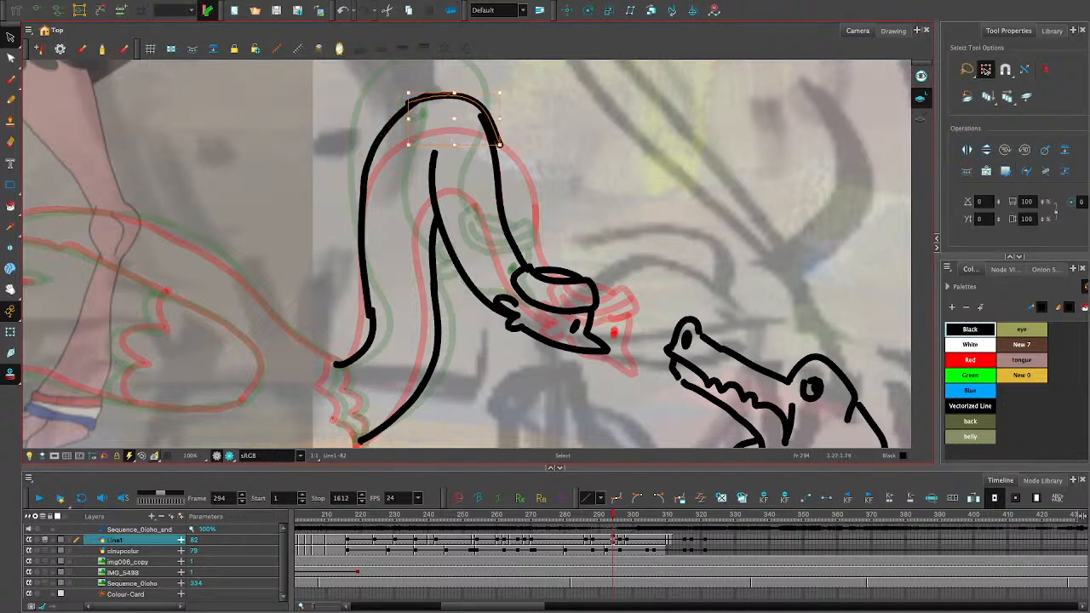
drag(500, 118, 494, 118)
click(507, 108)
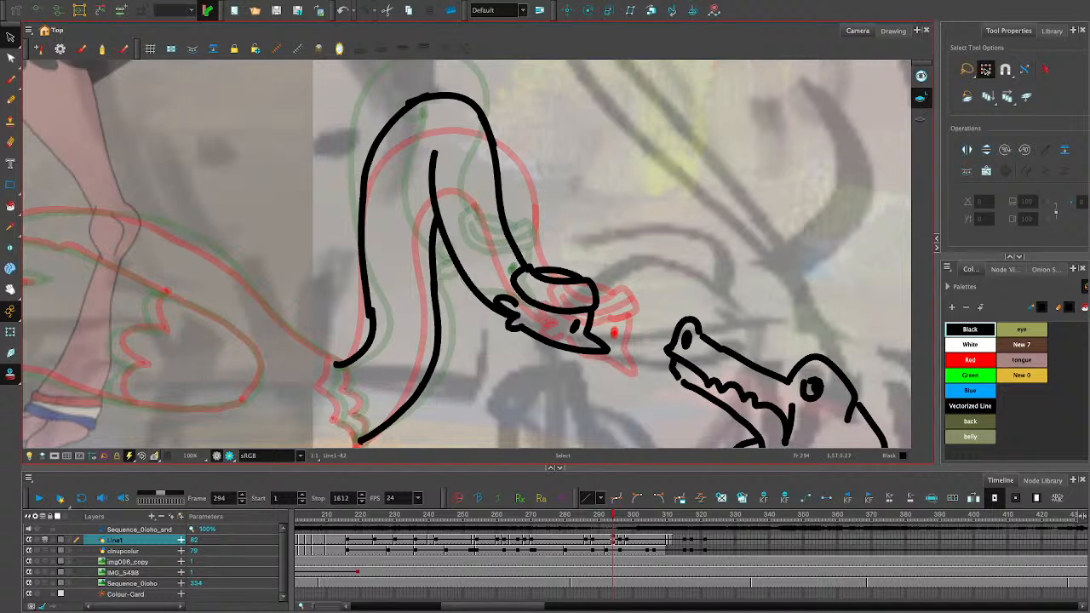
- Adjust the back contour and the short curve at the neck base so their ends join smoothly
click(370, 158)
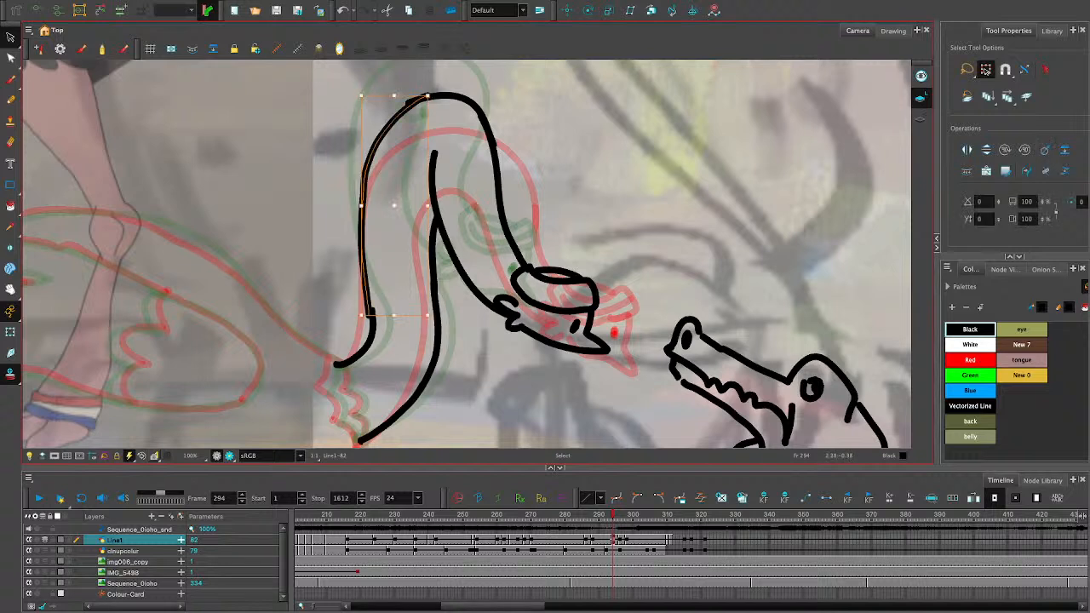
drag(366, 288, 370, 288)
click(372, 330)
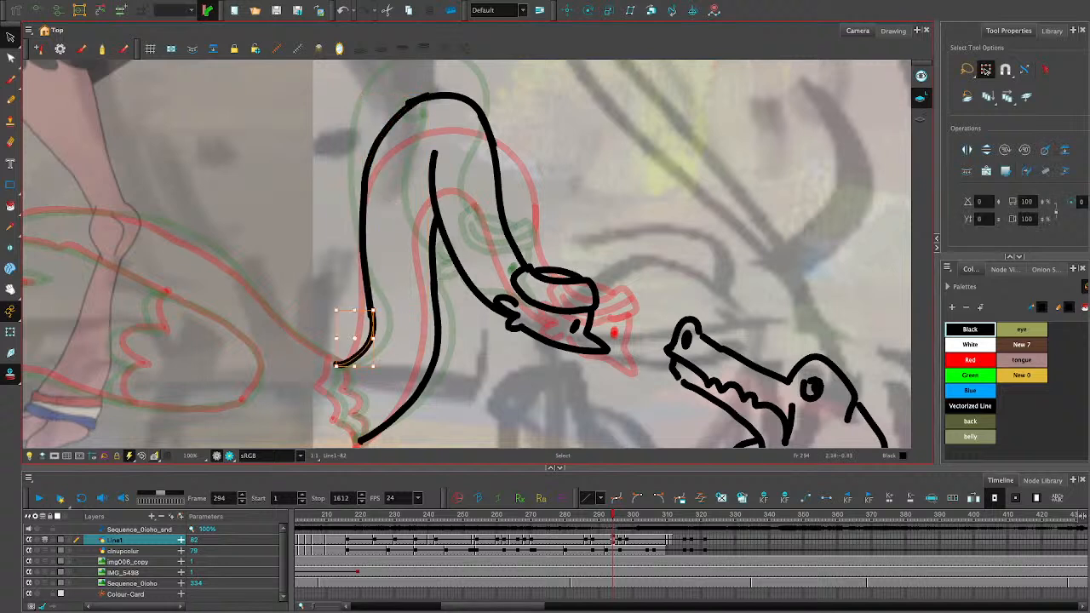
drag(373, 338, 373, 338)
click(375, 397)
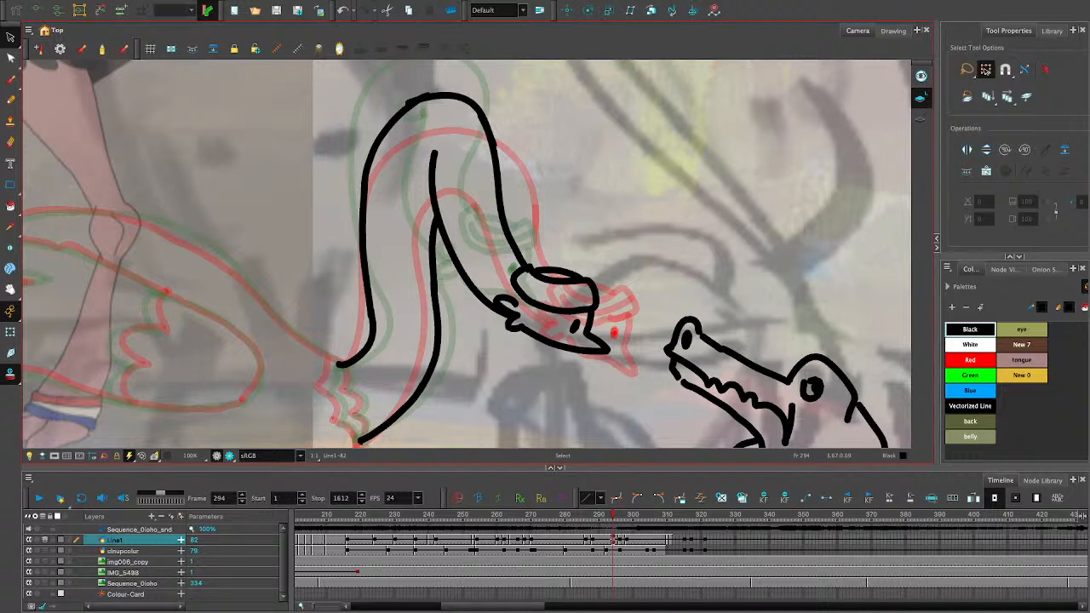
- Bend the upper part of the lower inner neck line outward toward the back contour
click(449, 253)
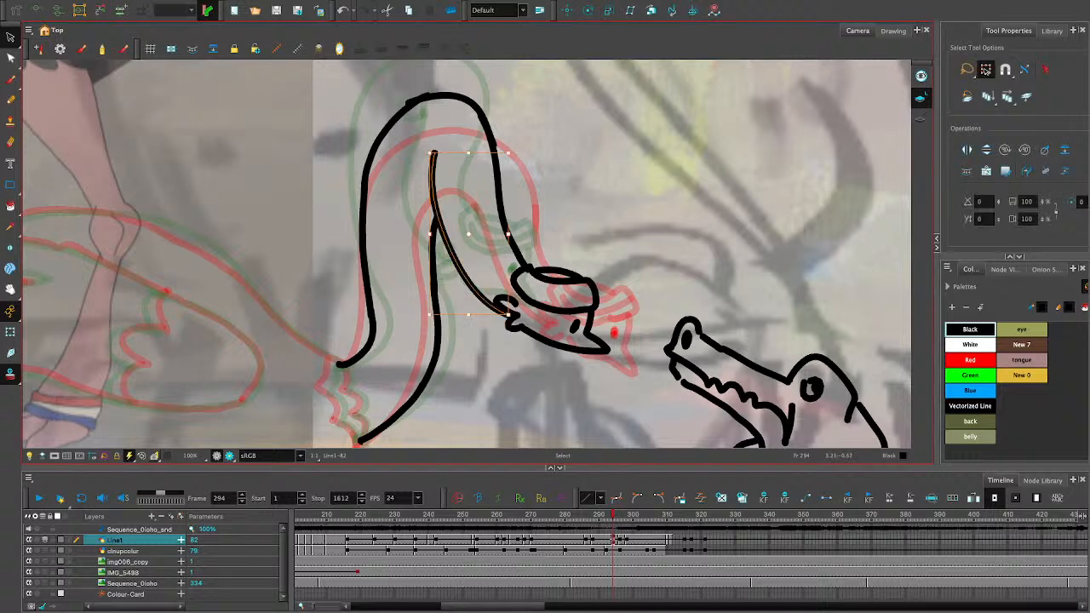
click(477, 256)
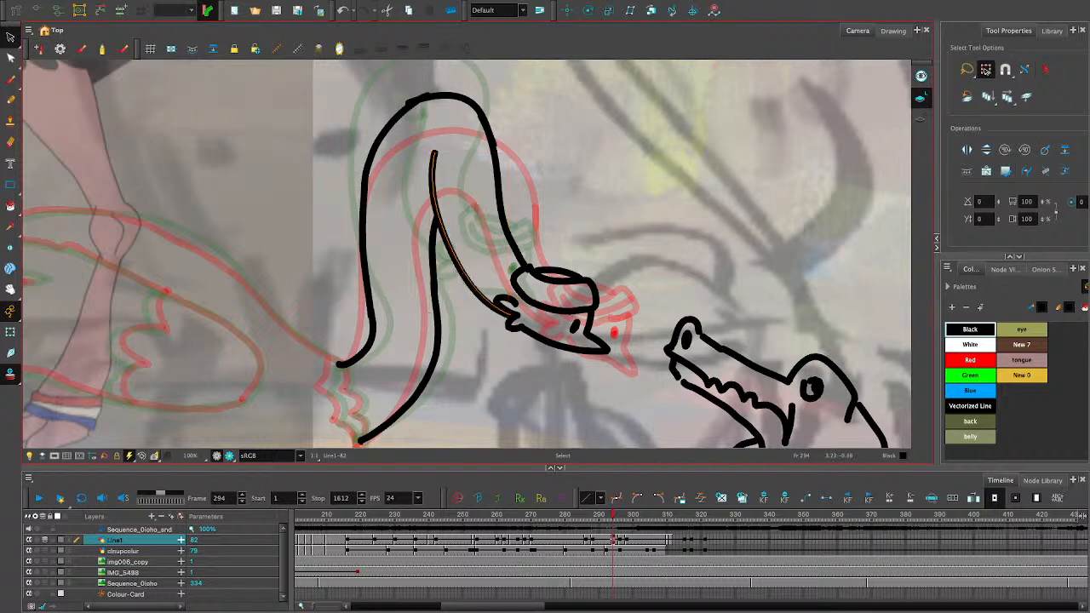
click(464, 277)
click(477, 340)
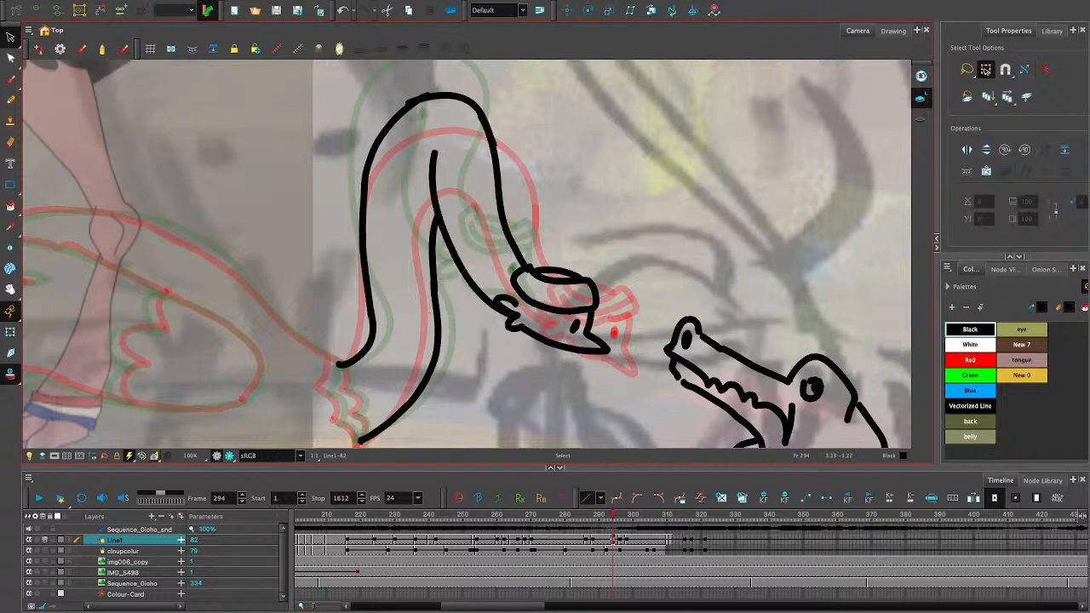
click(434, 255)
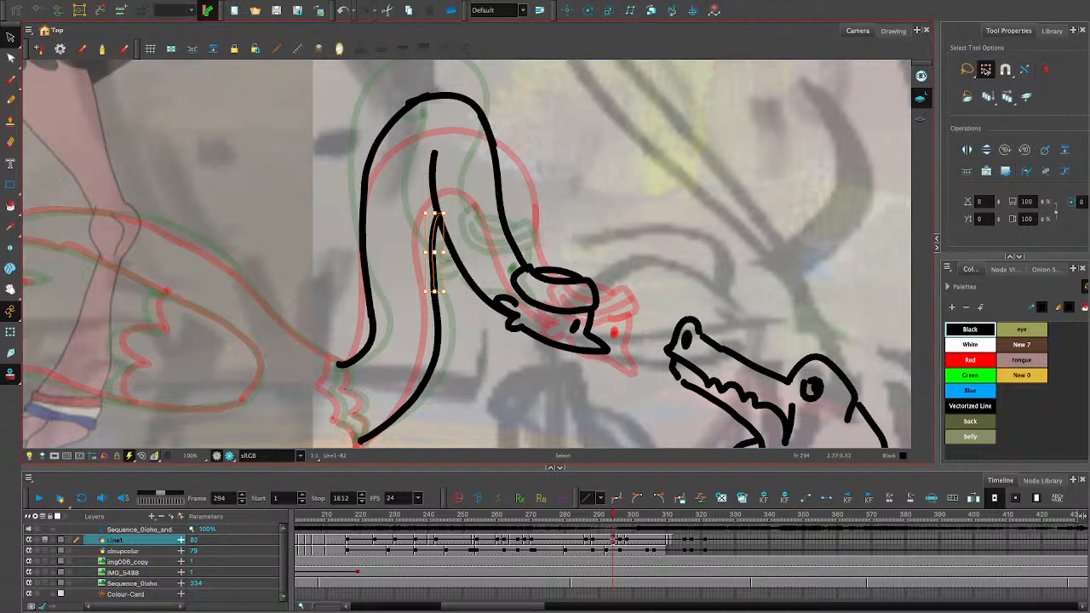
drag(433, 254, 426, 252)
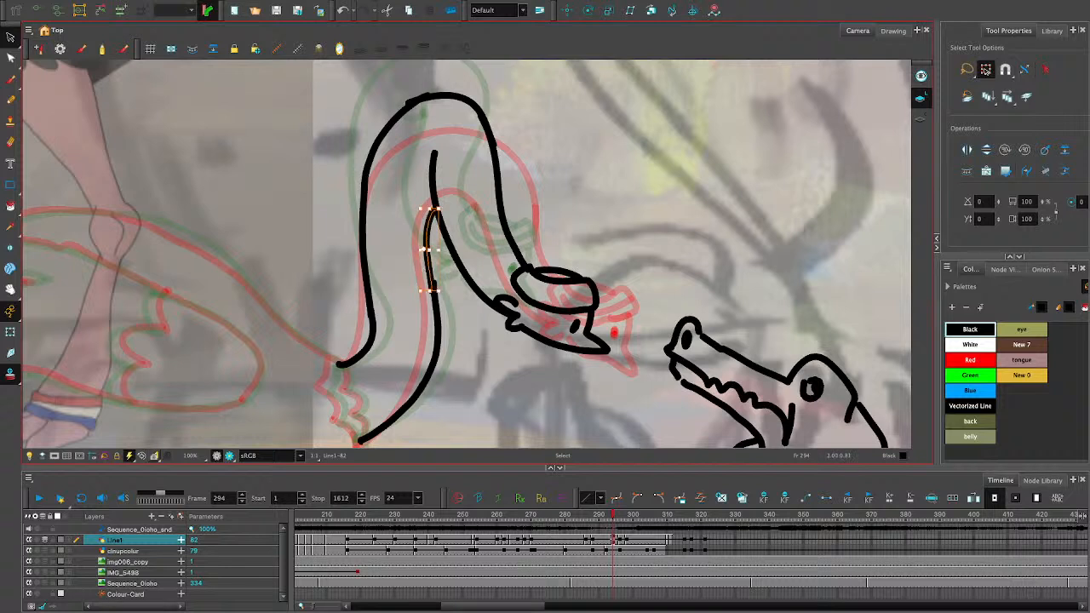
key(Escape)
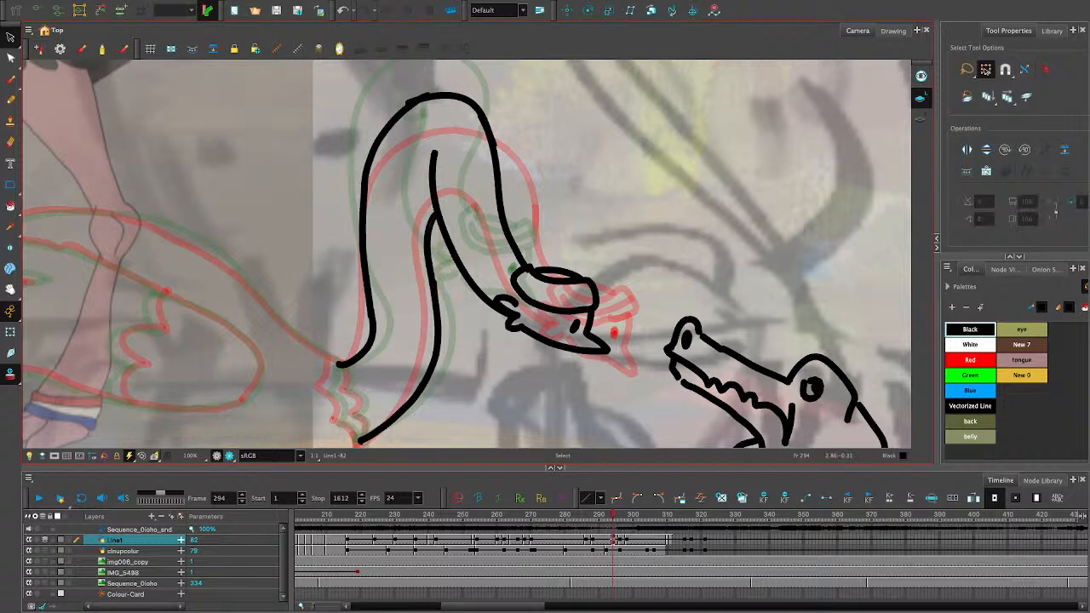
click(437, 335)
key(Escape)
click(10, 99)
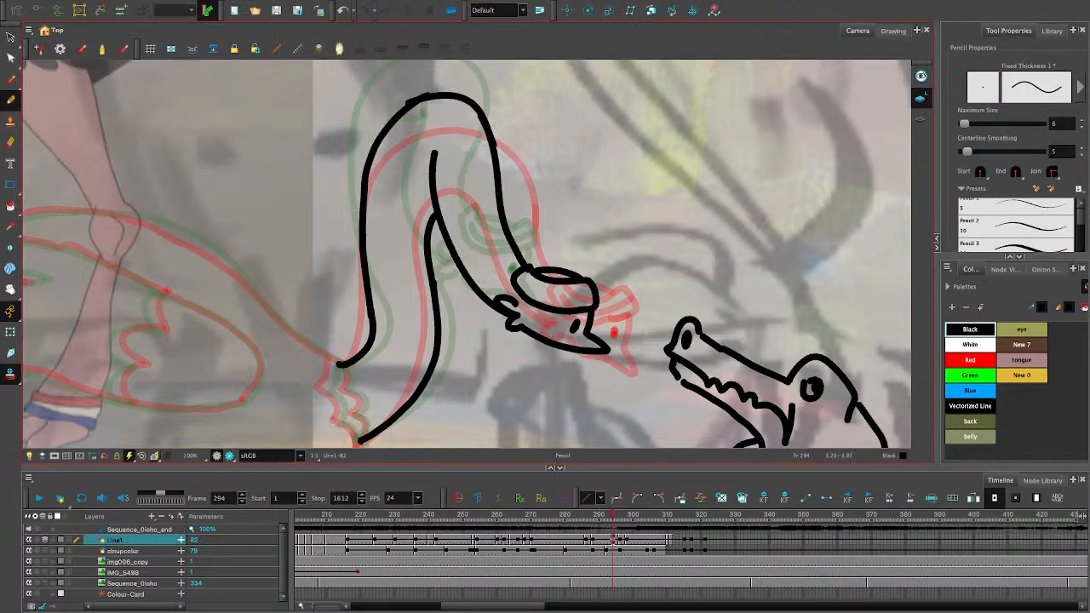
drag(612, 515, 612, 515)
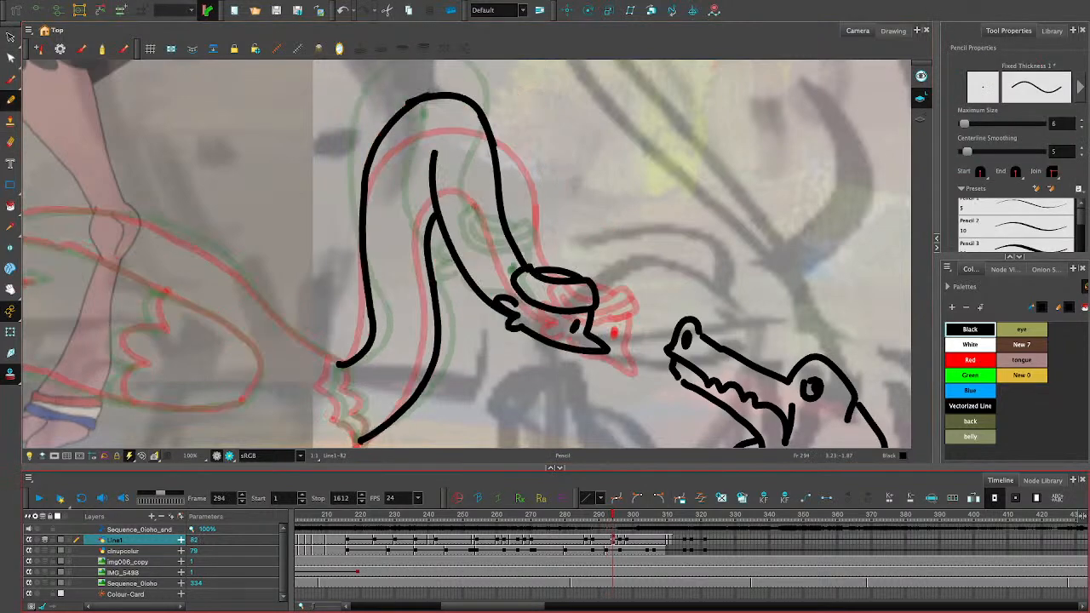
key(g)
key(f)
- Adjust the ellipse of the headband's opening so it becomes slightly wider and deeper inside the band
click(10, 38)
click(529, 270)
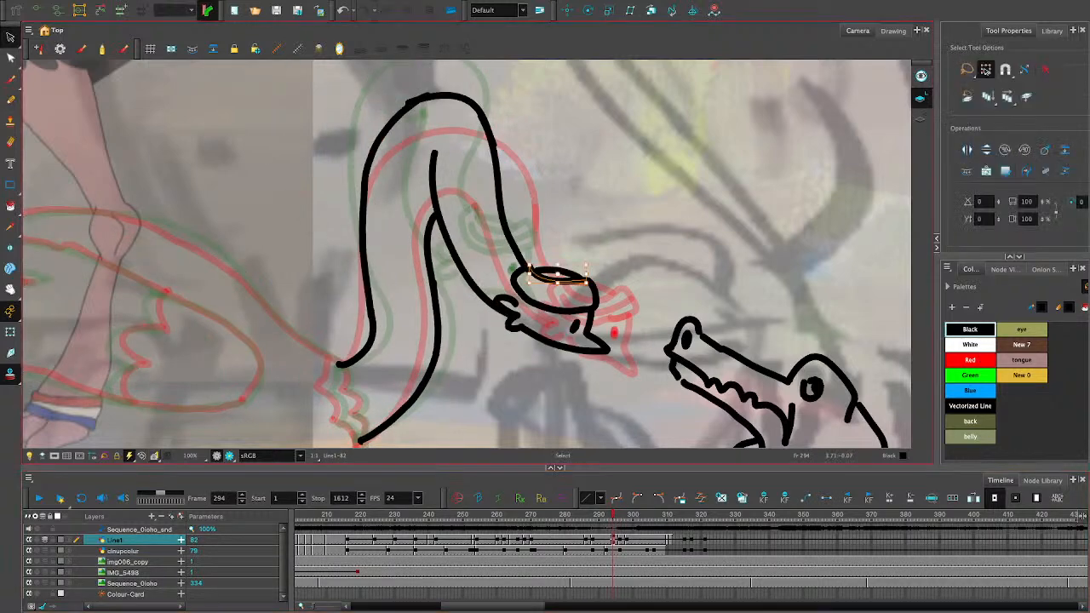
key(Delete)
click(535, 275)
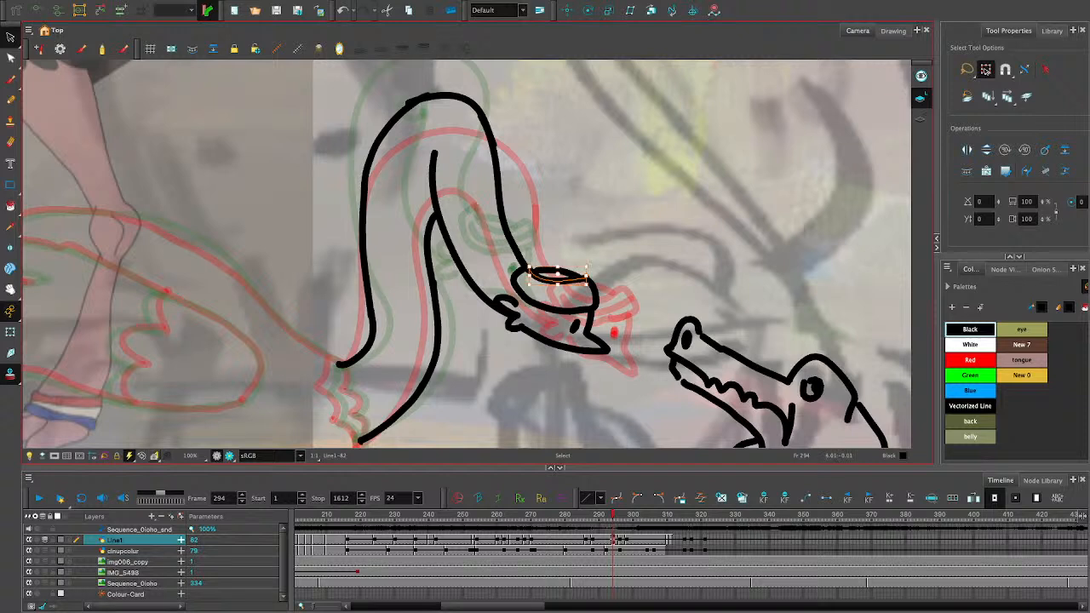
key(Delete)
click(529, 270)
key(Delete)
click(531, 273)
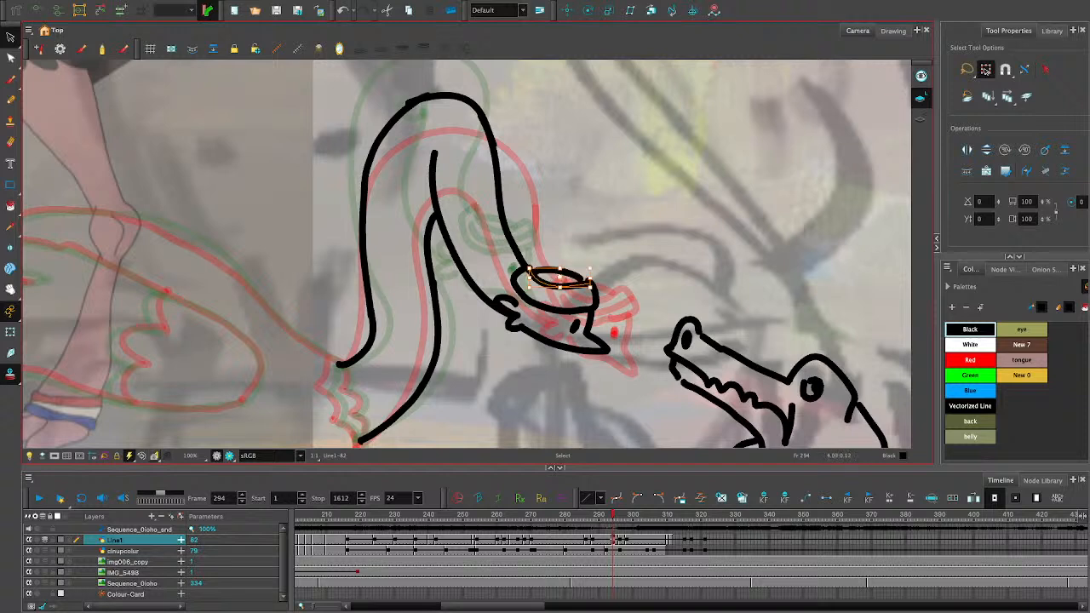
key(Delete)
click(538, 272)
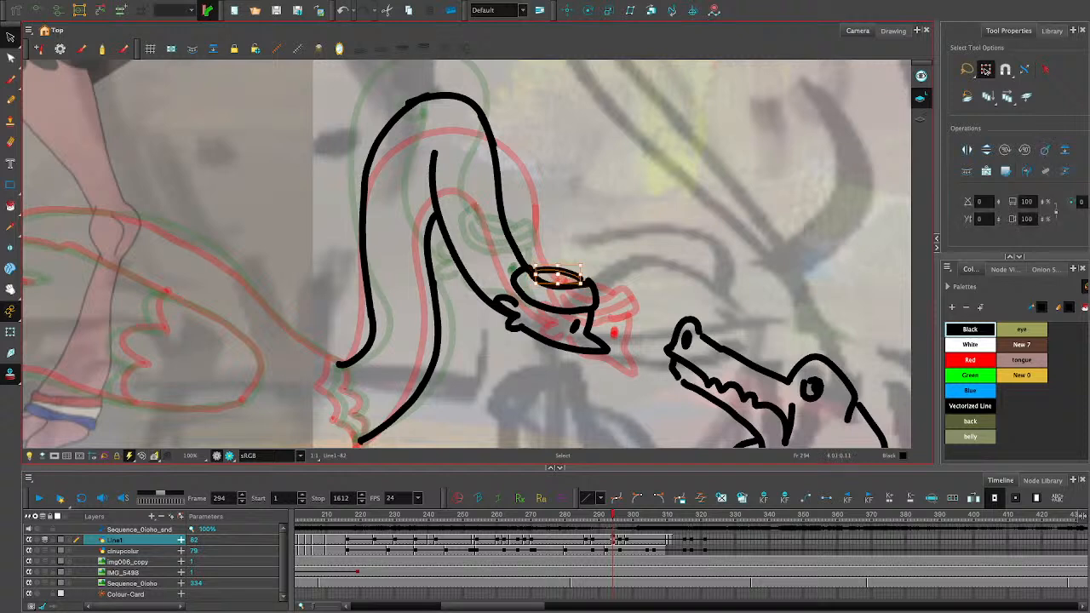
key(Delete)
click(539, 273)
key(Delete)
click(539, 272)
key(Delete)
click(543, 270)
key(Delete)
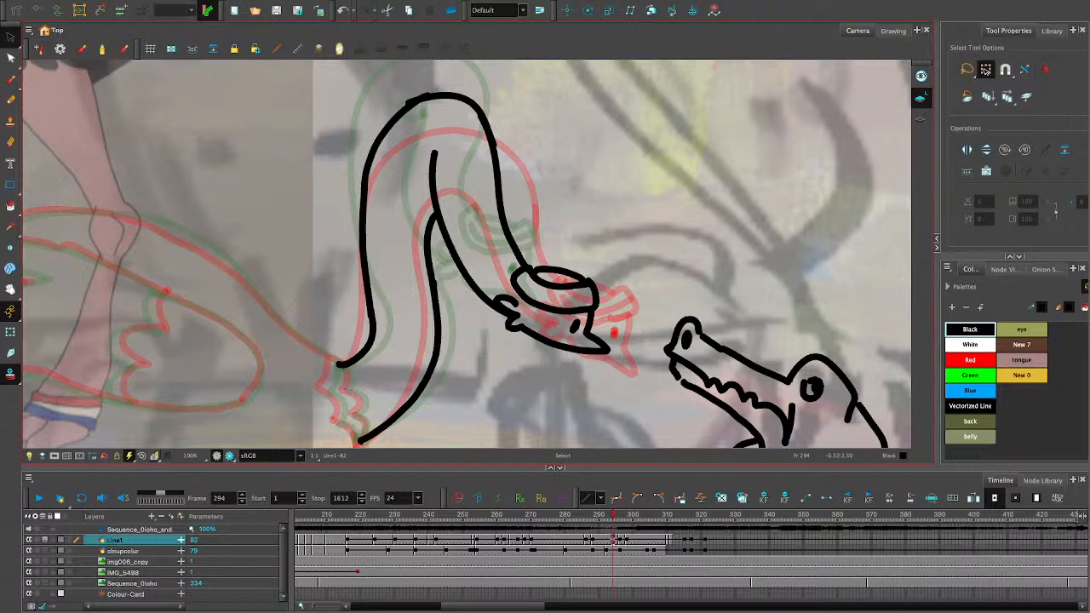
- Cut away the overlapping line end where the front neck line meets the headband
key(alt+t)
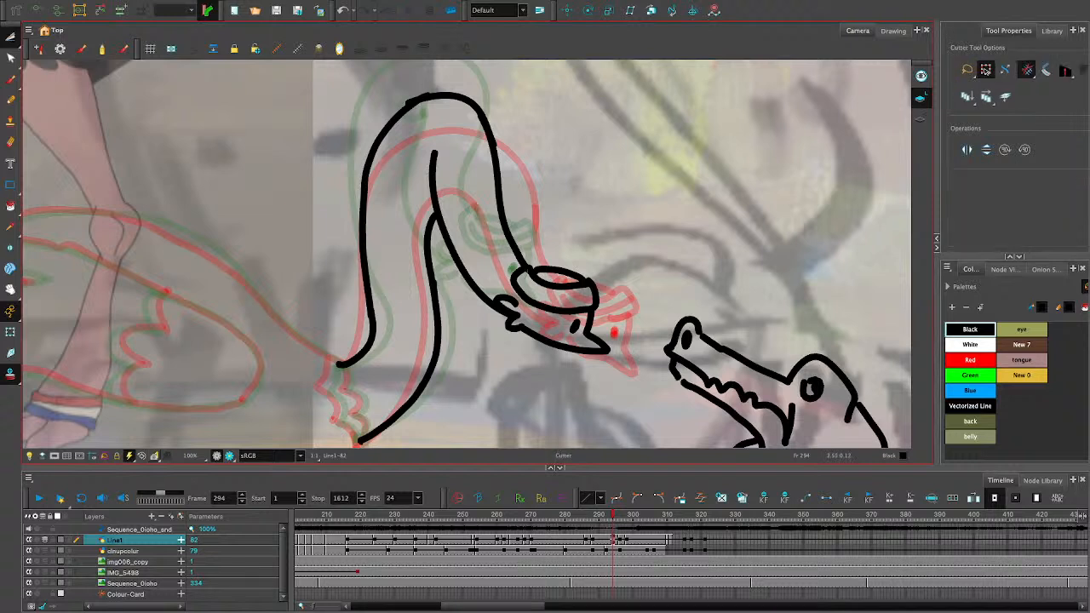
click(525, 279)
key(Delete)
click(525, 275)
key(Delete)
key(alt+/)
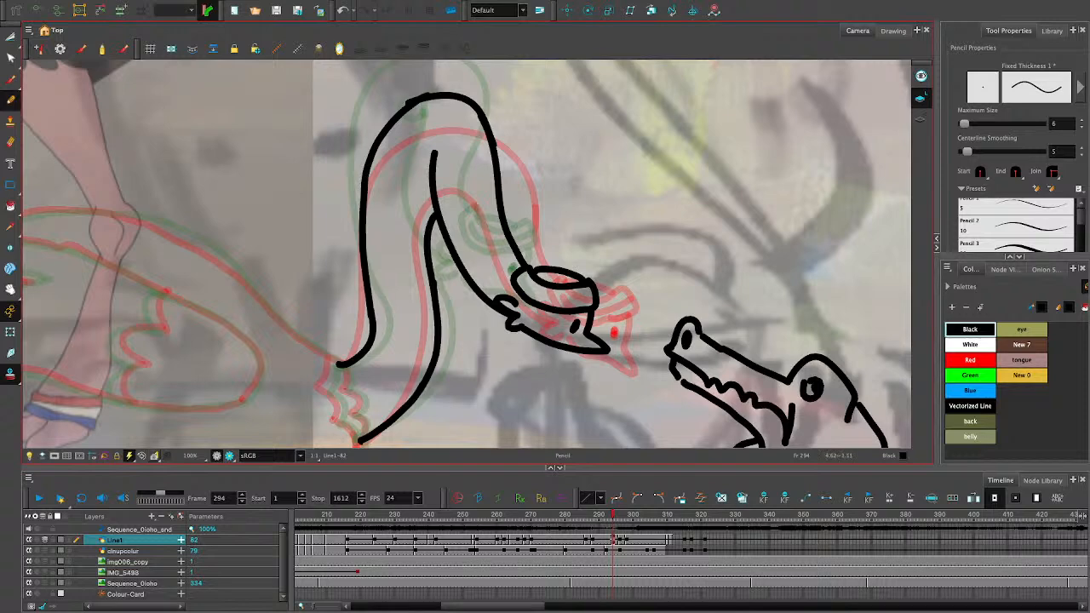
- On frame 295, draw the scalloped collar between the two line ends at the base of the ostrich's neck
mouse_move(612, 517)
mouse_down()
mouse_move(579, 517)
mouse_move(616, 516)
mouse_up()
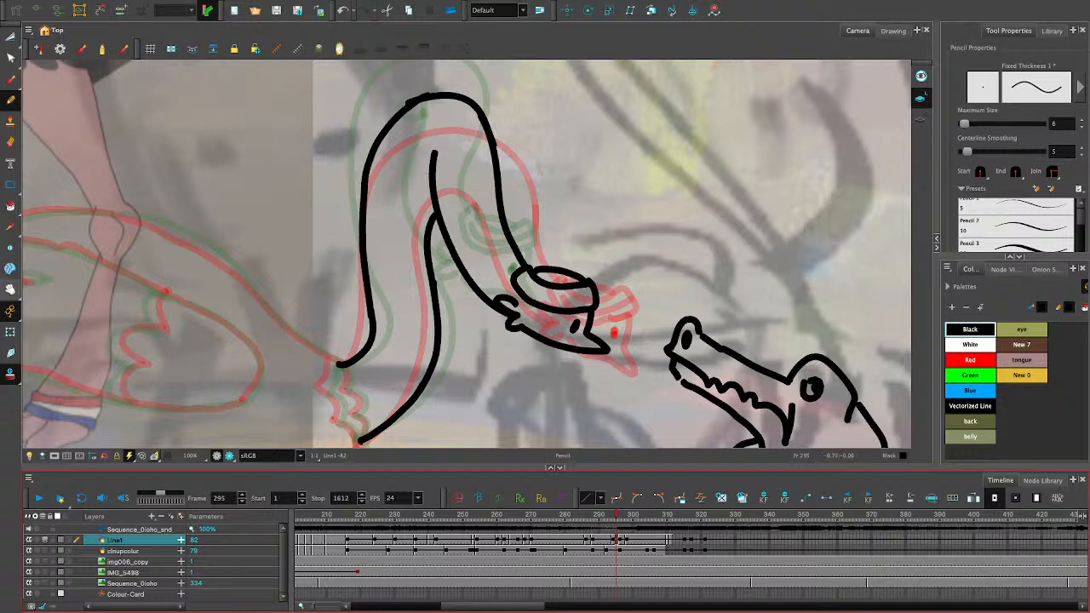
click(10, 289)
drag(426, 323, 507, 235)
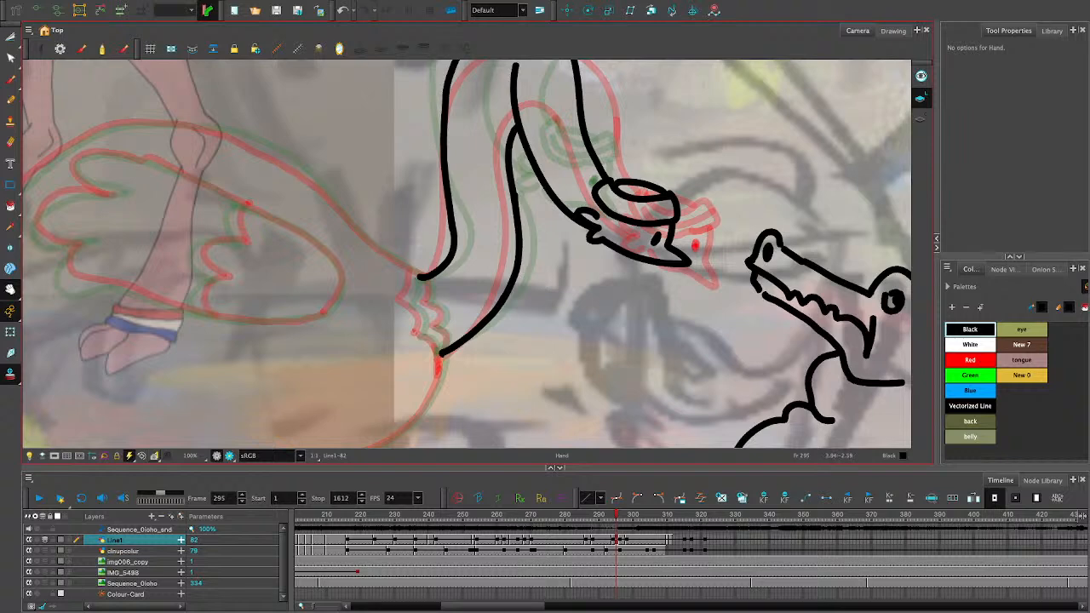
mouse_move(443, 298)
mouse_down()
mouse_move(531, 254)
mouse_move(481, 283)
mouse_move(491, 249)
mouse_move(488, 270)
mouse_up()
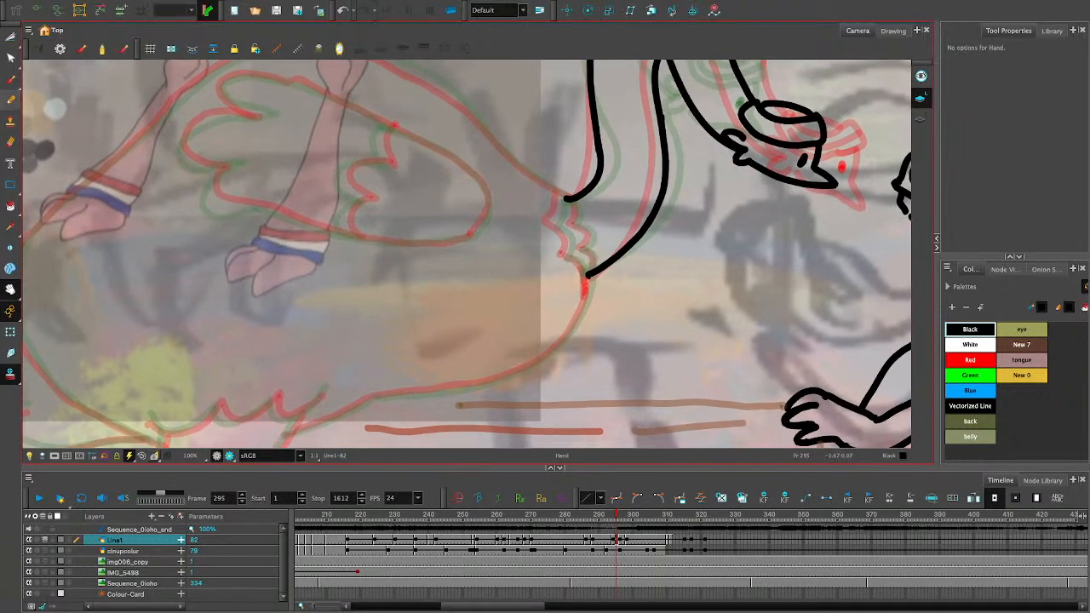
click(10, 100)
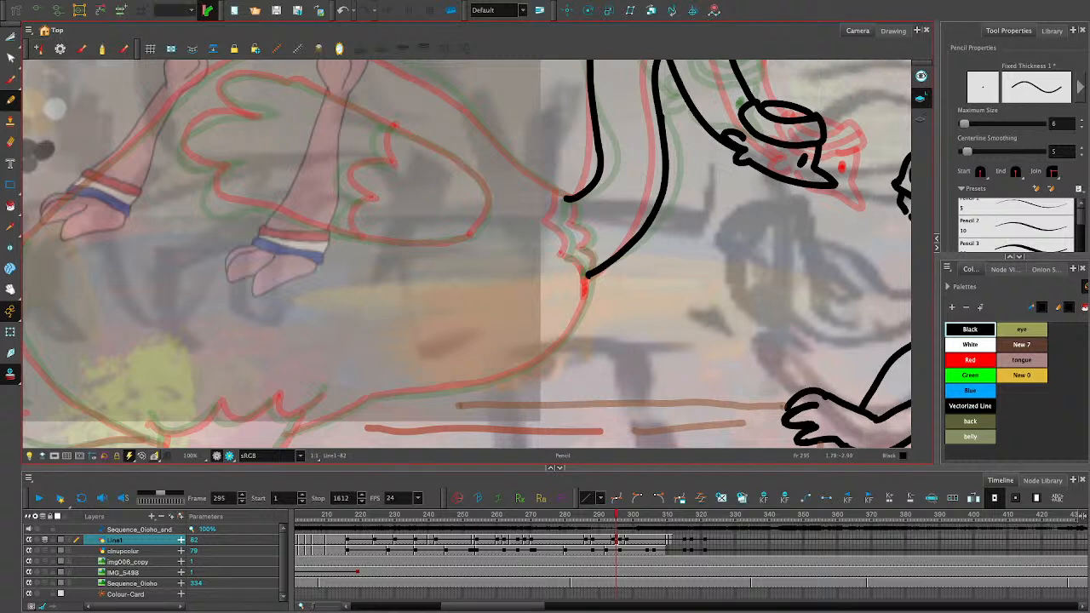
mouse_move(563, 192)
mouse_down()
mouse_move(549, 224)
mouse_move(586, 279)
mouse_move(563, 198)
mouse_move(587, 230)
mouse_move(591, 269)
mouse_up()
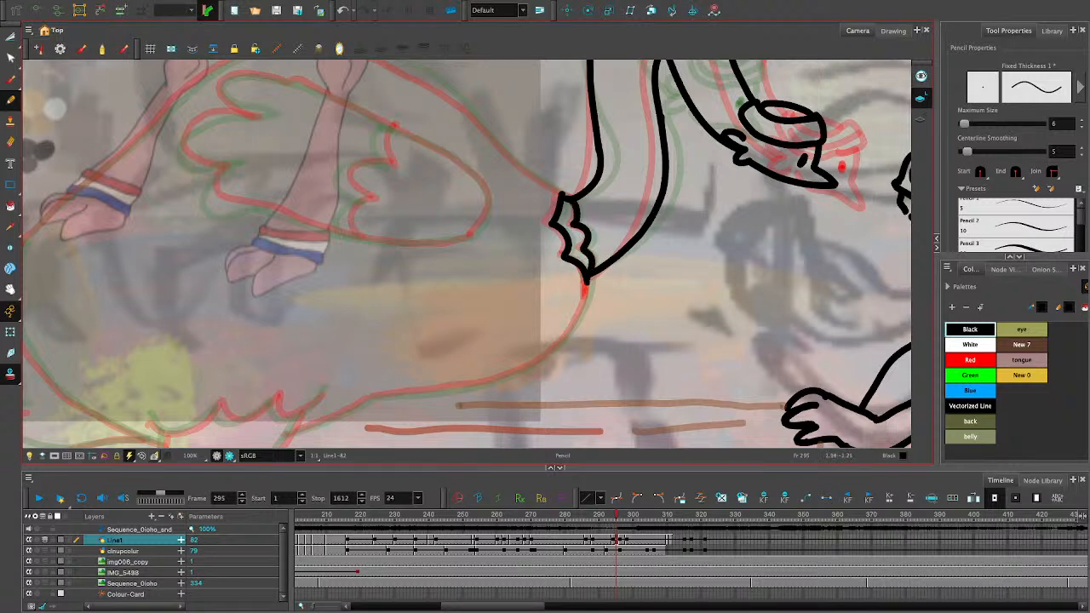
- Draw the rounded chest contour from the lower end of the collar down toward the belly
mouse_move(589, 281)
mouse_down()
mouse_move(575, 326)
mouse_move(534, 364)
mouse_up()
key(ctrl+z)
mouse_move(587, 287)
mouse_down()
mouse_move(575, 324)
mouse_move(538, 366)
mouse_up()
key(ctrl+z)
mouse_move(587, 281)
mouse_down()
mouse_move(561, 347)
mouse_move(516, 374)
mouse_up()
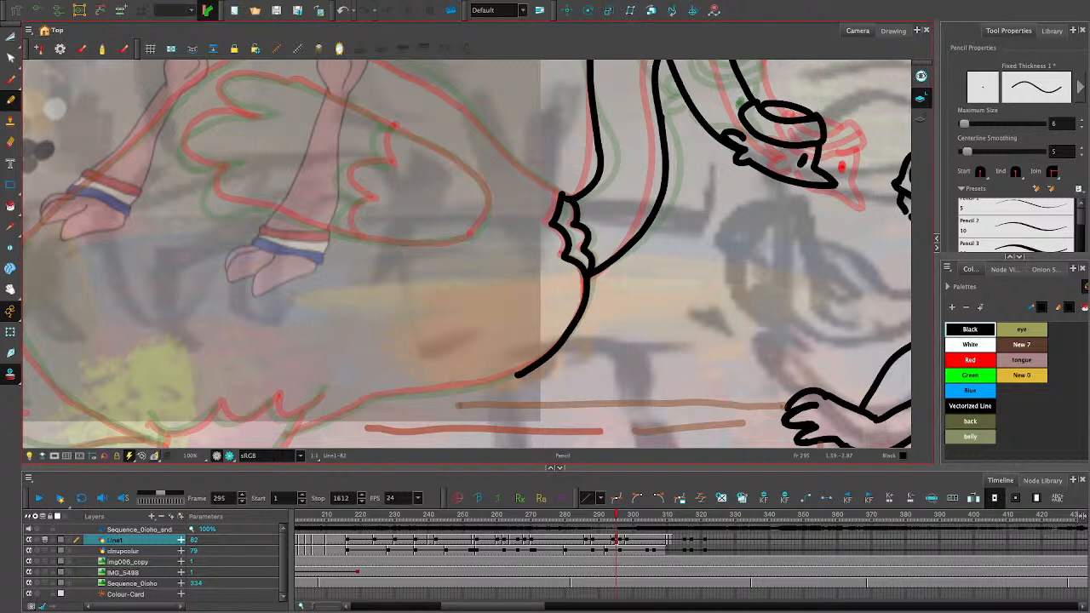
- Extend the belly contour back to the near leg and draw the scalloped feather edge along the underside behind it
drag(519, 373, 429, 395)
key(ctrl+z)
mouse_move(517, 372)
mouse_down()
mouse_move(369, 400)
mouse_move(279, 436)
mouse_up()
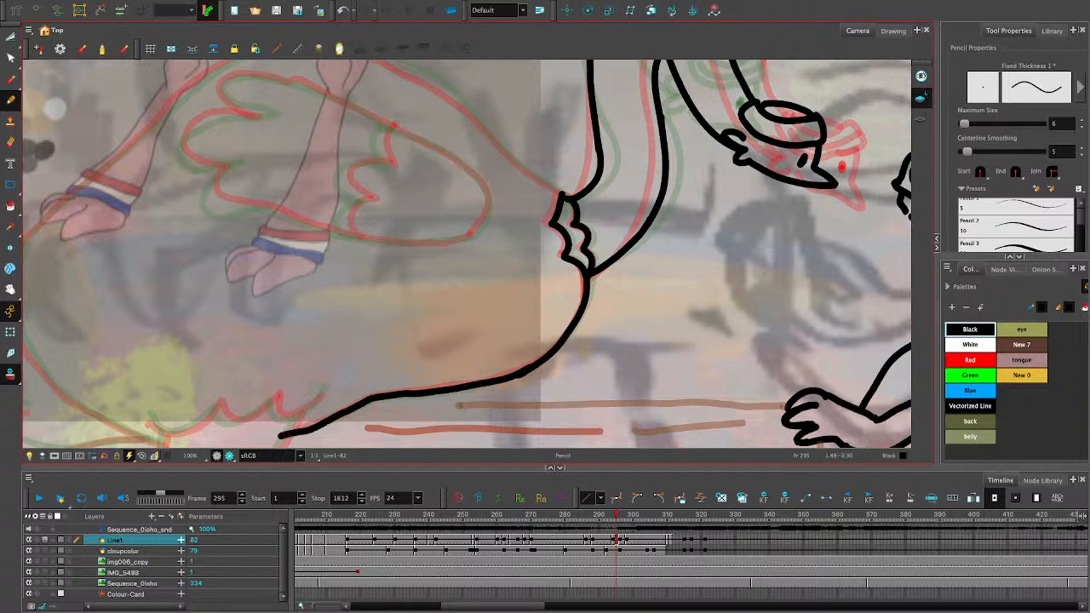
mouse_move(327, 390)
mouse_down()
mouse_move(278, 417)
mouse_move(272, 394)
mouse_move(245, 417)
mouse_move(220, 419)
mouse_move(216, 402)
mouse_move(160, 433)
mouse_move(146, 417)
mouse_up()
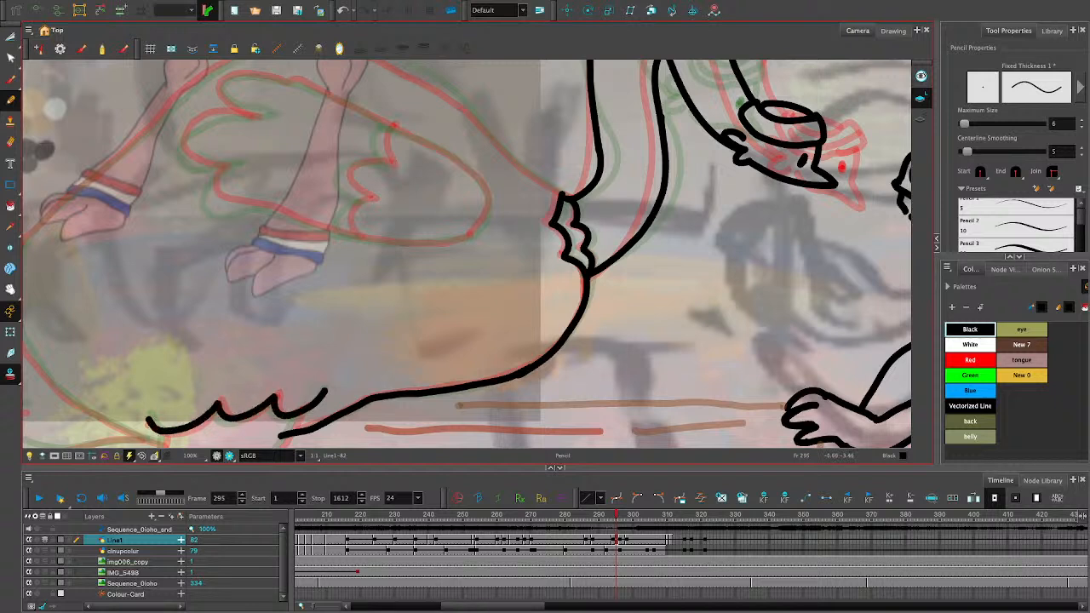
- Draw the curved rear contour of the body from the tail base down to the belly feathers
key(space)
mouse_move(349, 396)
mouse_down()
mouse_move(387, 212)
mouse_move(430, 168)
mouse_move(515, 430)
mouse_move(503, 338)
mouse_move(589, 344)
mouse_up()
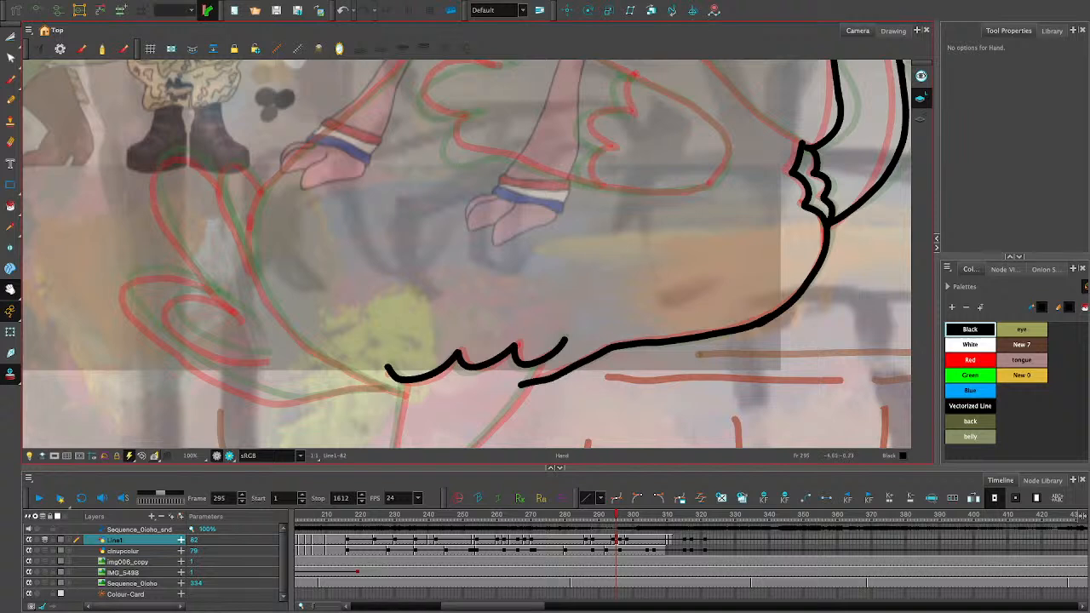
key(space)
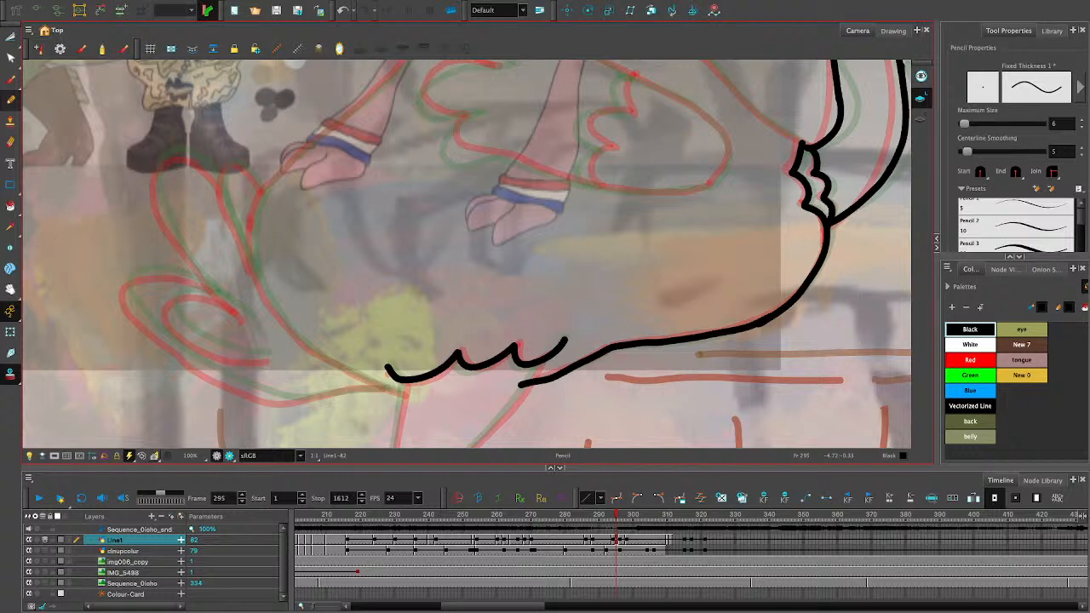
mouse_move(263, 189)
mouse_down()
mouse_move(252, 261)
mouse_move(287, 326)
mouse_move(353, 379)
mouse_move(406, 396)
mouse_up()
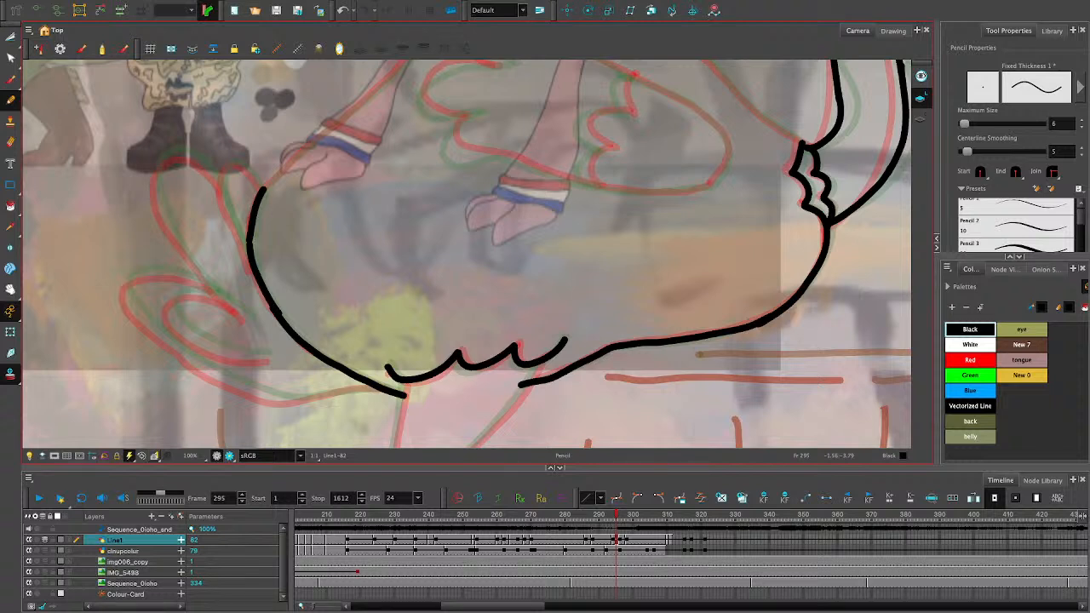
- Trace the ostrich's tail feathers: the two upper ones, the inner curl and the large lower one joining the body
mouse_move(260, 187)
mouse_down()
mouse_move(232, 163)
mouse_move(222, 180)
mouse_move(248, 261)
mouse_up()
mouse_move(219, 185)
mouse_down()
mouse_move(172, 155)
mouse_move(158, 171)
mouse_move(157, 200)
mouse_move(196, 269)
mouse_up()
key(ctrl+z)
drag(208, 288, 246, 314)
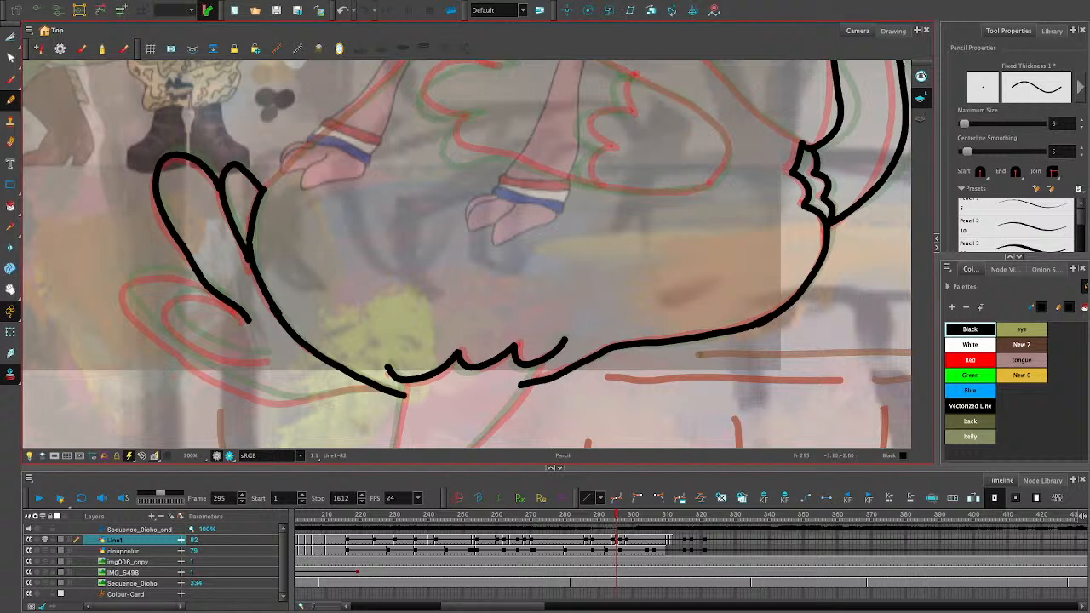
mouse_move(220, 298)
mouse_down()
mouse_move(177, 291)
mouse_move(169, 308)
mouse_move(211, 347)
mouse_move(273, 356)
mouse_up()
mouse_move(205, 287)
mouse_down()
mouse_move(129, 275)
mouse_move(126, 287)
mouse_move(191, 359)
mouse_move(285, 402)
mouse_move(371, 387)
mouse_up()
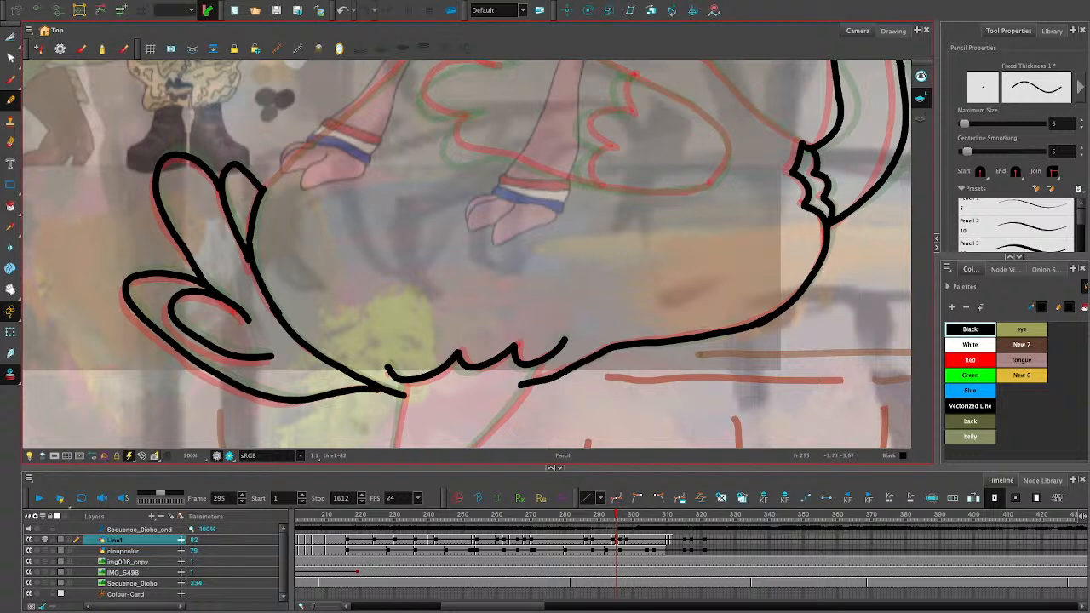
- Smooth the outline stroke of the large lower tail feather
click(10, 37)
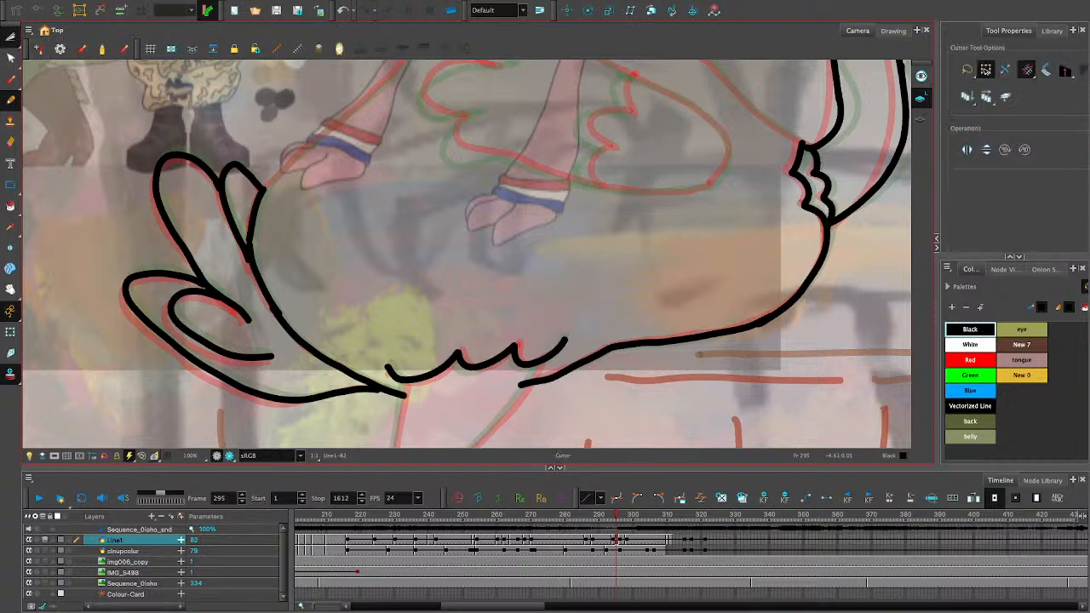
click(206, 369)
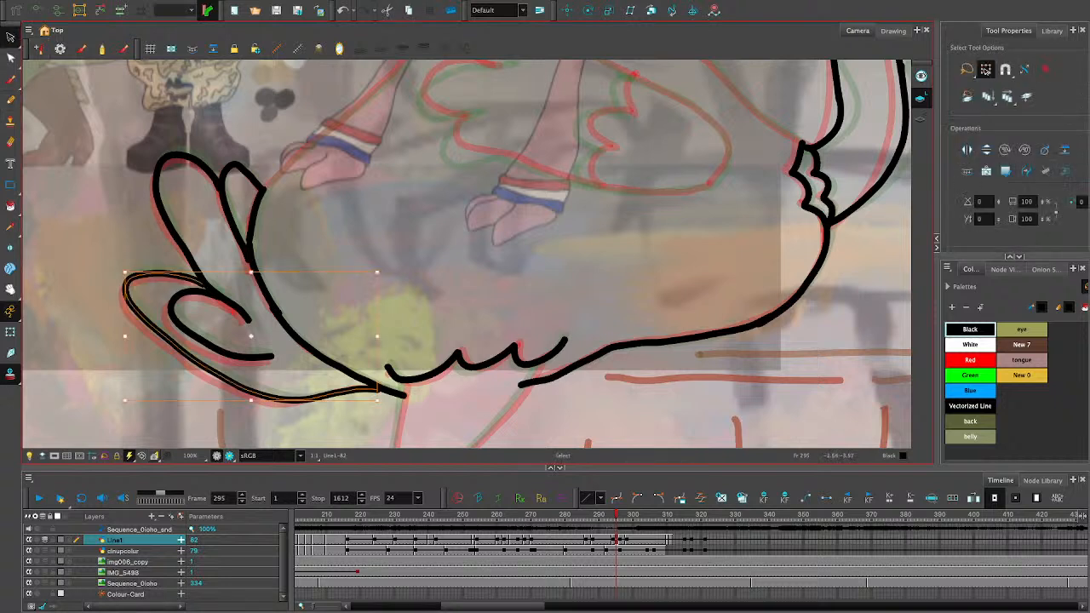
key(alt+shift+s)
key(alt+shift+s)
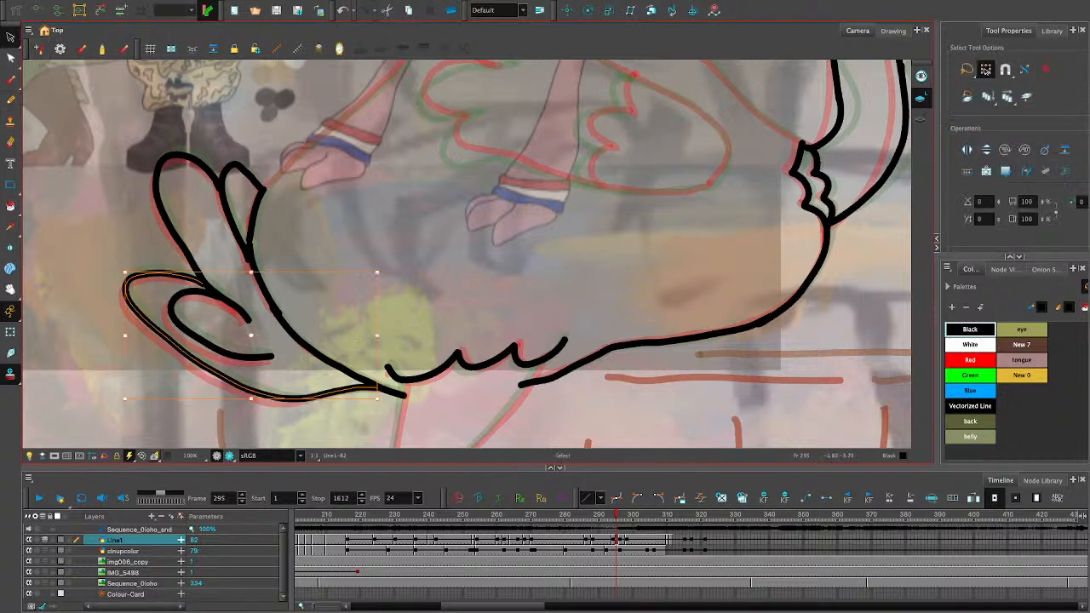
key(Escape)
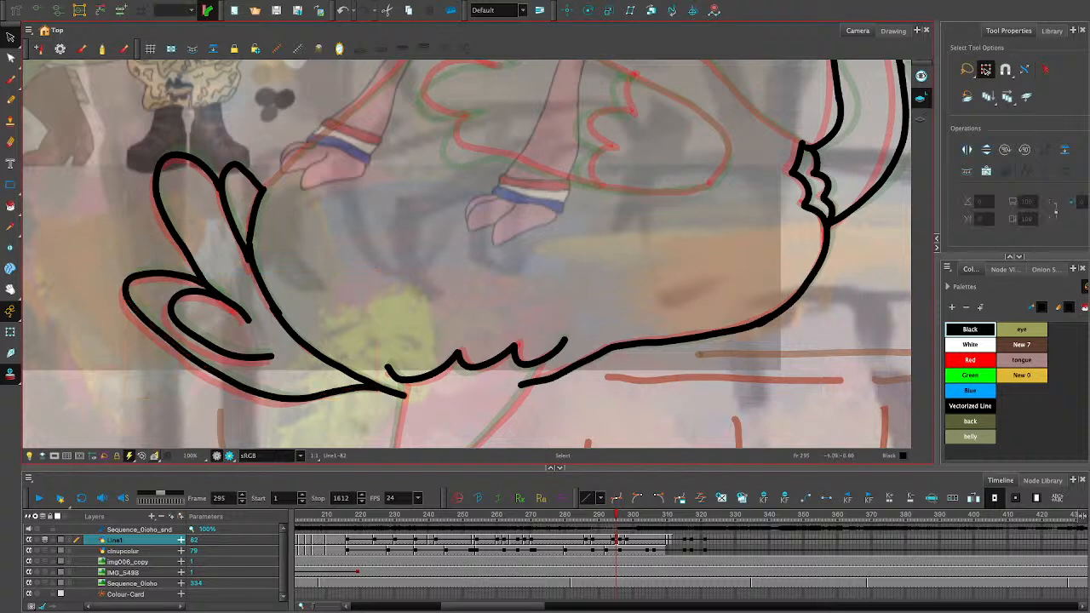
- Draw the back contour in two strokes that meet at the top of the body, from the tail and from the collar
key(alt+slash)
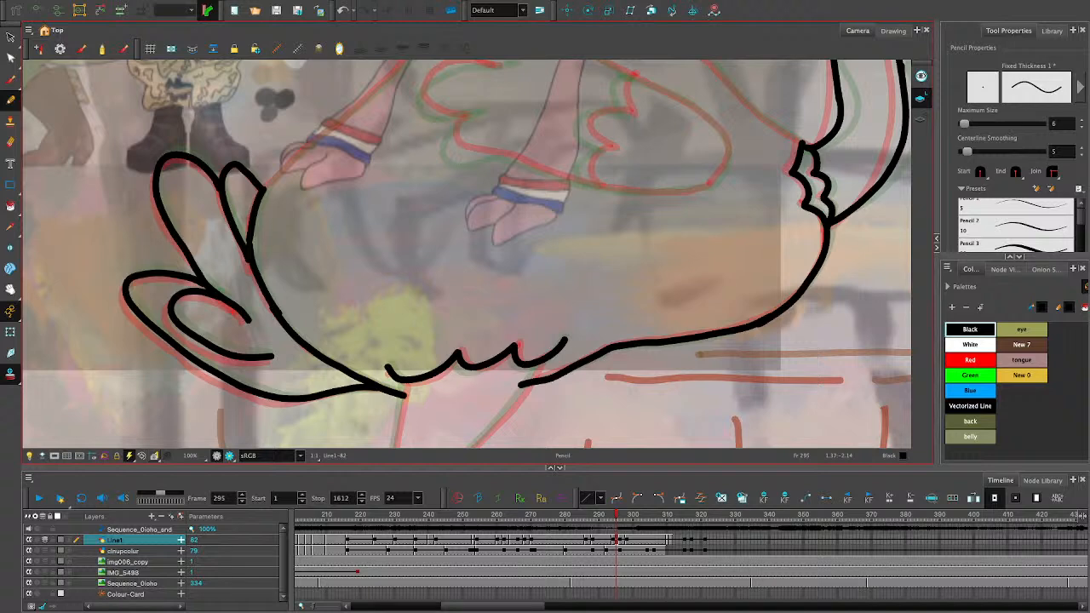
key(space)
mouse_move(477, 171)
mouse_down()
mouse_move(474, 322)
mouse_move(462, 337)
mouse_up()
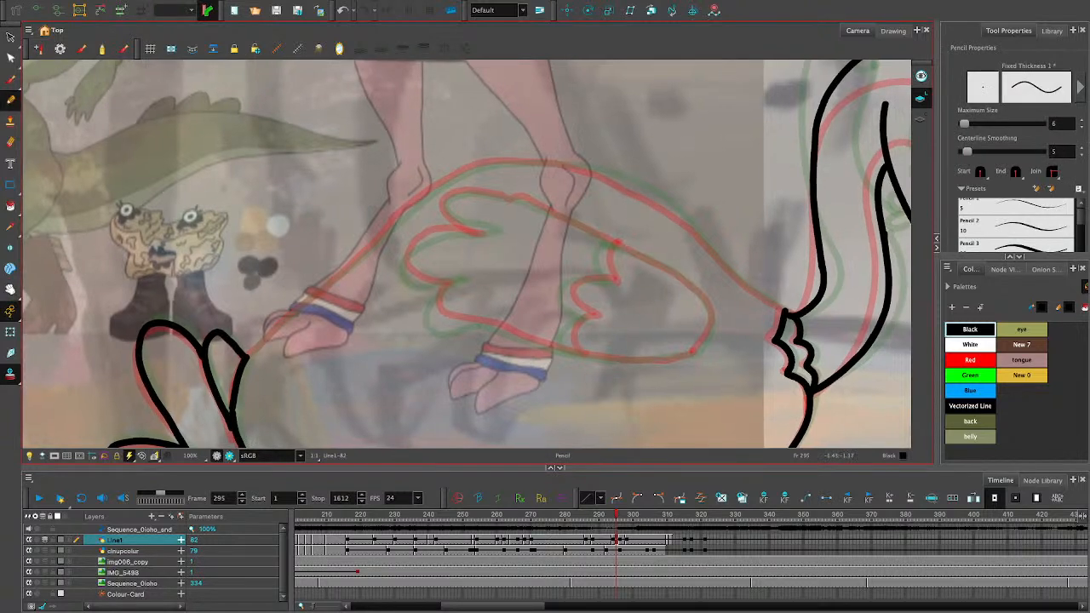
mouse_move(245, 356)
mouse_down()
mouse_move(412, 203)
mouse_move(485, 163)
mouse_move(528, 162)
mouse_up()
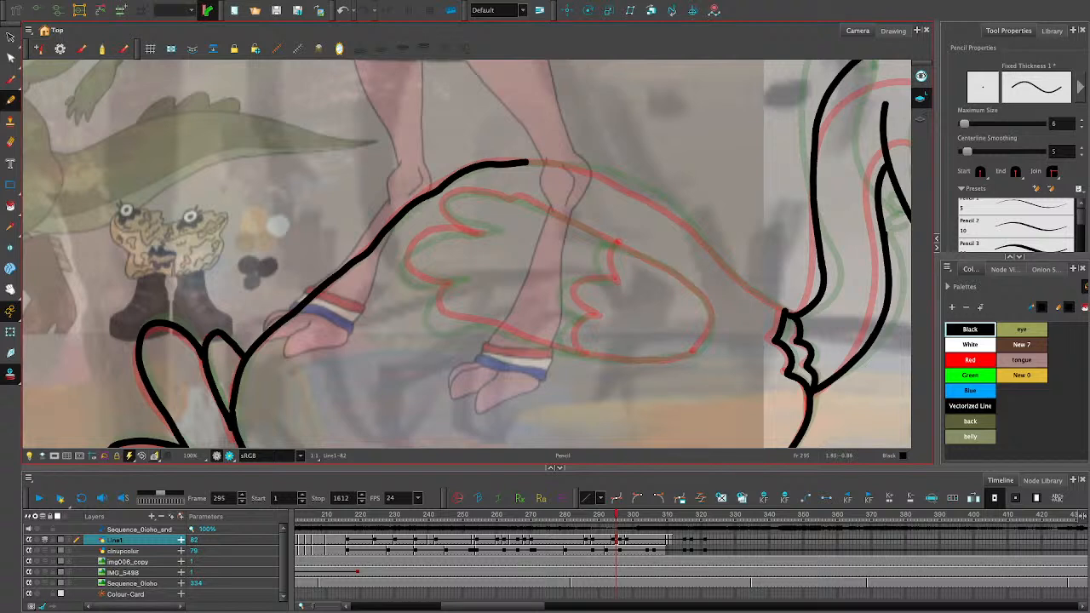
mouse_move(784, 313)
mouse_down()
mouse_move(655, 198)
mouse_move(528, 162)
mouse_up()
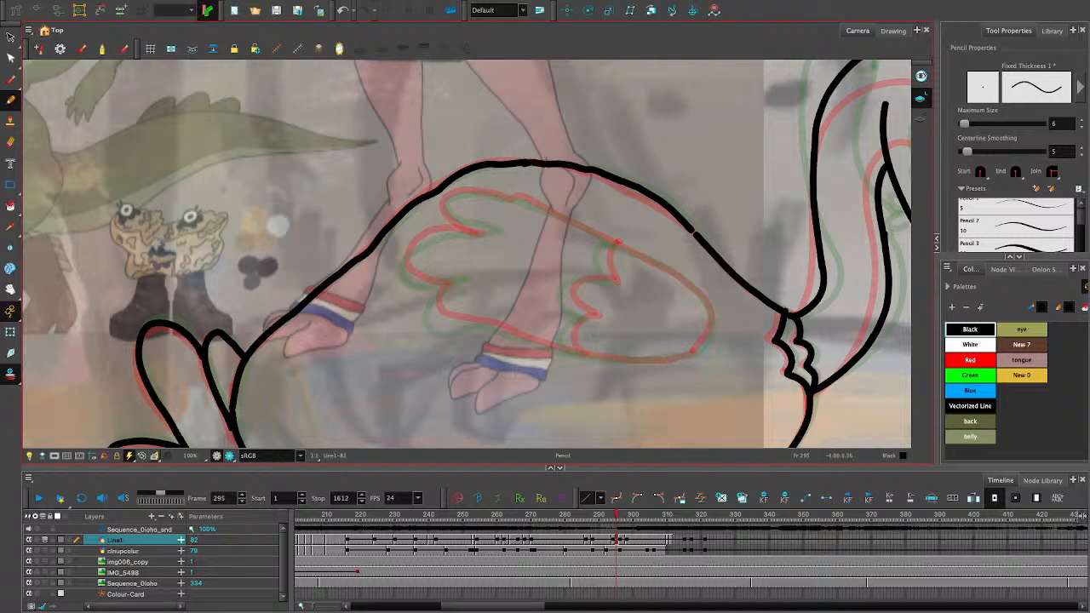
- Move the end point of the back contour's front segment to close the gap on the slope toward the collar
key(alt+q)
click(696, 234)
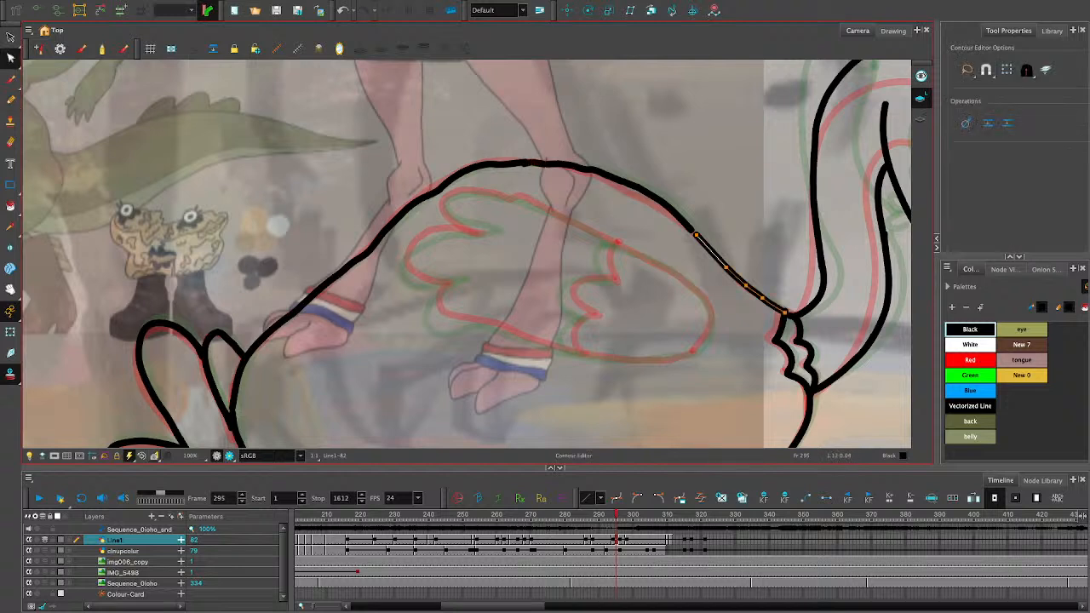
drag(695, 234, 690, 229)
click(681, 238)
- Trace the ostrich's wing on frame 295: the rounded outline with its feathered tips and the scalloped inner feather line
click(10, 100)
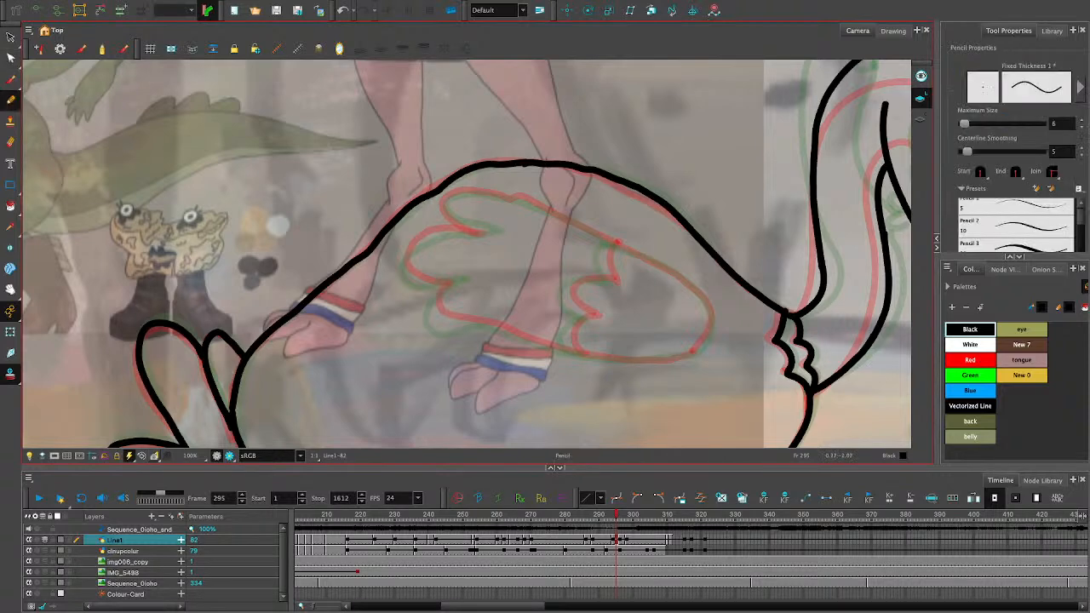
click(10, 289)
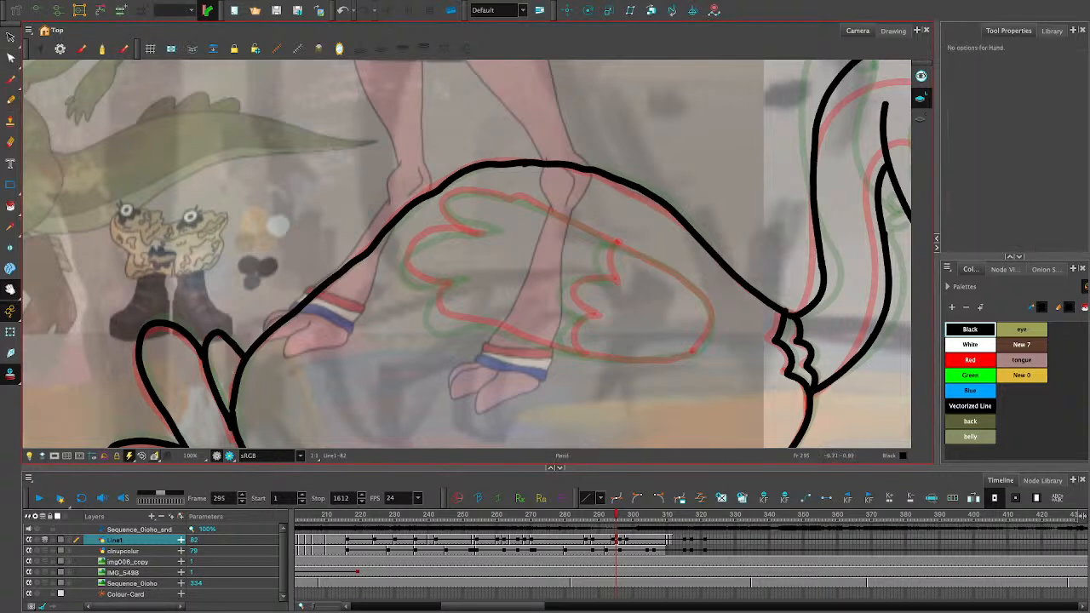
mouse_move(476, 281)
mouse_down()
mouse_move(326, 232)
mouse_move(356, 240)
mouse_up()
click(10, 100)
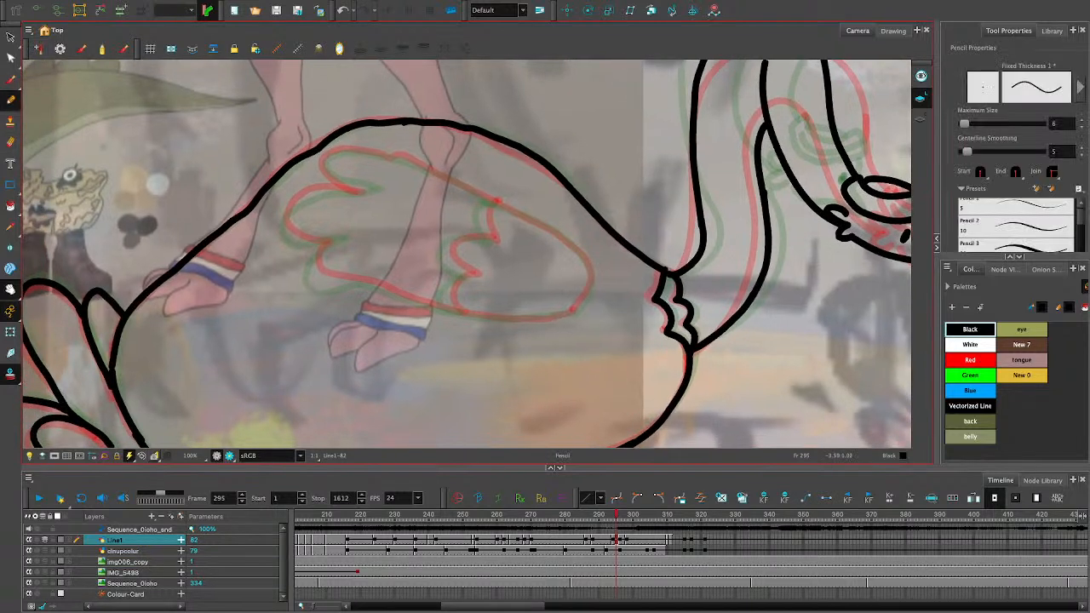
mouse_move(591, 278)
mouse_down()
mouse_move(564, 315)
mouse_move(458, 313)
mouse_up()
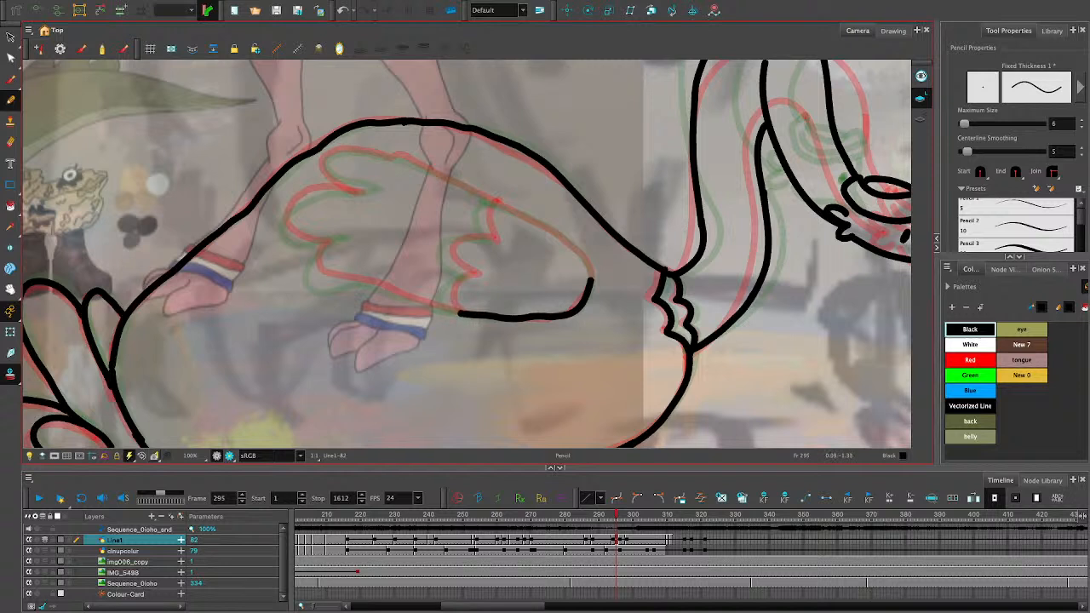
mouse_move(474, 271)
mouse_down()
mouse_move(450, 289)
mouse_move(461, 315)
mouse_up()
key(ctrl+z)
mouse_move(473, 270)
mouse_down()
mouse_move(444, 298)
mouse_move(460, 314)
mouse_up()
key(ctrl+z)
mouse_move(468, 271)
mouse_down()
mouse_move(444, 255)
mouse_move(474, 231)
mouse_move(491, 238)
mouse_move(482, 225)
mouse_move(492, 201)
mouse_up()
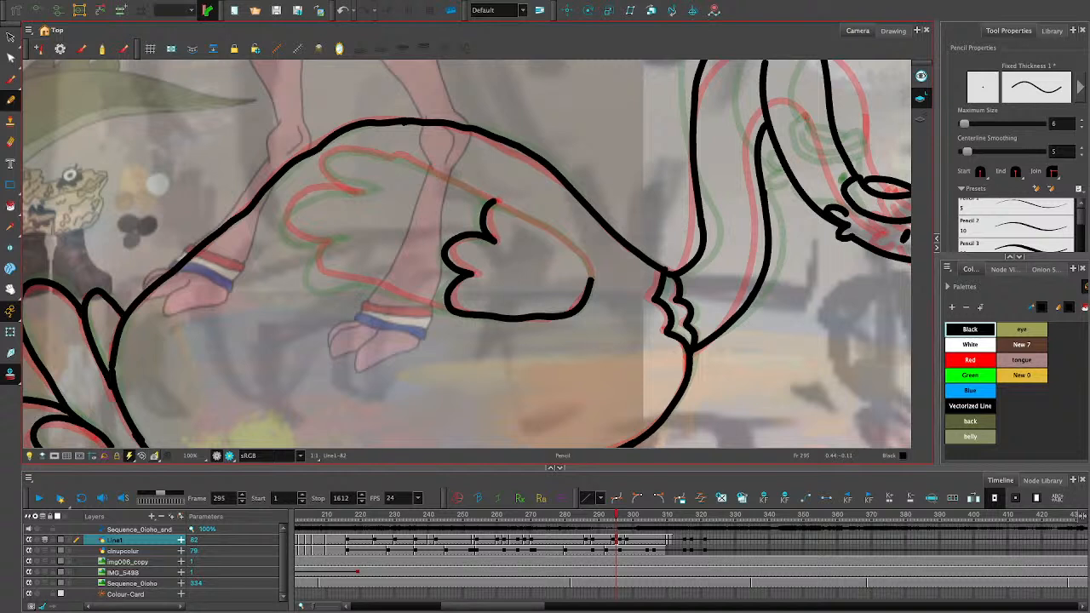
mouse_move(460, 314)
mouse_down()
mouse_move(344, 279)
mouse_move(321, 284)
mouse_move(311, 255)
mouse_move(332, 242)
mouse_move(288, 235)
mouse_move(292, 207)
mouse_move(317, 192)
mouse_move(369, 189)
mouse_move(327, 175)
mouse_move(337, 150)
mouse_move(393, 158)
mouse_move(518, 214)
mouse_move(561, 240)
mouse_move(594, 282)
mouse_up()
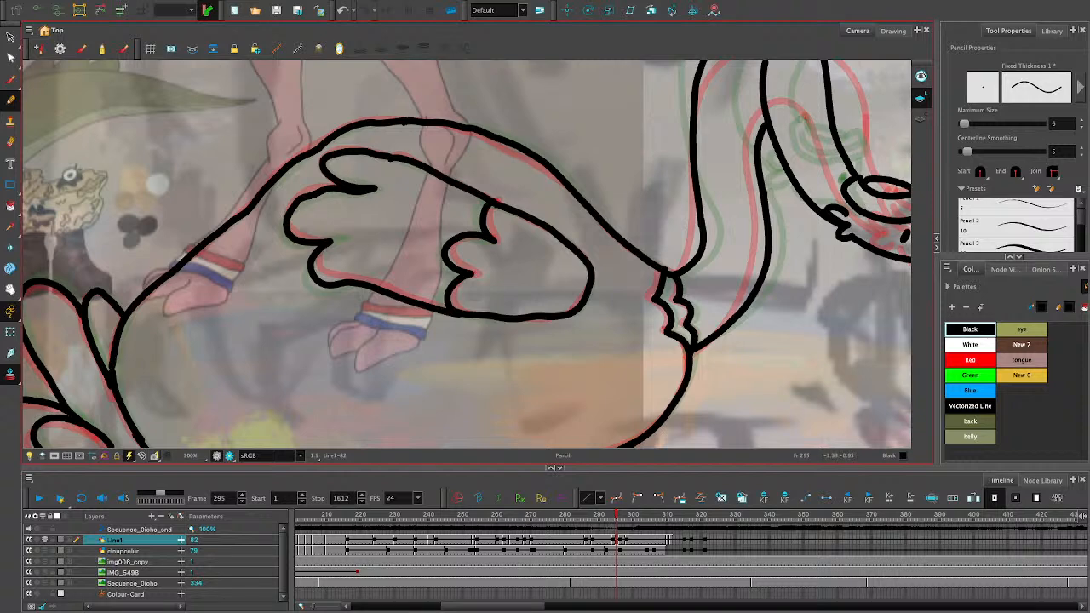
- Trace the ostrich's foot below the ankle band, including the sole, the toes and the inner toe curves
click(10, 289)
drag(481, 370, 498, 151)
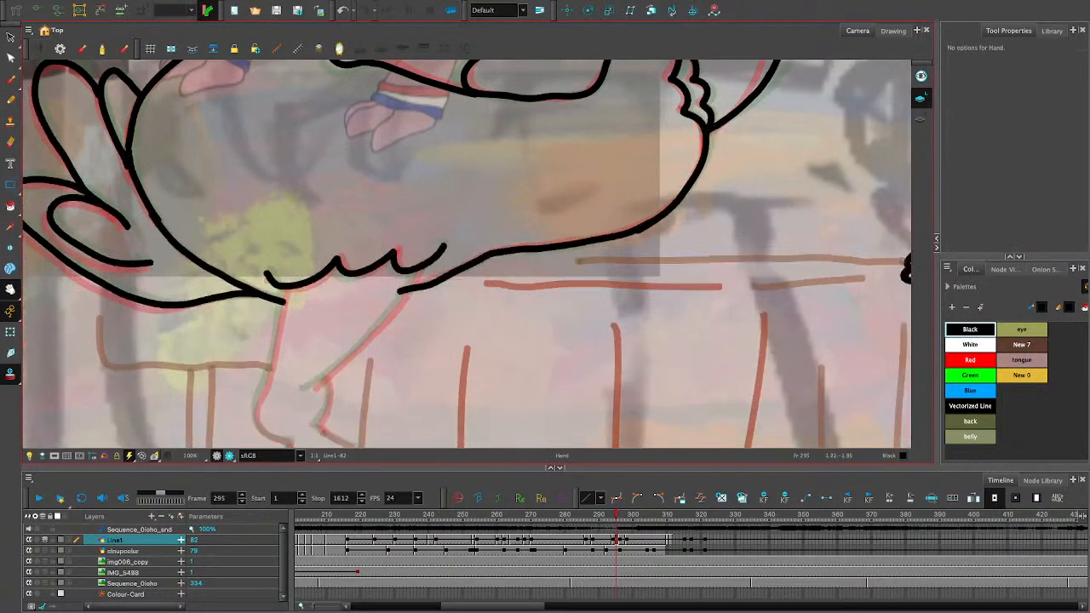
drag(466, 341, 560, 172)
click(10, 100)
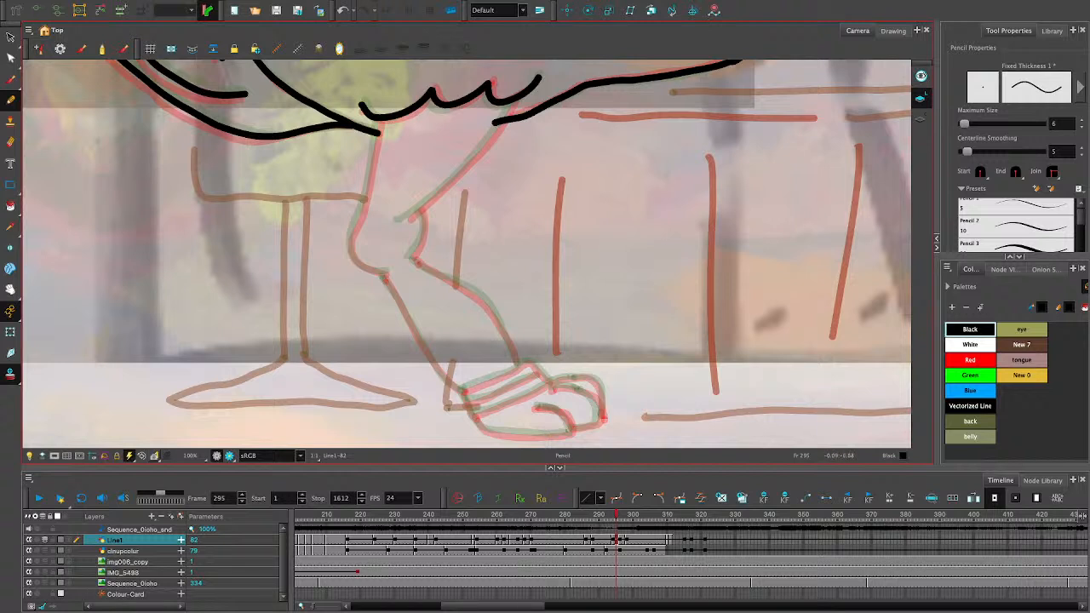
mouse_move(550, 395)
mouse_down()
mouse_move(591, 390)
mouse_move(599, 414)
mouse_move(598, 425)
mouse_move(557, 412)
mouse_move(568, 424)
mouse_move(601, 423)
mouse_move(583, 382)
mouse_move(549, 390)
mouse_up()
mouse_move(601, 421)
mouse_down()
mouse_move(479, 428)
mouse_move(472, 410)
mouse_move(557, 386)
mouse_move(470, 412)
mouse_move(549, 383)
mouse_up()
key(ctrl+z)
key(ctrl+z)
key(ctrl+z)
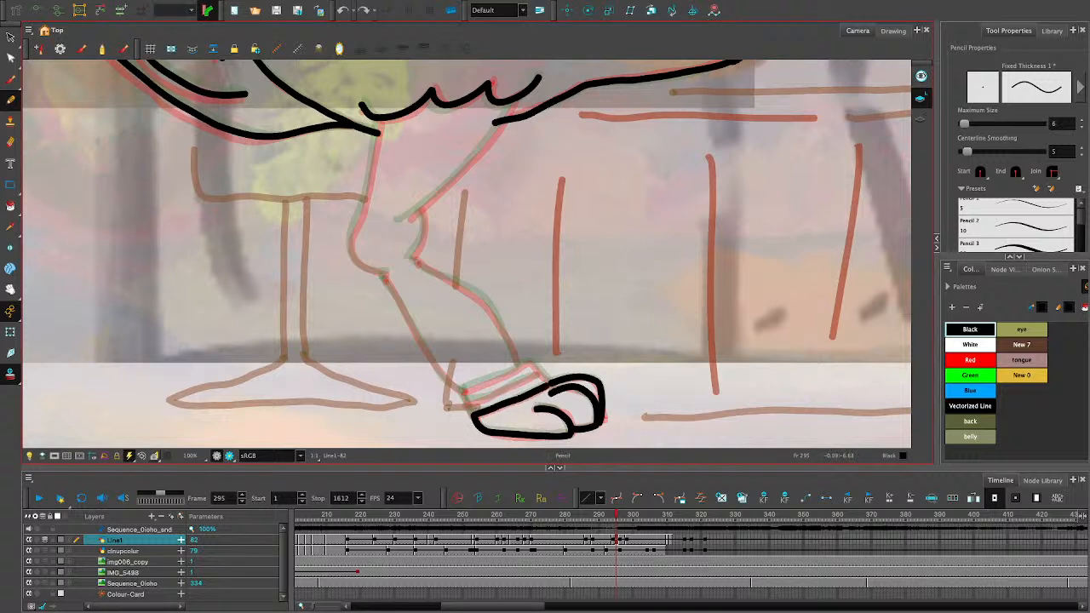
- Draw the striped ankle band above the foot, with its middle stripe line, side edges and upper edge
drag(467, 401, 535, 378)
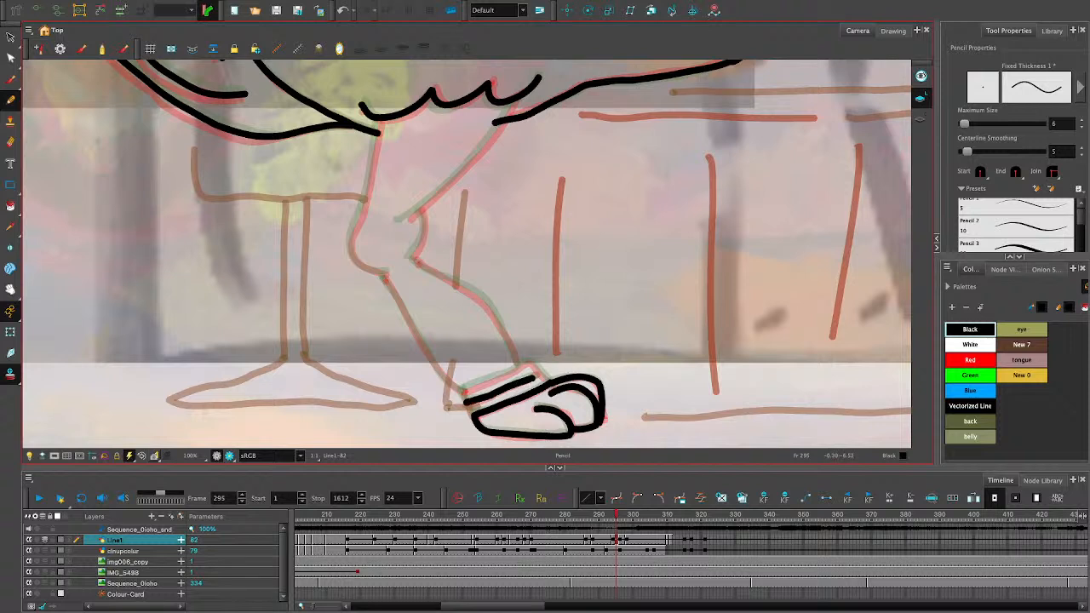
drag(463, 392, 470, 414)
key(ctrl+z)
mouse_move(546, 376)
mouse_down()
mouse_move(532, 364)
mouse_move(461, 392)
mouse_move(424, 353)
mouse_move(382, 270)
mouse_move(434, 365)
mouse_up()
key(ctrl+z)
key(ctrl+z)
- Trace the back and front contours of the lower leg from the knee joint down to the ankle band
drag(381, 270, 461, 393)
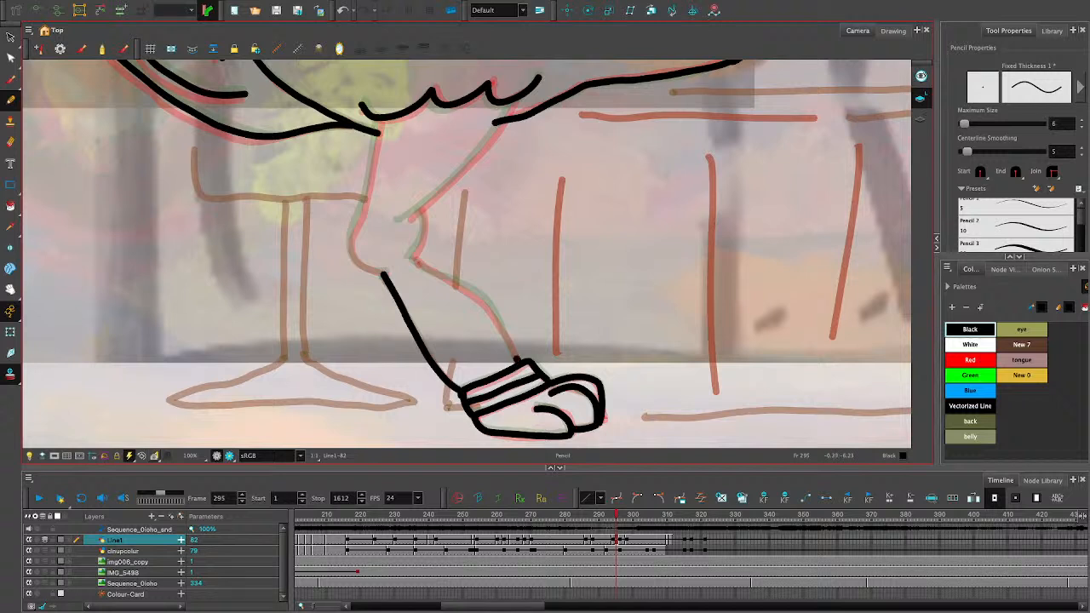
mouse_move(515, 358)
mouse_down()
mouse_move(481, 297)
mouse_move(412, 258)
mouse_move(489, 308)
mouse_up()
key(ctrl+z)
key(ctrl+z)
mouse_move(411, 256)
mouse_down()
mouse_move(483, 303)
mouse_move(516, 363)
mouse_up()
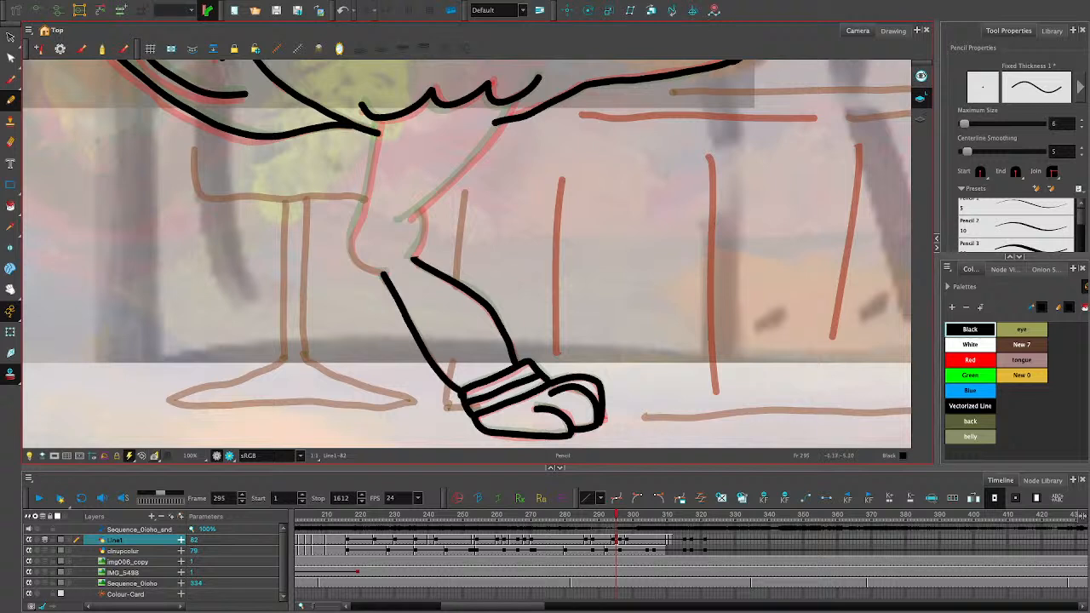
- Trace the knee joint and both contours of the upper leg up to the belly feathers
mouse_move(412, 261)
mouse_down()
mouse_move(417, 206)
mouse_move(484, 149)
mouse_move(512, 102)
mouse_up()
mouse_move(379, 121)
mouse_down()
mouse_move(349, 253)
mouse_move(374, 271)
mouse_move(349, 244)
mouse_move(378, 122)
mouse_move(351, 238)
mouse_move(355, 262)
mouse_move(377, 271)
mouse_up()
key(ctrl+z)
key(ctrl+z)
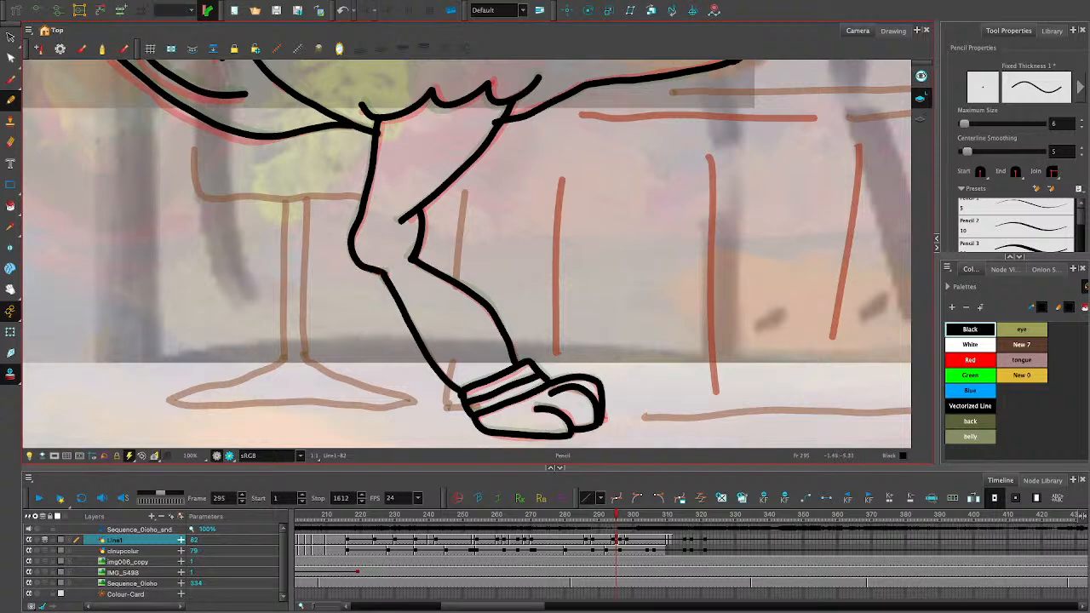
- Smooth the outer neck contour by deleting the intermediate points along its long vertical segment
key(space)
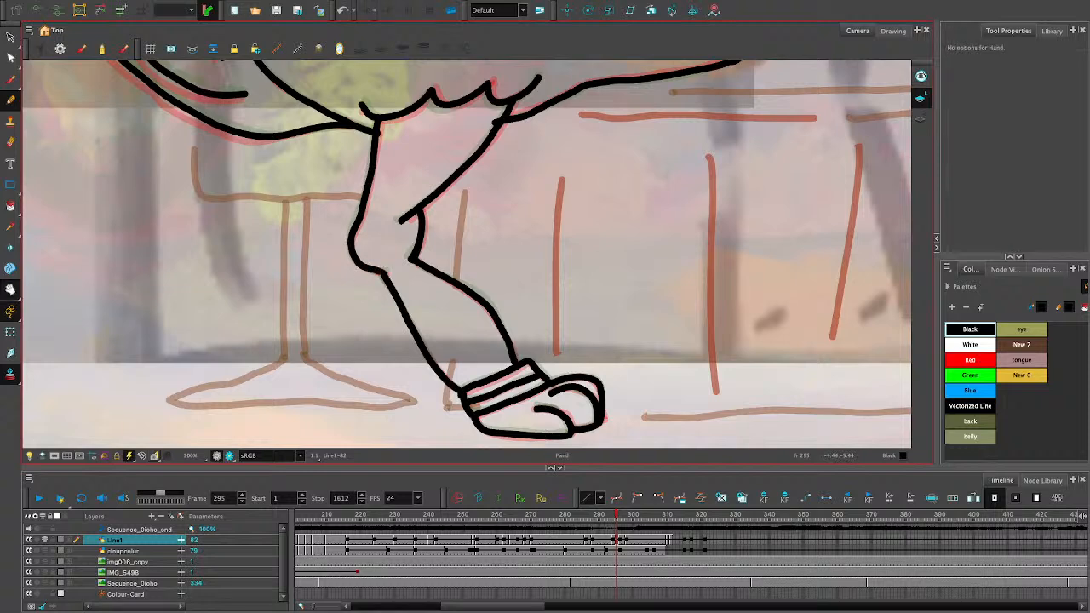
drag(578, 149, 430, 406)
mouse_move(672, 158)
mouse_down()
mouse_move(517, 402)
mouse_move(504, 390)
mouse_move(598, 330)
mouse_move(620, 366)
mouse_up()
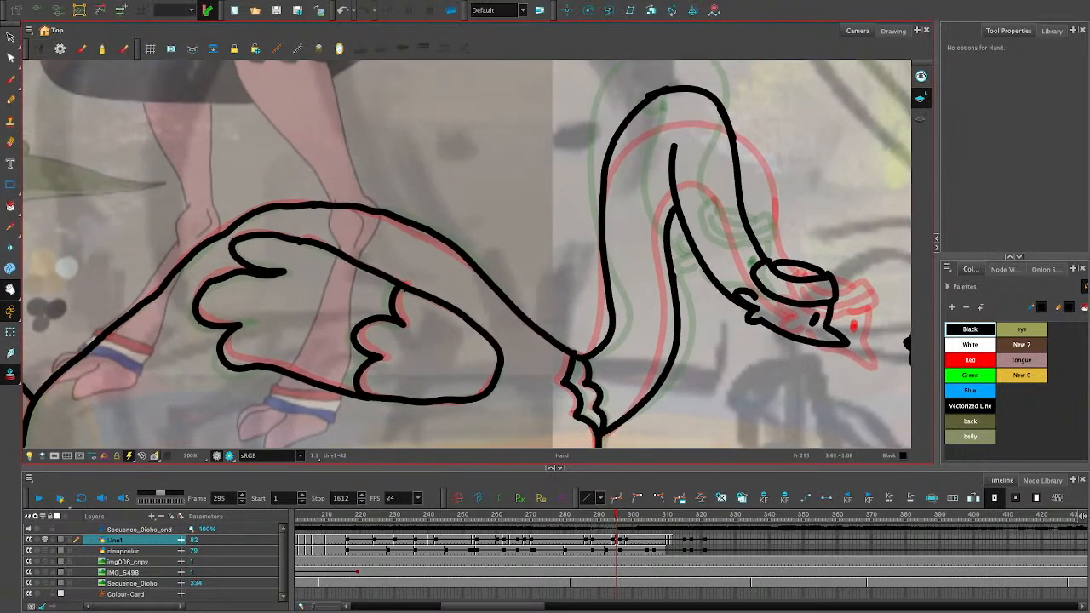
click(10, 37)
click(604, 205)
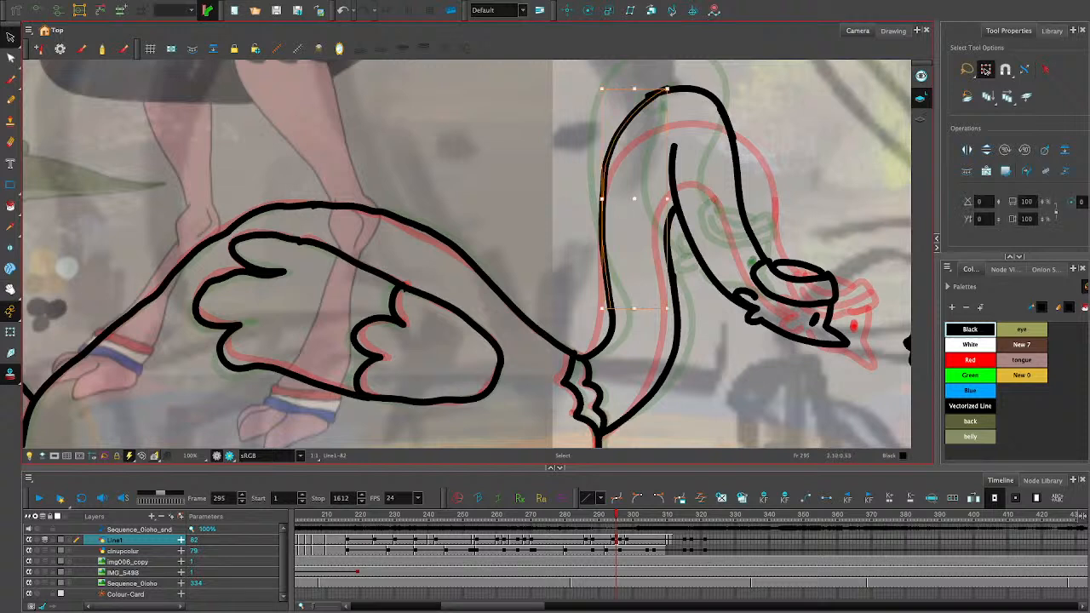
click(10, 58)
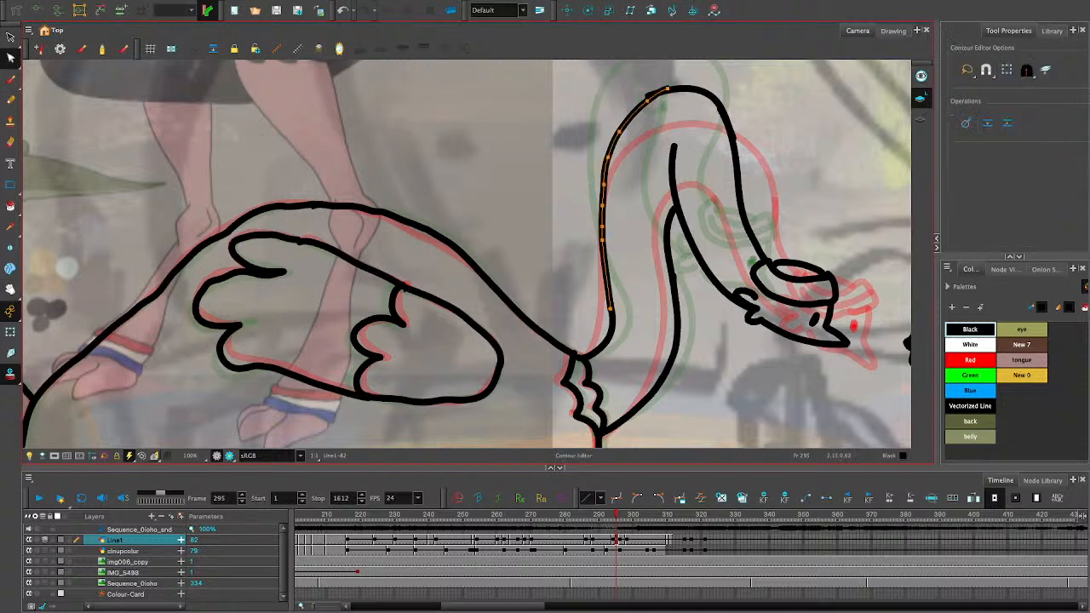
drag(628, 121, 589, 257)
key(Delete)
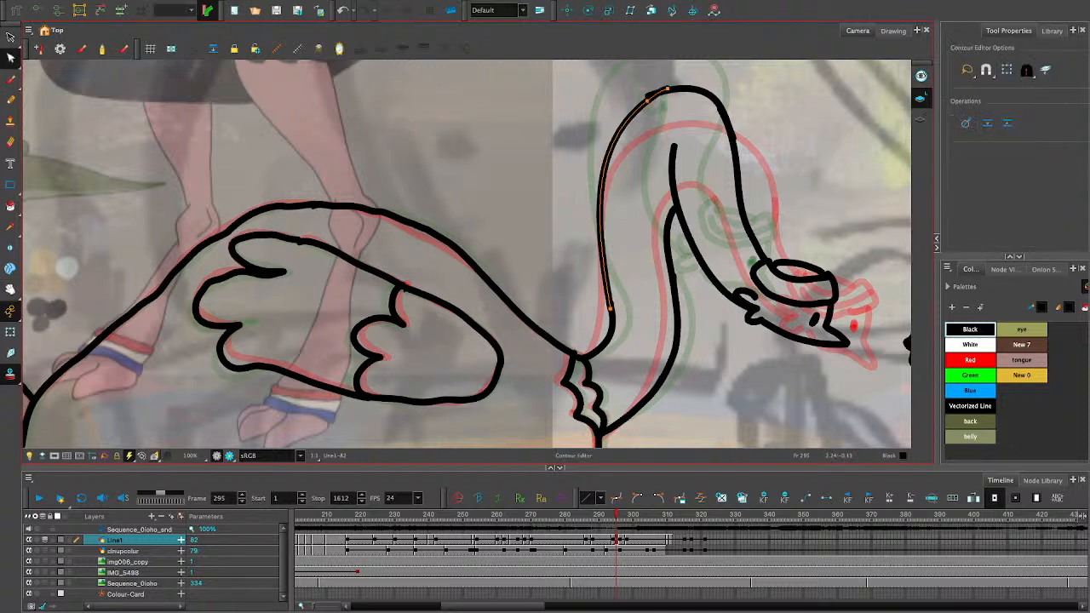
- Delete the intermediate points on the short upper segment of the inner neck contour
click(669, 242)
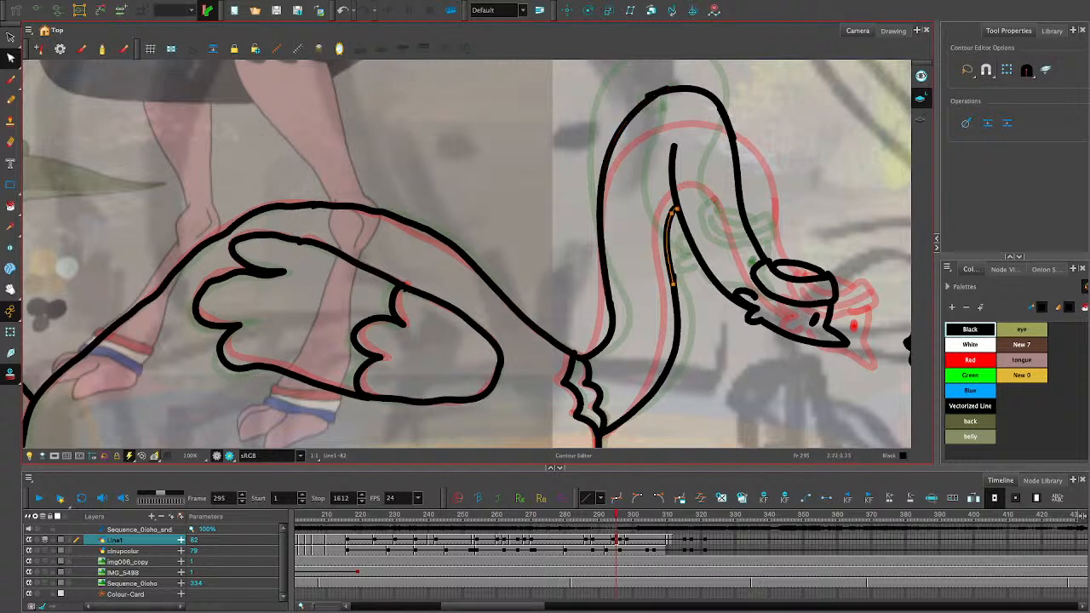
drag(684, 225, 659, 271)
key(Delete)
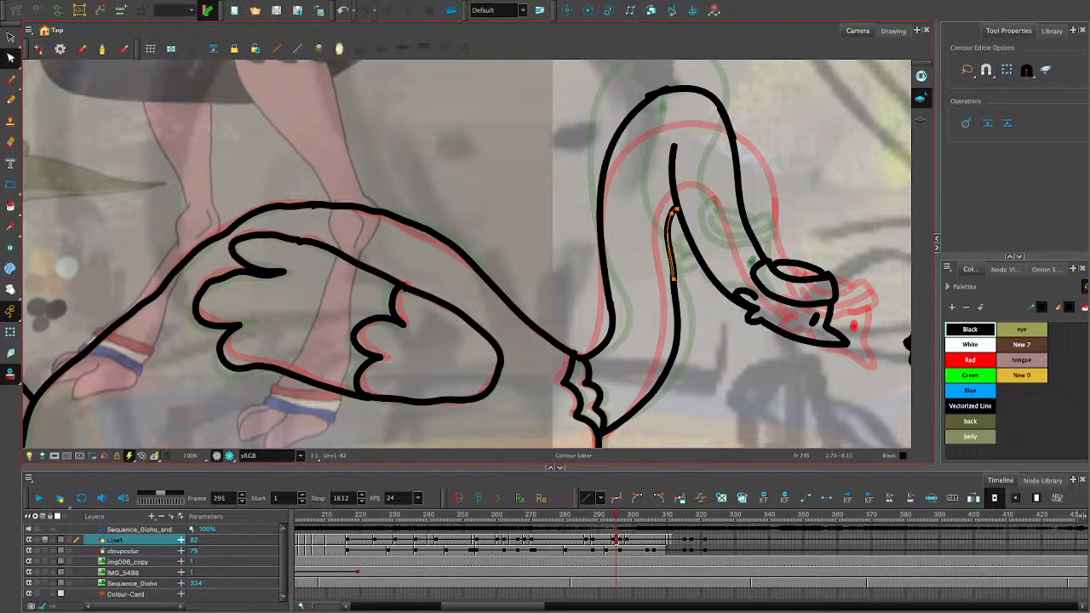
click(681, 309)
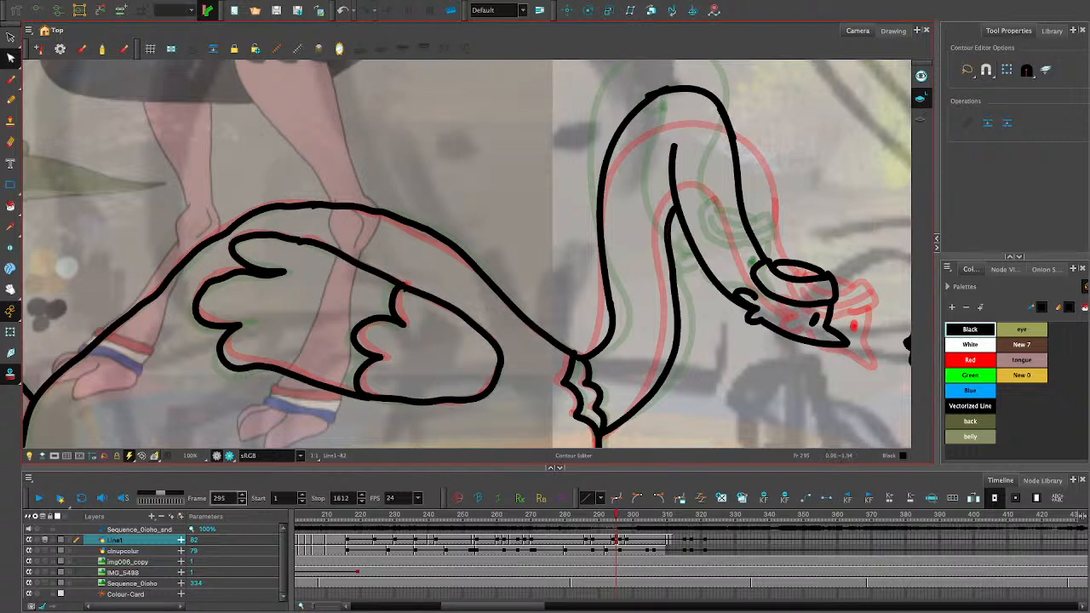
click(10, 57)
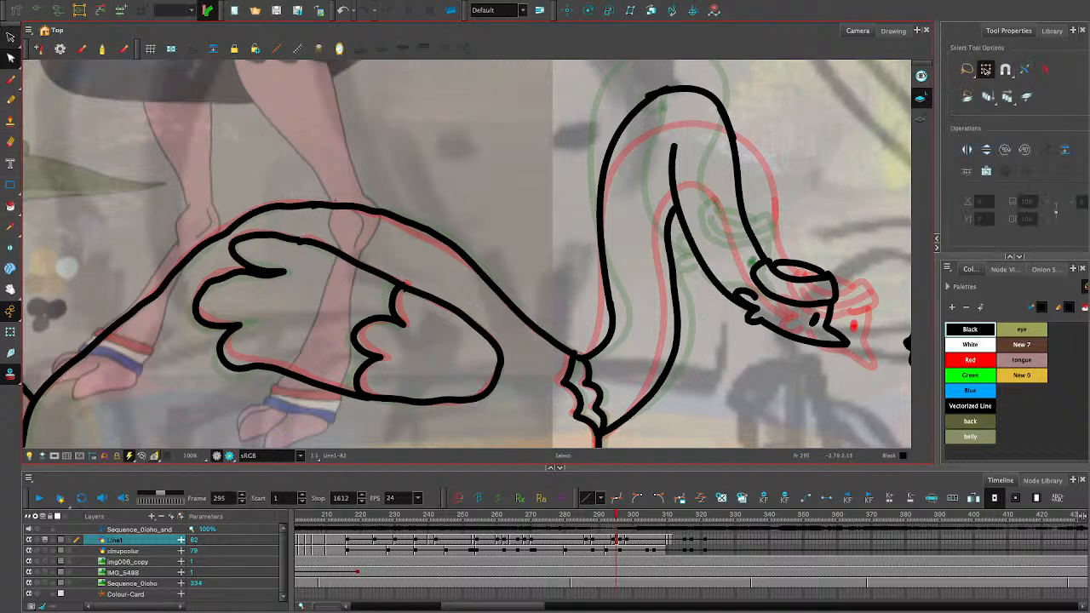
- Flip back and forth between frames 292 and 298 to compare the ostrich's body lines across neighbouring drawings
key(space)
drag(554, 426, 563, 226)
drag(574, 313, 611, 287)
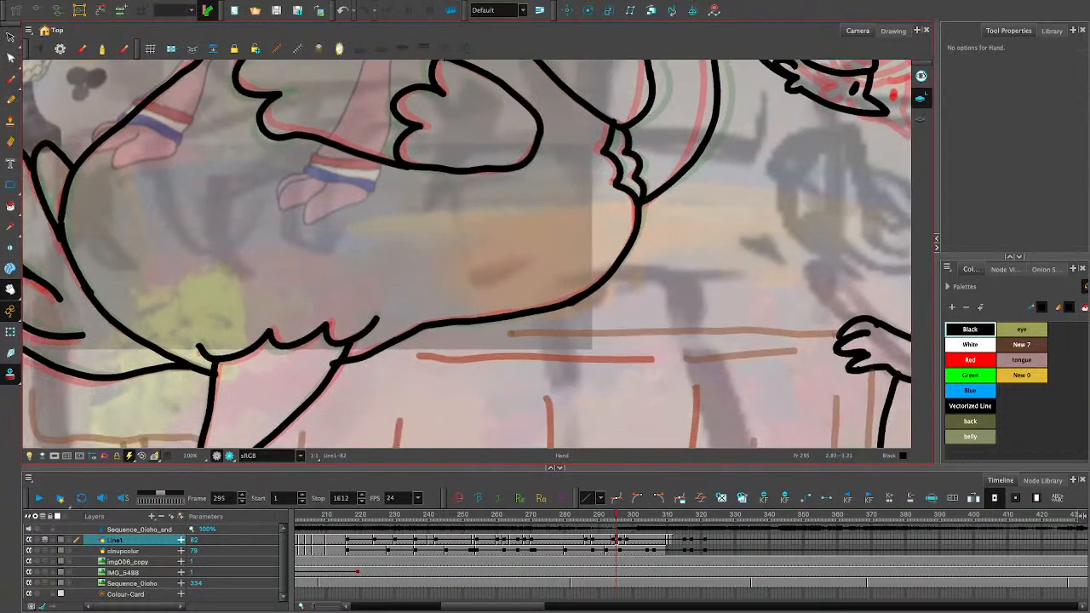
key(comma)
key(period)
key(comma)
key(comma)
key(comma)
key(comma)
key(comma)
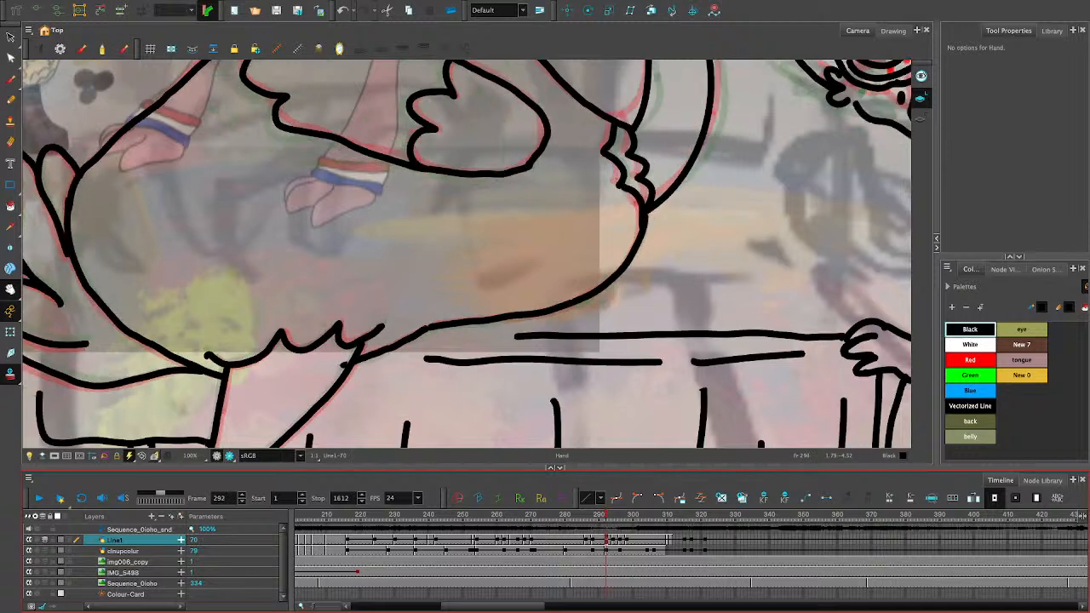
key(period)
key(period)
key(period)
key(period)
key(comma)
key(comma)
key(comma)
key(comma)
key(period)
key(period)
key(period)
key(period)
key(period)
key(period)
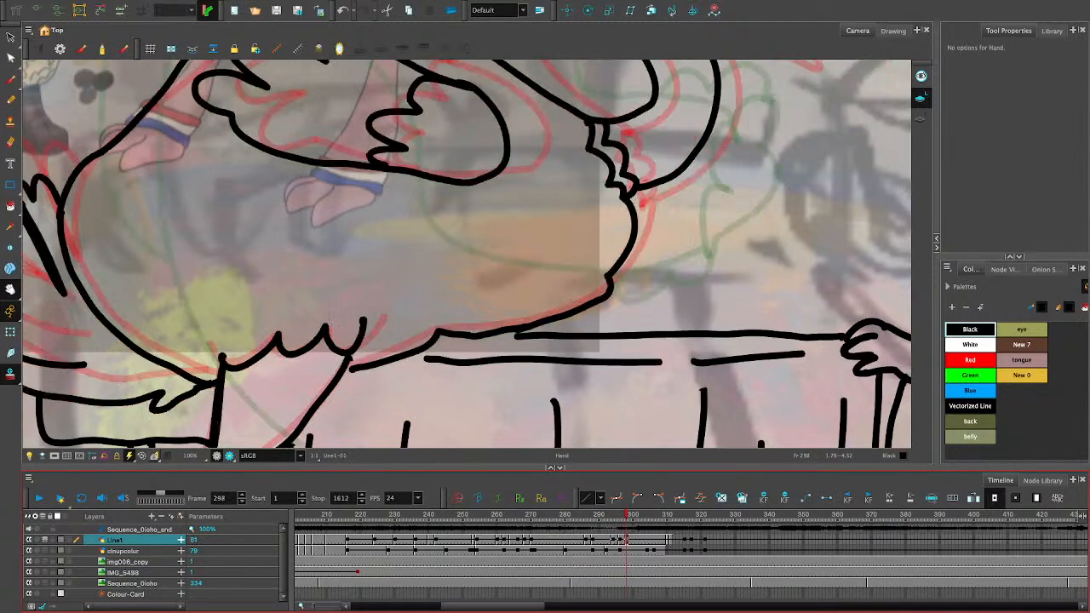
key(comma)
key(comma)
key(comma)
key(period)
key(period)
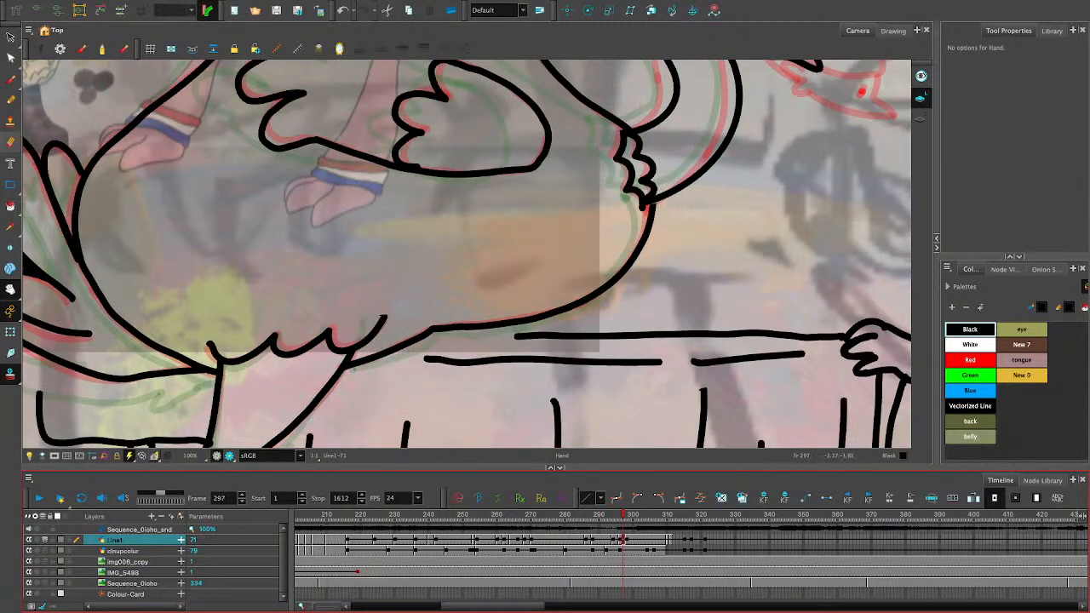
click(11, 142)
drag(394, 303, 375, 323)
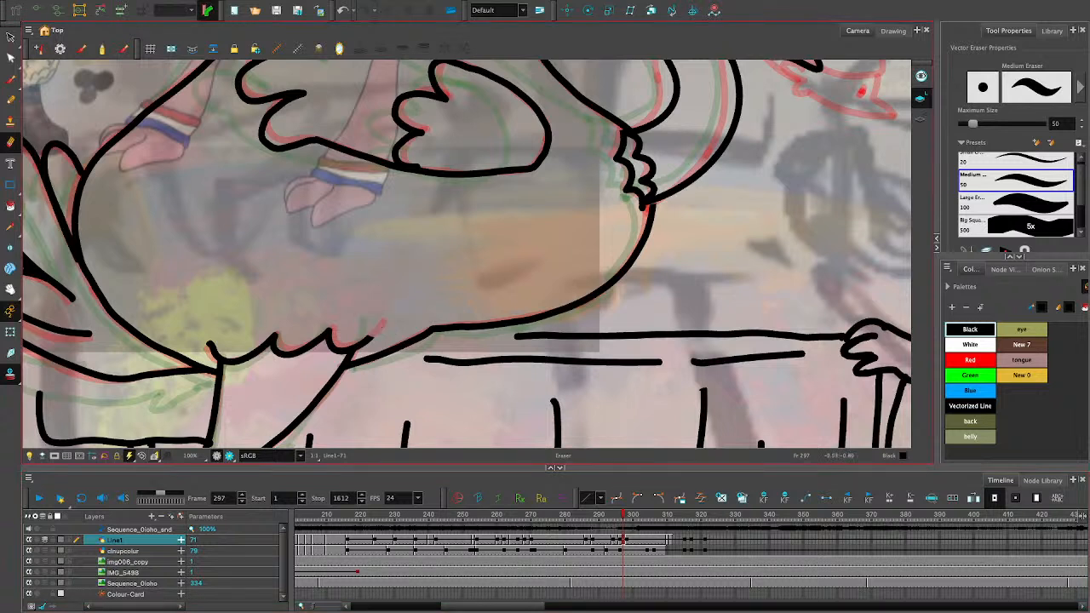
click(11, 100)
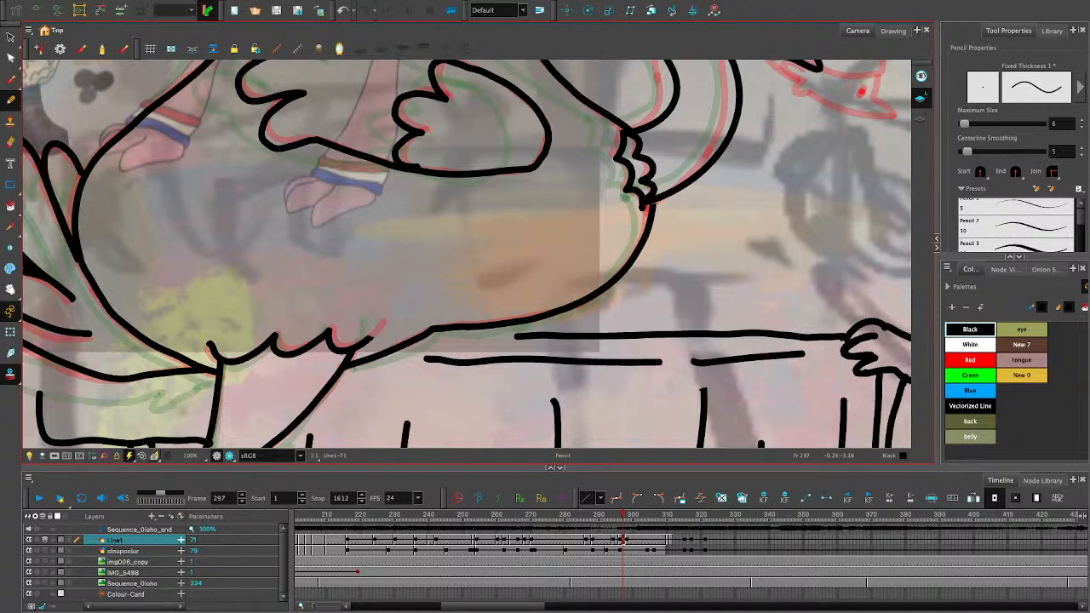
key(ctrl+z)
mouse_move(617, 515)
mouse_down()
mouse_move(644, 515)
mouse_move(602, 515)
mouse_move(632, 515)
mouse_up()
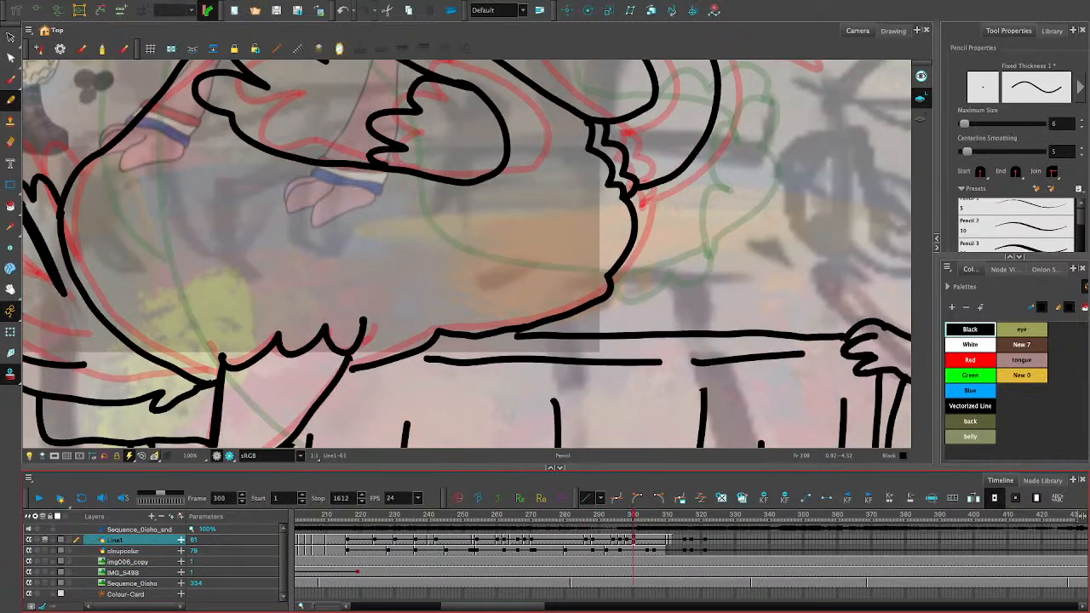
drag(707, 303, 729, 314)
key(ctrl+z)
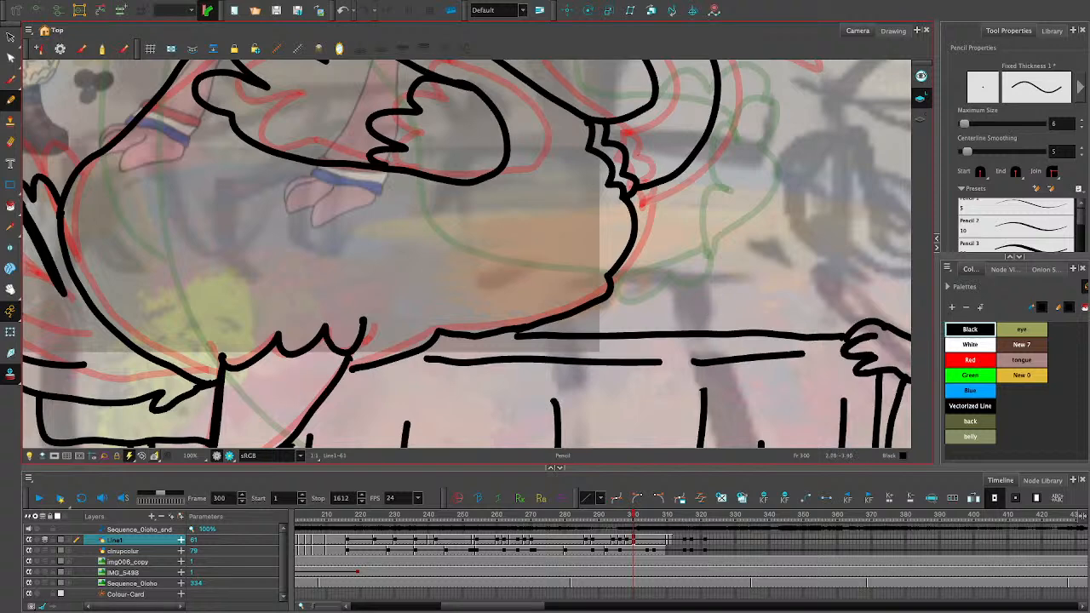
- View the whole scene and play back the animation from frame 275 and from frame 212 to check the ostrich's motion
key(1)
key(1)
key(space)
mouse_move(783, 390)
mouse_down()
mouse_move(646, 307)
mouse_move(561, 333)
mouse_up()
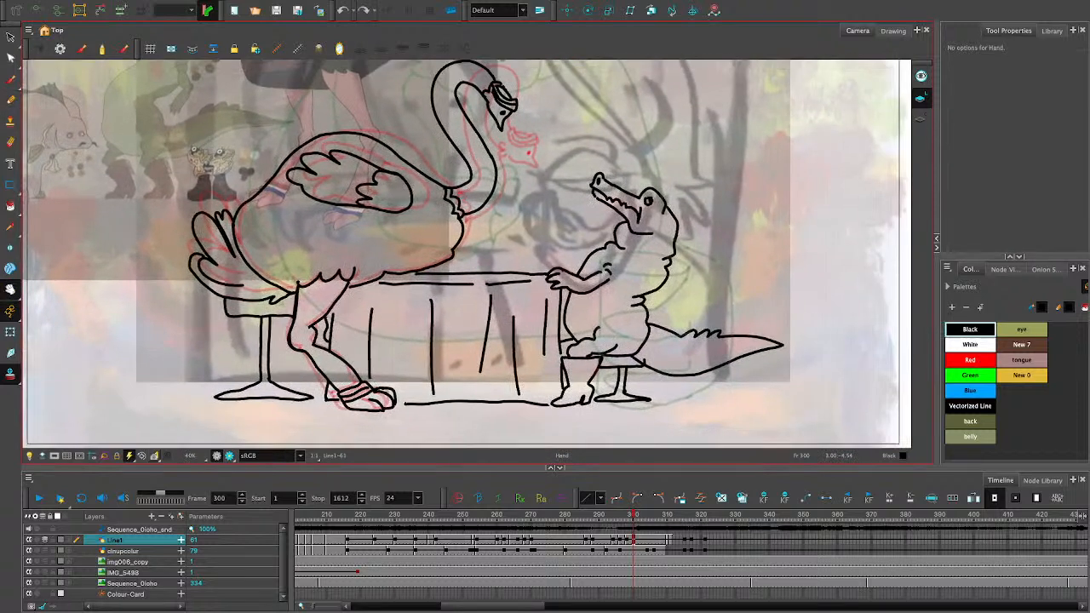
drag(633, 515, 547, 515)
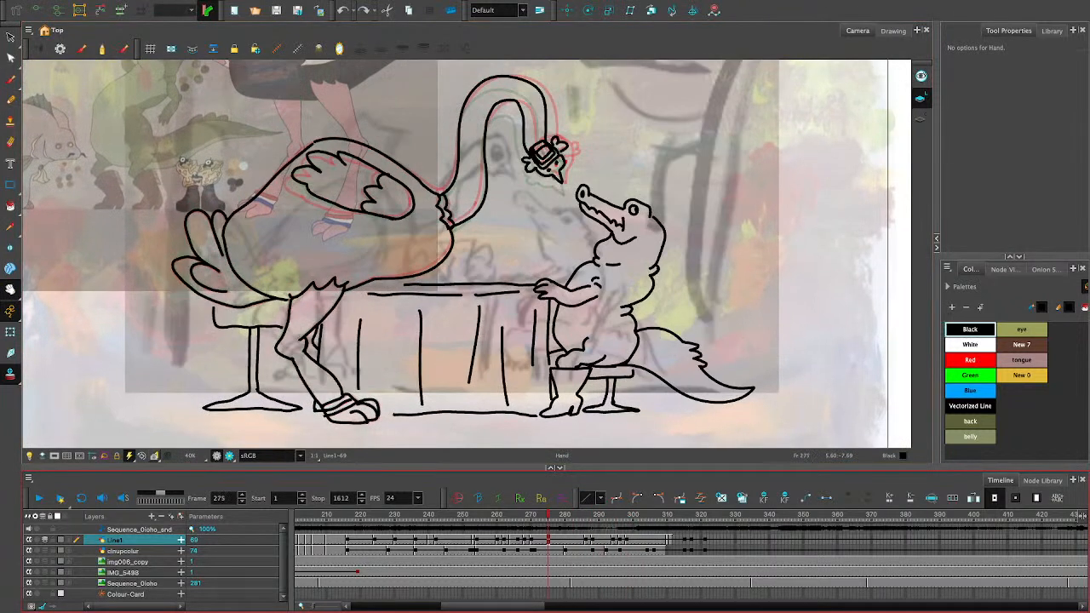
click(39, 498)
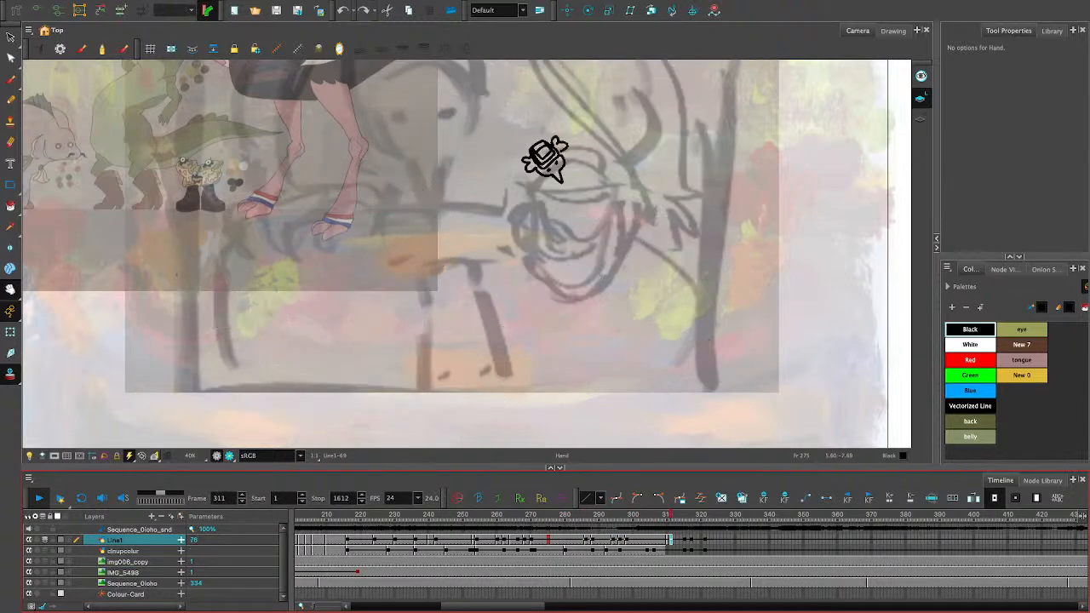
click(40, 498)
drag(598, 515, 435, 515)
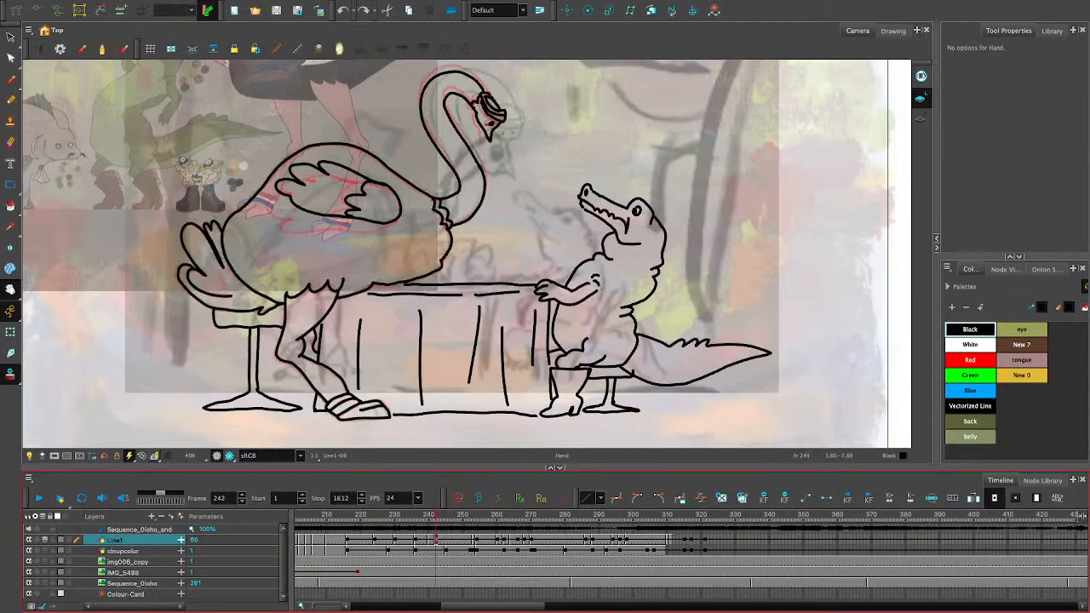
click(39, 498)
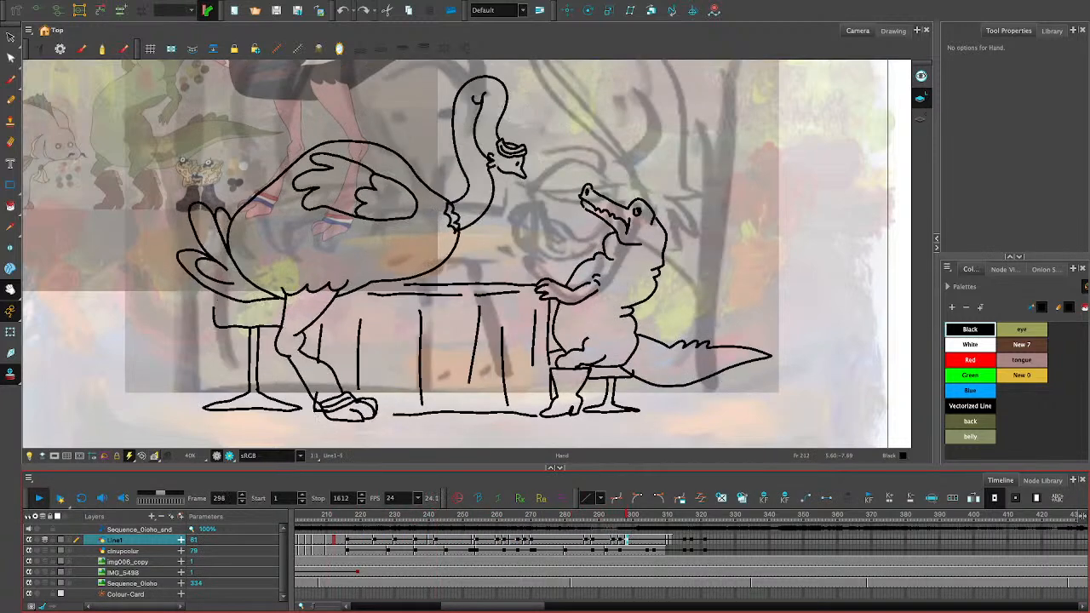
- Step backward through the drawings from about frame 291 to frame 285 to examine the neck and head poses
click(559, 515)
drag(559, 515, 606, 515)
key(comma)
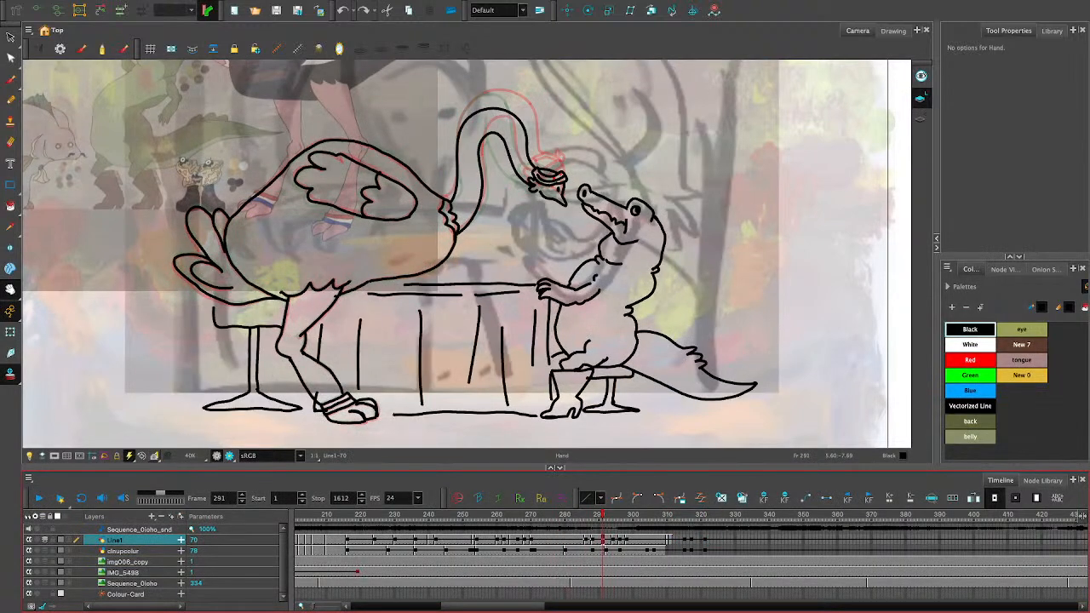
key(comma)
key(comma)
key(comma)
key(comma)
key(comma)
key(comma)
key(comma)
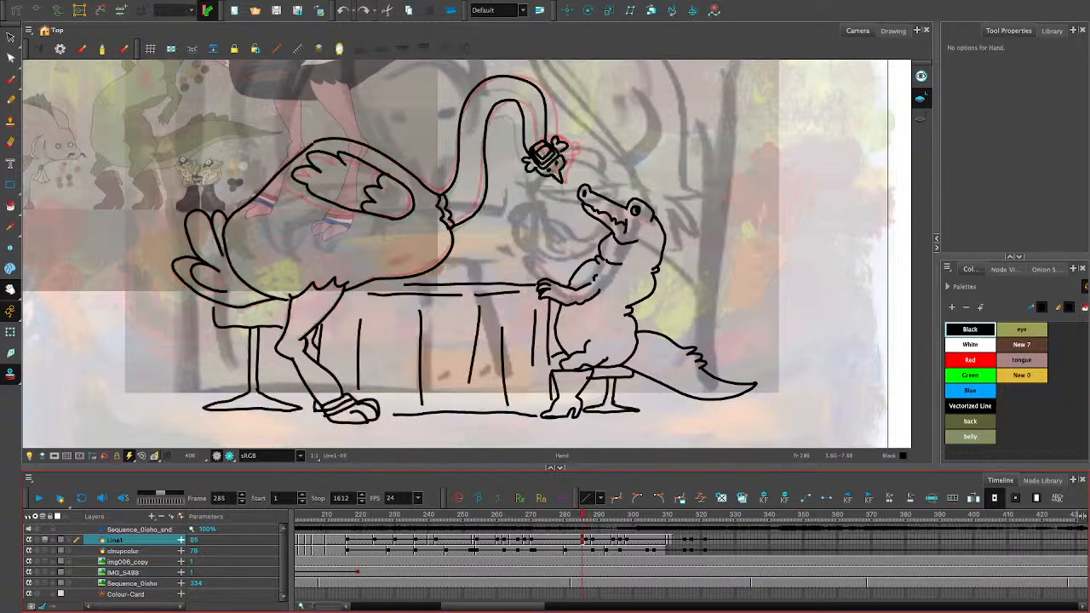
- Step forward through the drawings from frame 285 to frame 301 to examine the ostrich's head and neck poses
key(period)
key(period)
key(period)
key(period)
key(period)
key(period)
key(period)
key(period)
key(period)
key(period)
key(period)
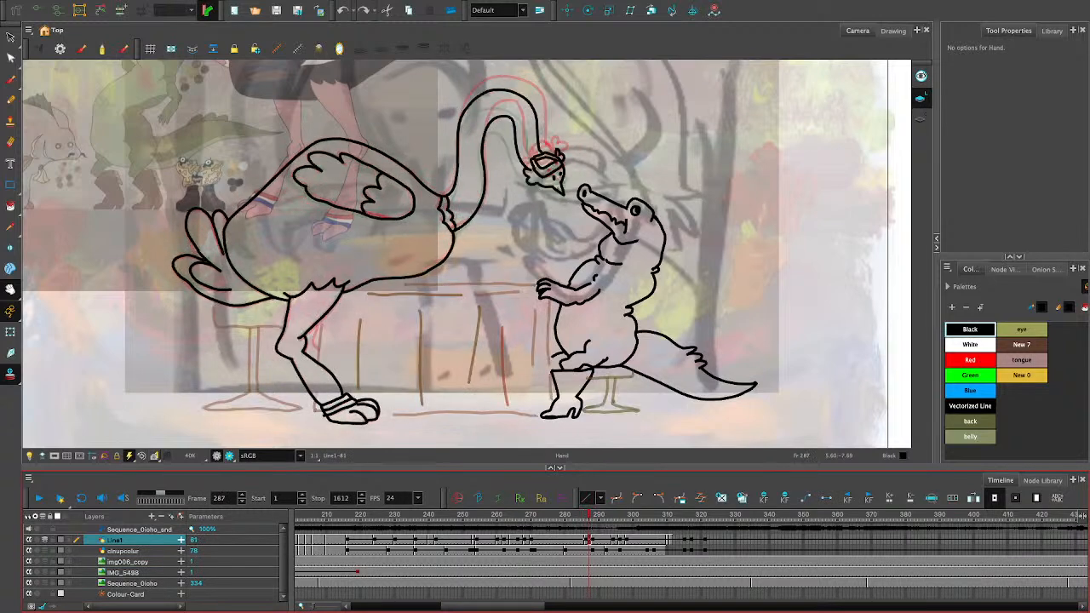
key(period)
- Flip back and forth through the drawings around frames 301 to 310 to compare the ostrich's poses leading into the next shot
key(period)
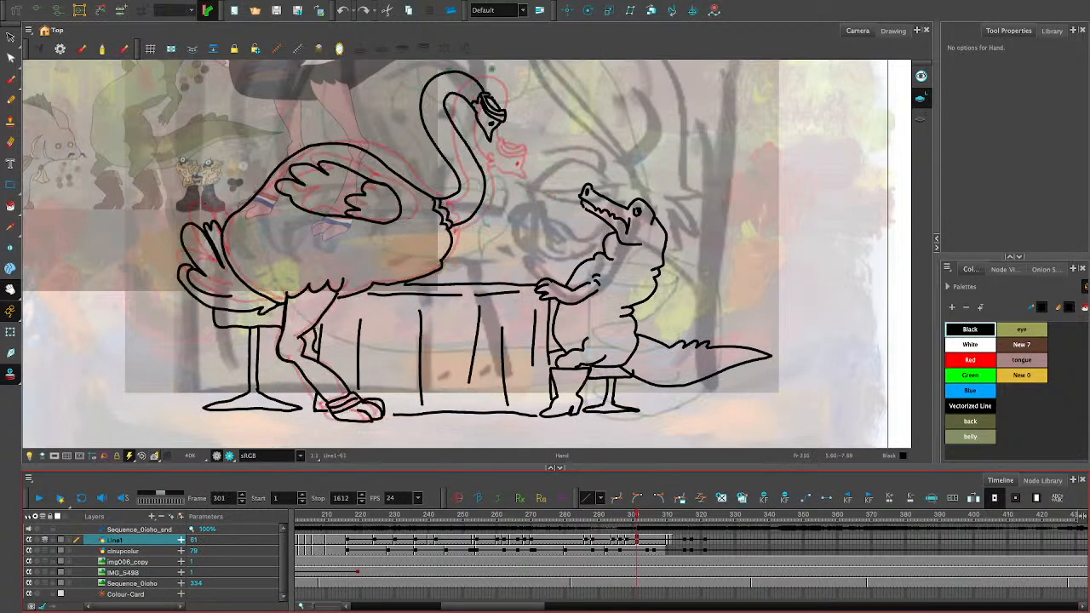
key(comma)
key(period)
key(period)
key(comma)
key(comma)
key(period)
key(period)
key(period)
key(comma)
key(comma)
key(comma)
key(period)
key(period)
key(period)
key(period)
key(period)
key(period)
key(period)
key(period)
key(period)
key(period)
key(period)
key(period)
key(comma)
key(comma)
key(comma)
key(comma)
key(comma)
key(comma)
key(comma)
key(comma)
key(comma)
key(comma)
key(comma)
key(comma)
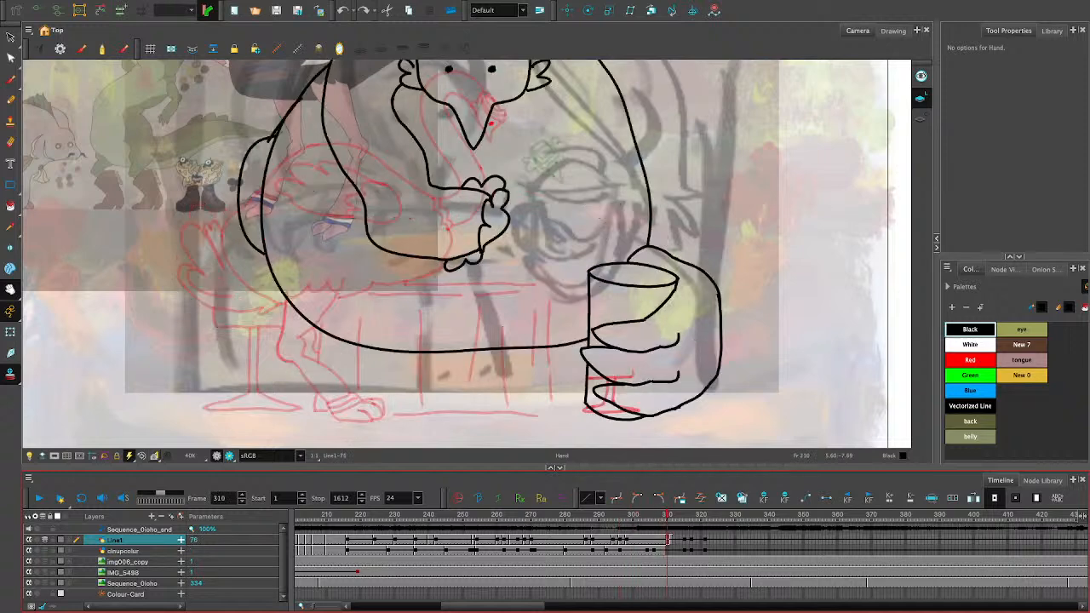
- Shift the Line1 and clnupcolor cells after about frame 298 later in time, and clear the Line1 cell at frame 299
drag(677, 540, 625, 551)
click(616, 539)
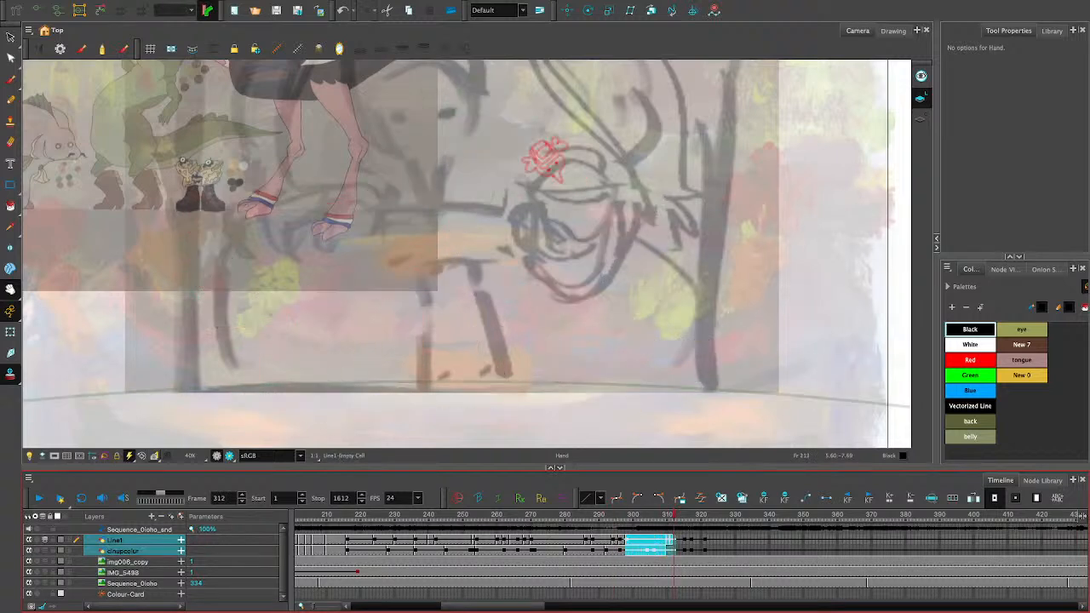
click(637, 551)
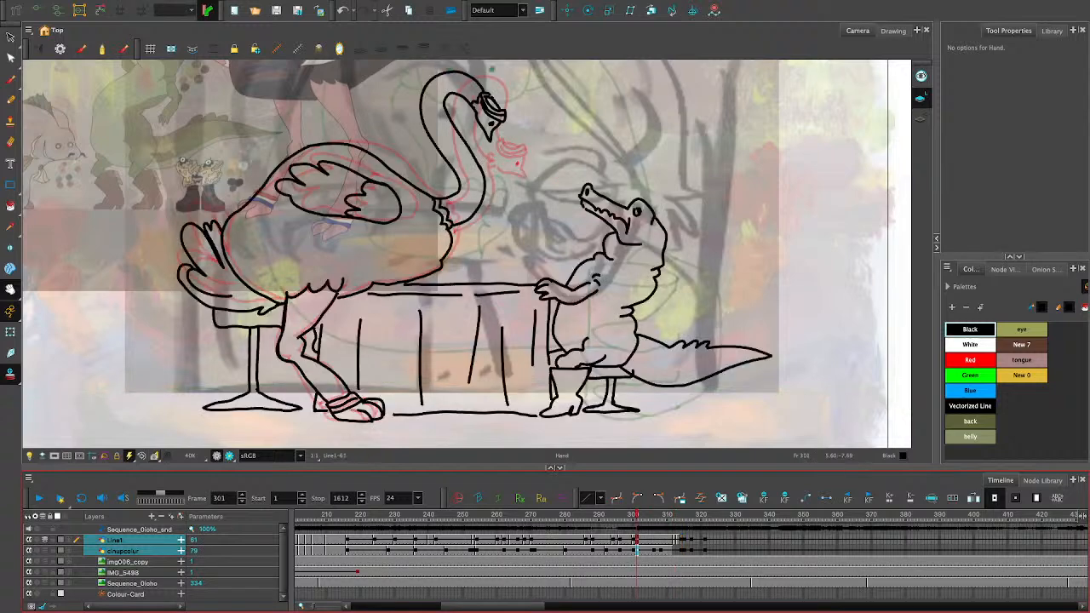
click(629, 540)
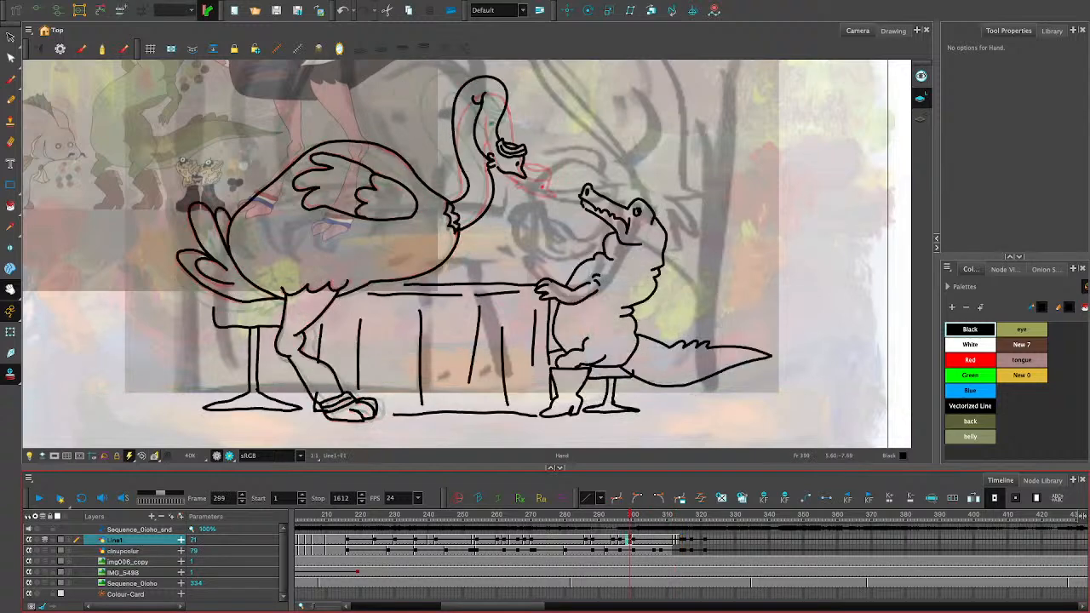
key(Delete)
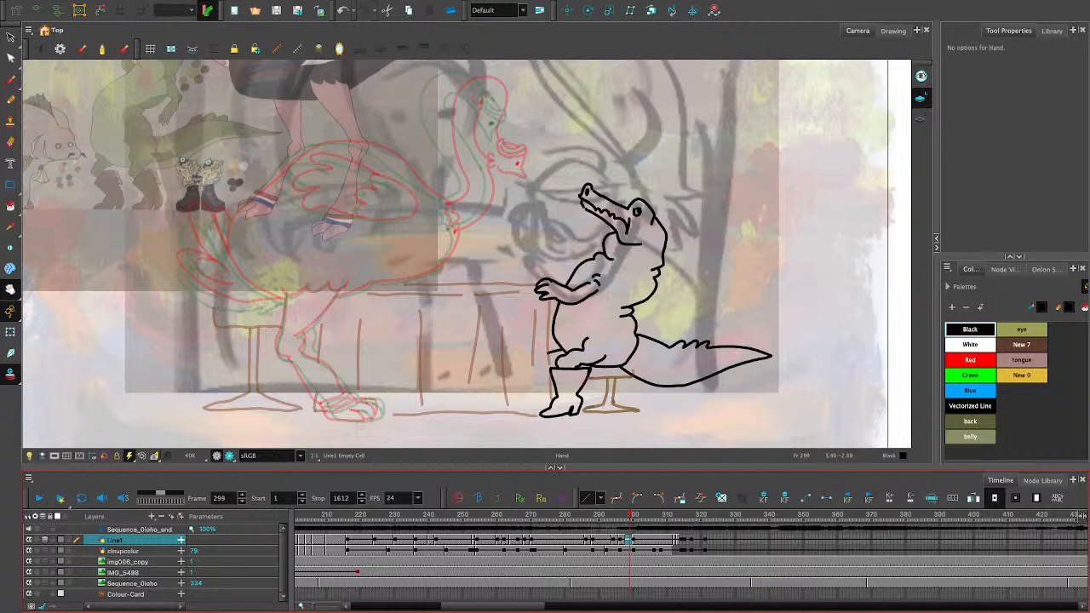
- At frame 299, trace the near side of the ostrich's face and beak over the green onion-skin head in black pencil
click(10, 290)
drag(587, 223, 589, 308)
key(2)
key(2)
key(2)
key(2)
key(2)
drag(562, 269, 570, 425)
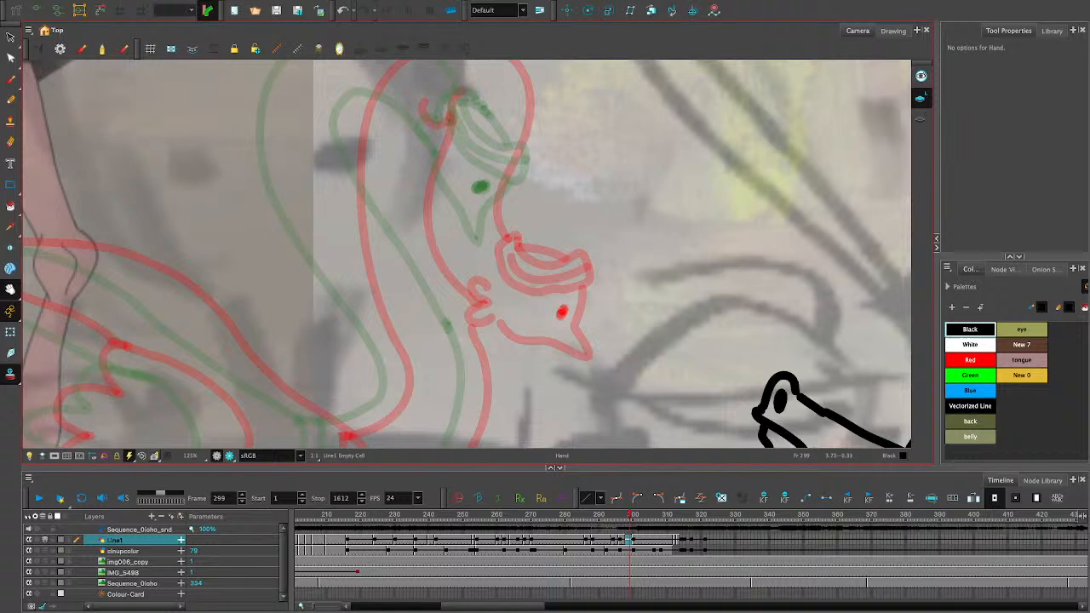
drag(587, 239, 556, 220)
key(1)
key(1)
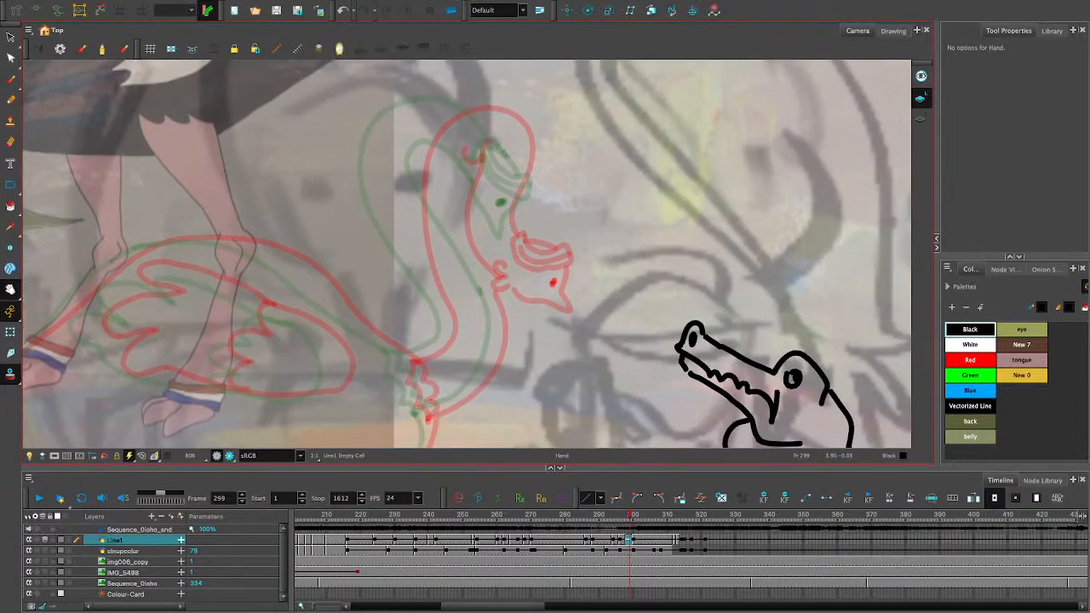
key(alt+slash)
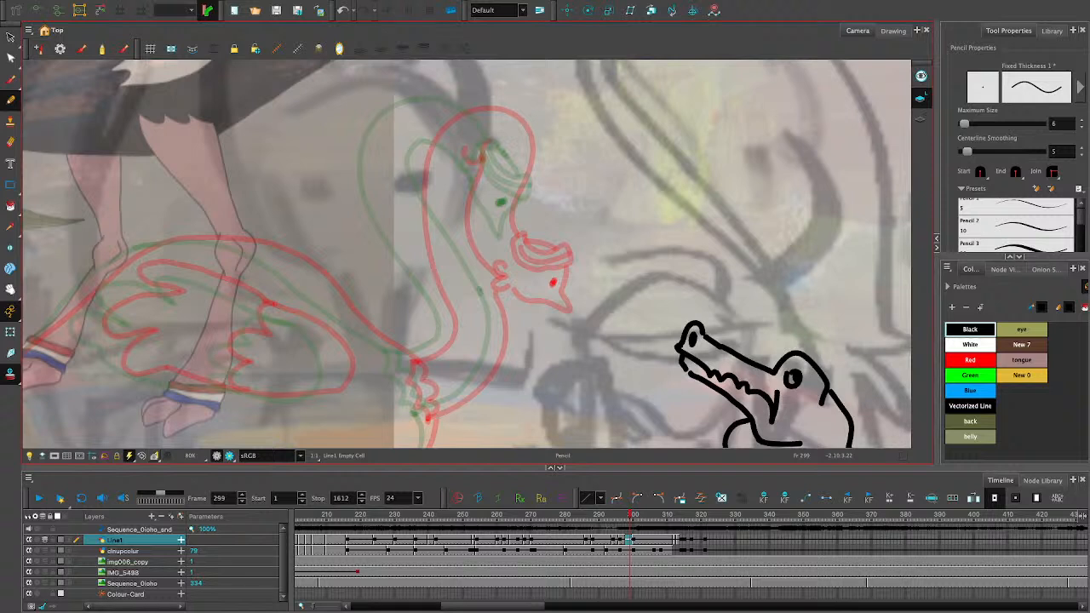
drag(500, 235, 525, 240)
key(ctrl+z)
scroll(485, 383, up, 1)
scroll(492, 398, up, 1)
key(space)
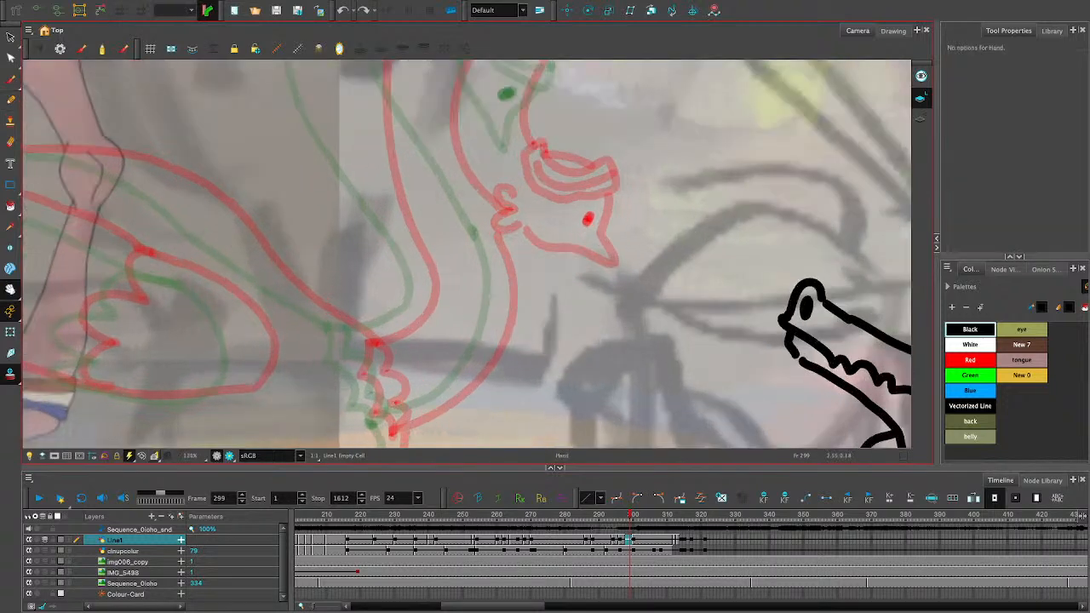
mouse_move(492, 294)
mouse_down()
mouse_move(495, 439)
mouse_move(501, 426)
mouse_up()
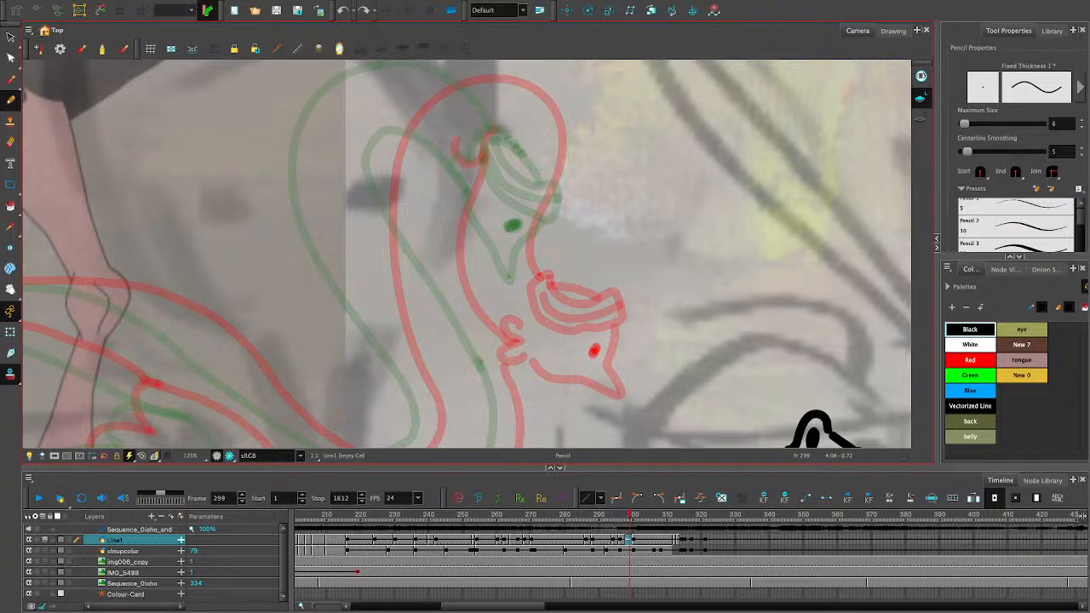
mouse_move(478, 191)
mouse_down()
mouse_move(486, 232)
mouse_move(470, 219)
mouse_move(511, 283)
mouse_up()
key(ctrl+z)
key(ctrl+z)
key(ctrl+z)
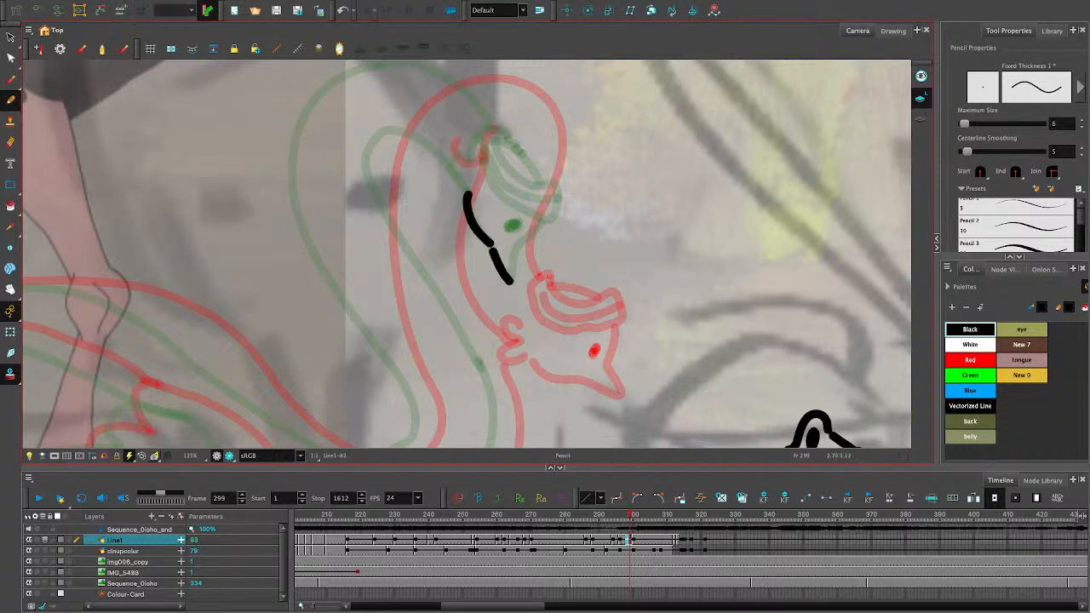
- Trace the beak tip and the far side of the face over the green onion-skin head, redoing strokes until they fit
key(ctrl+z)
mouse_move(491, 245)
mouse_down()
mouse_move(508, 281)
mouse_move(522, 239)
mouse_up()
key(ctrl+z)
drag(512, 282, 522, 236)
key(ctrl+z)
key(ctrl+z)
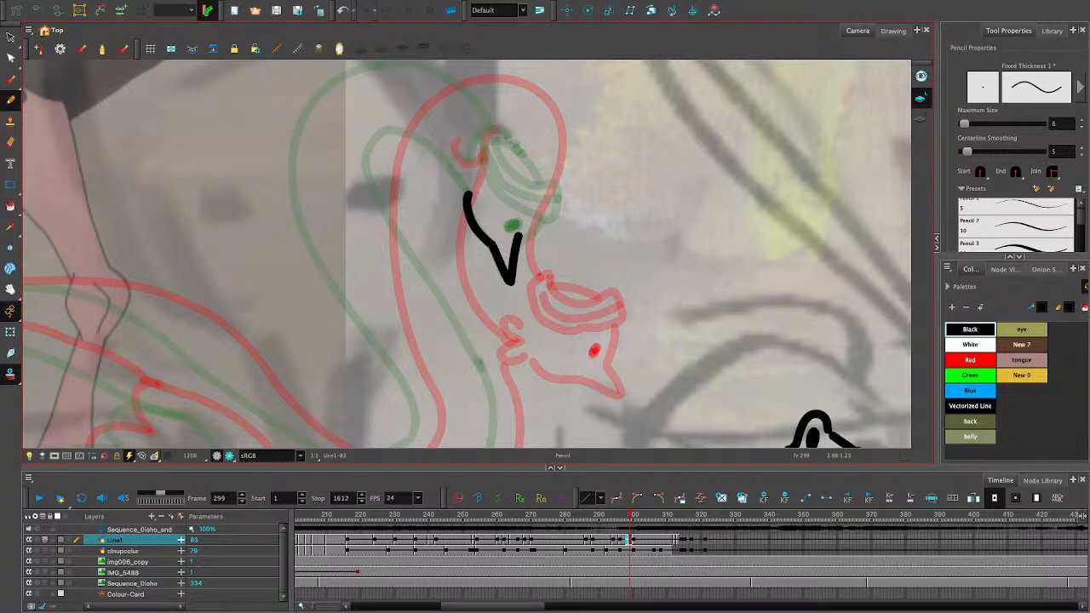
key(ctrl+z)
mouse_move(510, 283)
mouse_down()
mouse_move(525, 241)
mouse_move(513, 226)
mouse_move(552, 218)
mouse_up()
key(ctrl+z)
key(ctrl+z)
- Trace the eye, the cheek tuft and the headwear to complete the ostrich's head
mouse_move(487, 166)
mouse_down()
mouse_move(464, 160)
mouse_move(451, 174)
mouse_move(468, 181)
mouse_up()
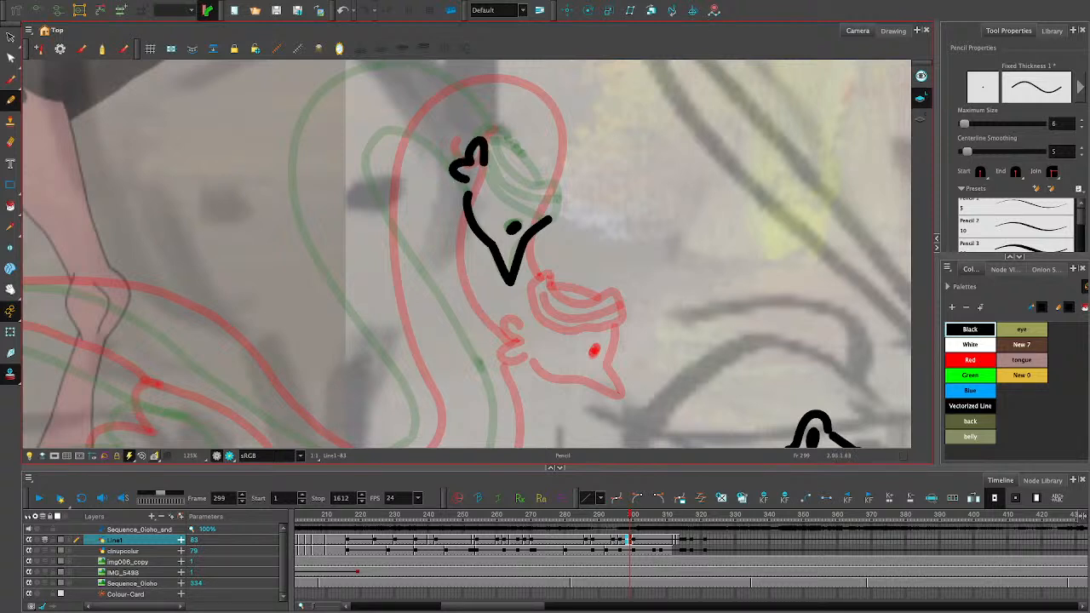
mouse_move(494, 138)
mouse_down()
mouse_move(536, 187)
mouse_move(560, 185)
mouse_move(555, 221)
mouse_move(519, 207)
mouse_move(482, 165)
mouse_move(506, 128)
mouse_move(547, 181)
mouse_up()
key(ctrl+z)
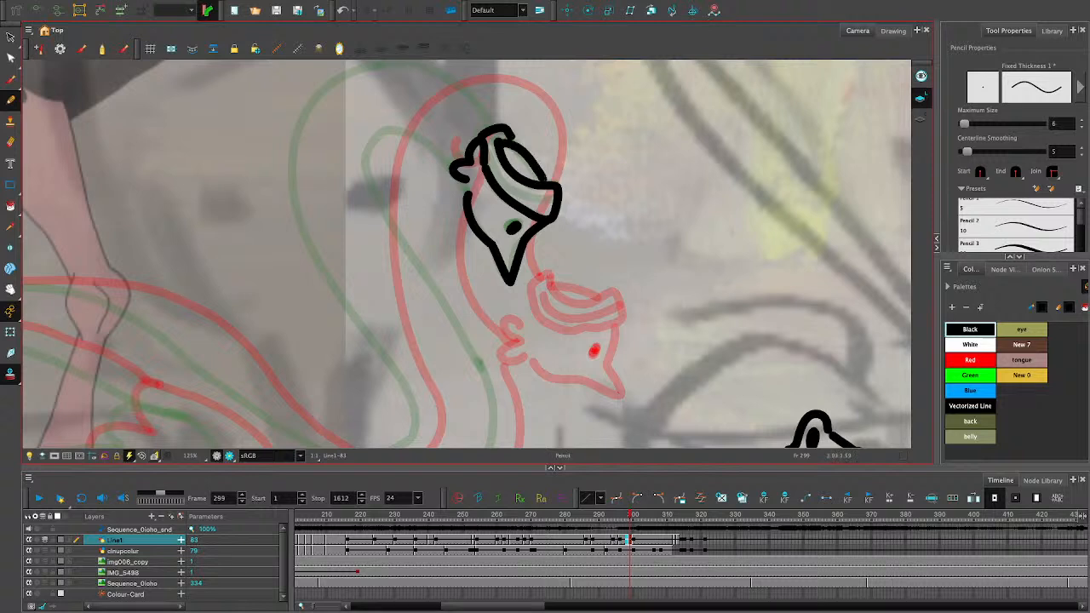
- Select the whole head drawing, tilt it slightly and move it down between the green and red onion-skin heads
key(alt+s)
key(ctrl+a)
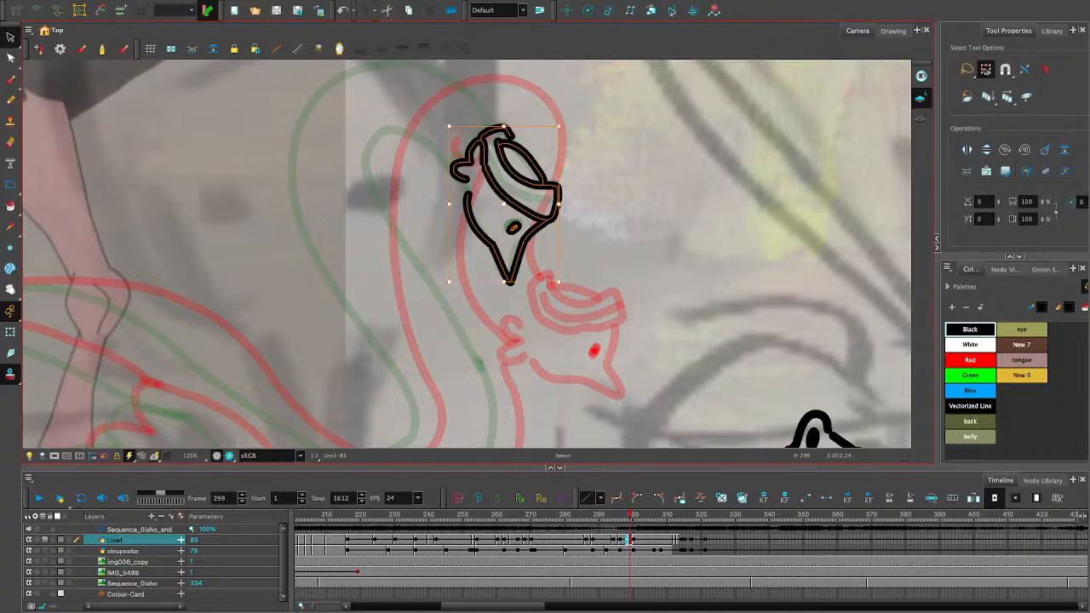
drag(563, 287, 580, 269)
mouse_move(532, 234)
mouse_down()
mouse_move(558, 341)
mouse_move(546, 314)
mouse_up()
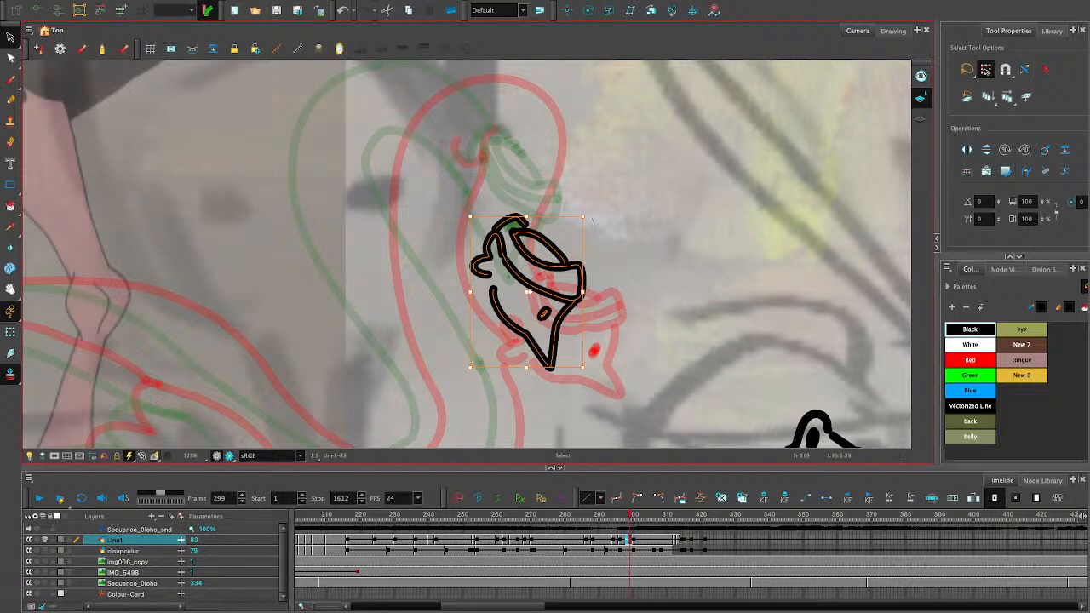
- Reselect all the head strokes and rotate the head further counterclockwise towards the red onion-skin pose
mouse_move(592, 220)
mouse_down()
mouse_move(553, 220)
mouse_move(453, 280)
mouse_move(460, 362)
mouse_up()
click(594, 223)
click(514, 218)
drag(514, 218, 510, 221)
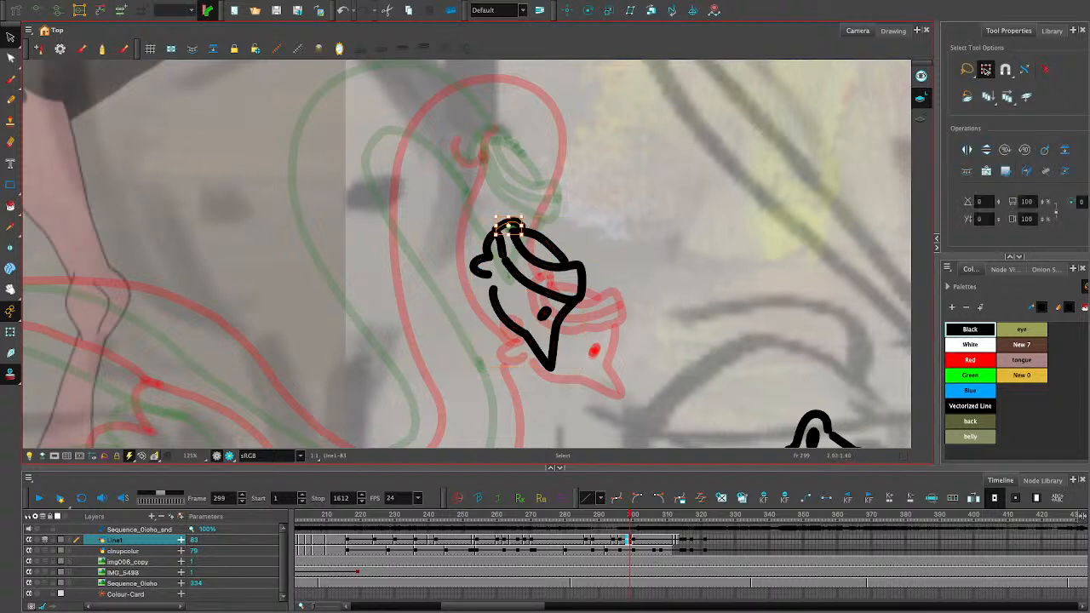
drag(587, 194, 596, 332)
drag(589, 217, 557, 224)
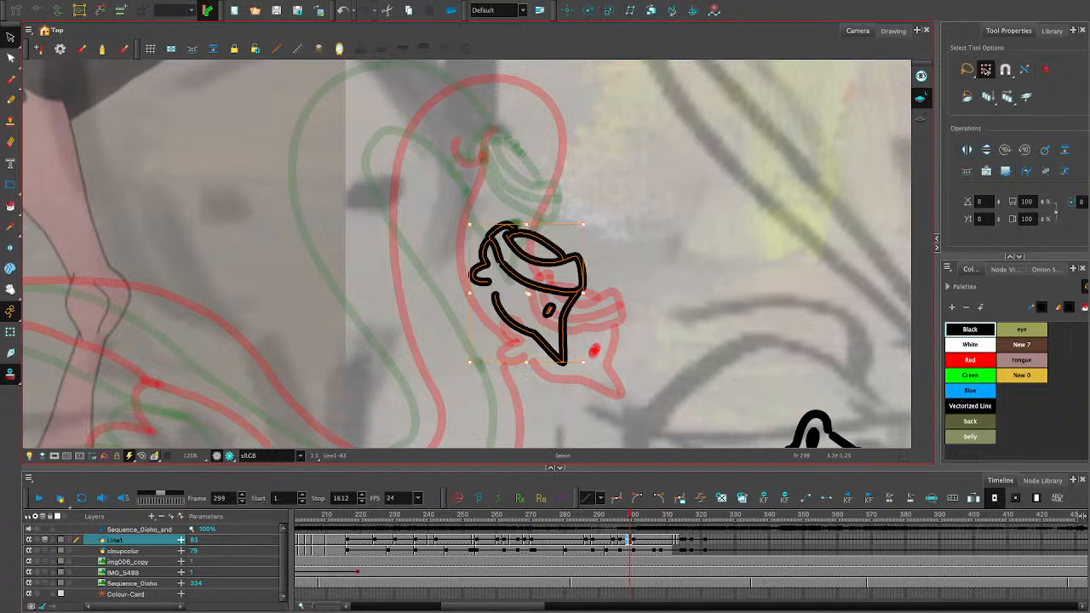
- Fine-tune the head's position and tilt so it sits midway between the two onion-skin heads, then deselect it
mouse_move(545, 285)
mouse_down()
mouse_move(554, 272)
mouse_move(549, 280)
mouse_up()
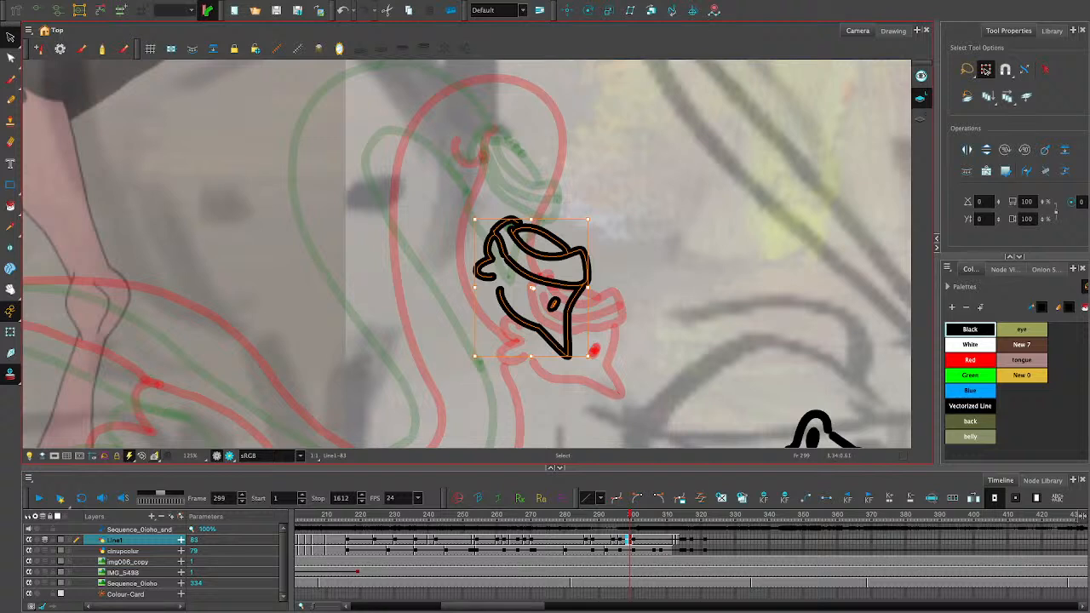
drag(549, 280, 553, 284)
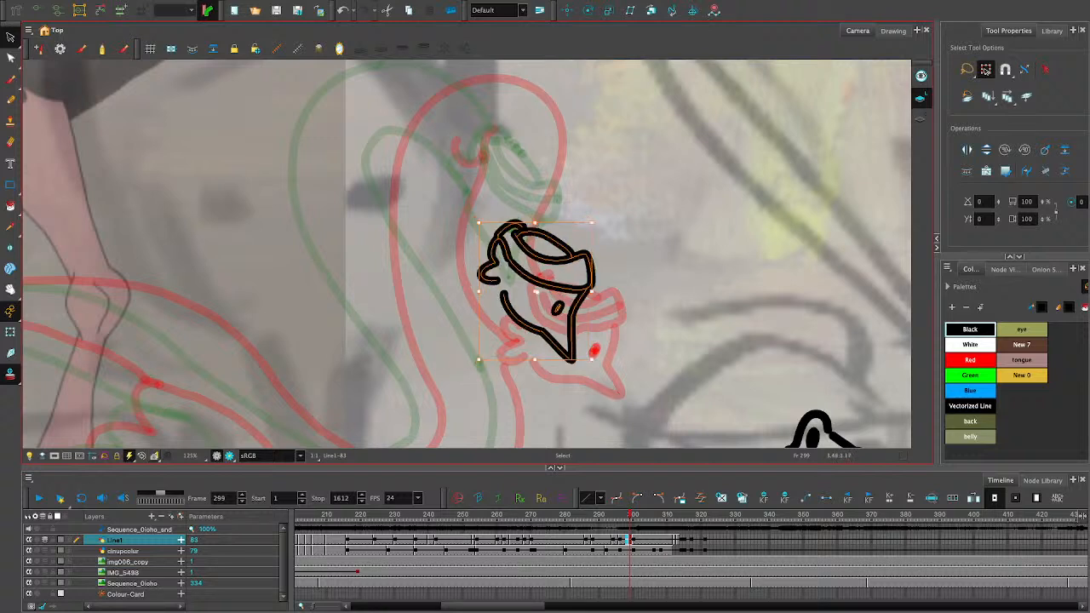
key(Escape)
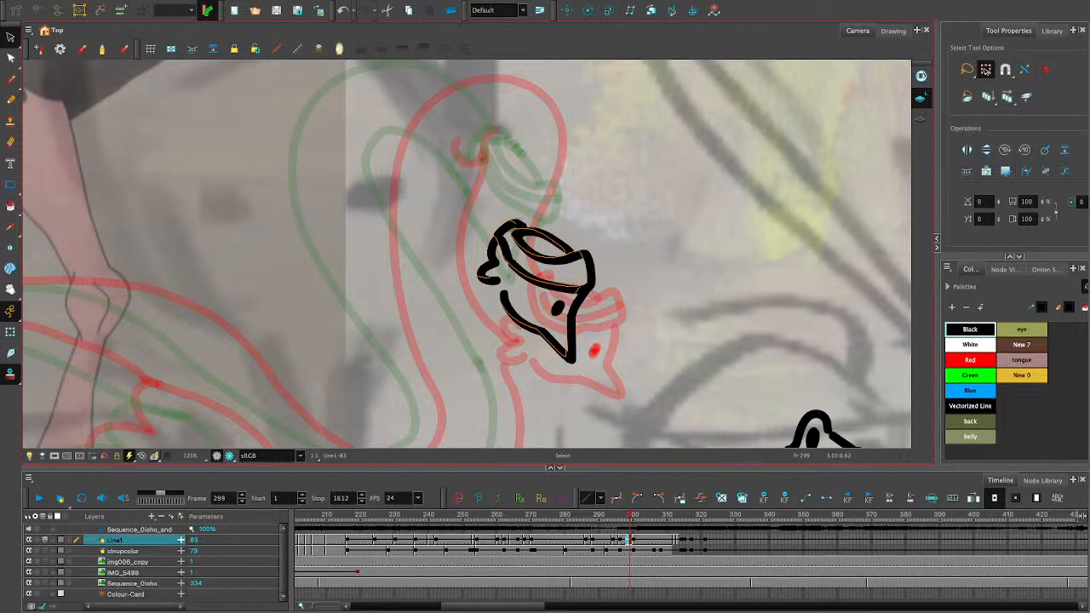
drag(554, 284, 550, 275)
key(Escape)
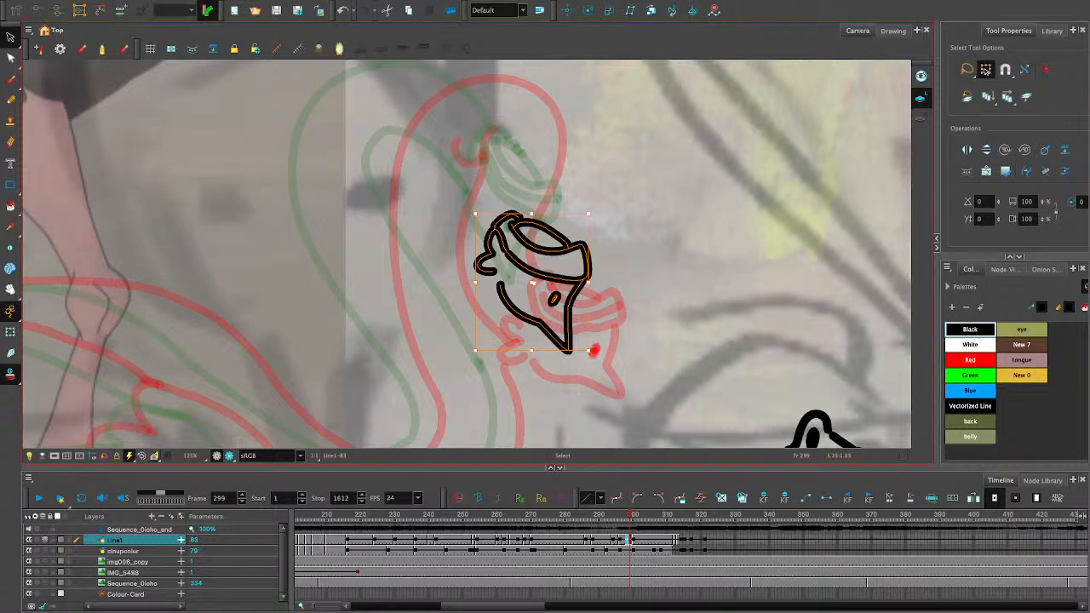
drag(533, 282, 524, 280)
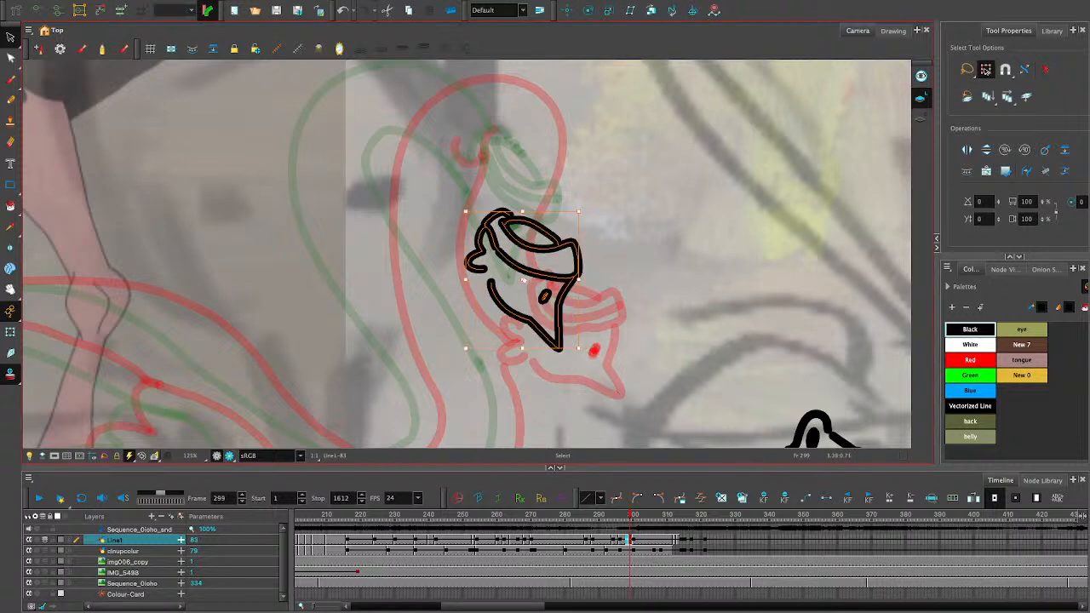
drag(523, 280, 520, 285)
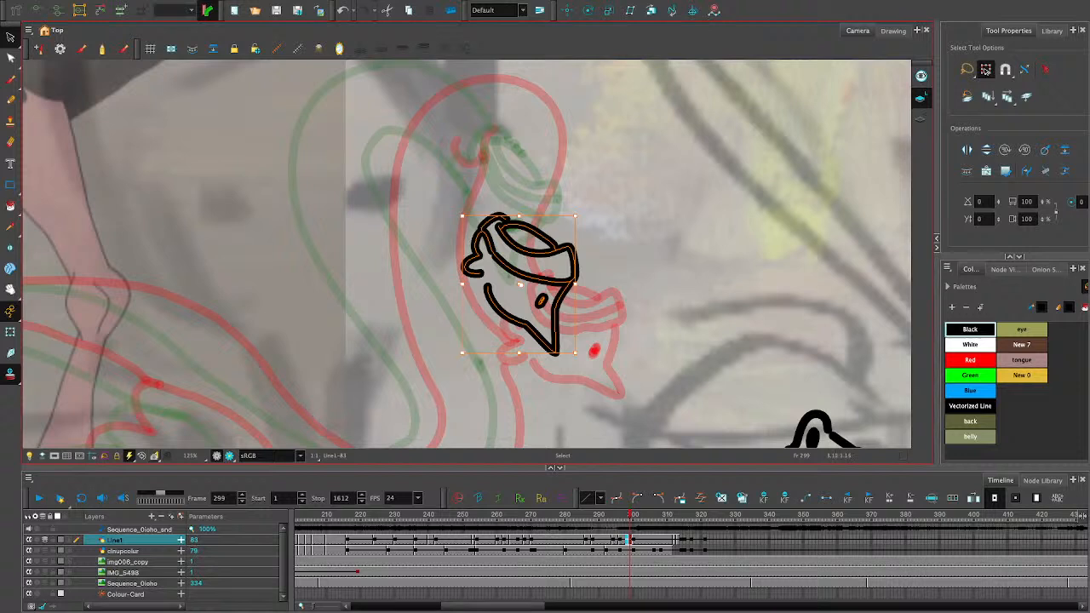
drag(579, 356, 584, 351)
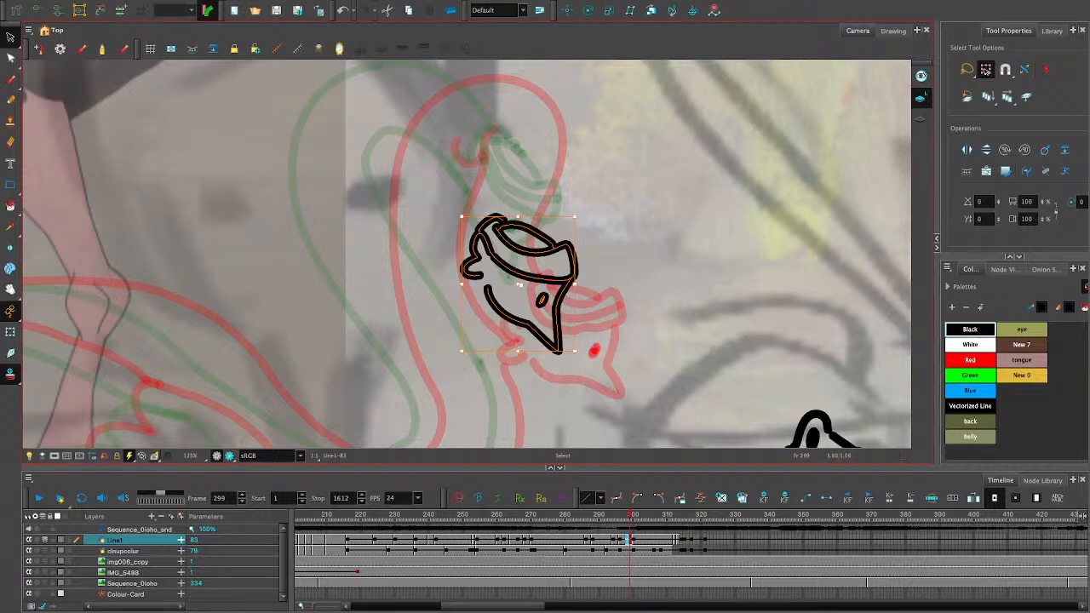
key(Escape)
- Draw the inner neck contour from the back of the head up and around the bend
key(alt+x)
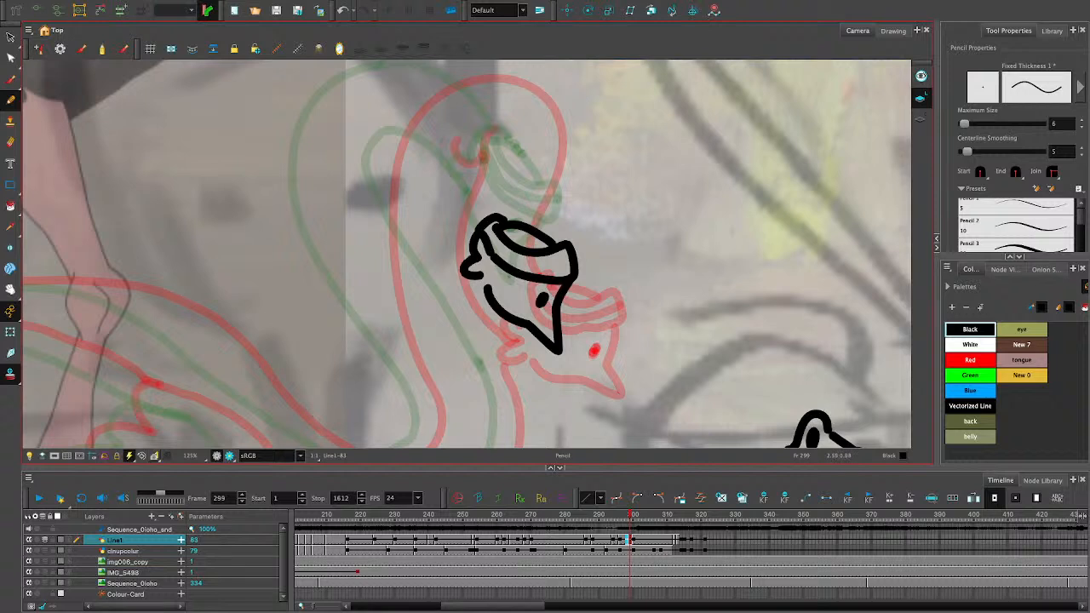
drag(468, 257, 451, 198)
key(ctrl+z)
mouse_move(468, 256)
mouse_down()
mouse_move(452, 177)
mouse_move(424, 157)
mouse_move(421, 237)
mouse_move(432, 249)
mouse_up()
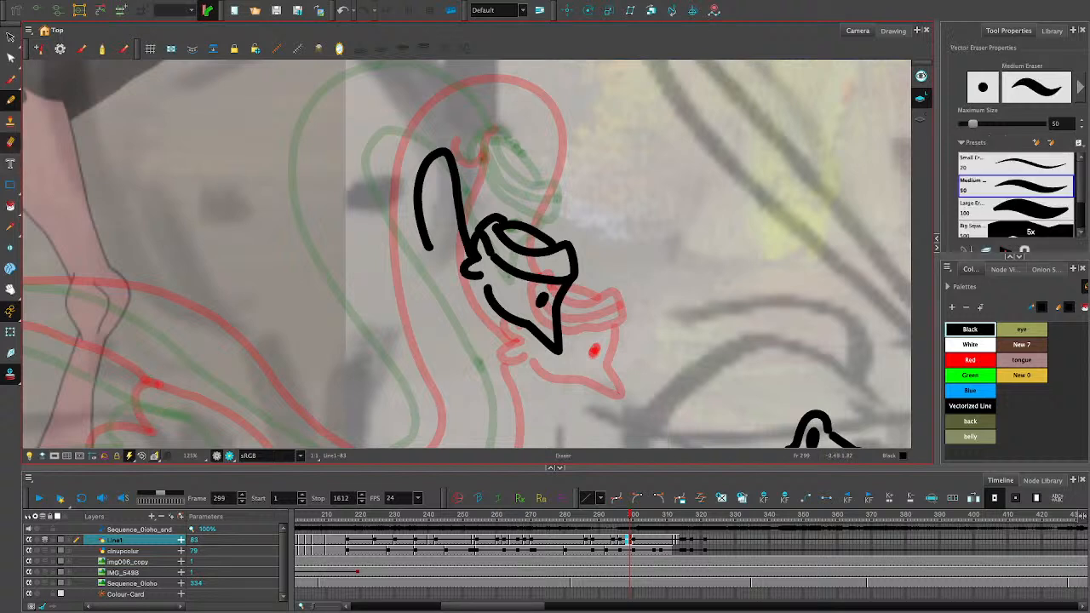
- Erase the lower end of the inner neck curve and redraw it as a long line running down behind the beak
key(alt+e)
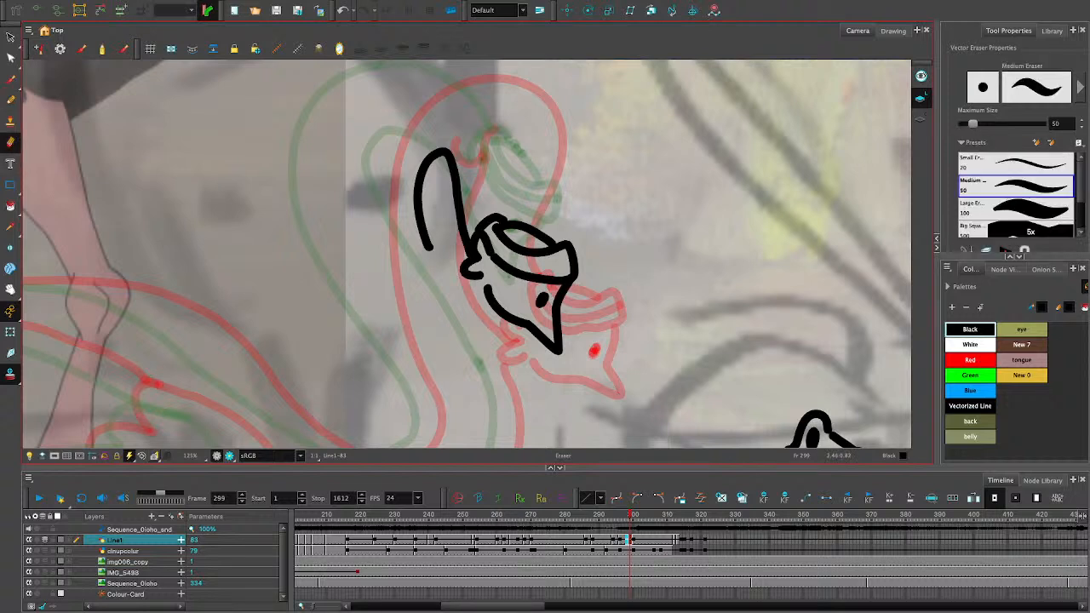
mouse_move(407, 281)
mouse_down()
mouse_move(430, 264)
mouse_move(367, 226)
mouse_move(406, 216)
mouse_move(383, 247)
mouse_move(393, 201)
mouse_move(421, 295)
mouse_up()
key(alt+slash)
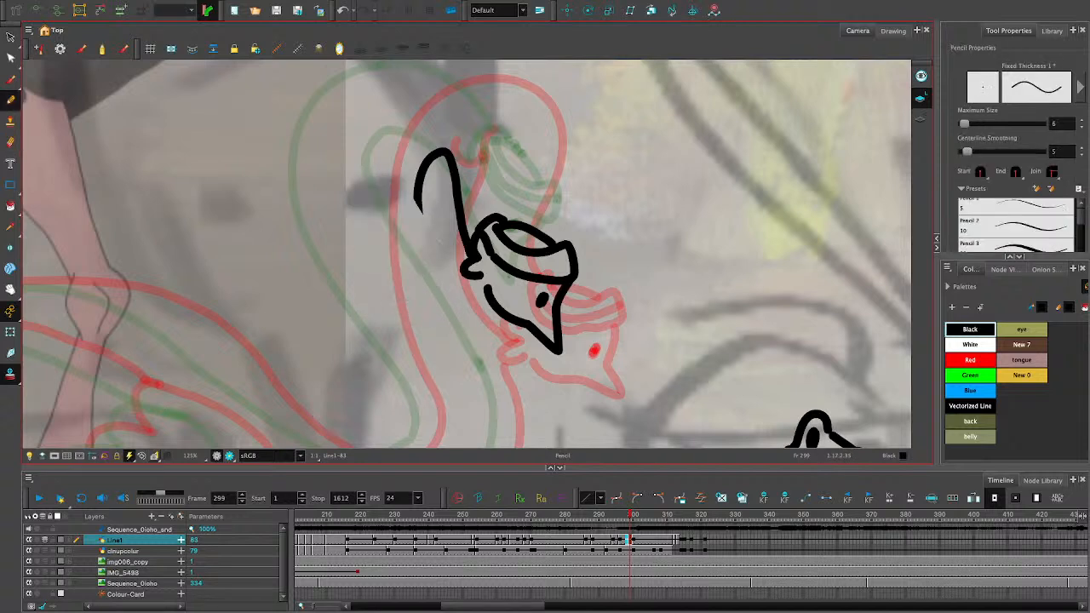
mouse_move(414, 187)
mouse_down()
mouse_move(434, 257)
mouse_move(492, 354)
mouse_up()
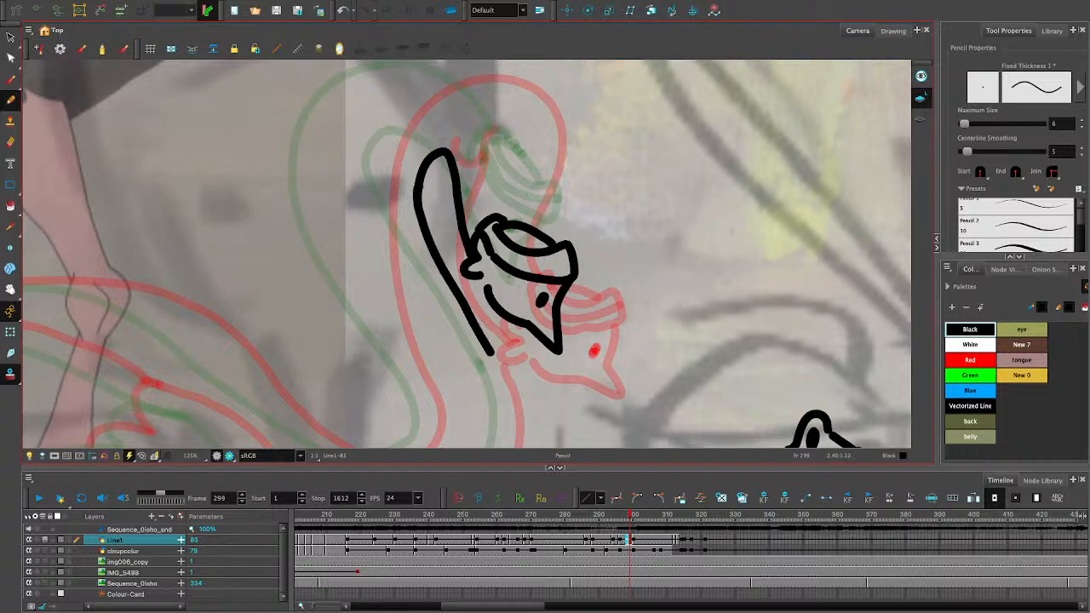
- Erase the uneven join below the inner neck bend and redraw it as a short smooth connecting stroke
key(alt+e)
drag(403, 187, 416, 209)
key(alt+slash)
key(ctrl+z)
drag(426, 163, 416, 208)
- Delete the redundant overlapping pieces on the short connecting segment below the inner neck bend
key(alt+s)
click(419, 189)
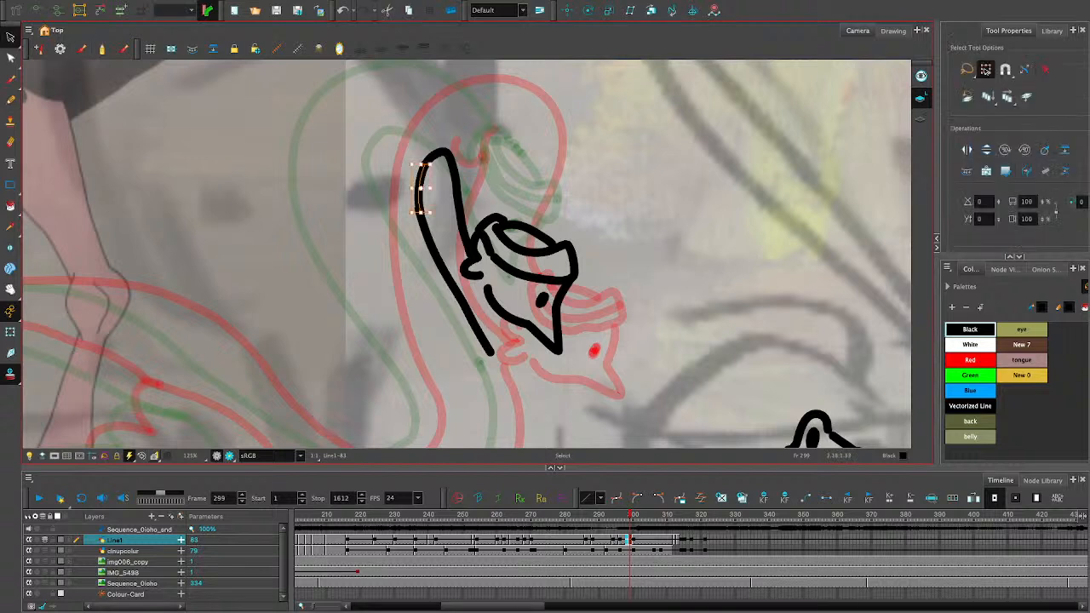
key(Delete)
click(419, 189)
key(Delete)
click(419, 187)
key(Delete)
click(419, 187)
key(Delete)
click(419, 187)
key(Delete)
click(419, 188)
key(Delete)
click(419, 187)
key(Delete)
click(418, 187)
key(ctrl+z)
click(419, 188)
key(Delete)
click(419, 187)
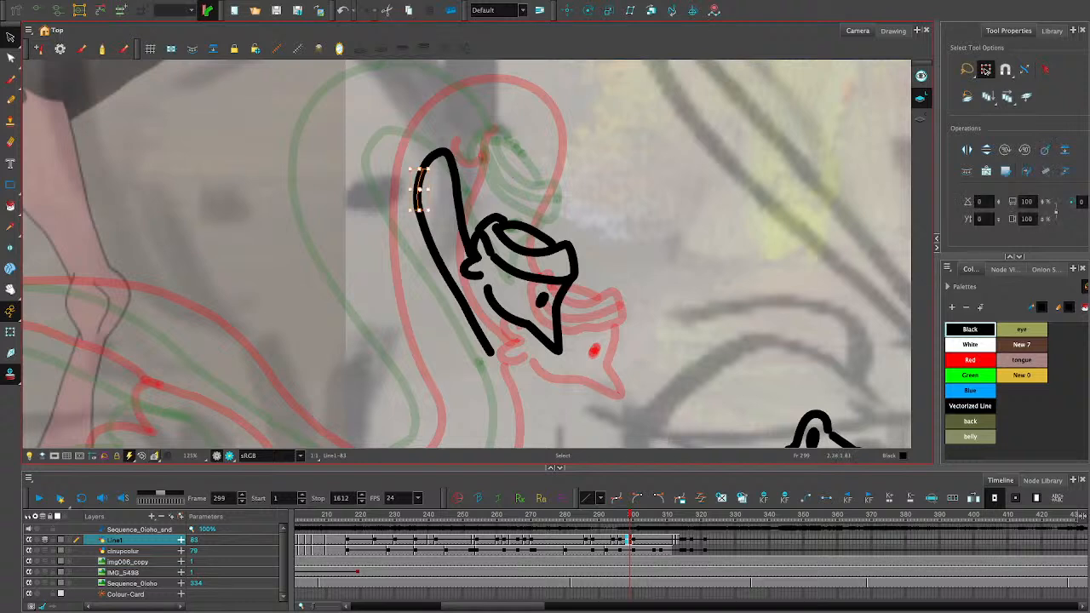
key(Delete)
- Draw the lower end of the front neck contour as a short curve rising from the chest
click(11, 100)
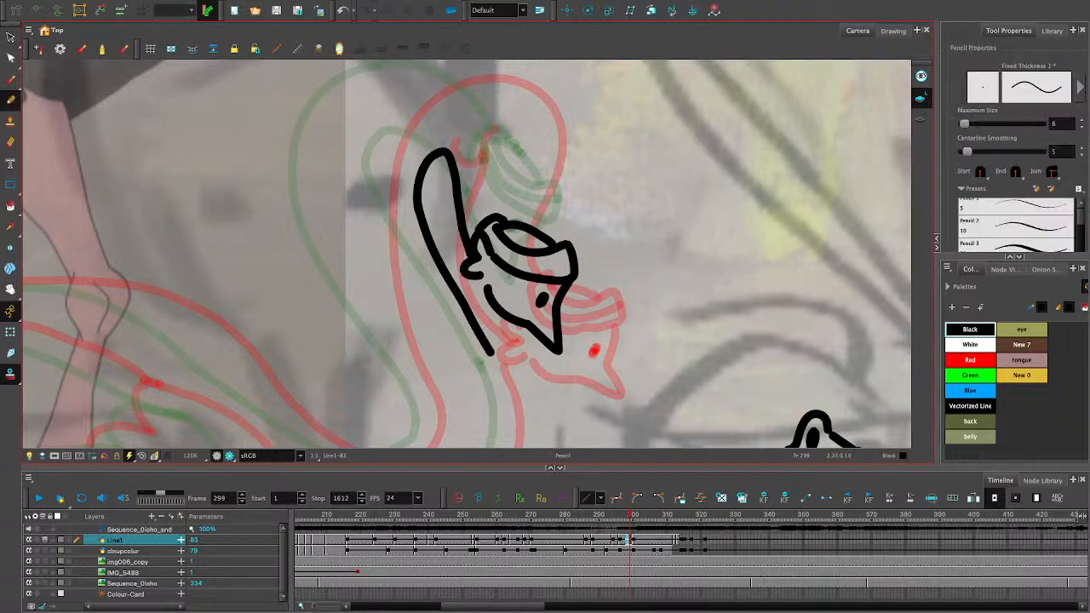
click(11, 290)
mouse_move(464, 353)
mouse_down()
mouse_move(419, 161)
mouse_move(408, 185)
mouse_up()
click(11, 100)
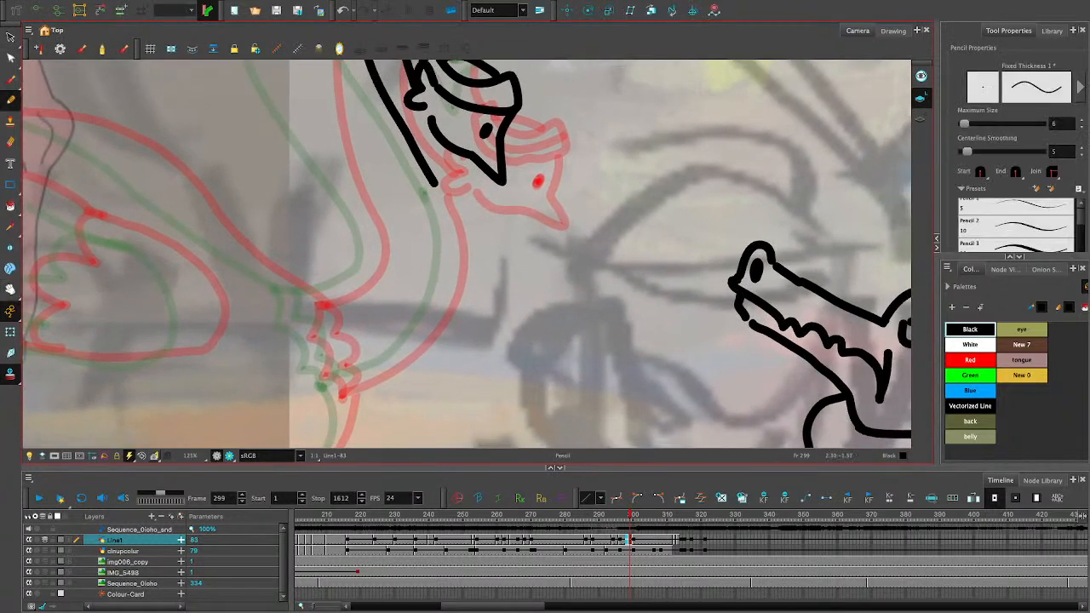
mouse_move(327, 389)
mouse_down()
mouse_move(381, 366)
mouse_move(429, 325)
mouse_move(453, 241)
mouse_move(444, 204)
mouse_up()
key(ctrl+z)
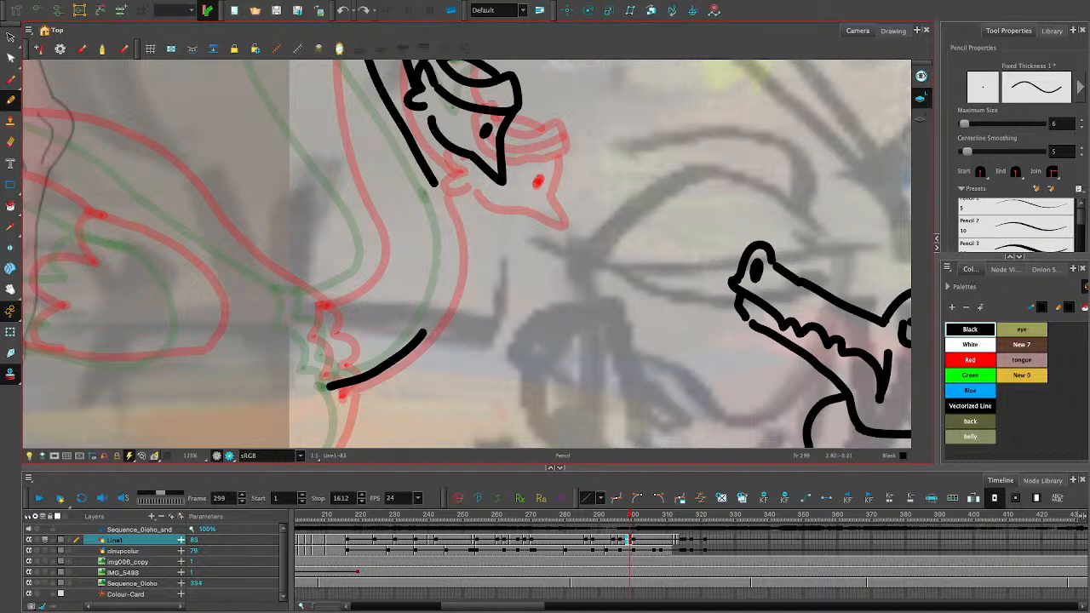
- Draw the front neck contour from the line behind the beak down to the short curve at the chest
drag(425, 330, 452, 250)
key(ctrl+z)
drag(426, 332, 453, 261)
key(ctrl+z)
mouse_move(424, 339)
mouse_down()
mouse_move(450, 260)
mouse_move(434, 179)
mouse_move(451, 259)
mouse_up()
key(ctrl+z)
key(ctrl+z)
mouse_move(432, 182)
mouse_down()
mouse_move(451, 253)
mouse_move(422, 332)
mouse_up()
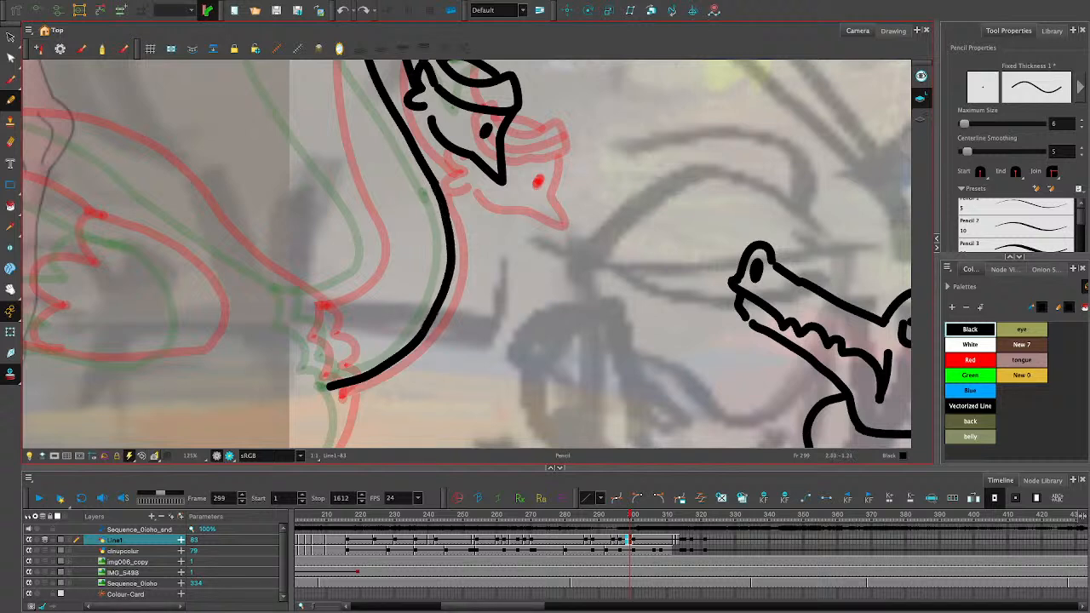
- Draw the short curve at the base of the back neck contour, rising from the body
key(alt+e)
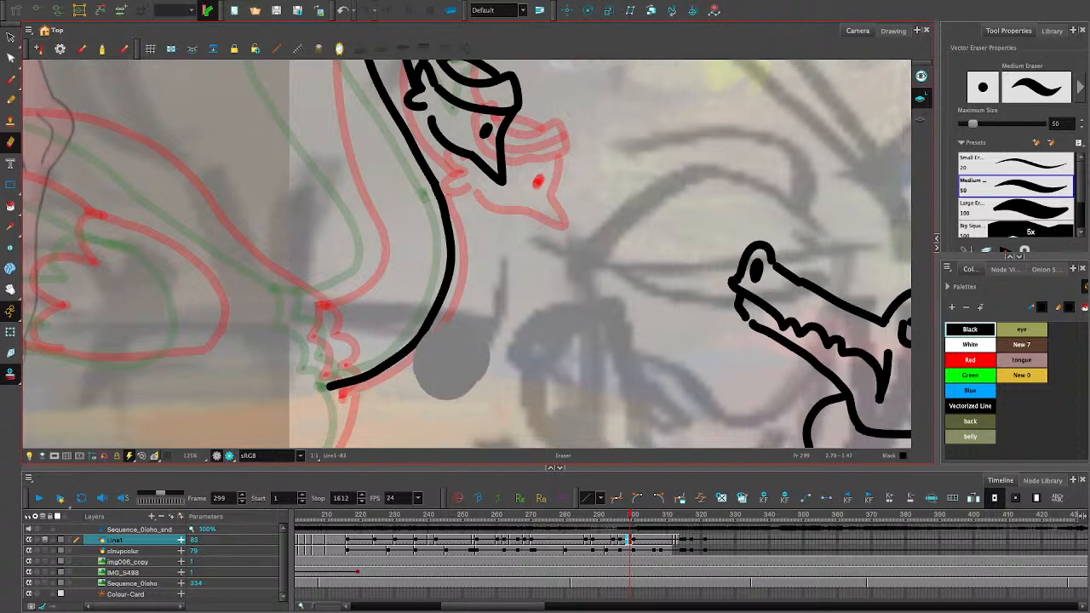
key(alt+slash)
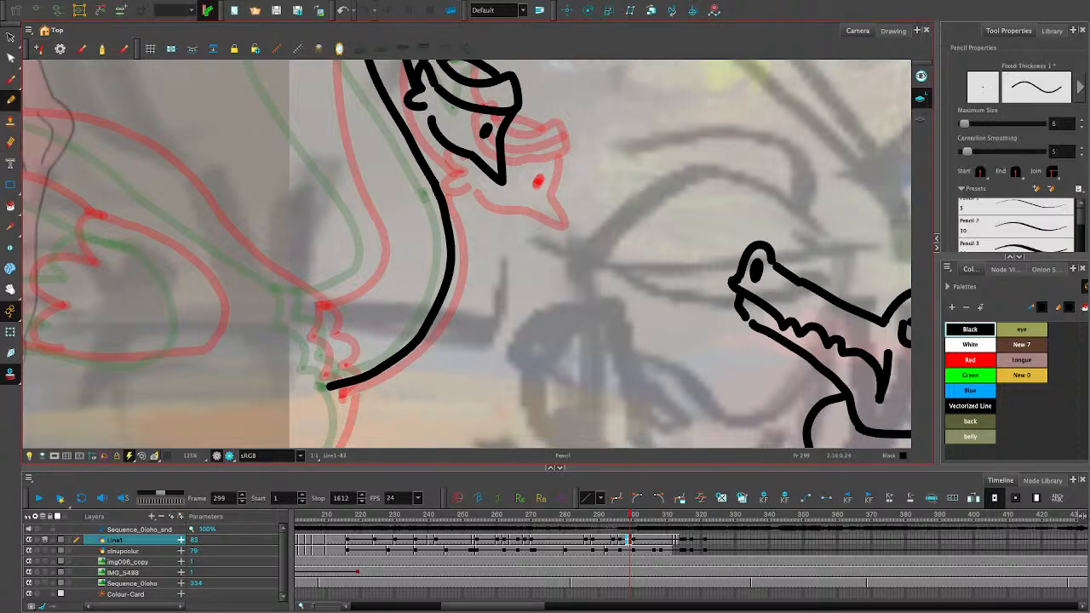
mouse_move(300, 300)
mouse_down()
mouse_move(353, 283)
mouse_move(369, 236)
mouse_up()
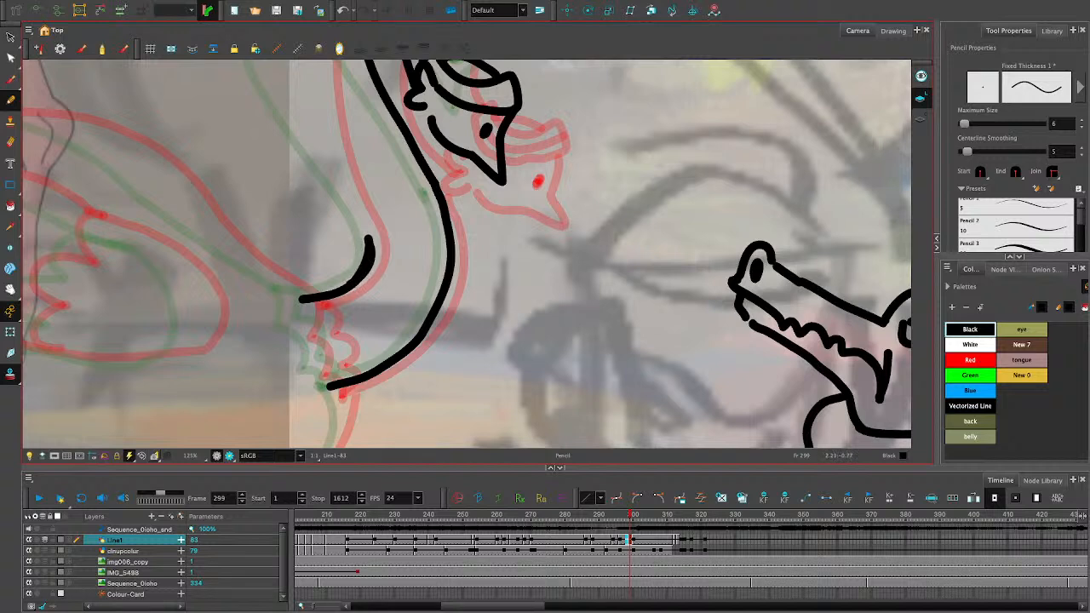
key(ctrl+z)
mouse_move(294, 301)
mouse_down()
mouse_move(342, 290)
mouse_move(371, 258)
mouse_move(370, 232)
mouse_move(316, 133)
mouse_up()
key(ctrl+z)
key(ctrl+z)
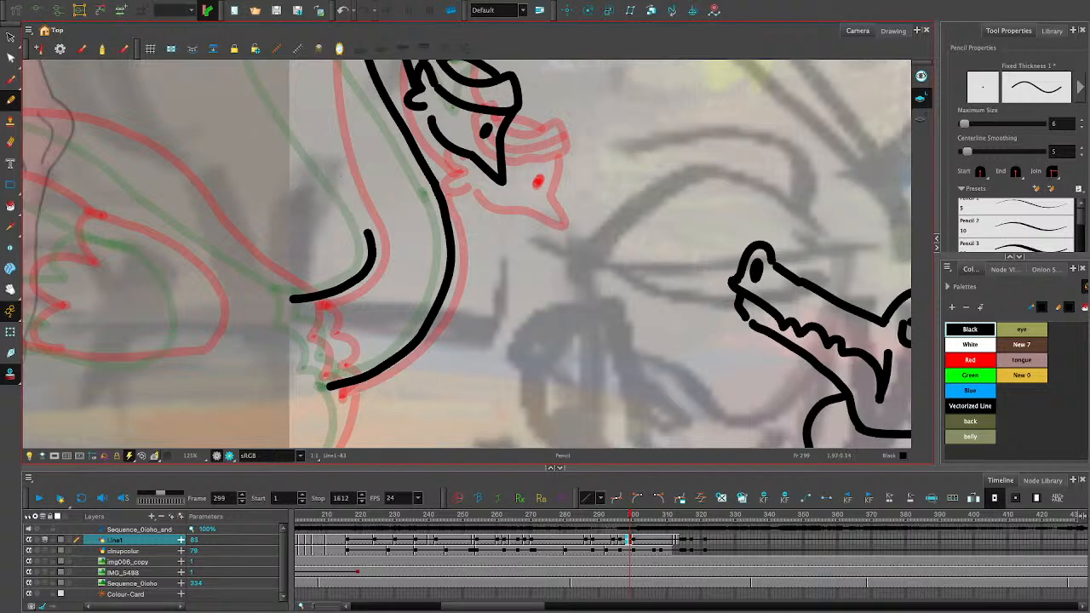
- Draw the outer neck contour from the short base curve up toward the top of the neck bend
key(space)
mouse_move(408, 154)
mouse_down()
mouse_move(434, 335)
mouse_move(412, 307)
mouse_up()
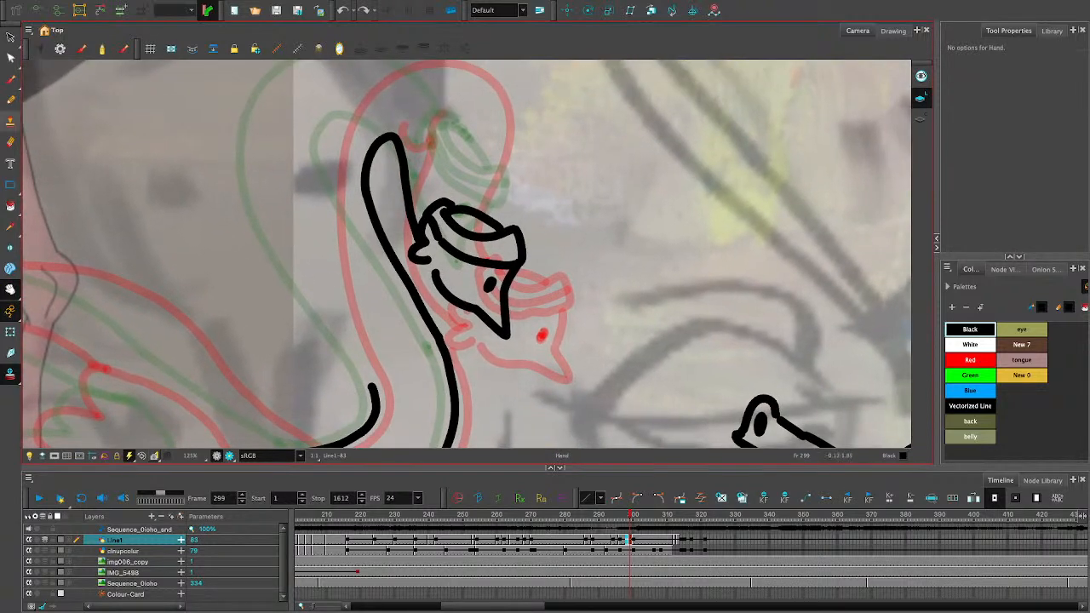
click(10, 101)
mouse_move(373, 390)
mouse_down()
mouse_move(310, 260)
mouse_move(292, 189)
mouse_move(297, 127)
mouse_move(323, 85)
mouse_up()
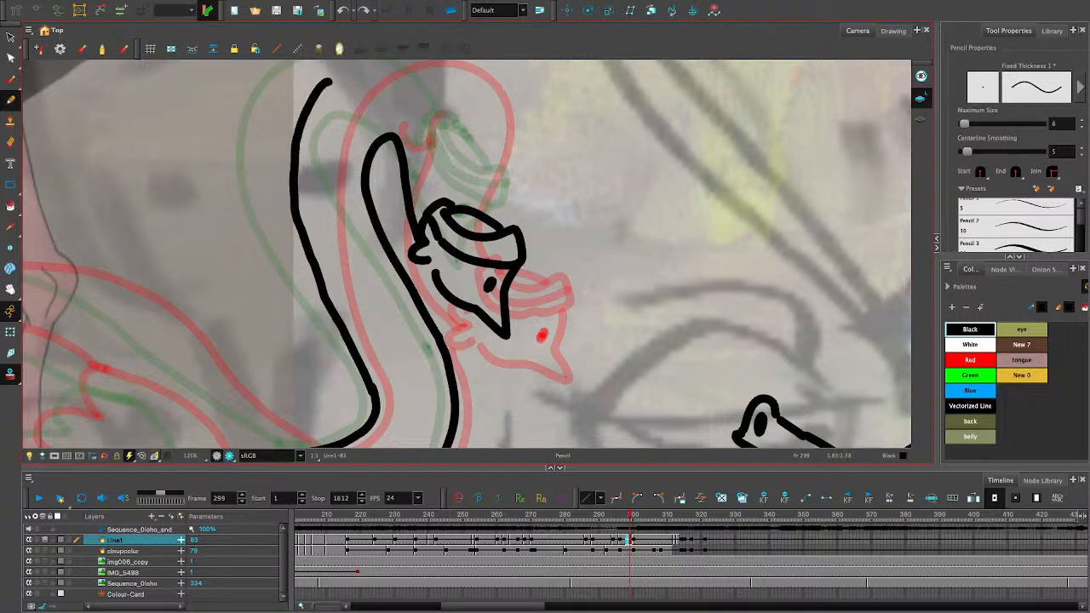
key(ctrl+z)
key(ctrl+shift+z)
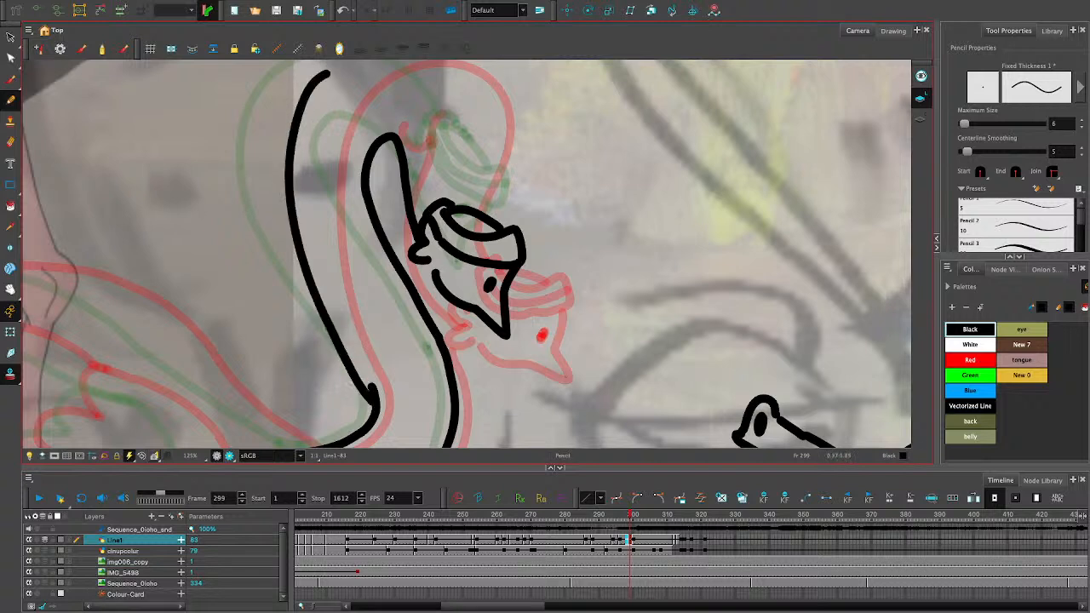
- Shorten the outer neck stroke to meet the base curve and reshape its lower part into a smooth line
key(alt+s)
click(323, 297)
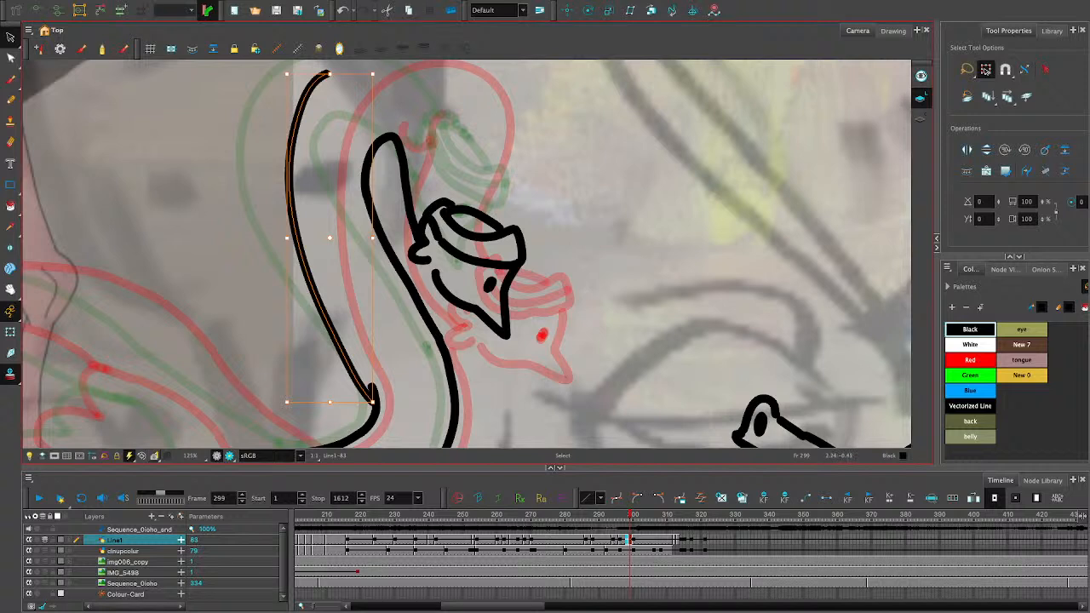
drag(373, 400, 374, 385)
key(alt+q)
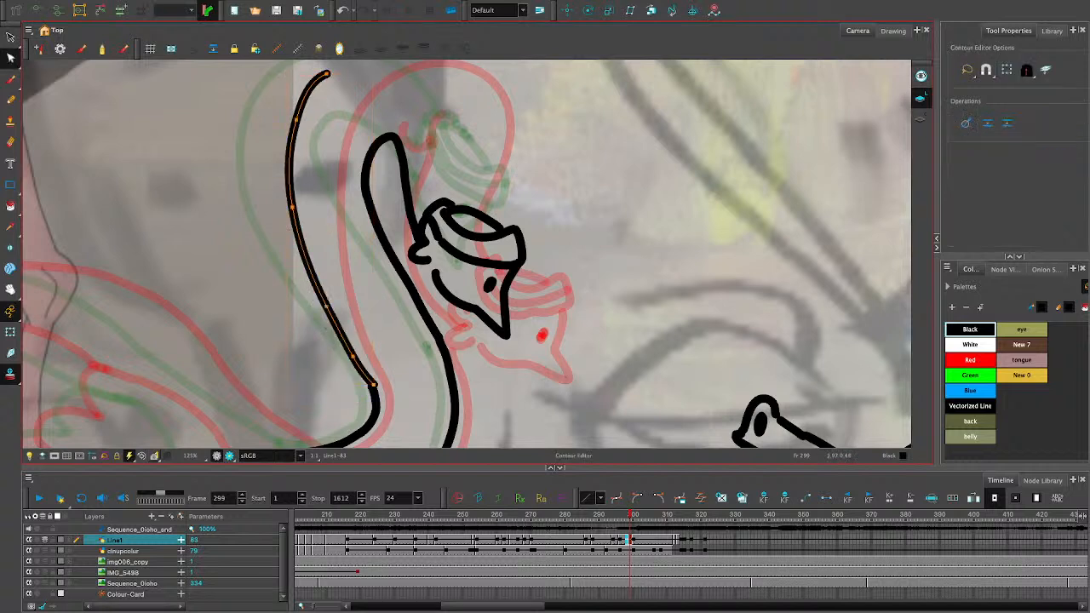
drag(373, 385, 370, 387)
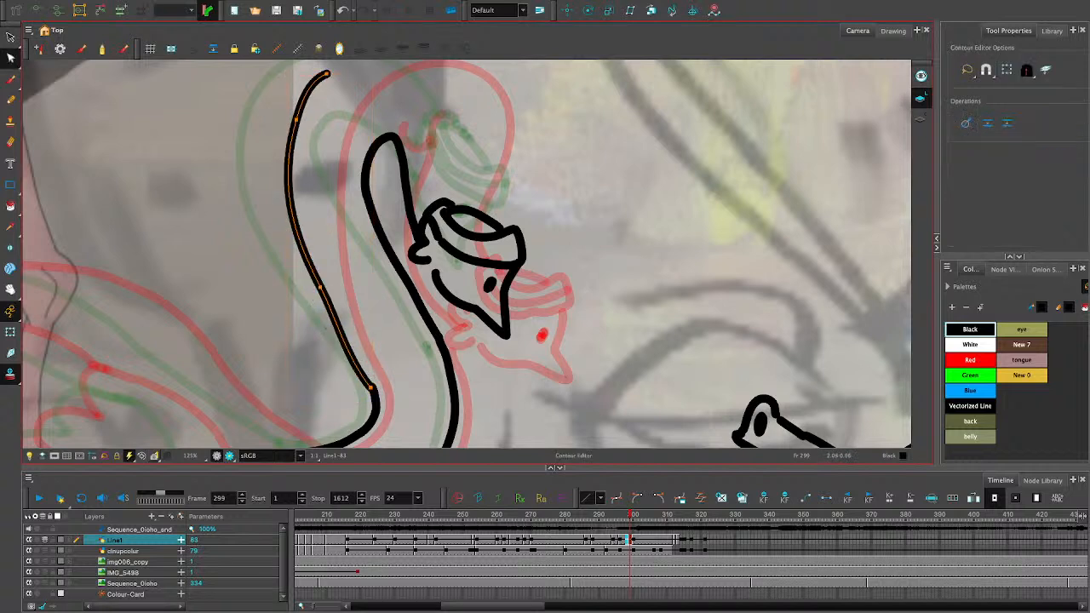
mouse_move(321, 288)
mouse_down()
mouse_move(351, 337)
mouse_move(353, 322)
mouse_up()
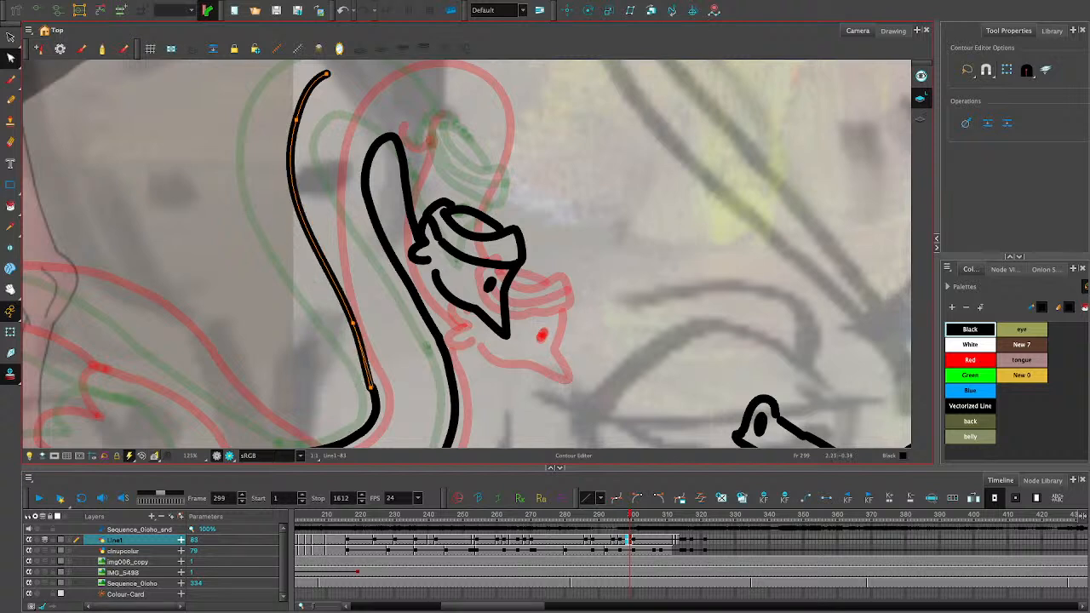
drag(370, 388, 372, 389)
drag(354, 323, 308, 262)
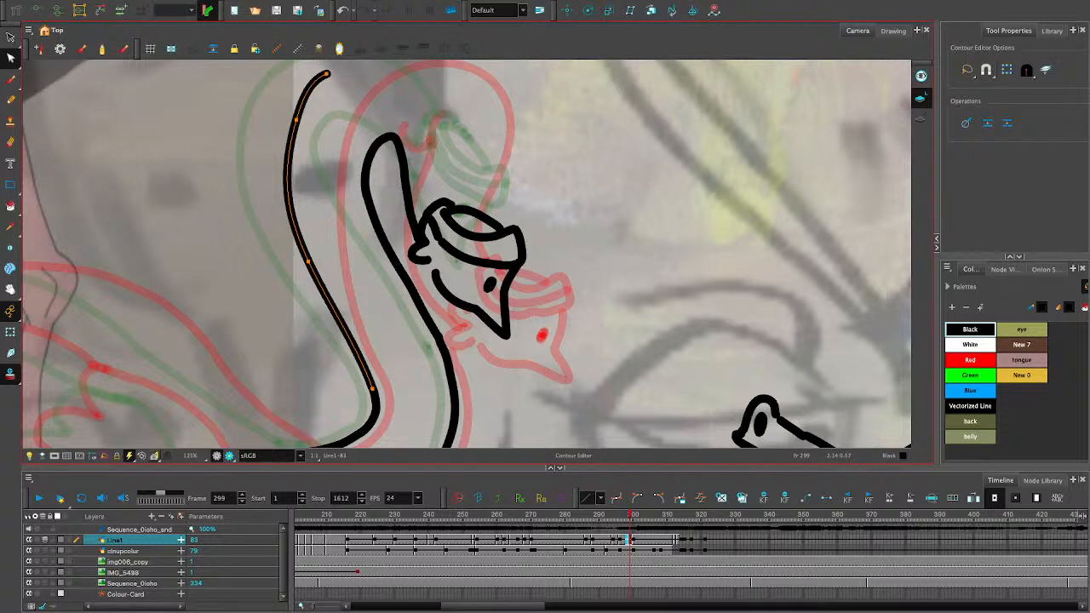
- Extend the upper end of the outer neck contour toward the bend and smooth it by removing the surplus middle point
drag(296, 119, 294, 110)
drag(326, 74, 359, 66)
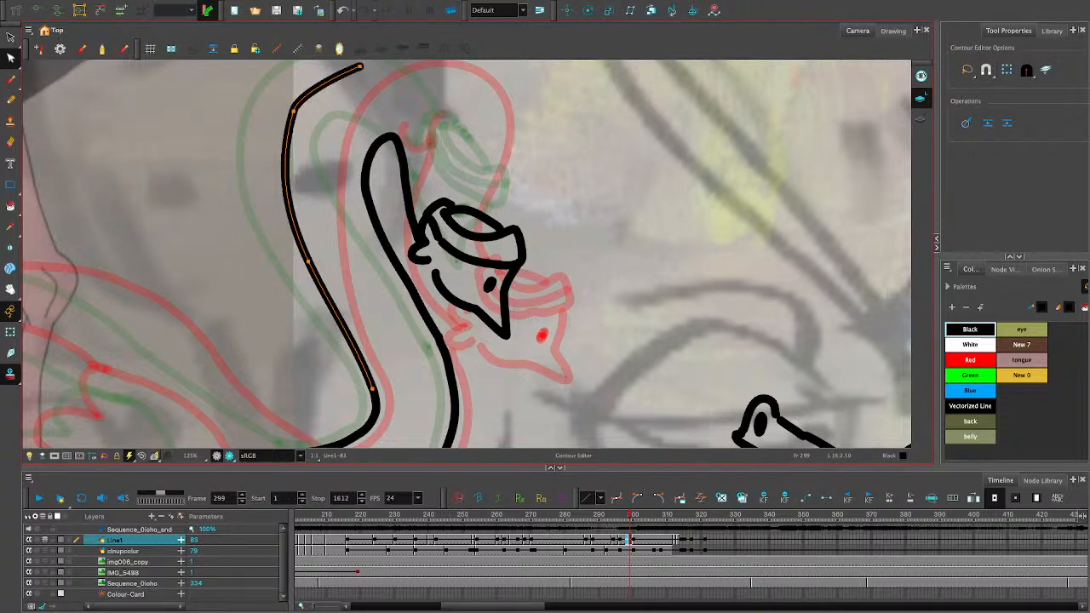
click(309, 261)
key(Delete)
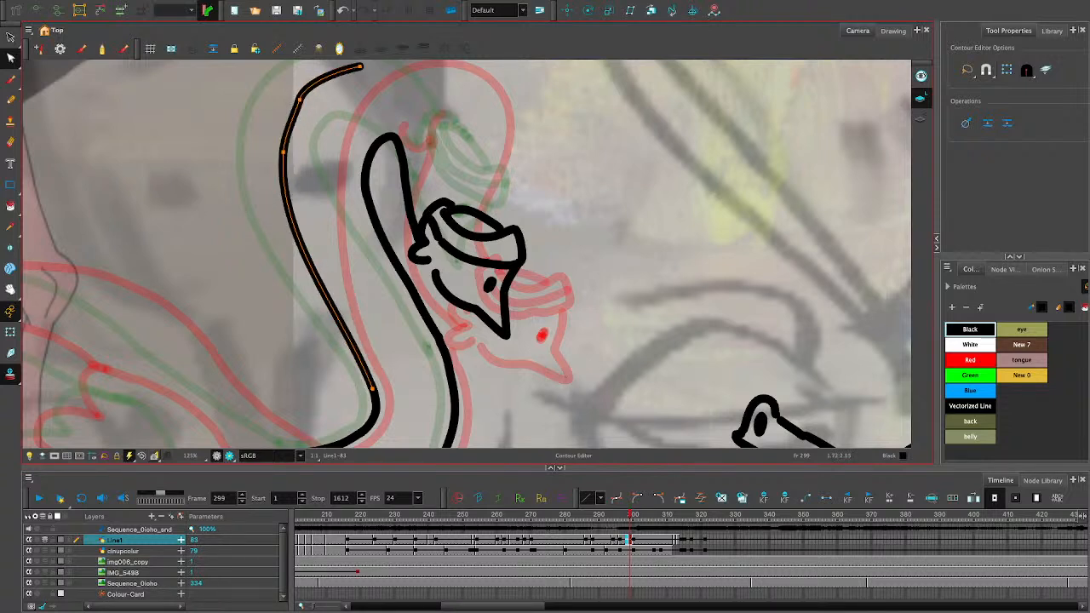
mouse_move(294, 111)
mouse_down()
mouse_move(299, 101)
mouse_move(292, 109)
mouse_up()
click(303, 107)
click(294, 103)
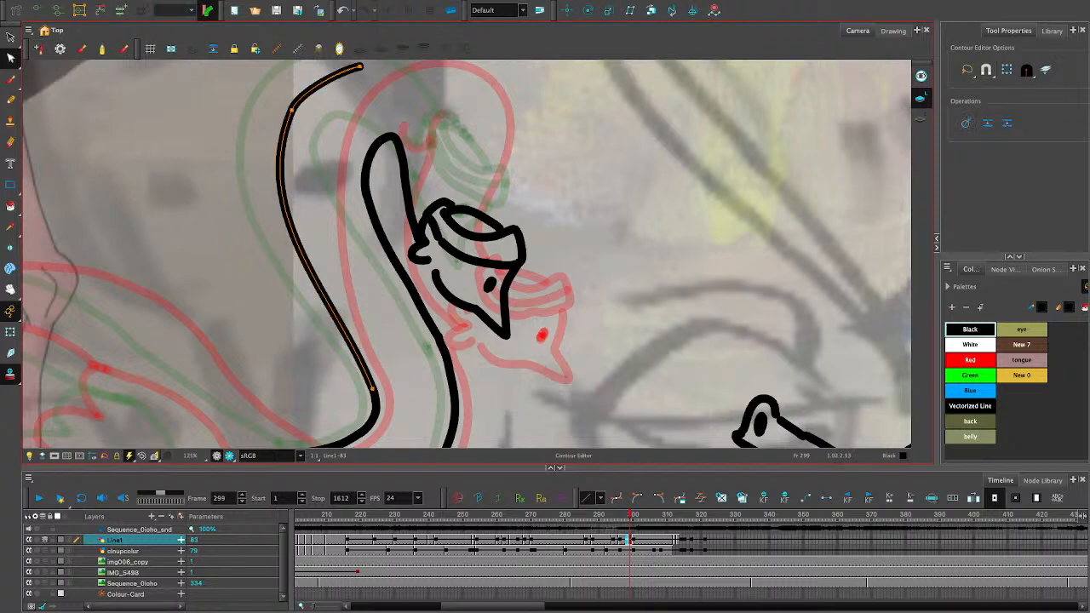
click(221, 170)
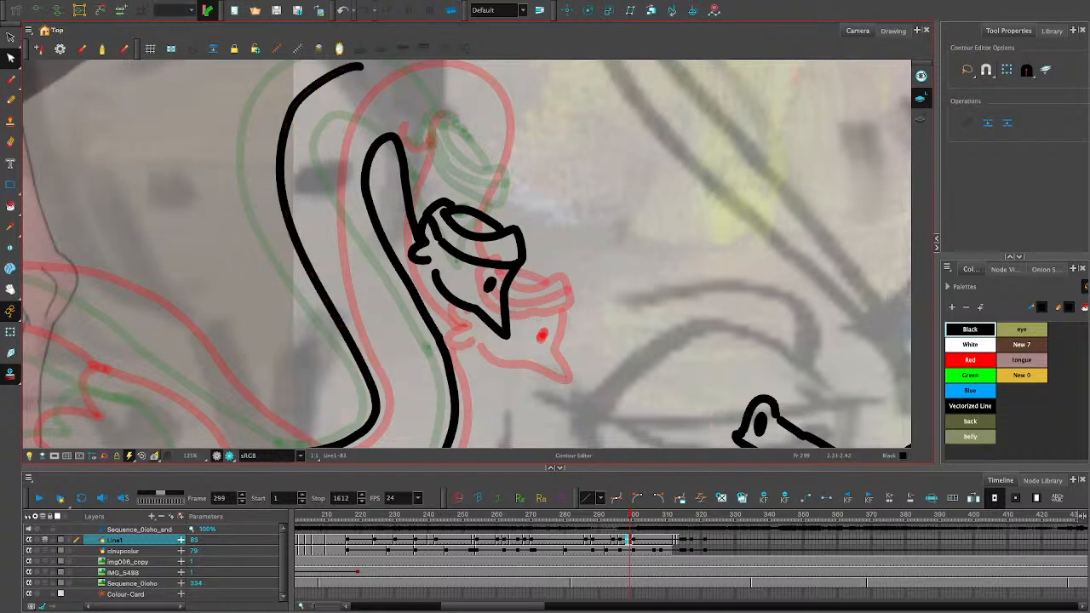
- Draw the top of the neck bend from the head up and over to the end of the outer contour
click(11, 289)
drag(409, 222, 333, 339)
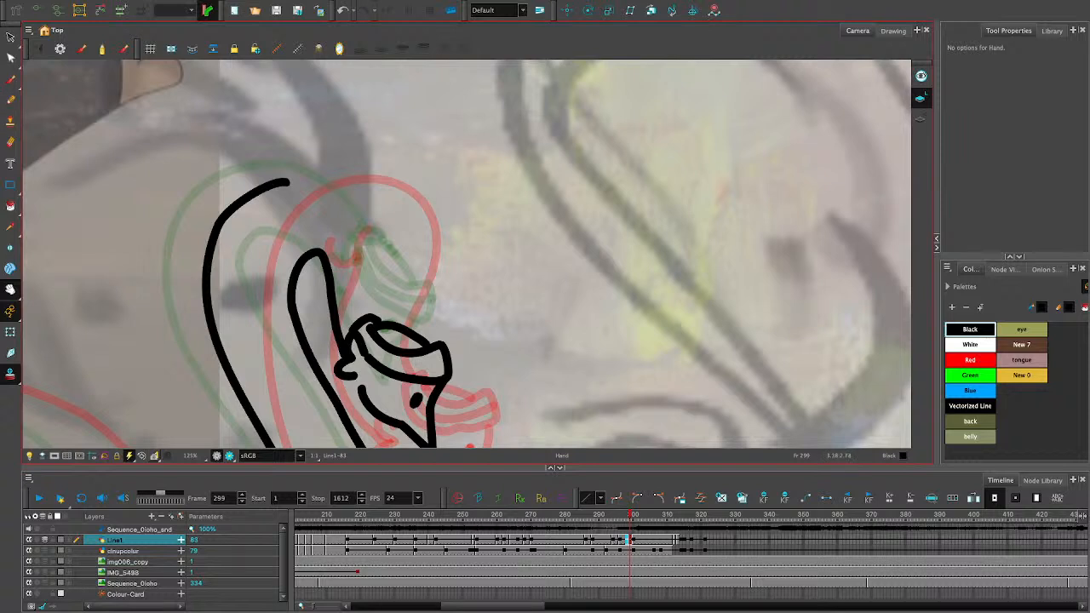
click(10, 99)
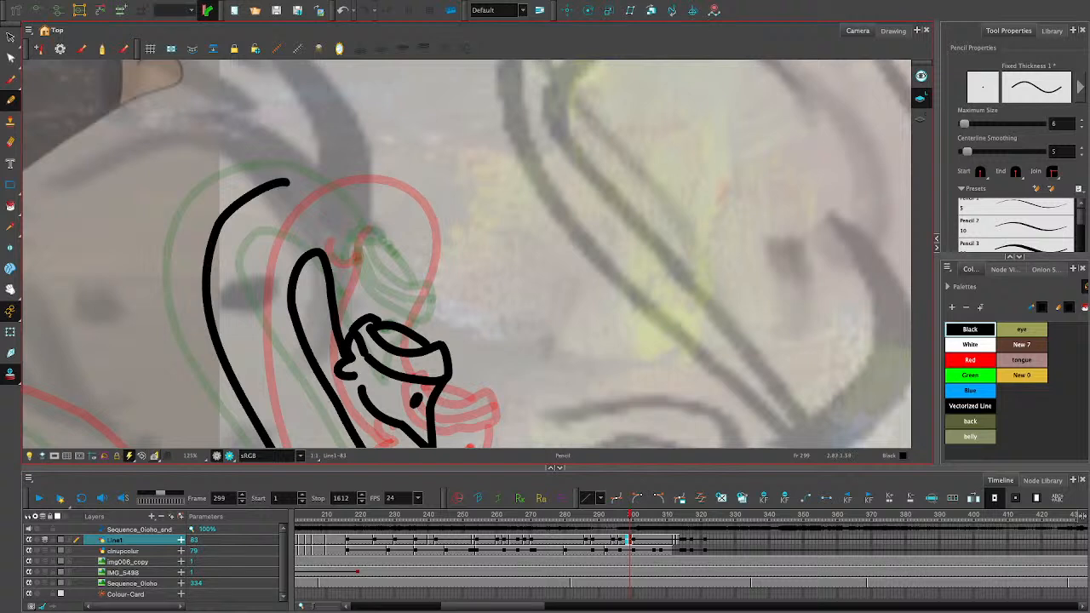
drag(388, 322, 399, 226)
key(ctrl+z)
drag(397, 322, 402, 225)
key(ctrl+z)
mouse_move(397, 322)
mouse_down()
mouse_move(381, 200)
mouse_move(269, 180)
mouse_up()
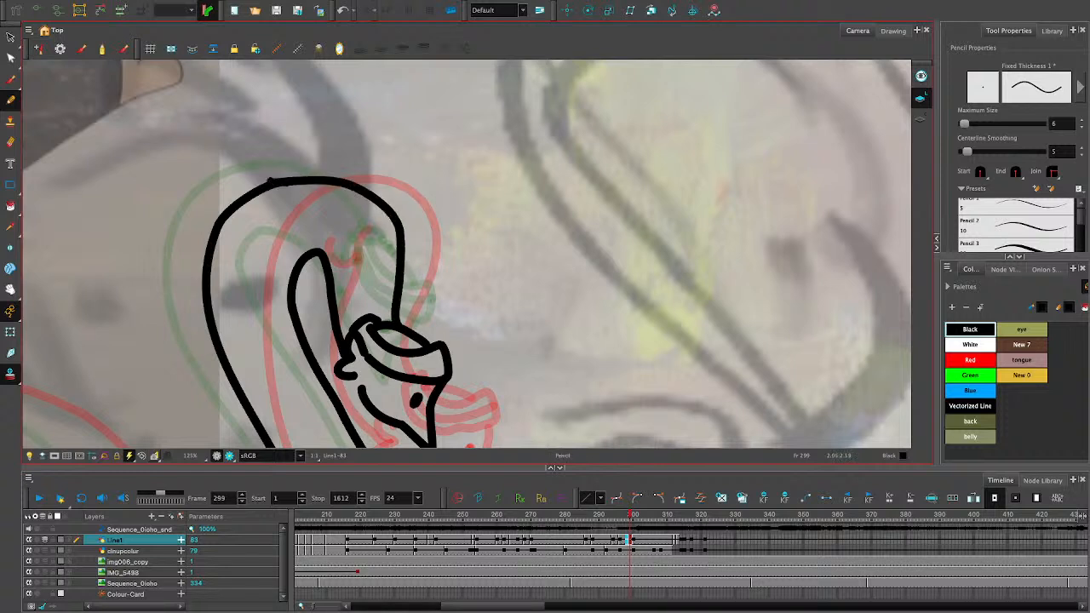
- Adjust the width of the new neck bend stroke so it sits closer to the head and overlaps the outer contour
key(alt+s)
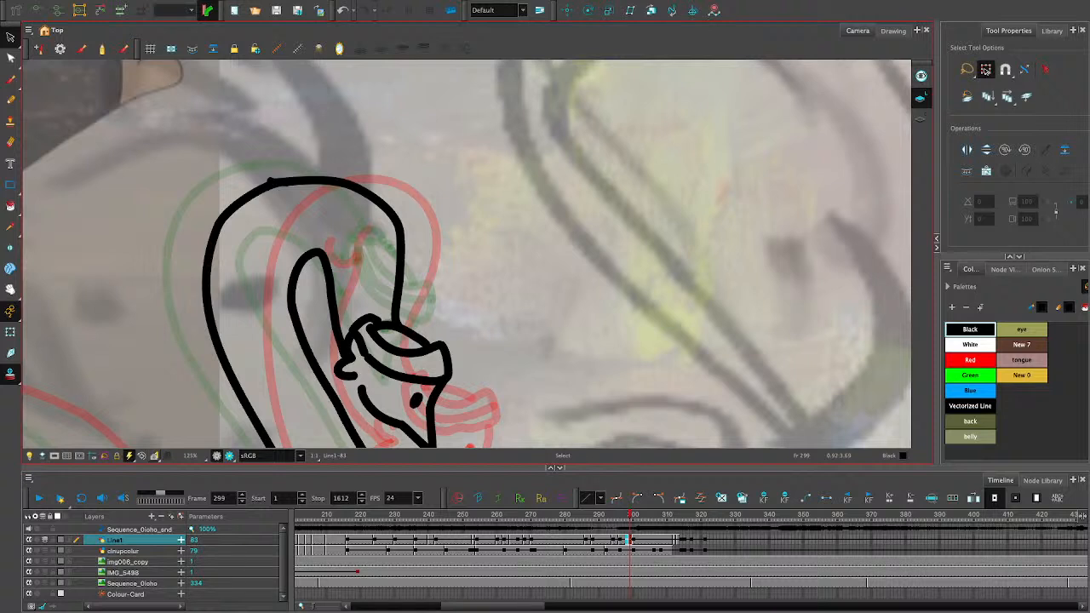
drag(385, 143, 403, 208)
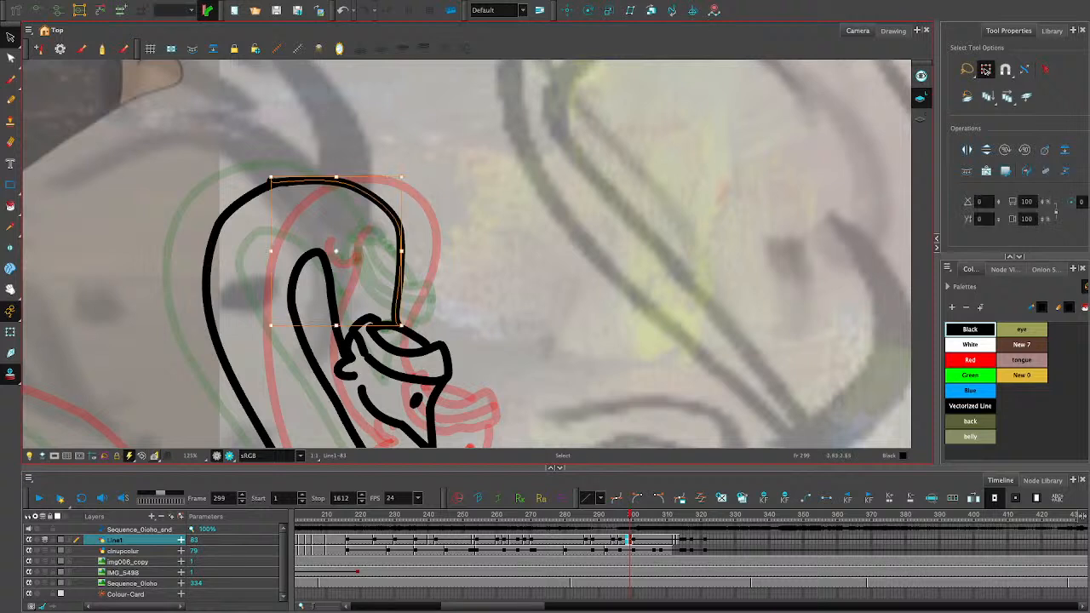
drag(366, 176, 355, 178)
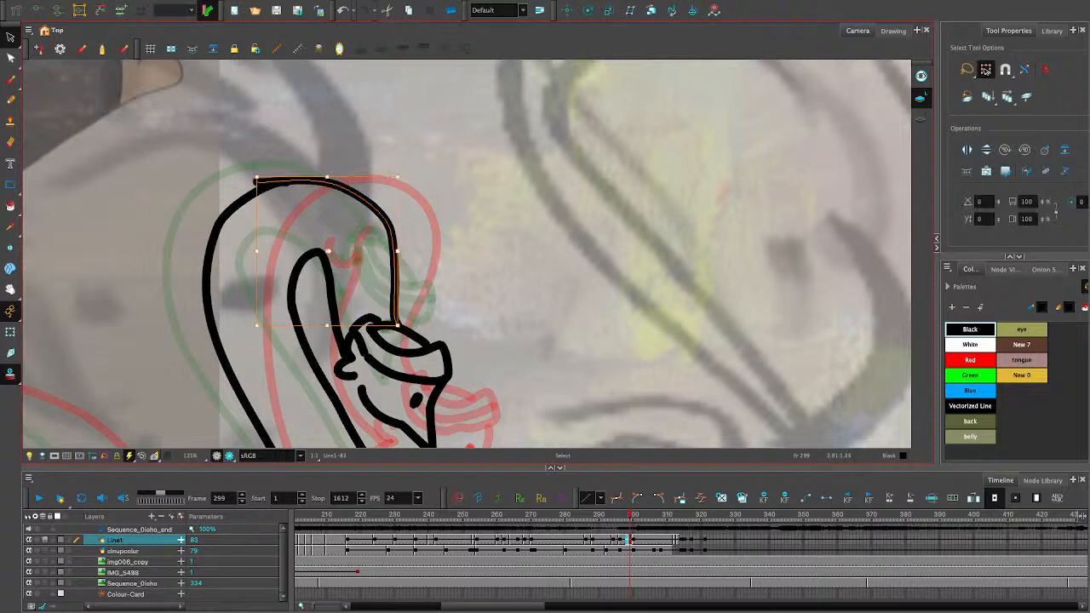
key(Escape)
click(395, 270)
drag(397, 251, 393, 251)
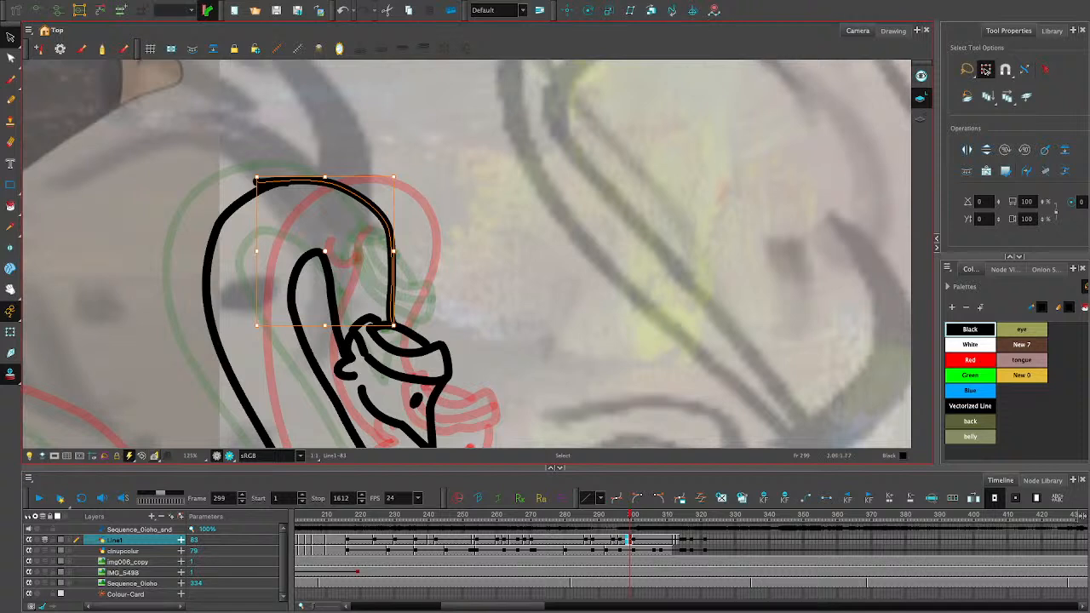
click(11, 99)
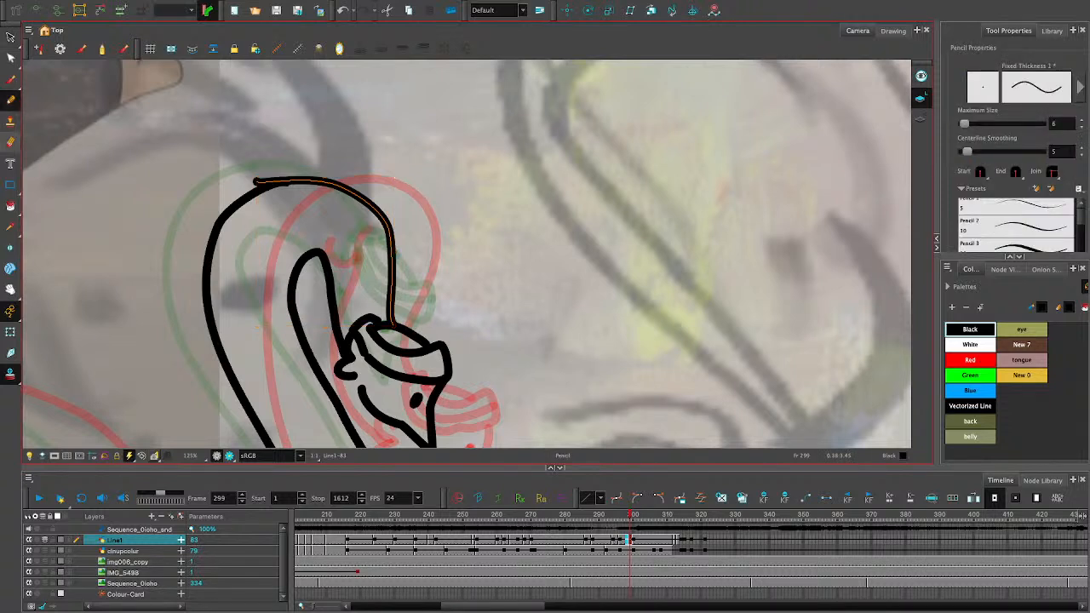
click(10, 143)
drag(305, 203, 283, 207)
key(ctrl+z)
mouse_move(290, 210)
mouse_down()
mouse_move(291, 201)
mouse_move(284, 221)
mouse_move(273, 206)
mouse_up()
key(ctrl+z)
- Cut off and delete the overlapping stroke end where the bend meets the outer neck contour
click(10, 38)
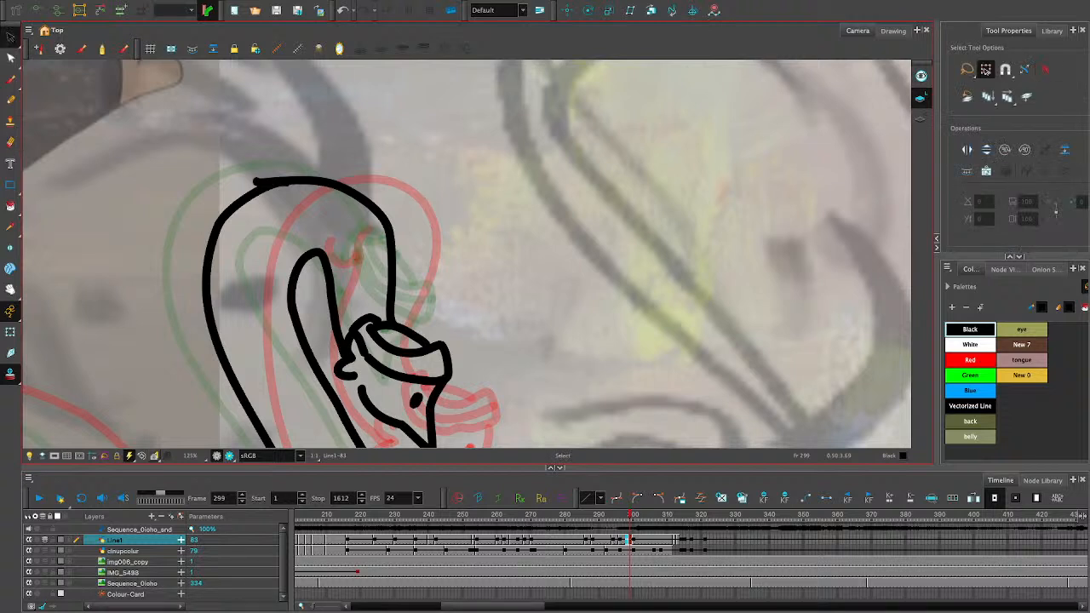
click(80, 48)
drag(313, 139, 234, 195)
key(Delete)
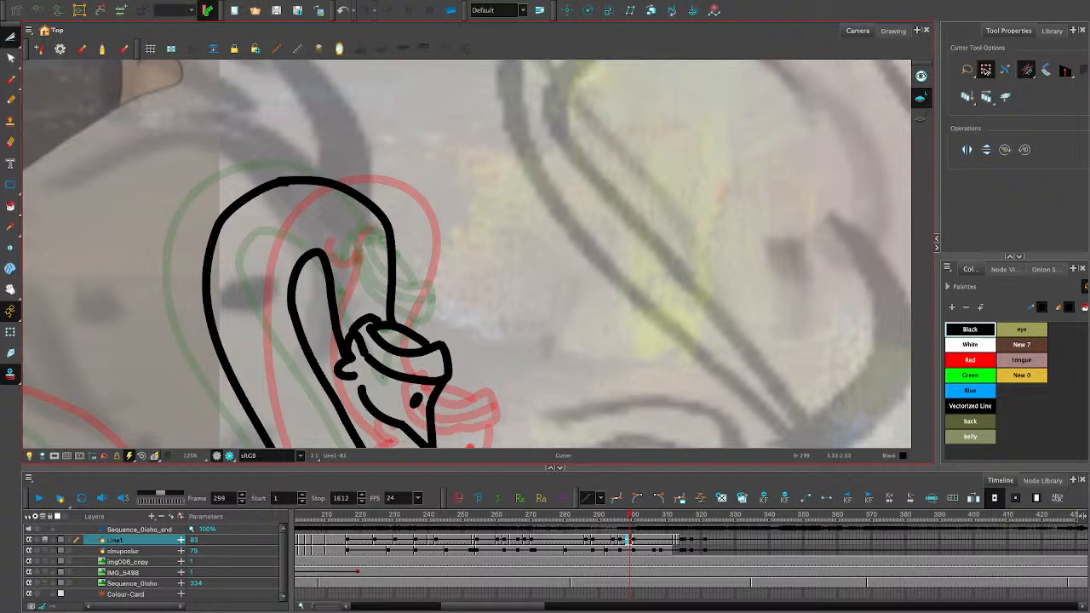
click(10, 37)
click(41, 40)
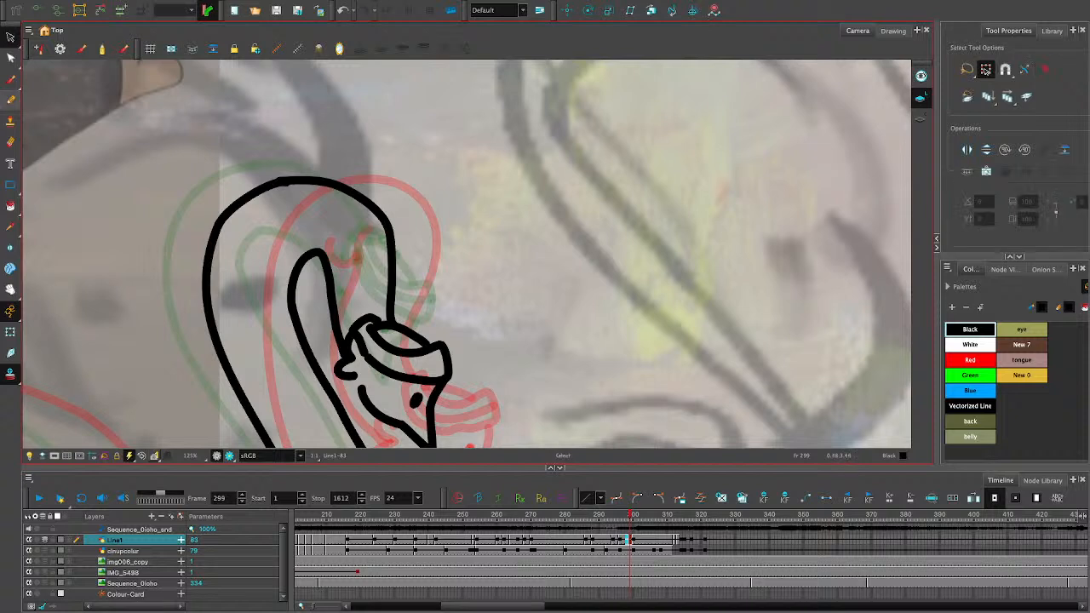
key(alt+x)
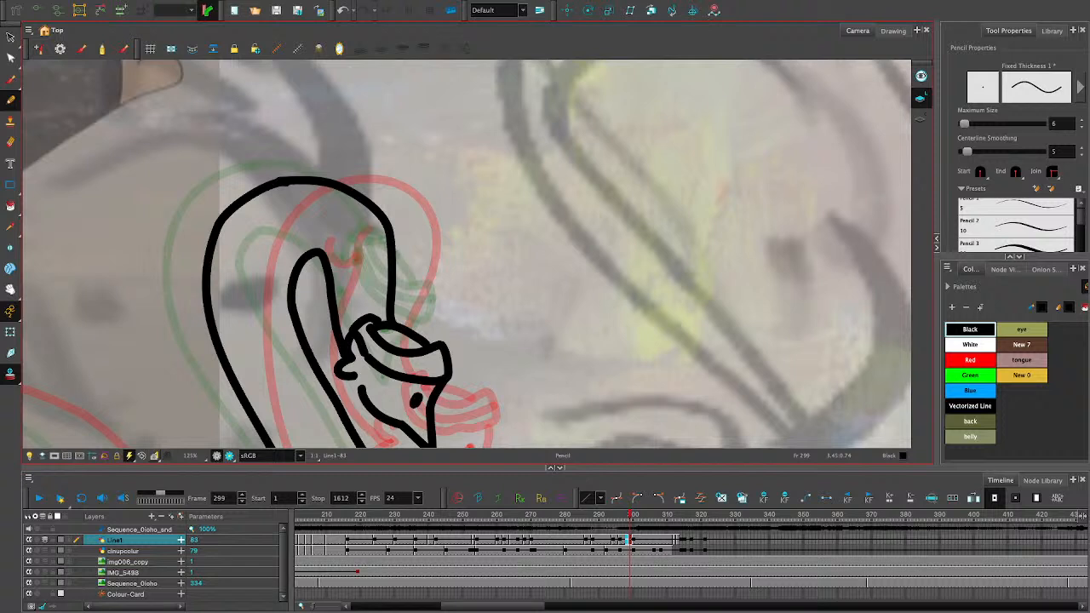
- Raise the top of the outer neck contour and stretch the bend stroke upward to meet it
click(10, 37)
click(209, 311)
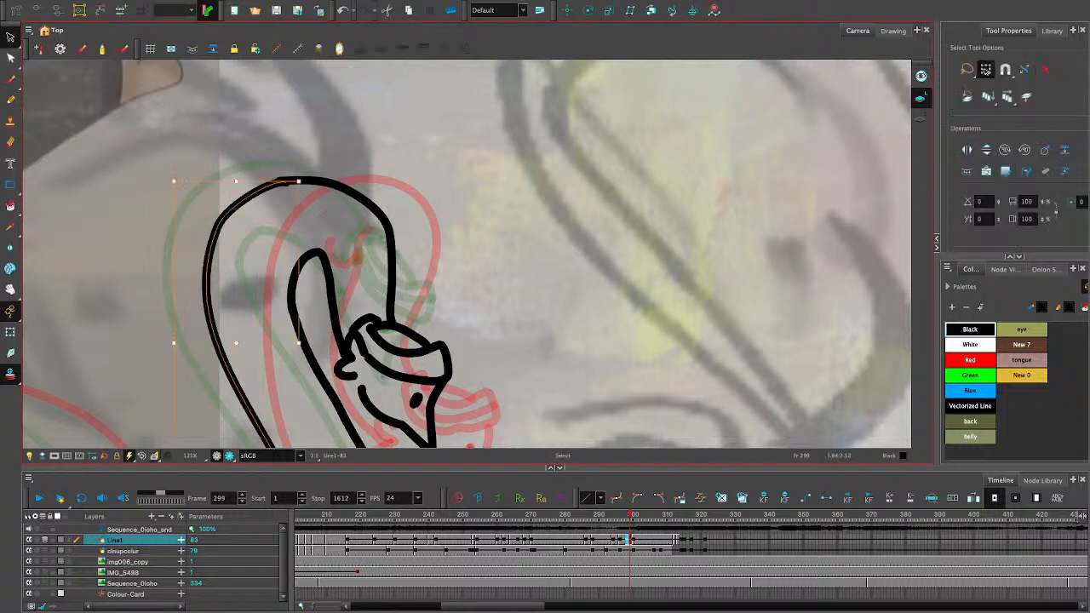
drag(210, 311, 209, 299)
click(383, 216)
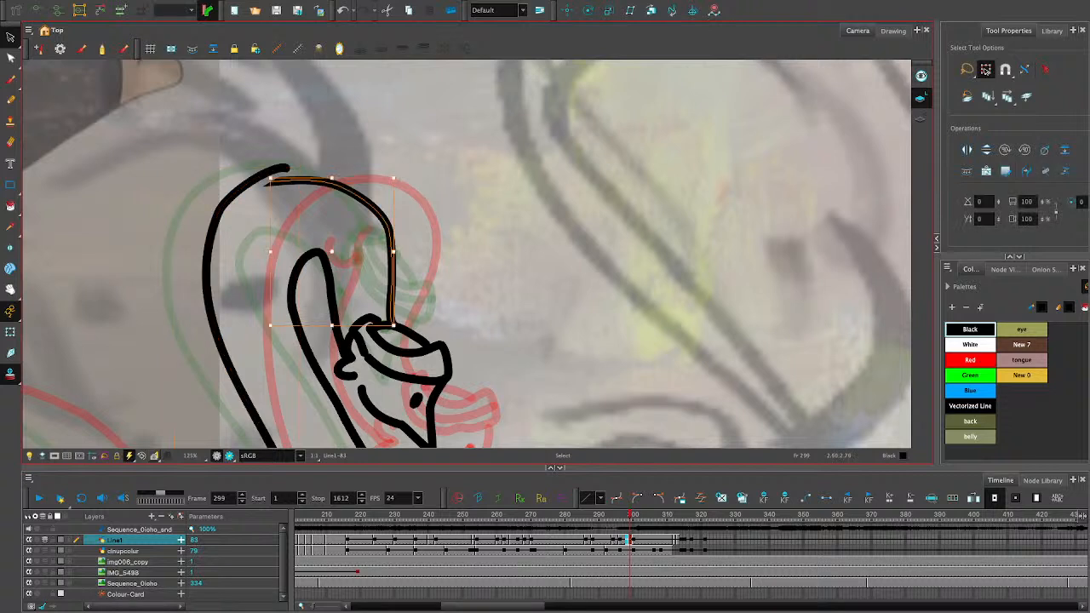
drag(331, 178, 331, 166)
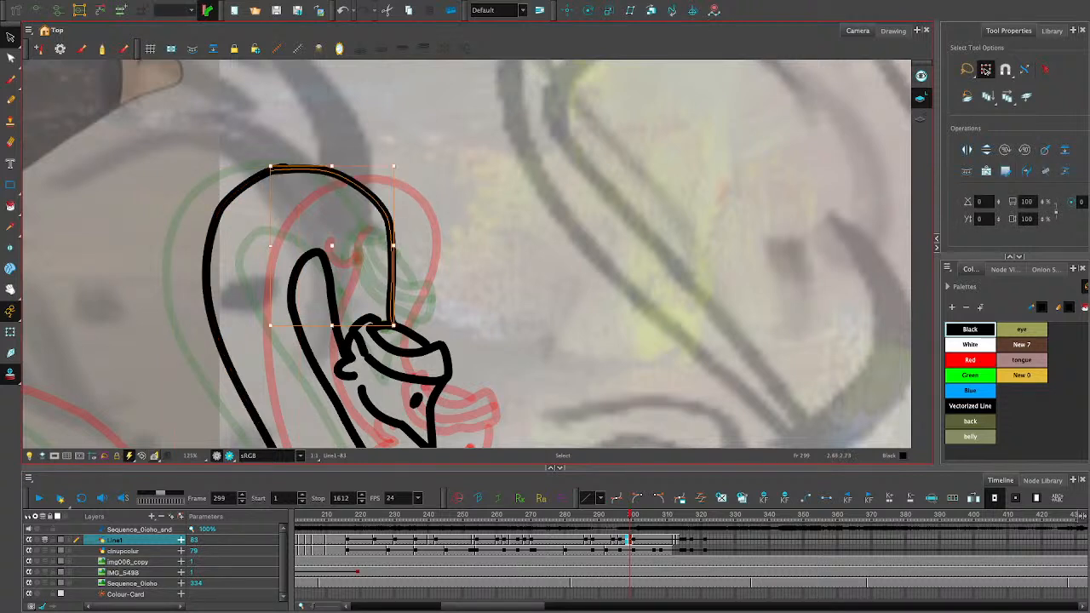
- Narrow the outer neck contour slightly toward the inner neck line and lower the top of the bend stroke a little to match
key(Escape)
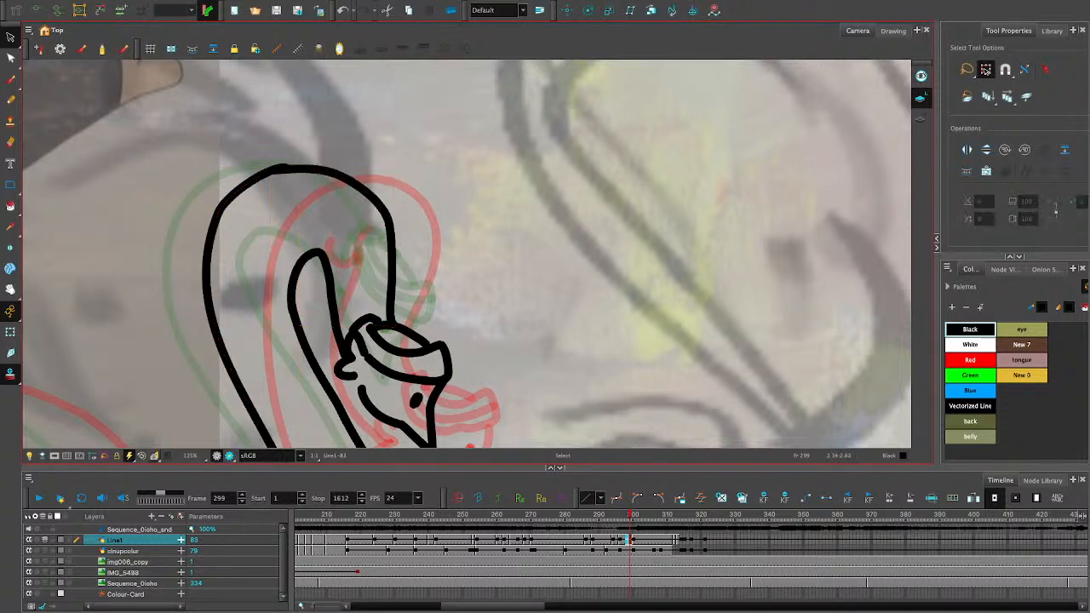
click(208, 271)
drag(173, 335, 182, 336)
key(Escape)
click(390, 228)
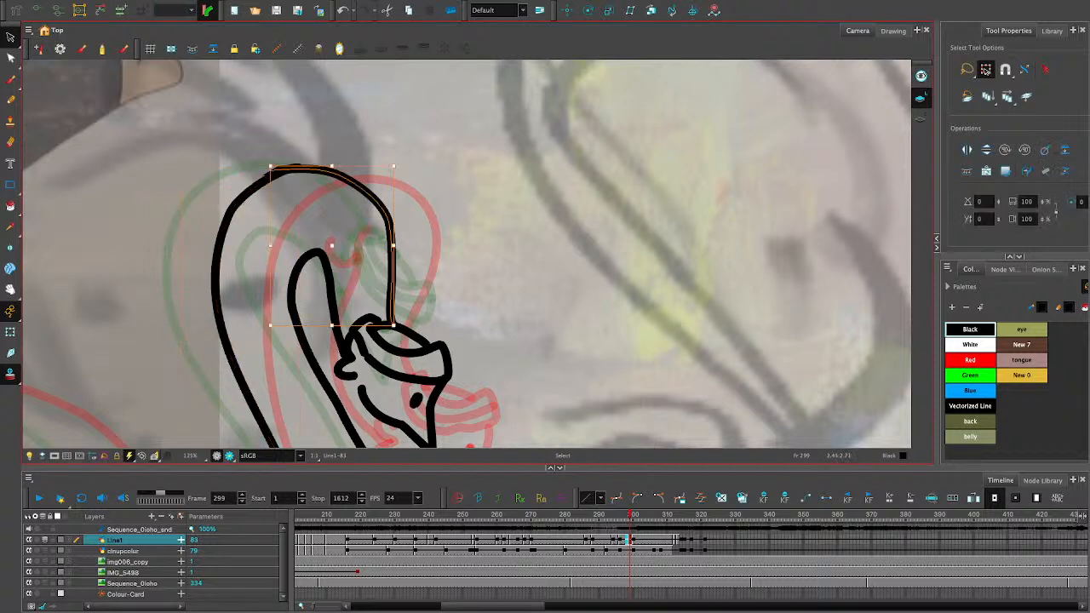
drag(331, 166, 331, 168)
key(Escape)
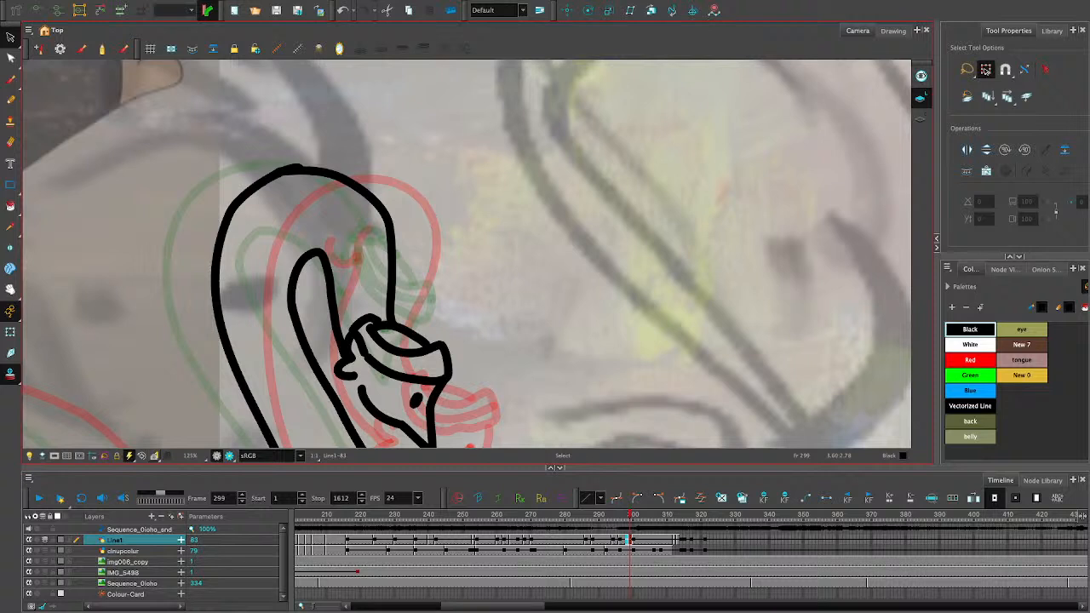
- Try to draw the ostrich's back contour with the Pencil tool, joining the neck base between the onion-skin outlines
click(10, 289)
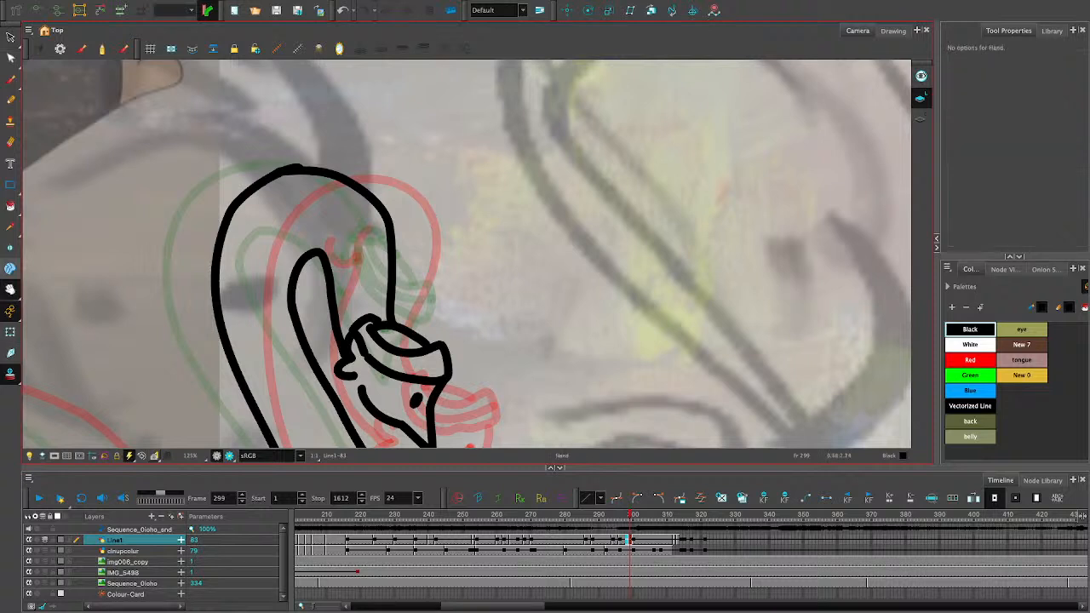
drag(272, 337, 319, 104)
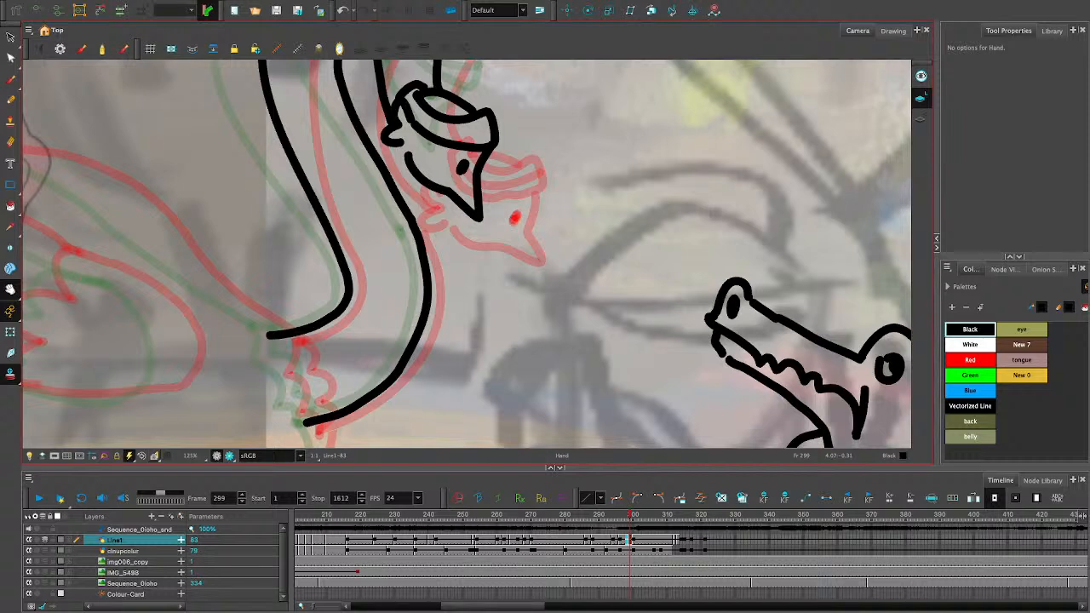
drag(466, 213, 585, 160)
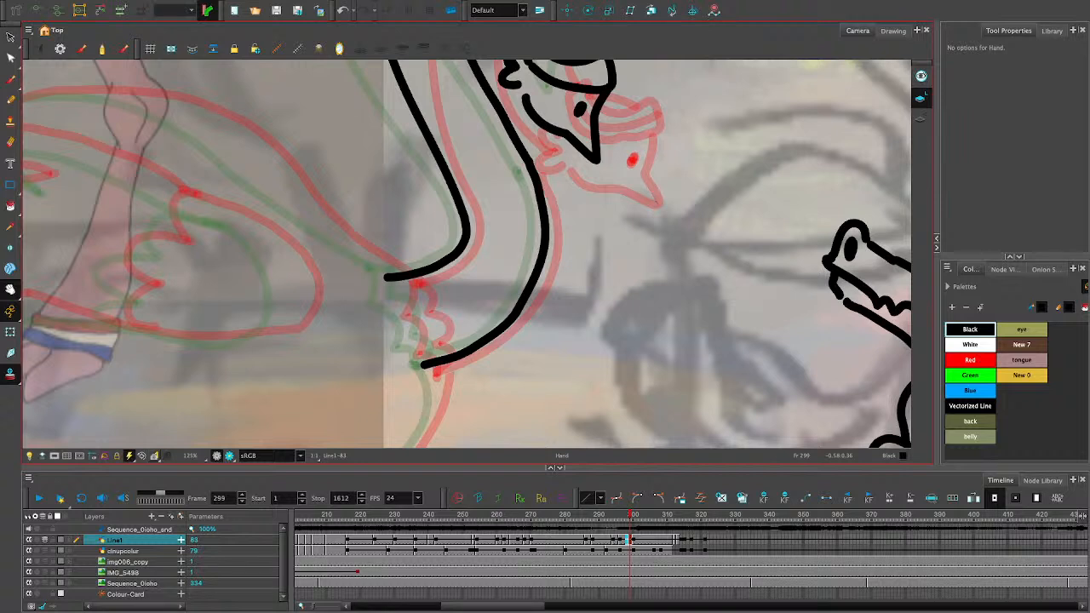
drag(281, 221, 455, 224)
click(10, 100)
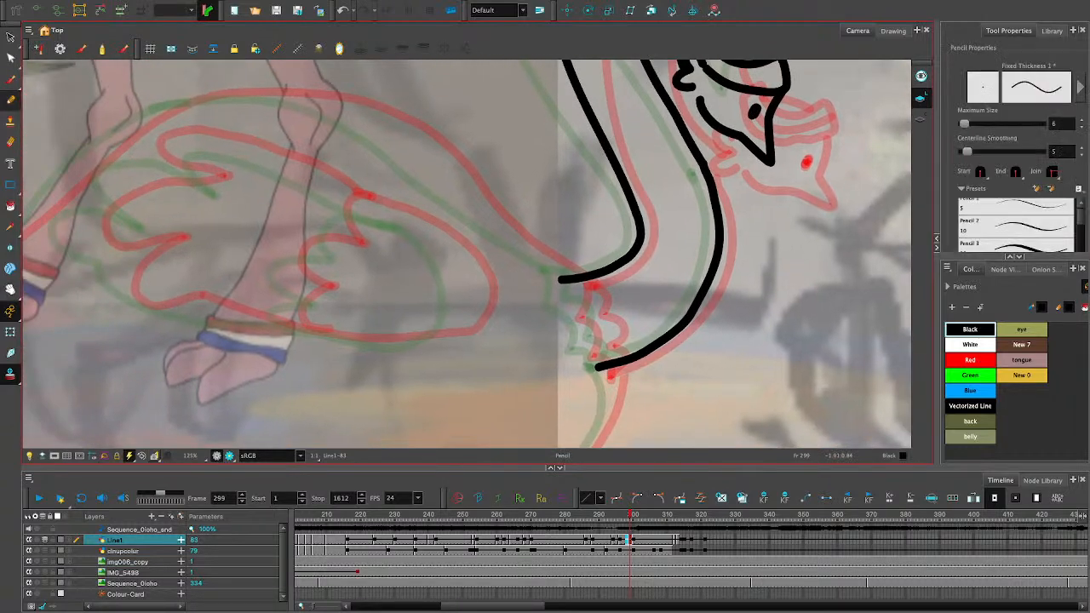
mouse_move(434, 143)
mouse_down()
mouse_move(586, 278)
mouse_move(456, 194)
mouse_up()
key(ctrl+z)
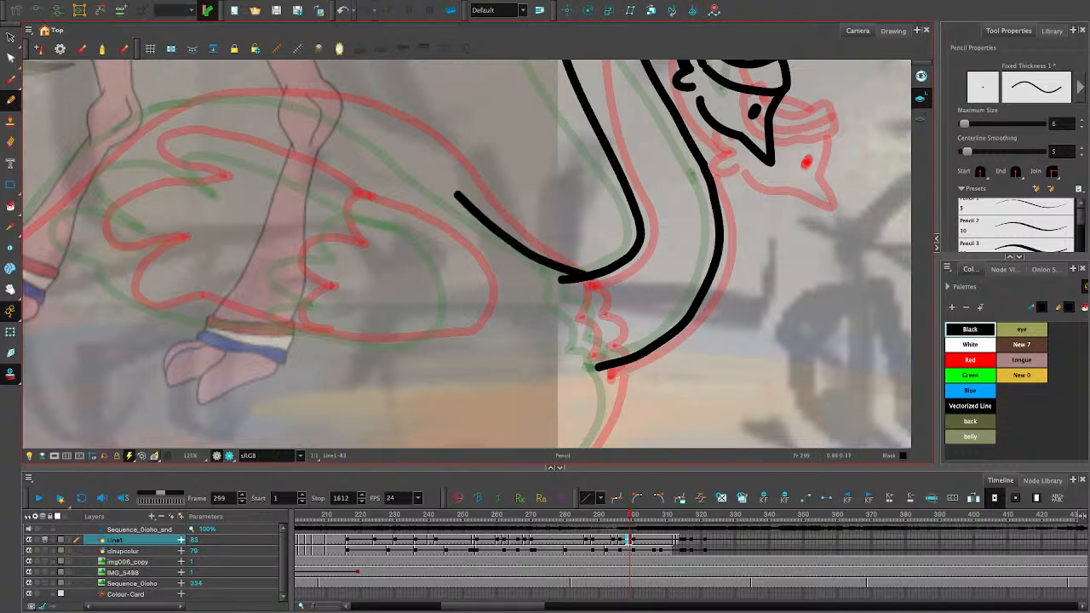
key(ctrl+z)
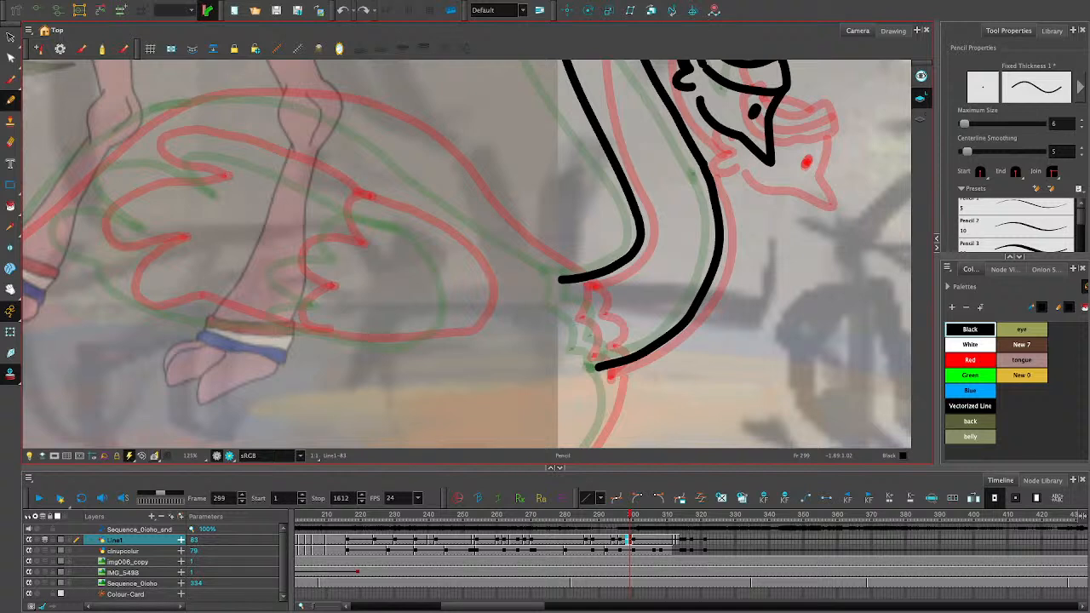
drag(452, 196, 599, 280)
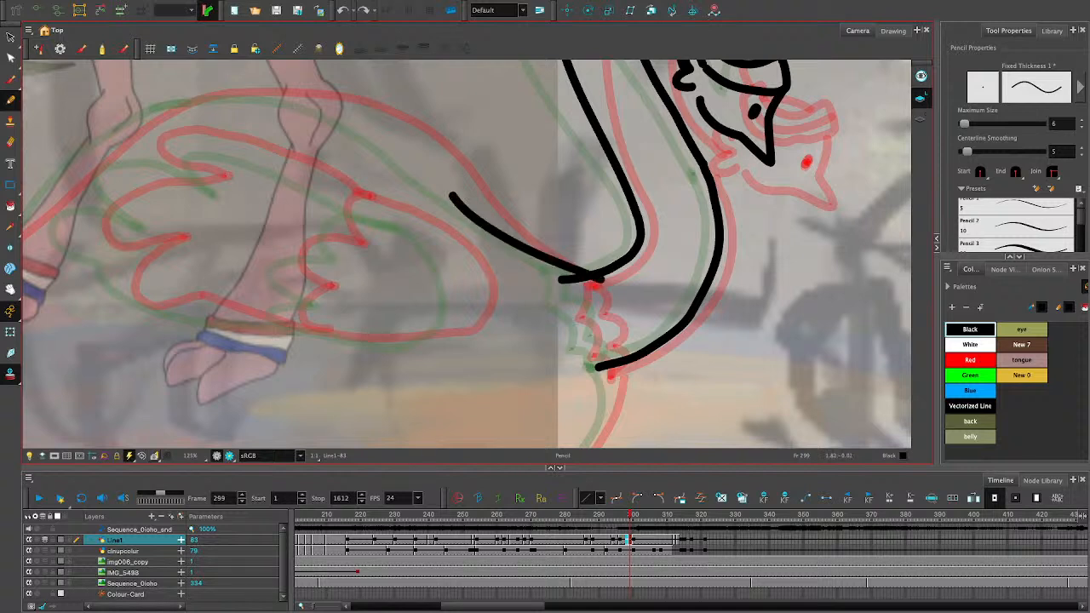
key(ctrl+z)
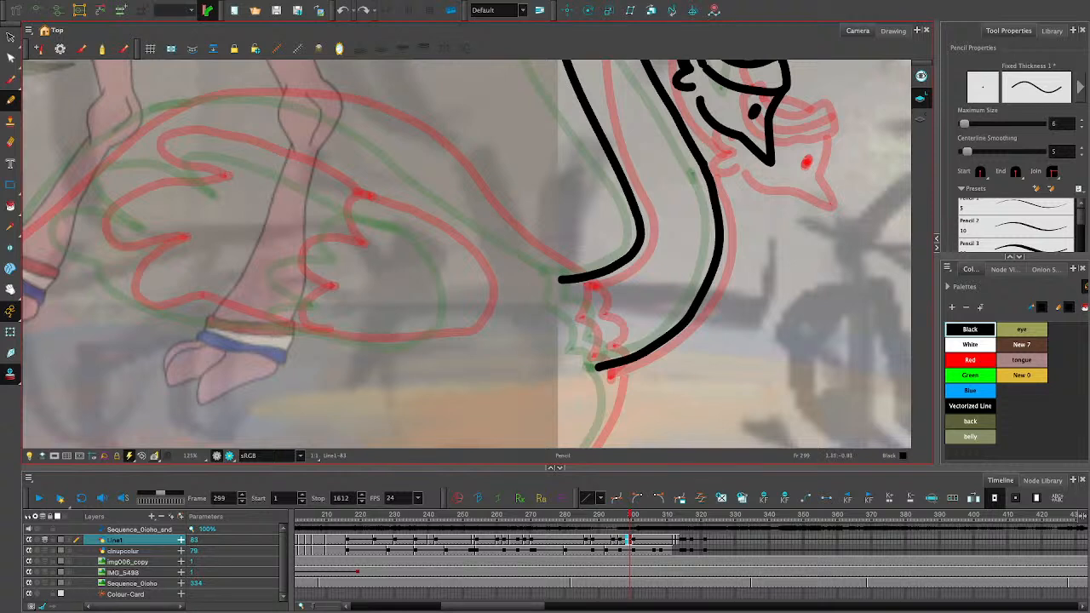
drag(598, 280, 431, 172)
key(ctrl+z)
mouse_move(598, 281)
mouse_down()
mouse_move(609, 279)
mouse_move(476, 219)
mouse_up()
key(ctrl+z)
- Draw the lower back contour up from the neck base between the onion-skin outlines, then narrow it from its upper end and fit it to the neck line
mouse_move(582, 274)
mouse_down()
mouse_move(560, 277)
mouse_move(408, 163)
mouse_up()
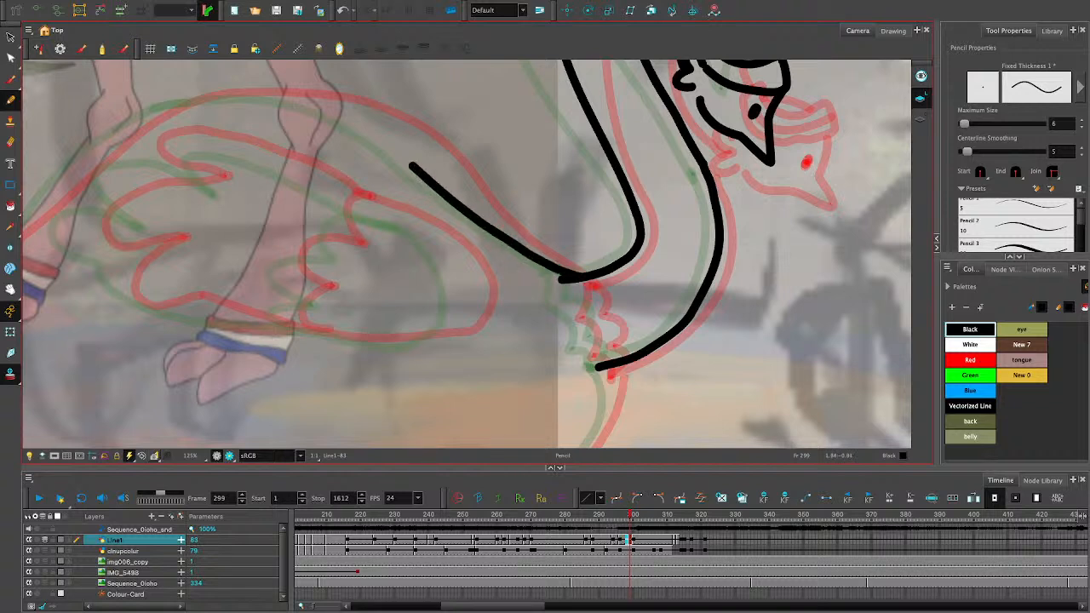
key(alt+s)
click(485, 225)
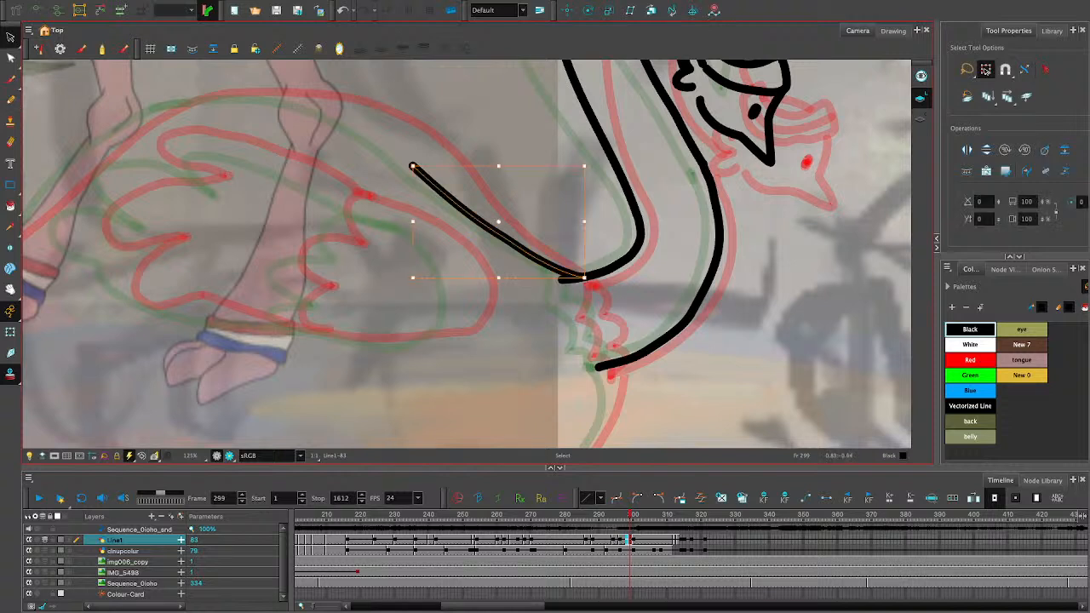
drag(412, 221, 432, 222)
drag(584, 222, 589, 221)
drag(589, 278, 585, 275)
click(531, 290)
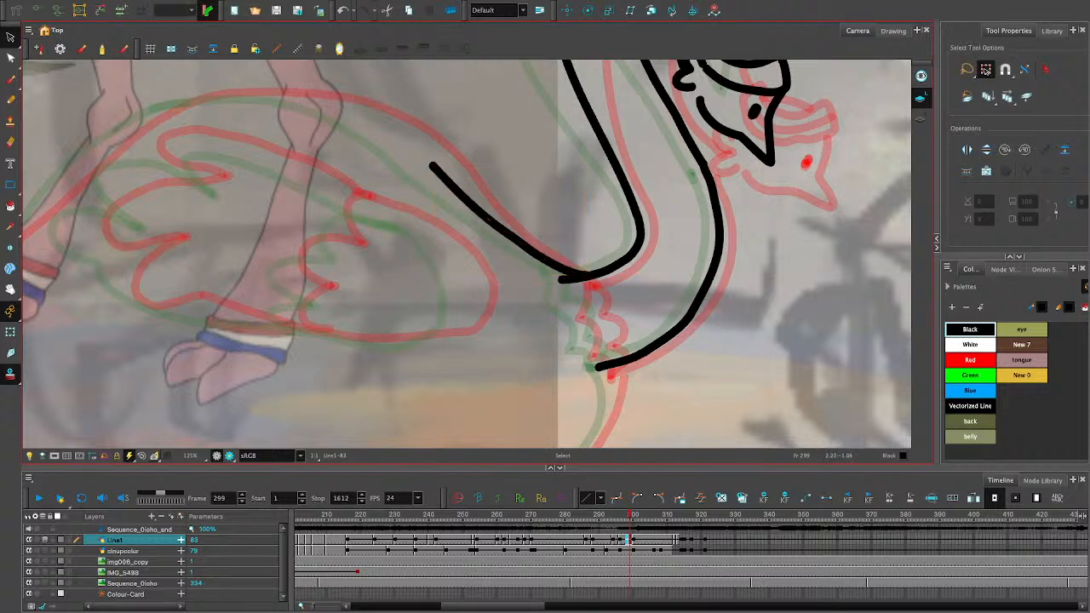
- Fine-tune the width and placement of the lower back stroke so it meets the neck base cleanly
click(544, 258)
drag(432, 221, 430, 221)
click(528, 297)
click(538, 253)
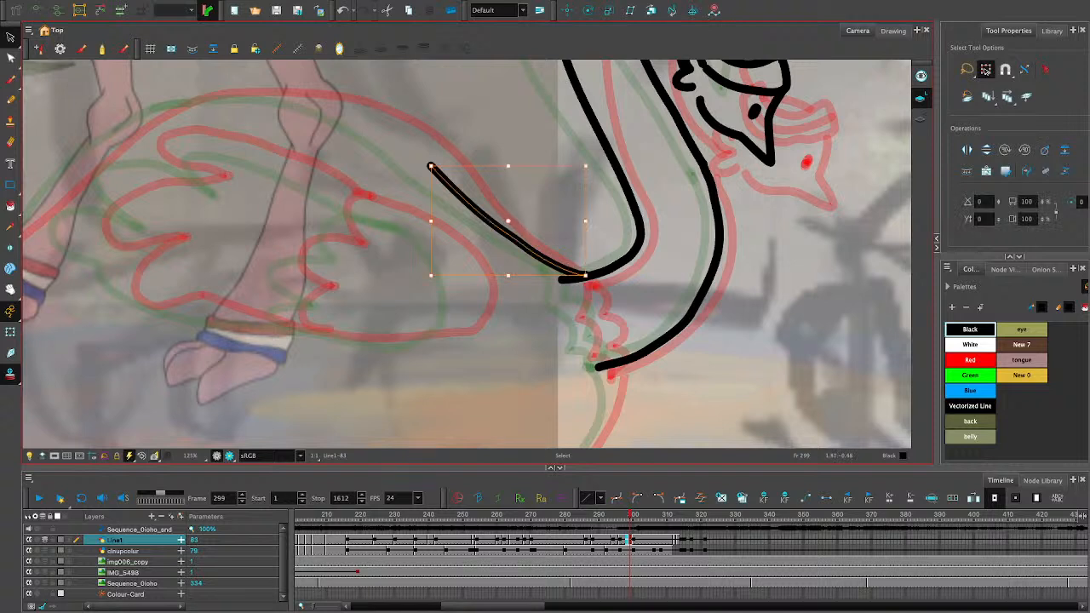
drag(538, 253, 539, 252)
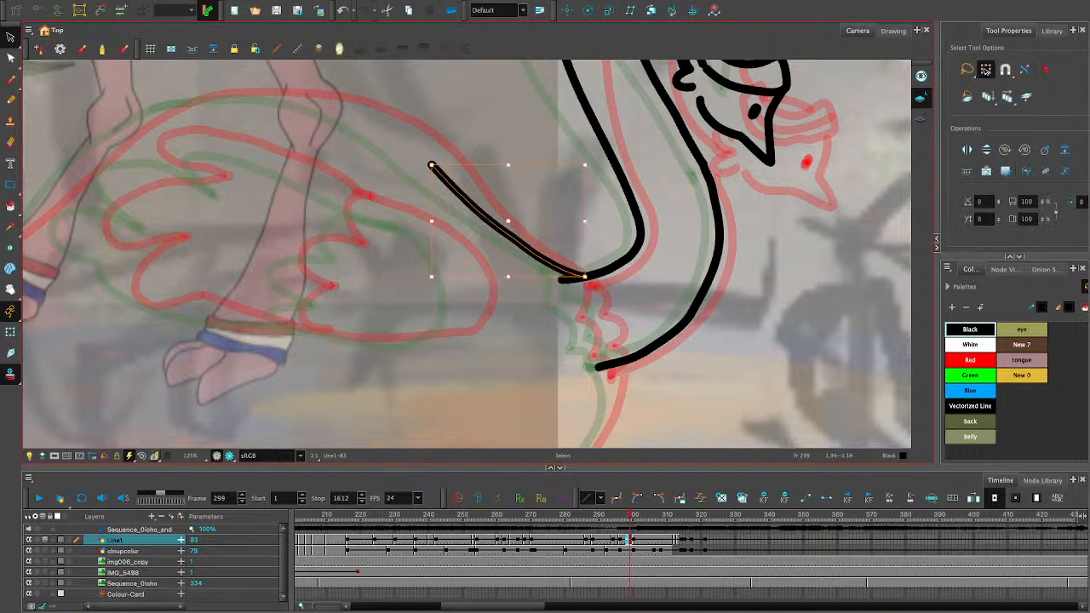
click(529, 297)
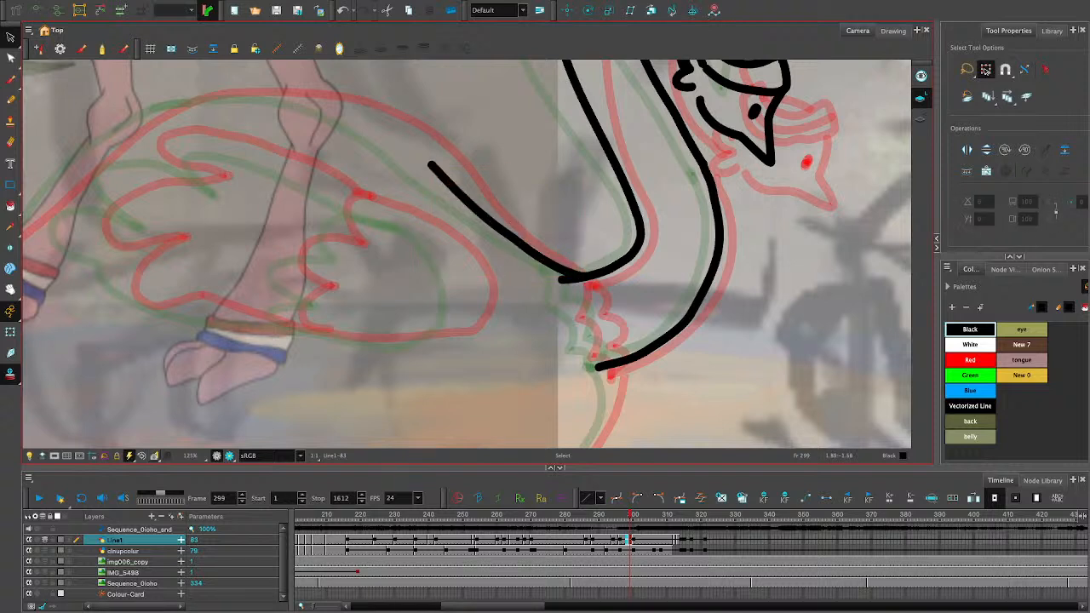
- Draw the arched upper back contour with the Pencil tool and fit its lower end onto the existing back stroke
click(10, 99)
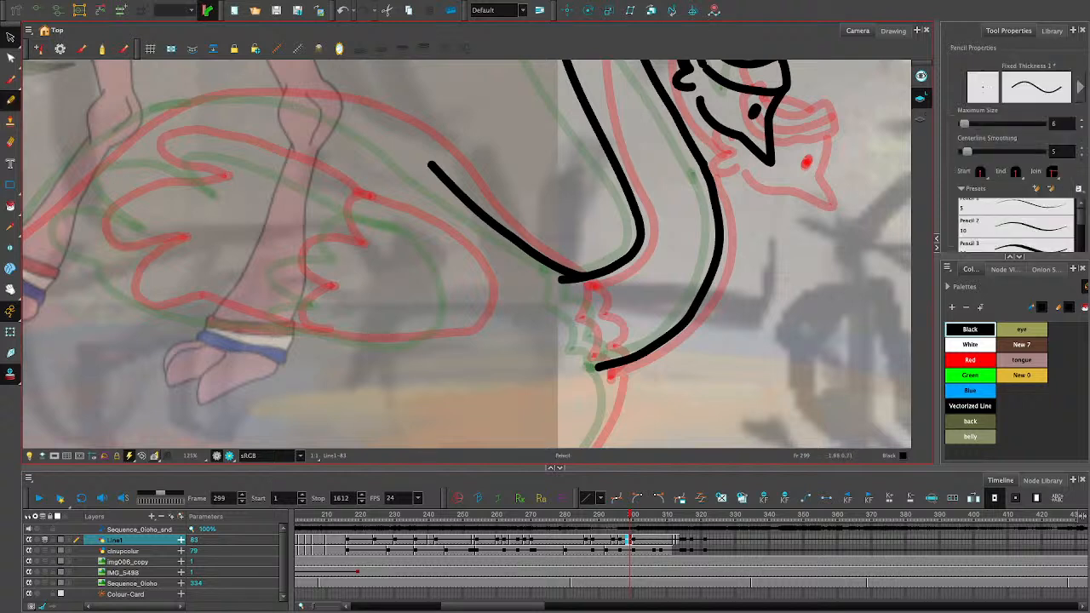
mouse_move(306, 89)
mouse_down()
mouse_move(436, 170)
mouse_move(141, 105)
mouse_move(135, 134)
mouse_up()
click(10, 37)
click(357, 115)
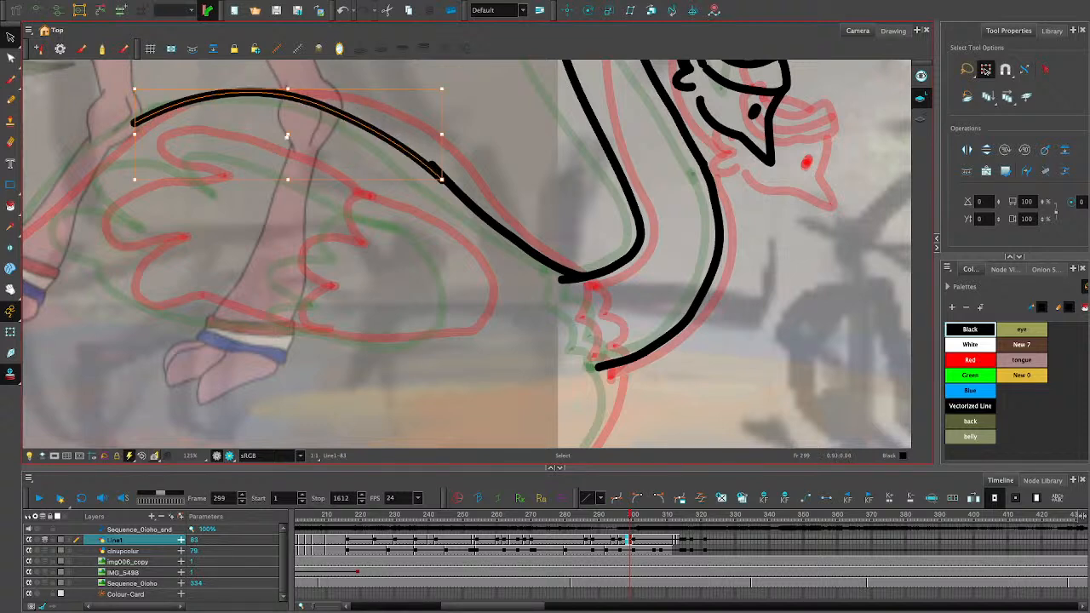
drag(441, 179, 445, 177)
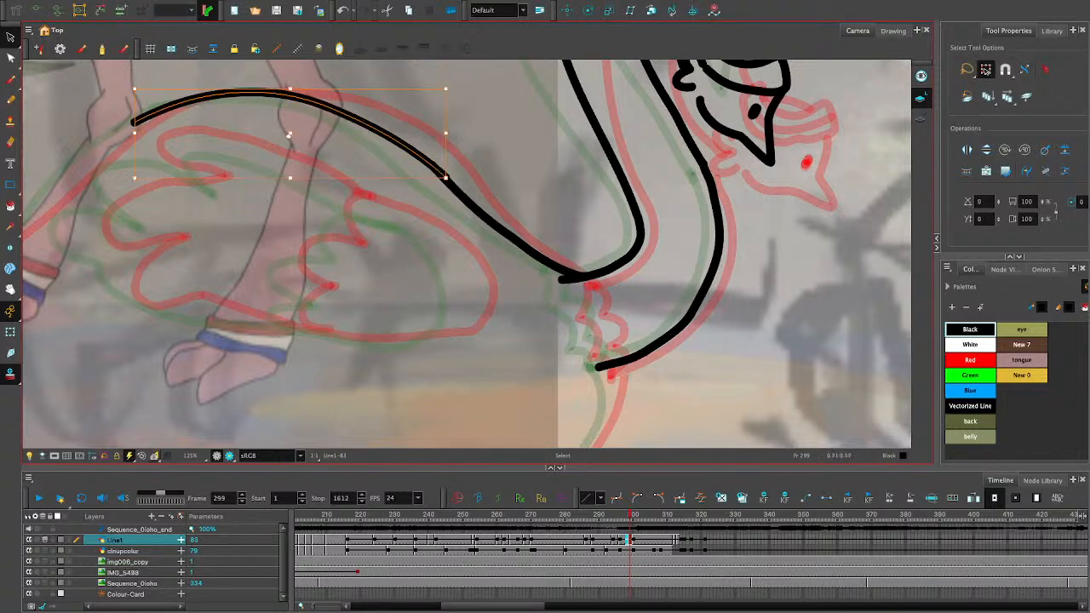
drag(446, 177, 442, 178)
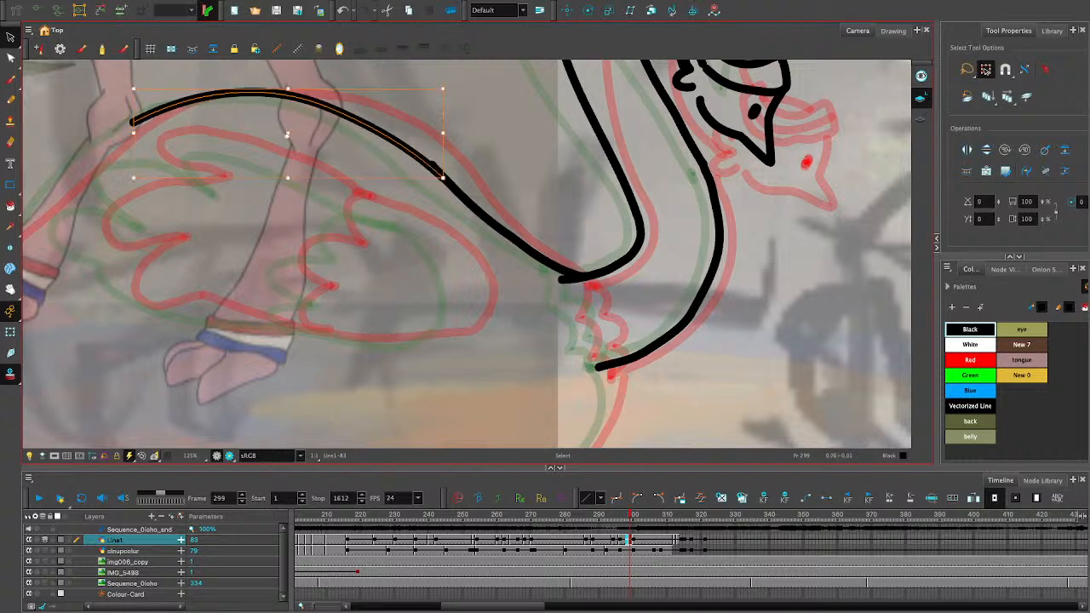
- Extend the arched back stroke slightly toward the tail and lower its crest to sit between the onion-skin outlines
drag(133, 111, 132, 127)
drag(443, 155, 444, 154)
drag(134, 132, 129, 132)
drag(285, 87, 285, 91)
key(Escape)
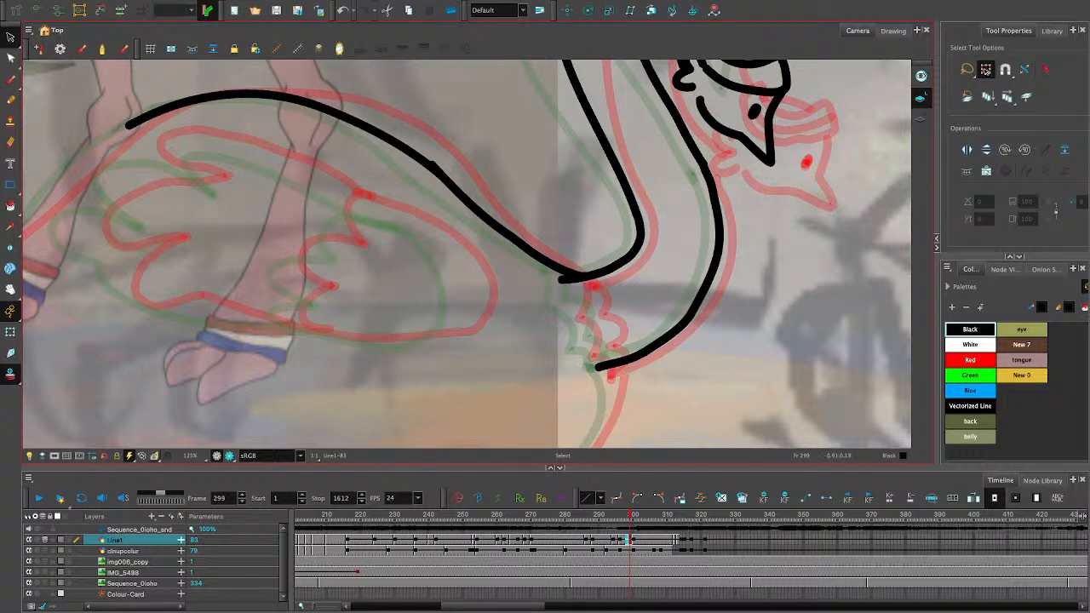
- Cut off the stub of the neck line sticking out past the back contour at the neck base
key(space)
mouse_move(280, 256)
mouse_down()
mouse_move(696, 228)
mouse_move(721, 215)
mouse_move(542, 228)
mouse_move(478, 251)
mouse_up()
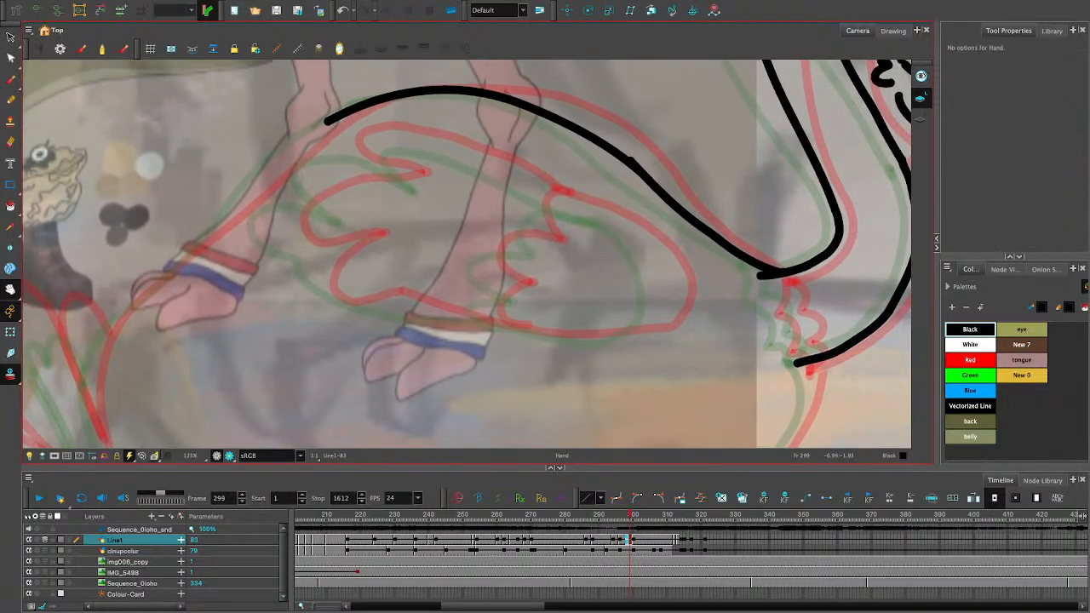
key(alt+slash)
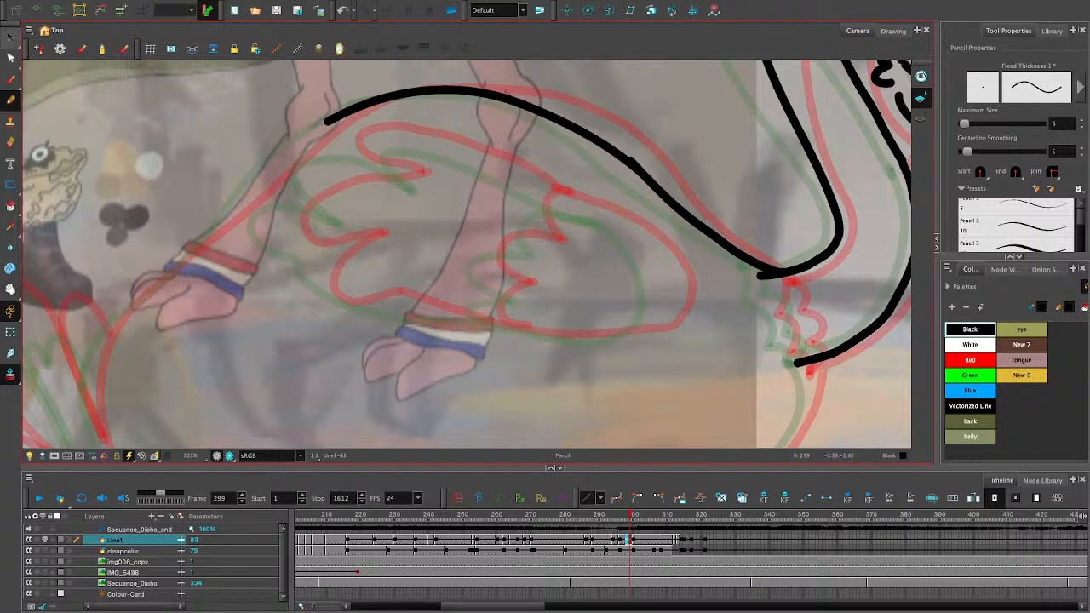
key(alt+t)
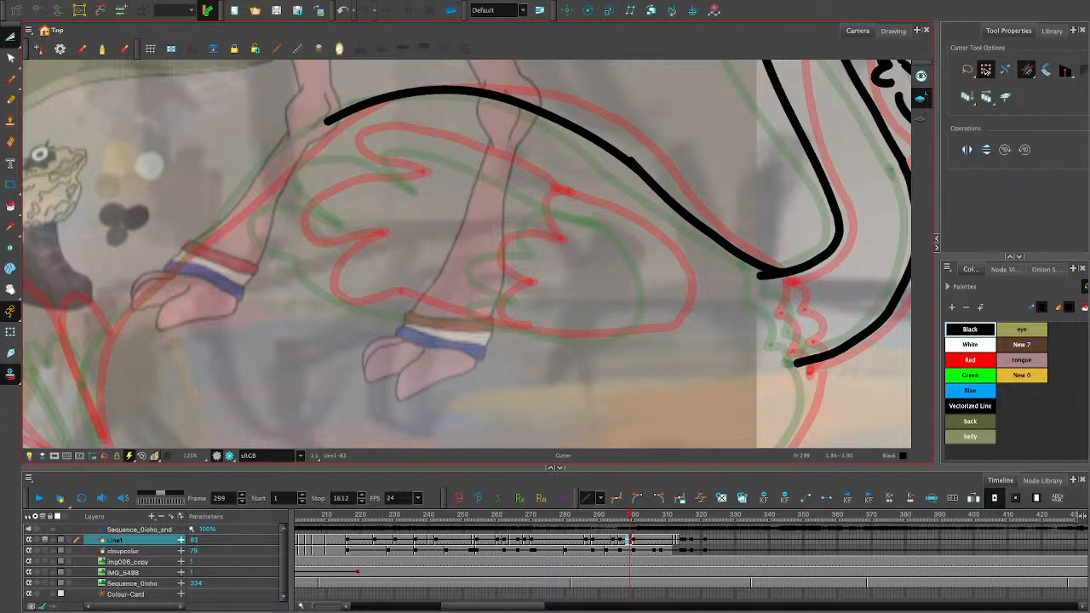
drag(767, 264, 765, 287)
key(alt+s)
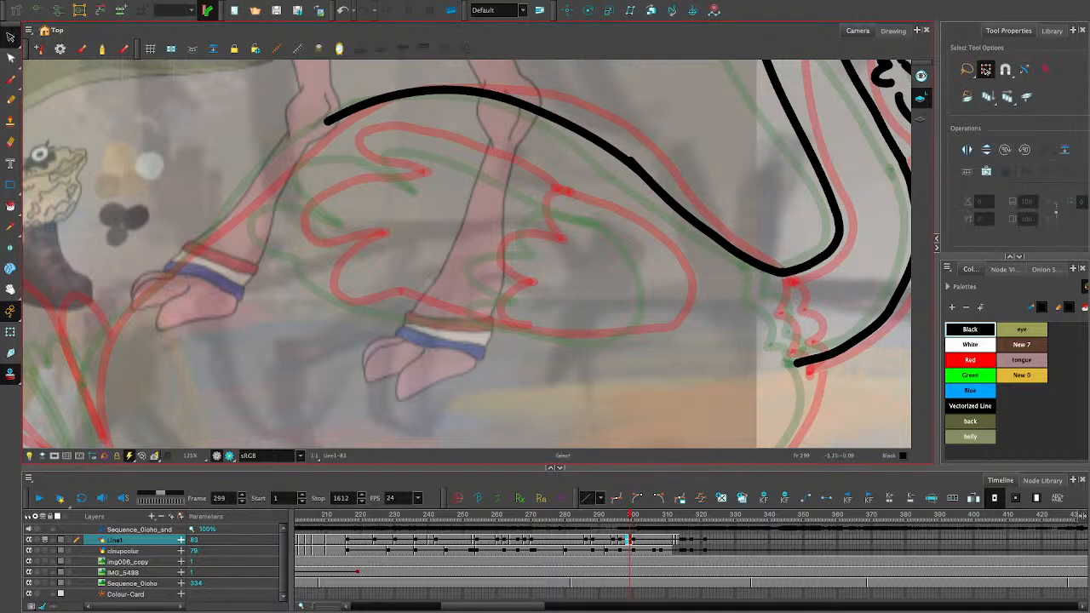
key(alt+/)
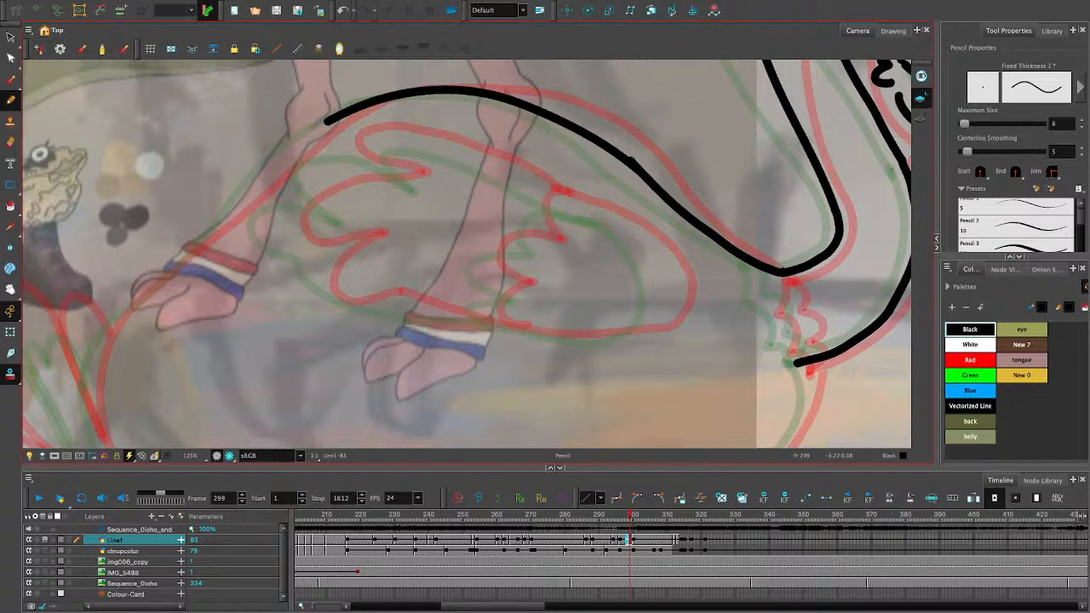
drag(389, 164, 301, 207)
key(ctrl+z)
drag(660, 279, 648, 321)
key(ctrl+z)
- Draw the wing's rounded front edge between the onion-skin outlines, from its underside up around to the upper feather notch
mouse_move(567, 342)
mouse_down()
mouse_move(666, 304)
mouse_move(651, 260)
mouse_move(590, 218)
mouse_up()
key(ctrl+z)
mouse_move(652, 323)
mouse_down()
mouse_move(649, 261)
mouse_move(610, 227)
mouse_move(410, 130)
mouse_up()
key(ctrl+z)
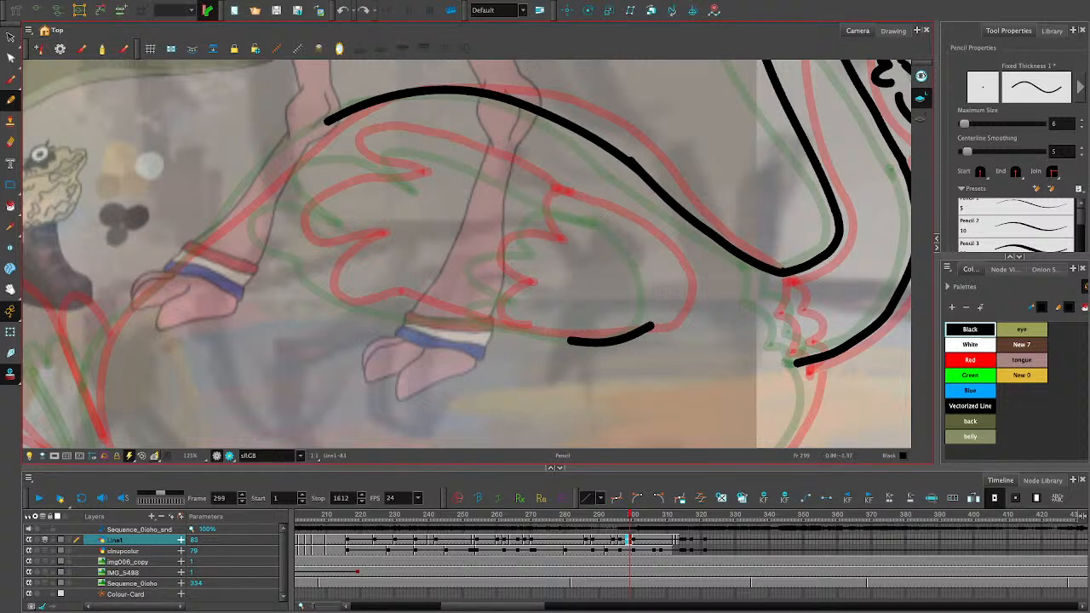
mouse_move(654, 324)
mouse_down()
mouse_move(666, 275)
mouse_move(648, 248)
mouse_move(571, 197)
mouse_up()
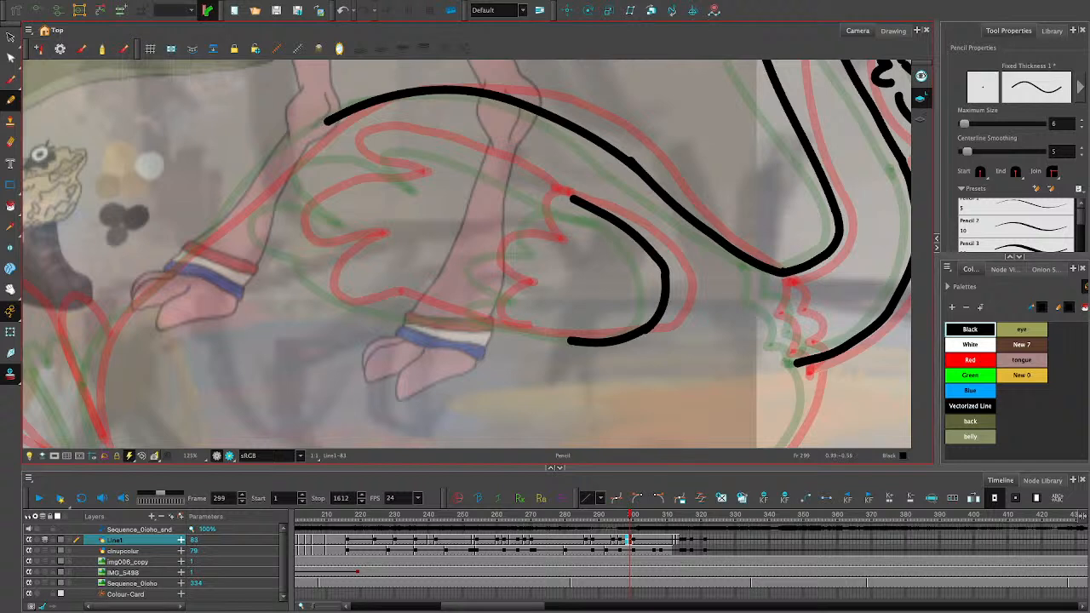
- Reshape the upper stroke of the wing's front edge, flattening it and extending it toward the upper feather notch
key(alt+s)
click(645, 245)
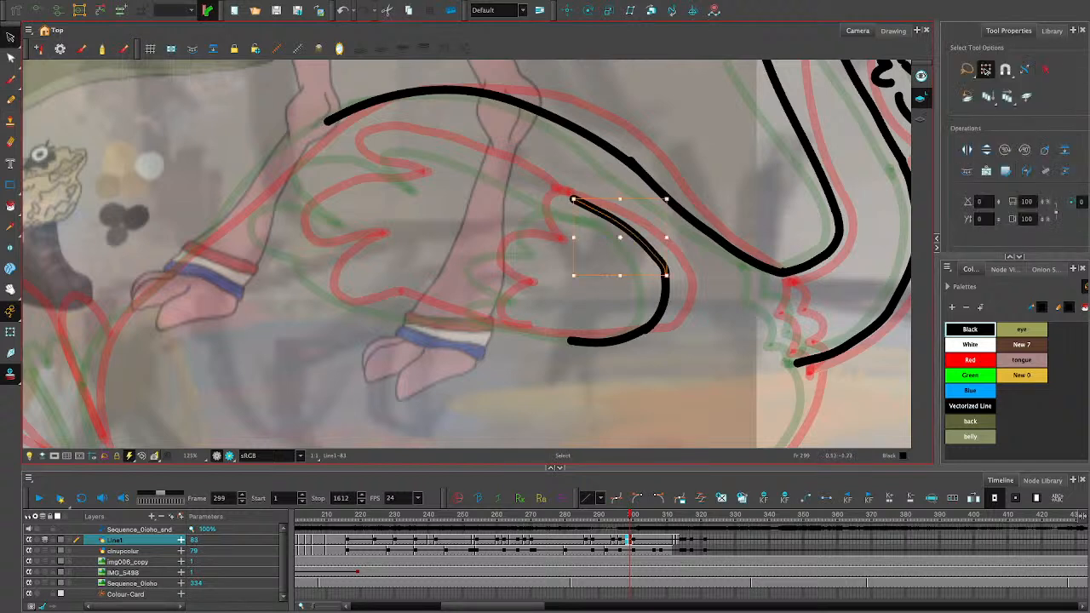
drag(620, 199, 620, 204)
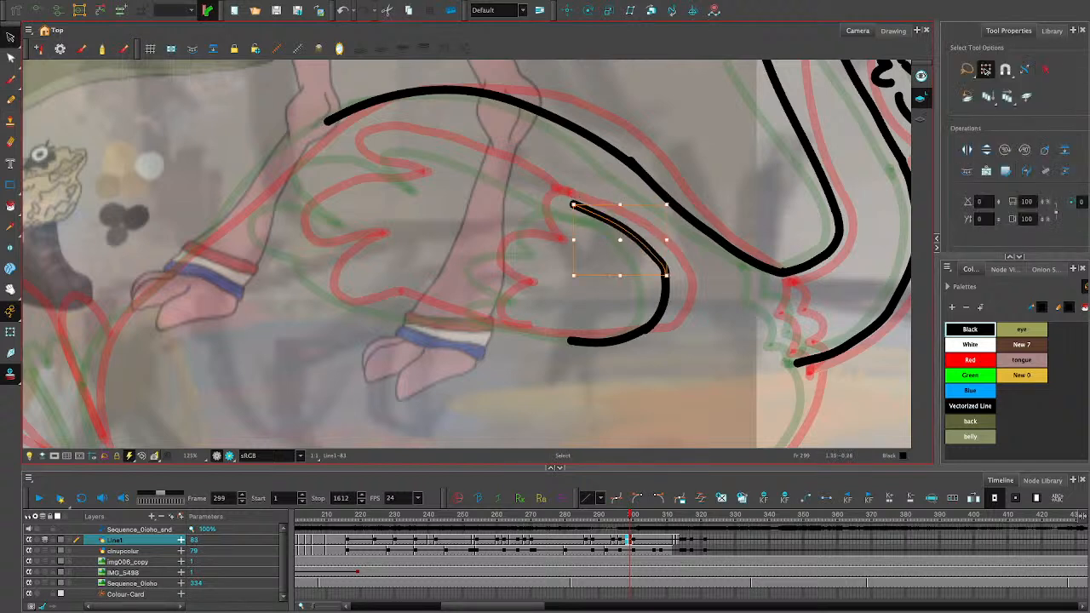
drag(671, 280, 620, 267)
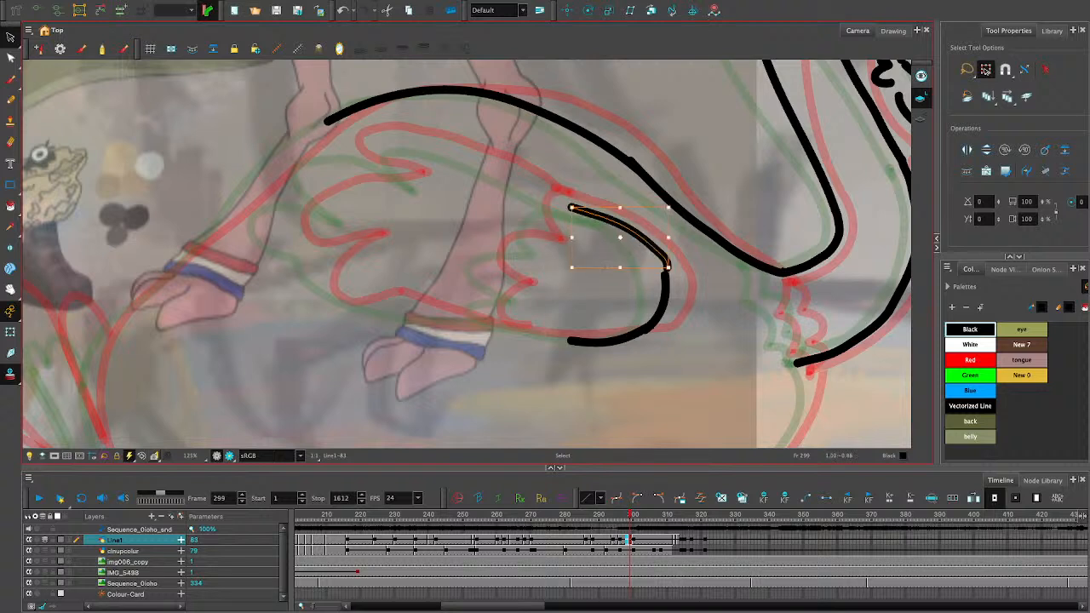
drag(619, 207, 619, 204)
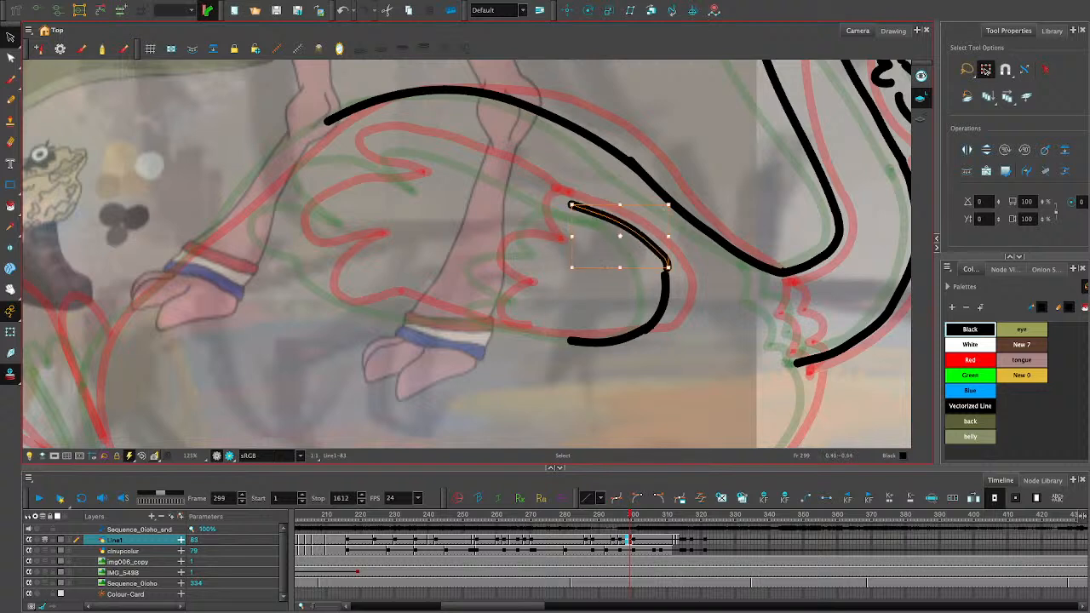
drag(572, 236, 560, 236)
drag(614, 205, 614, 201)
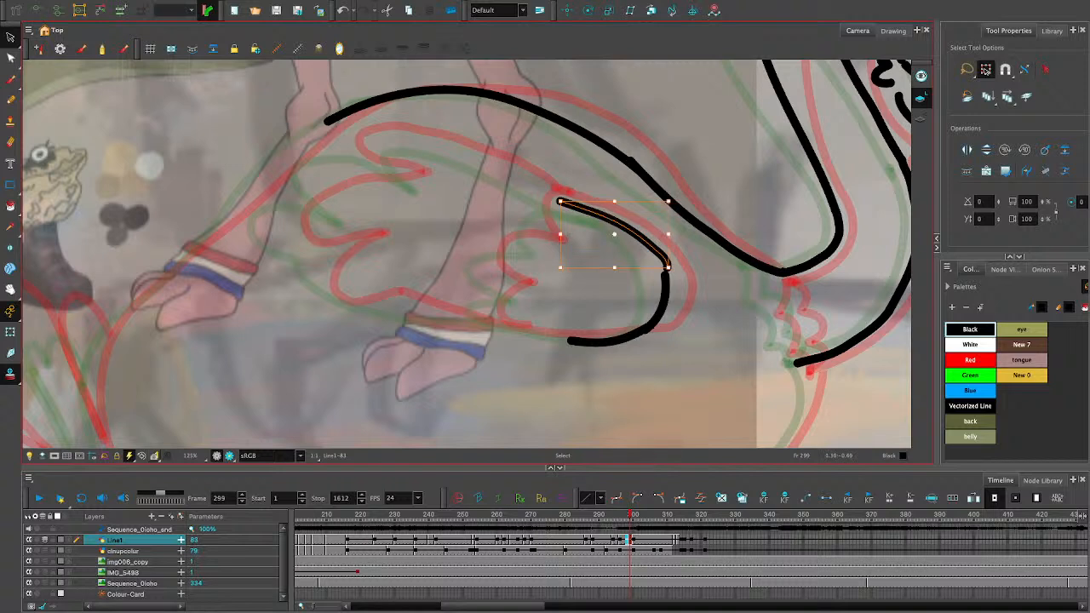
drag(668, 235, 664, 235)
click(671, 356)
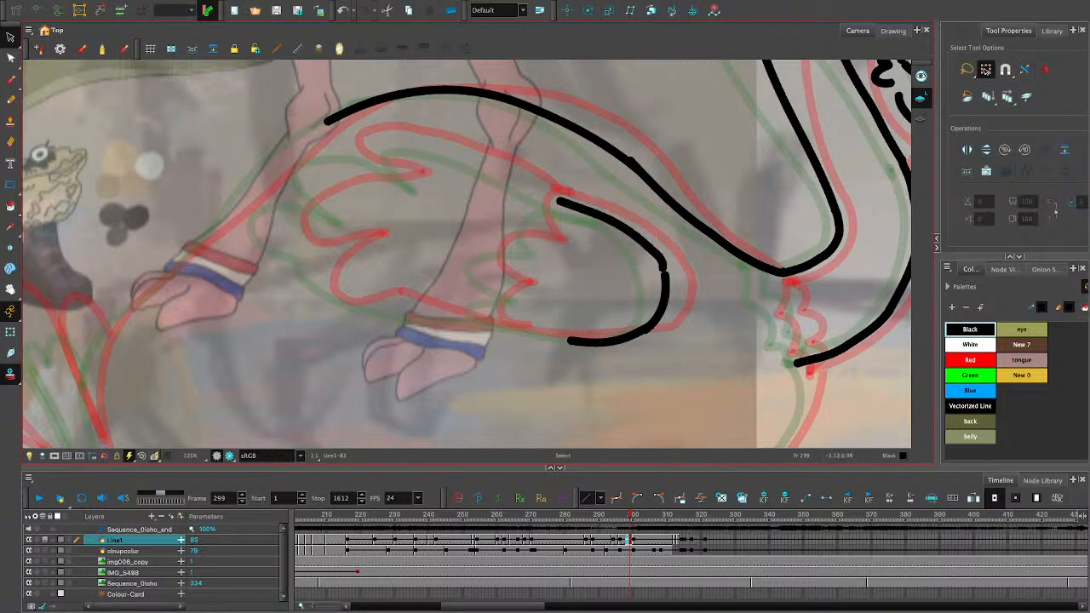
- Move the lower end point of the wing's upper front stroke with the Contour Editor to join the curve beneath it
click(10, 58)
click(662, 264)
drag(664, 267, 664, 276)
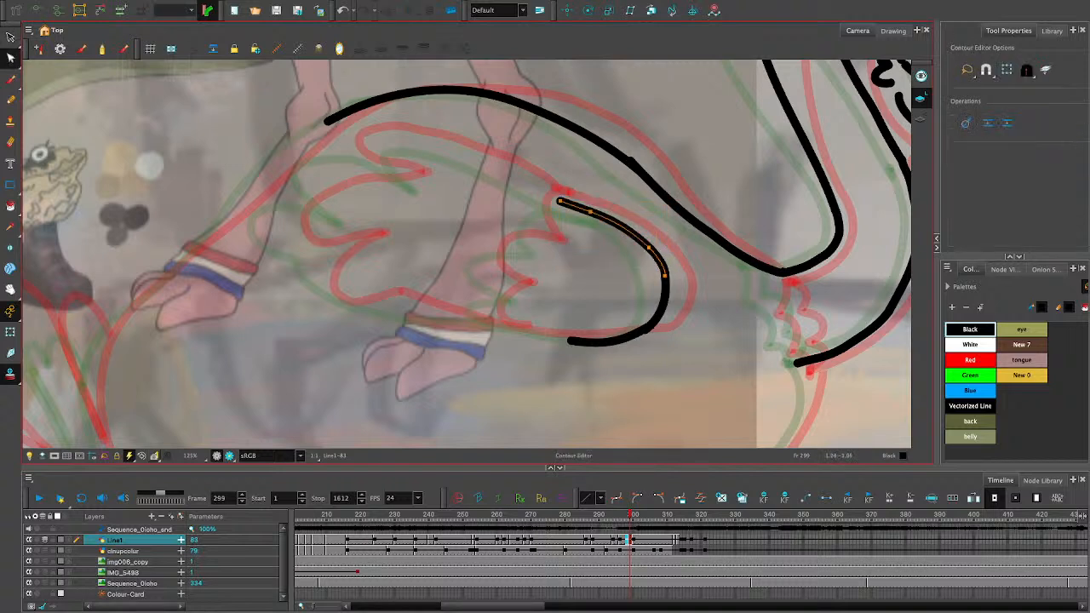
click(675, 296)
- Draw the wing's top edge with the Pencil tool from the front curve back to the uppermost feather tip
key(alt+/)
drag(559, 201, 376, 139)
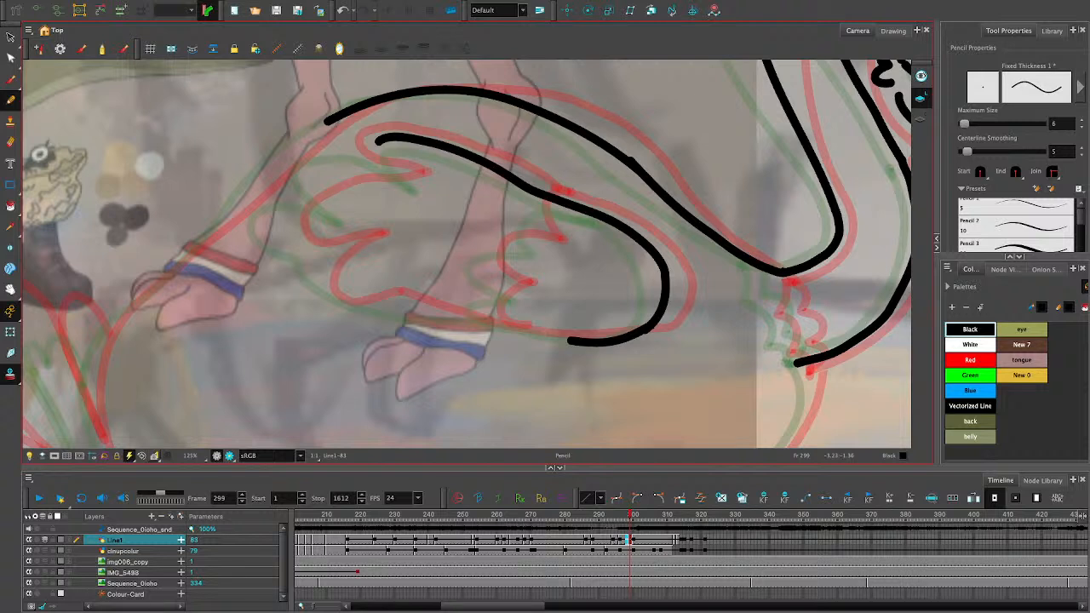
mouse_move(399, 142)
mouse_down()
mouse_move(388, 171)
mouse_move(408, 188)
mouse_move(379, 162)
mouse_move(423, 183)
mouse_move(375, 147)
mouse_move(418, 173)
mouse_up()
key(ctrl+z)
key(ctrl+z)
key(ctrl+z)
key(ctrl+z)
mouse_move(381, 140)
mouse_down()
mouse_move(393, 165)
mouse_move(420, 176)
mouse_up()
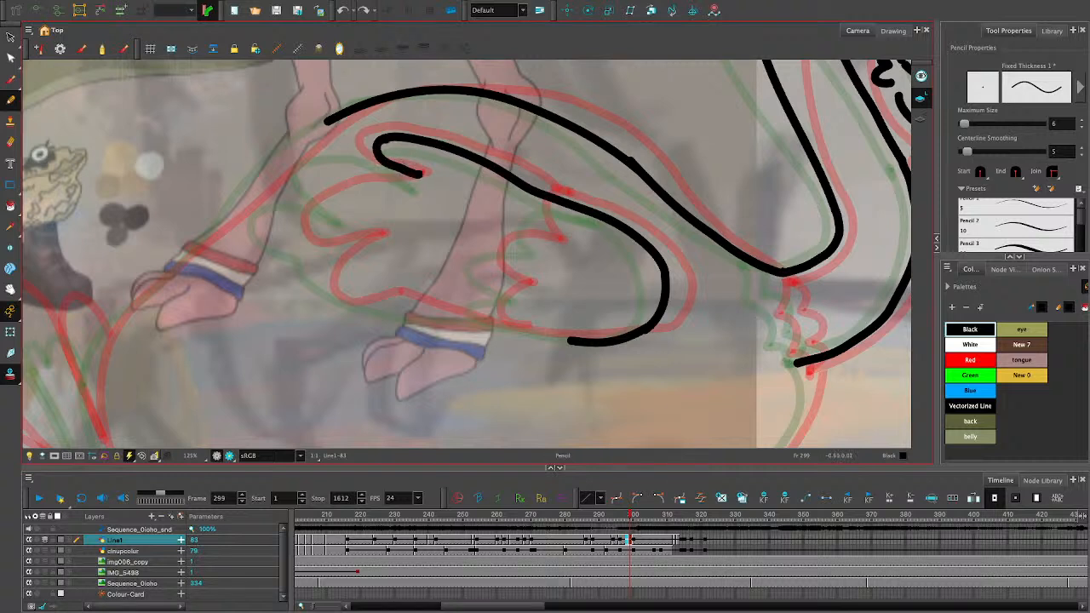
key(ctrl+z)
drag(380, 140, 423, 178)
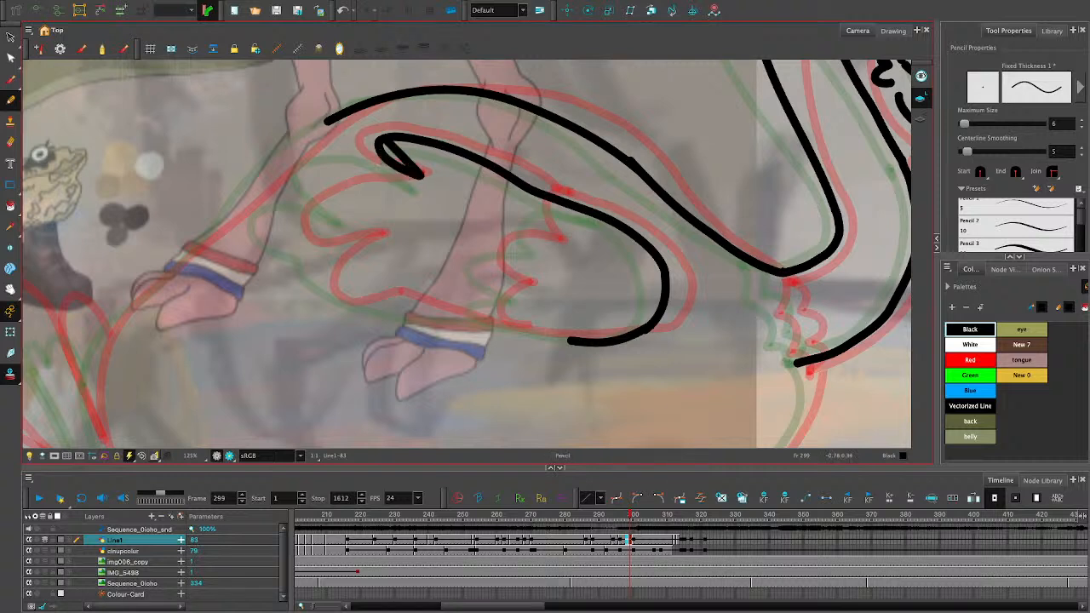
key(ctrl+z)
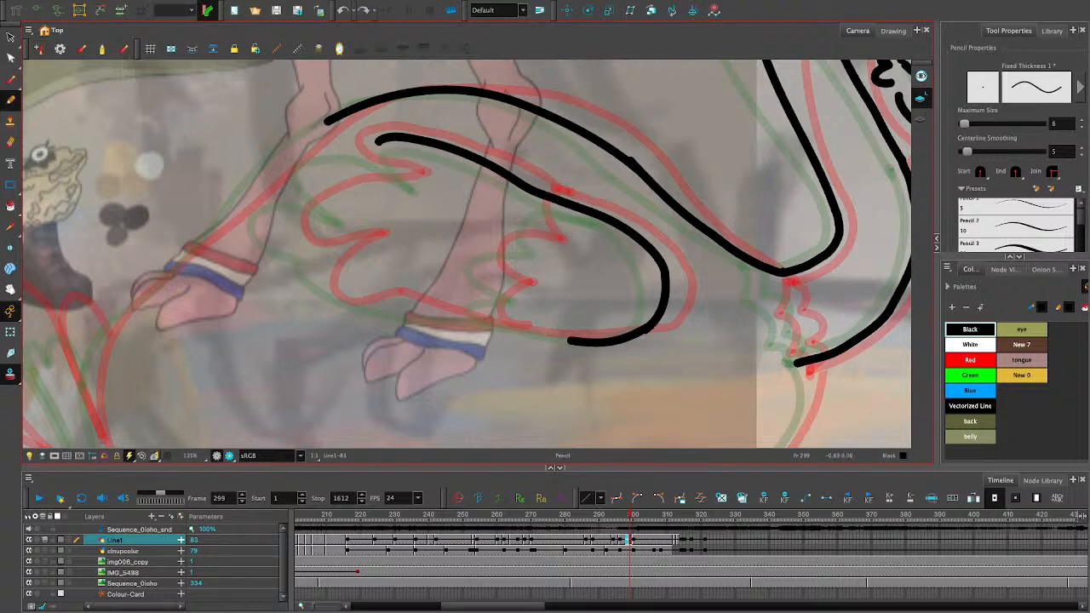
drag(380, 140, 414, 181)
key(ctrl+z)
- Draw the hooked tip of the wing's uppermost feather and stretch its inner end slightly outward and down
drag(380, 140, 422, 178)
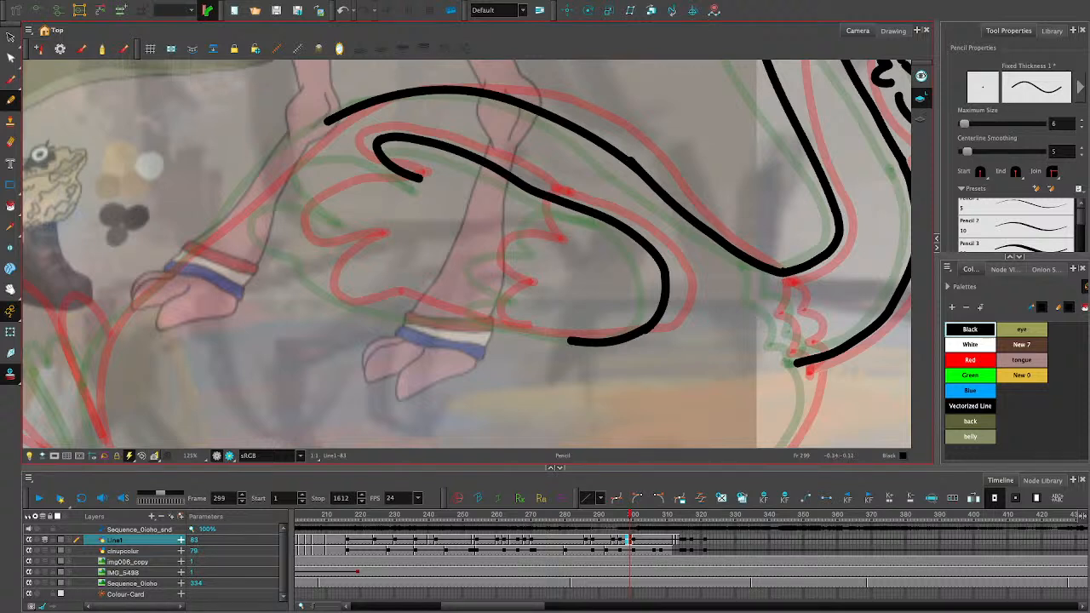
key(alt+s)
click(406, 173)
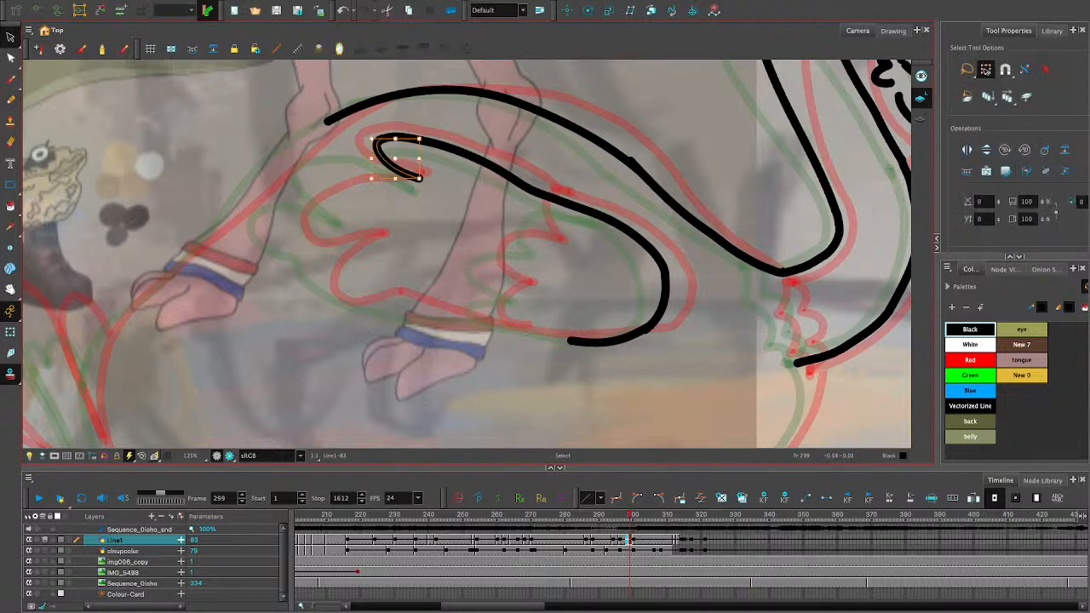
drag(420, 179, 423, 180)
key(Escape)
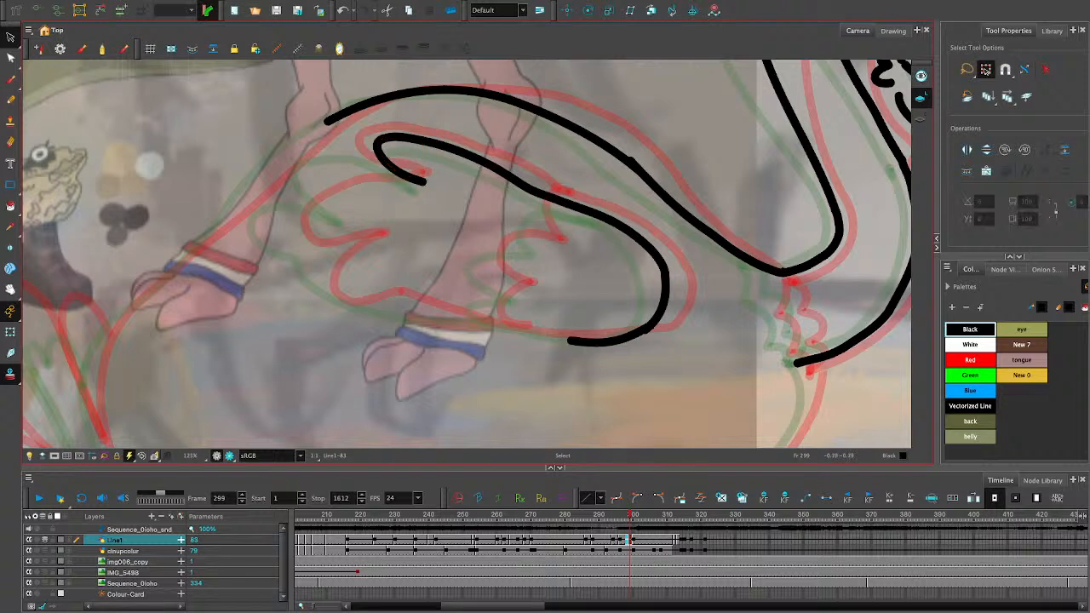
key(alt+slash)
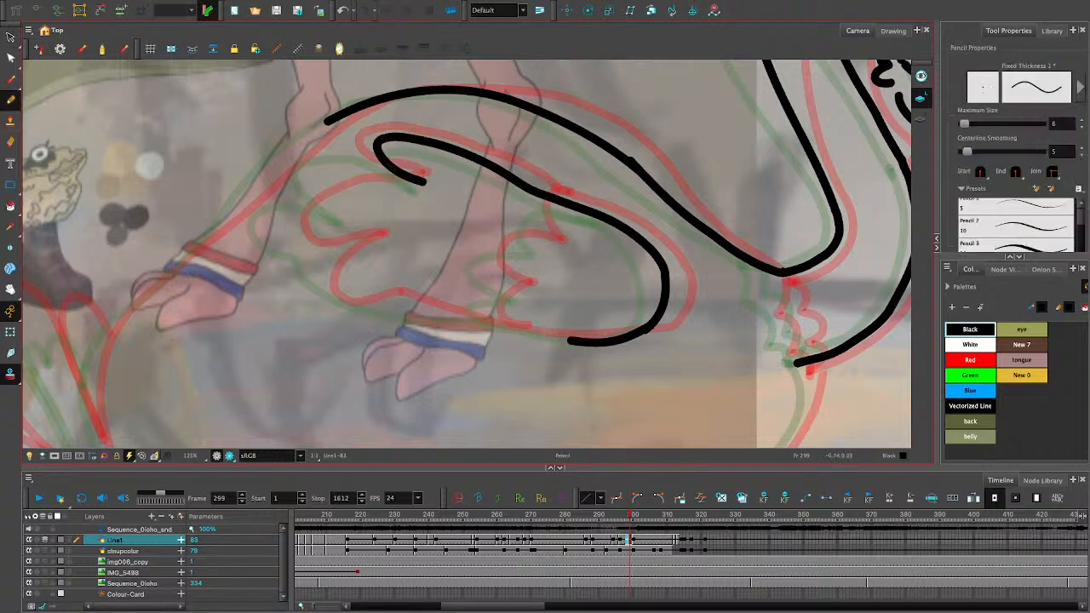
mouse_move(401, 171)
mouse_down()
mouse_move(309, 174)
mouse_move(294, 209)
mouse_up()
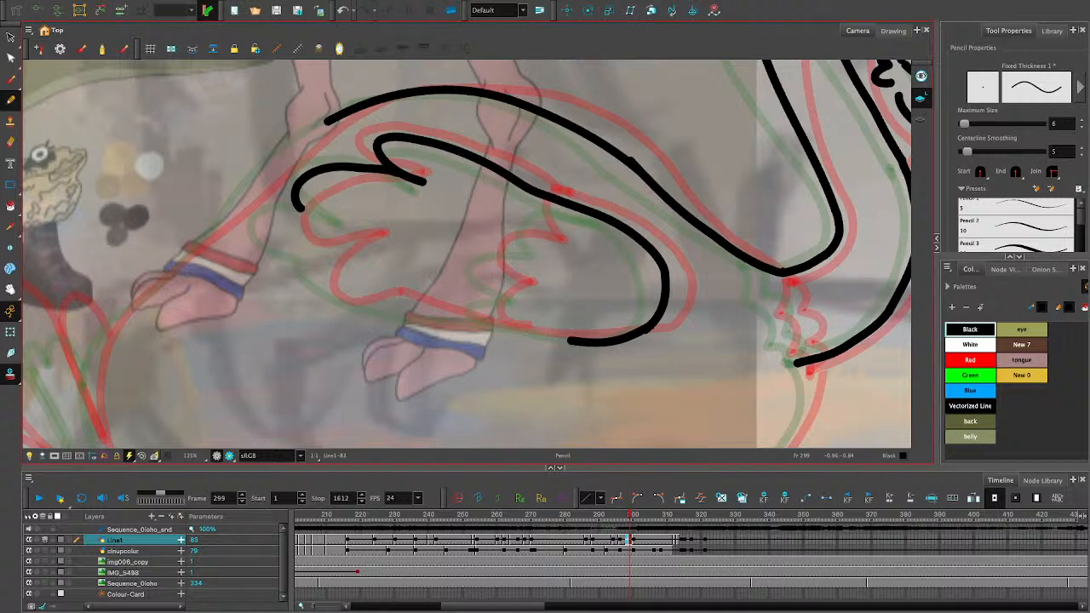
key(ctrl+z)
drag(594, 347, 437, 320)
key(ctrl+z)
drag(611, 340, 408, 300)
key(ctrl+z)
mouse_move(593, 343)
mouse_down()
mouse_move(332, 291)
mouse_move(320, 246)
mouse_move(351, 248)
mouse_move(284, 218)
mouse_move(330, 194)
mouse_move(358, 209)
mouse_move(379, 162)
mouse_up()
key(ctrl+z)
key(ctrl+z)
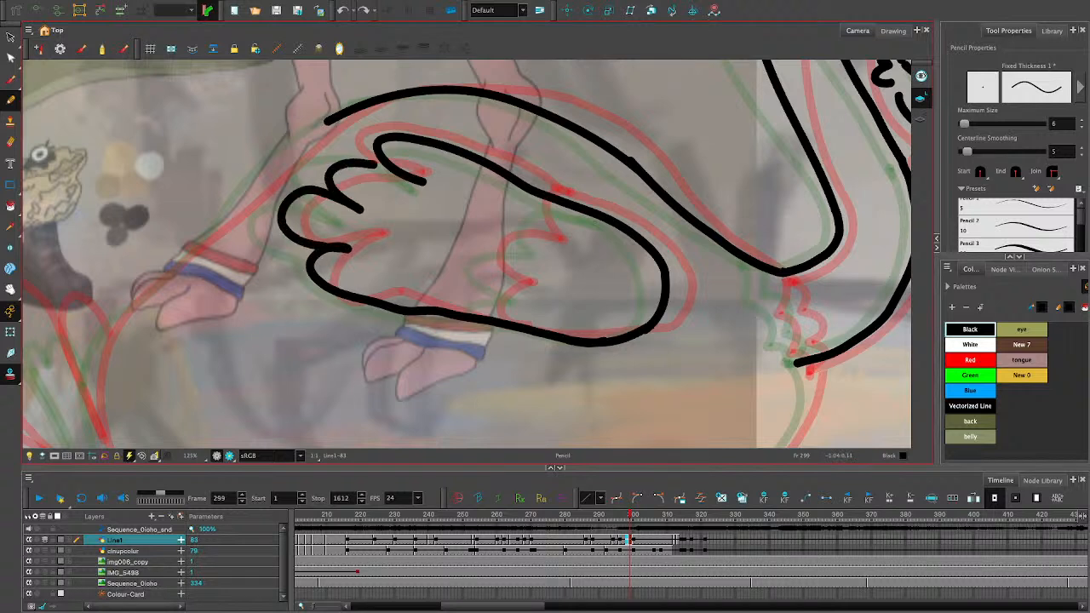
key(ctrl+z)
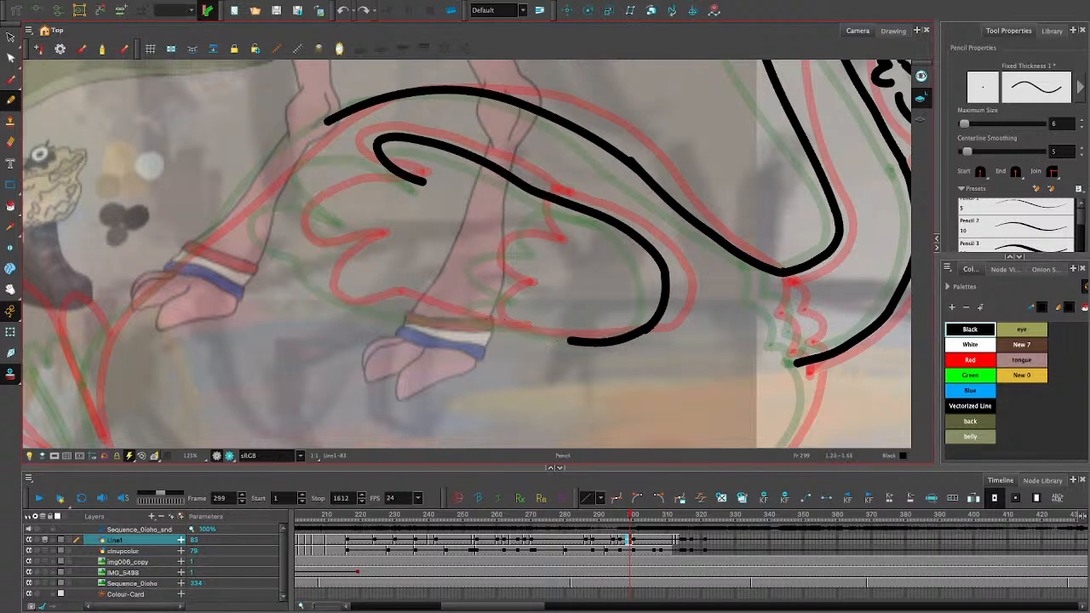
mouse_move(423, 180)
mouse_down()
mouse_move(366, 166)
mouse_move(319, 236)
mouse_move(375, 235)
mouse_move(324, 294)
mouse_move(450, 313)
mouse_up()
key(ctrl+z)
- Draw the wing's bottom edge and two lower feathers up to the top feather's inner end, and scale the stroke slightly smaller
mouse_move(569, 341)
mouse_down()
mouse_move(413, 315)
mouse_move(306, 271)
mouse_move(309, 247)
mouse_move(364, 245)
mouse_move(300, 231)
mouse_move(293, 215)
mouse_move(308, 188)
mouse_move(423, 184)
mouse_up()
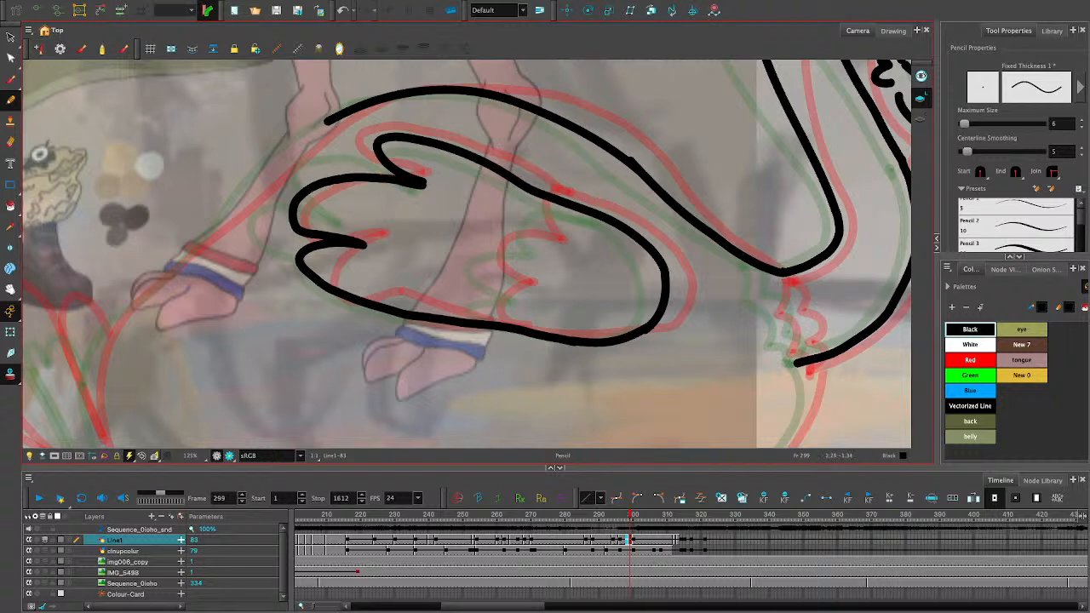
click(10, 37)
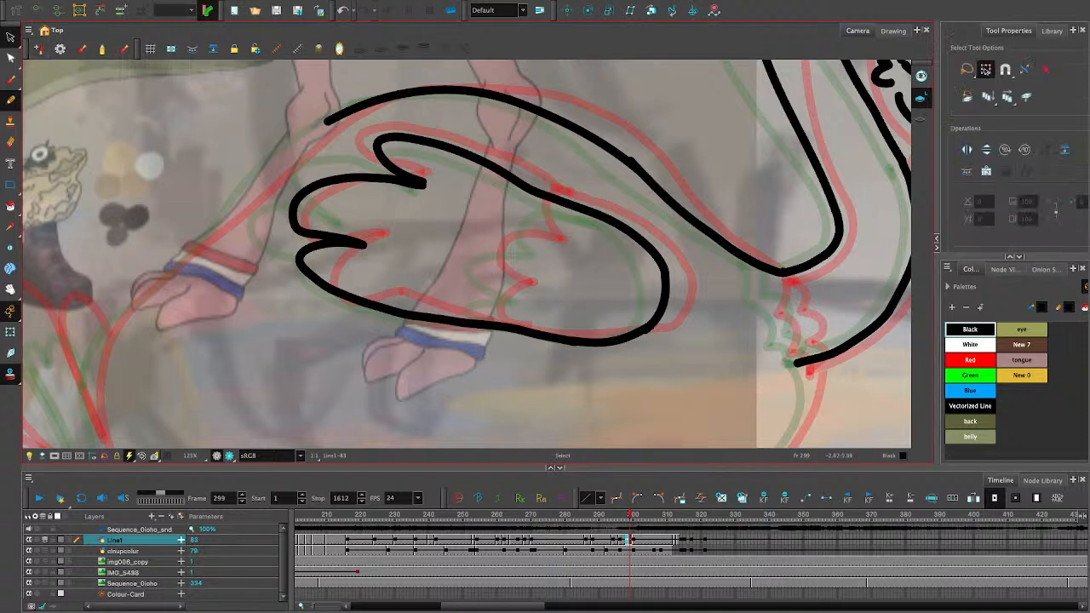
click(364, 245)
drag(433, 177, 432, 174)
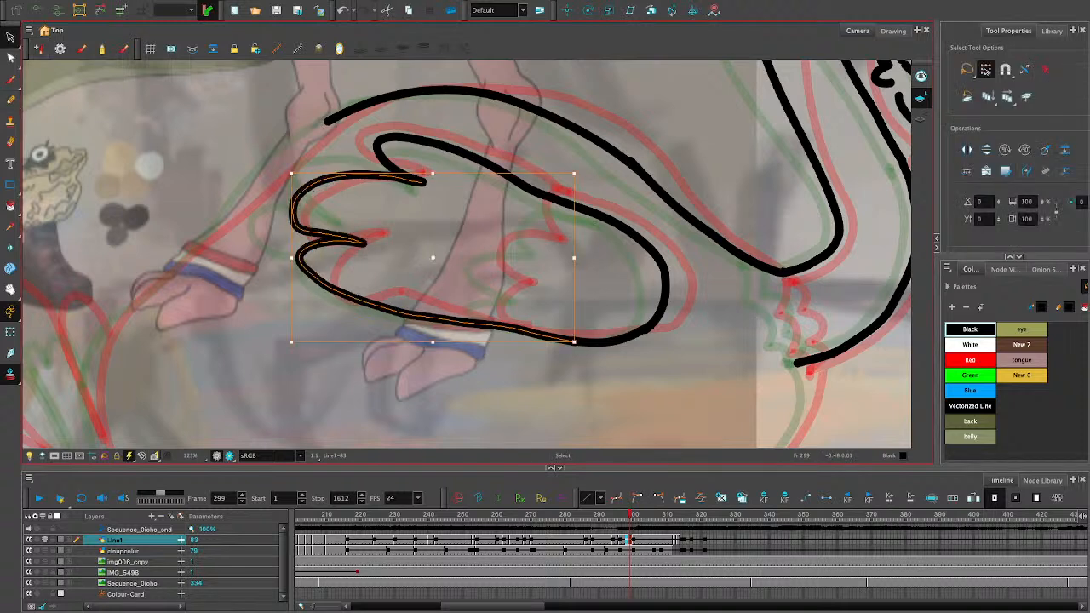
drag(432, 342, 433, 339)
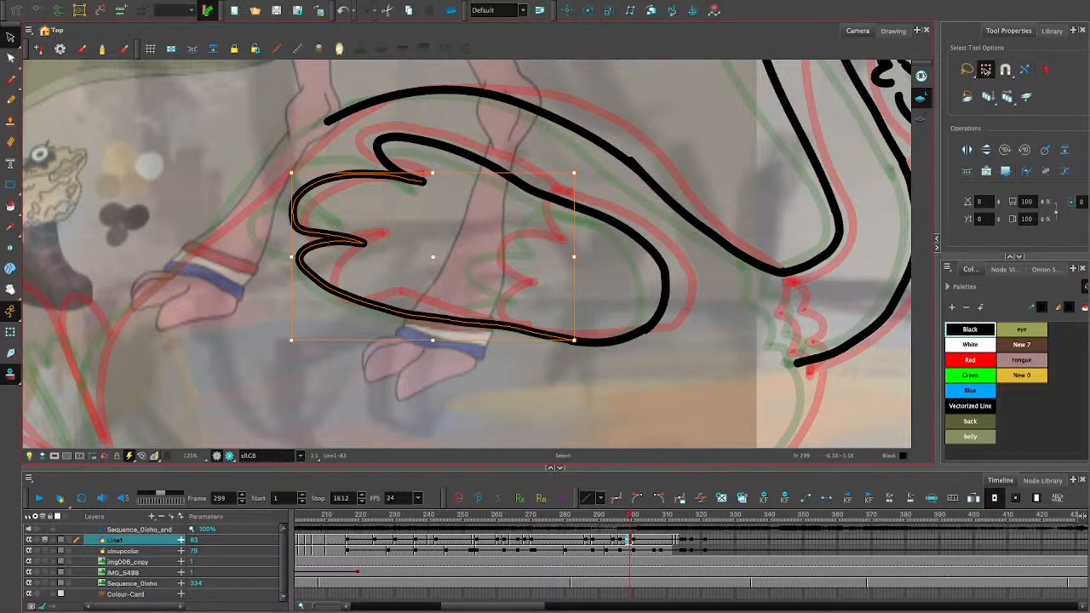
click(434, 351)
click(451, 321)
drag(573, 257, 571, 256)
click(572, 269)
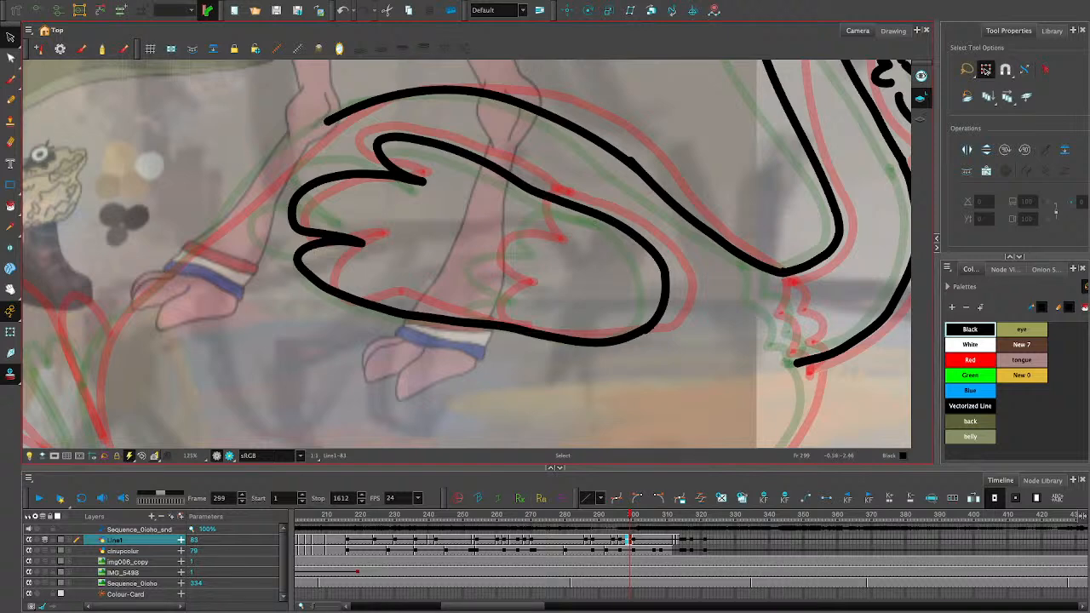
- At frame 298, draw the scalloped inner feather line with the Pencil tool from the wing's top edge down to its bottom edge
drag(630, 515, 626, 515)
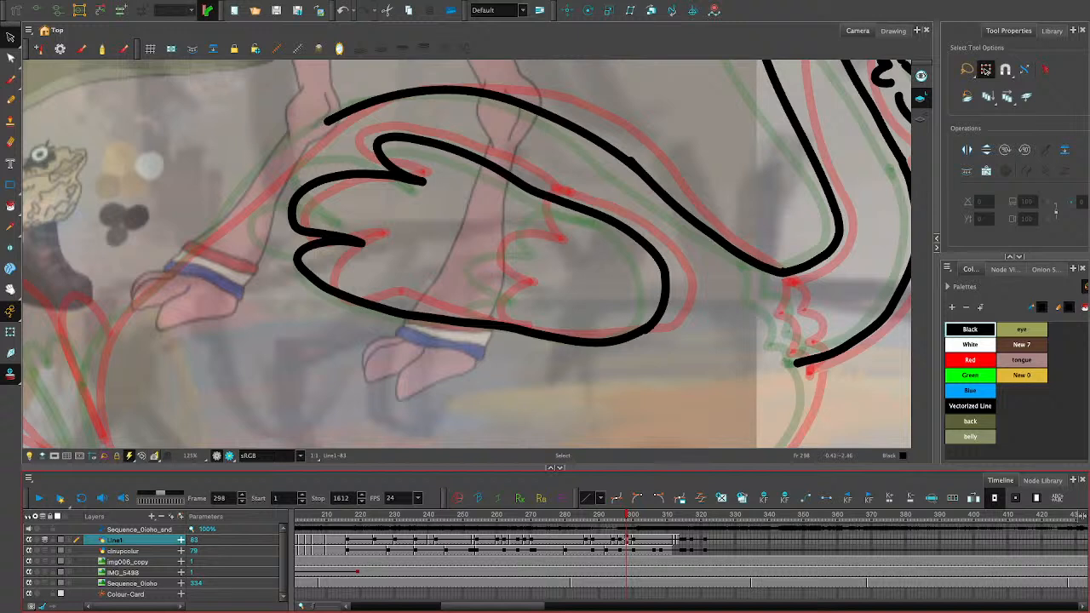
click(10, 99)
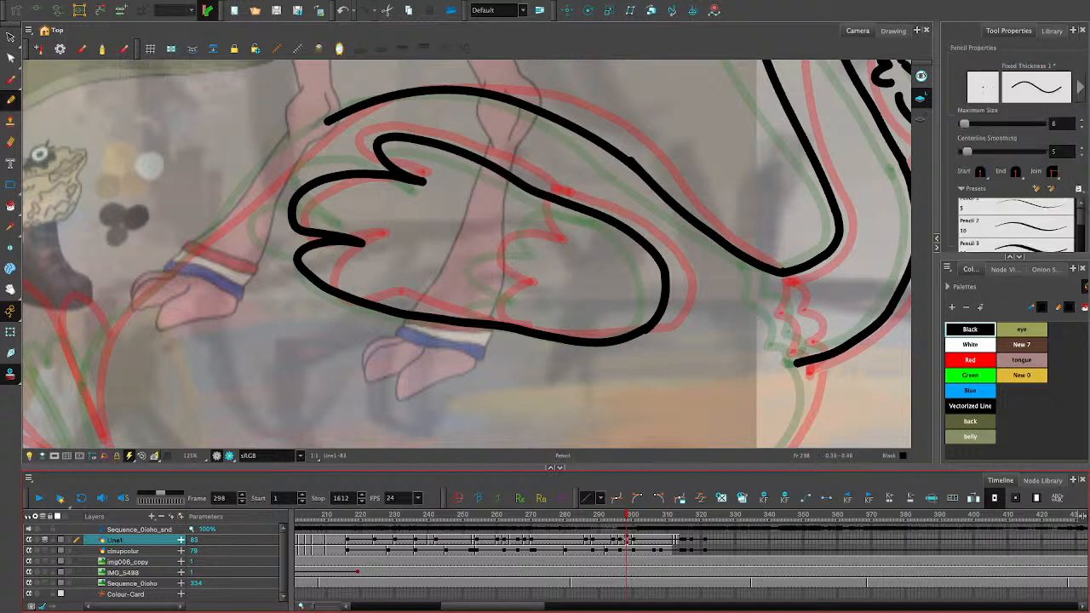
drag(545, 201, 554, 243)
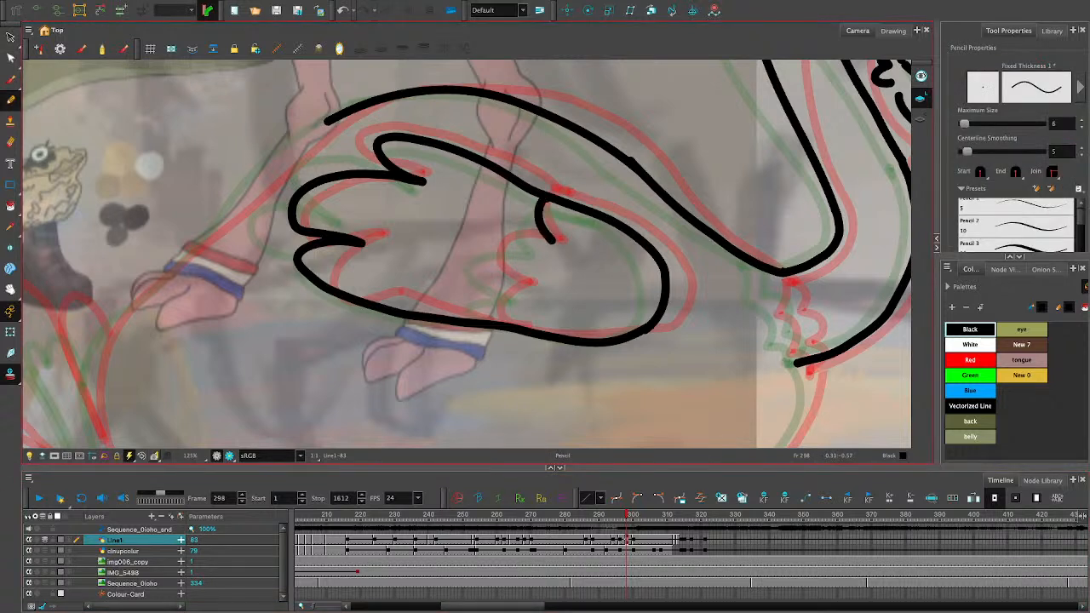
key(ctrl+z)
mouse_move(542, 198)
mouse_down()
mouse_move(549, 243)
mouse_move(516, 240)
mouse_move(494, 274)
mouse_move(528, 287)
mouse_move(502, 281)
mouse_move(493, 255)
mouse_move(555, 245)
mouse_move(538, 231)
mouse_move(553, 203)
mouse_up()
key(ctrl+z)
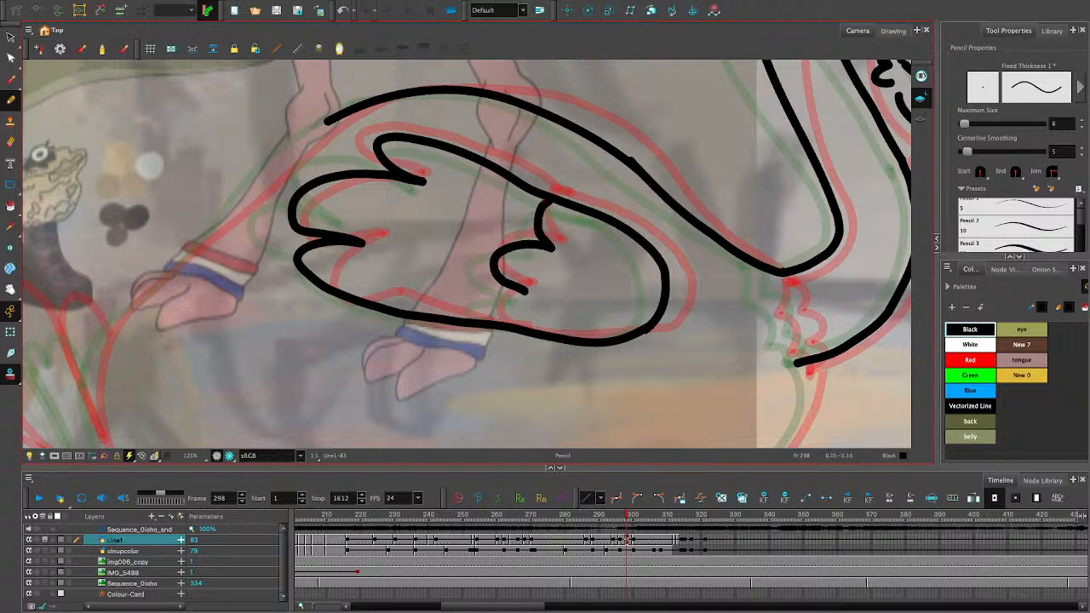
mouse_move(523, 290)
mouse_down()
mouse_move(492, 308)
mouse_move(498, 320)
mouse_up()
- Draw the ostrich's rear contour with the Pencil tool from beside the tail base up to the start of the back line
mouse_move(90, 412)
mouse_down()
mouse_move(114, 319)
mouse_move(157, 284)
mouse_up()
key(ctrl+z)
mouse_move(90, 430)
mouse_down()
mouse_move(100, 352)
mouse_move(144, 289)
mouse_move(90, 424)
mouse_move(89, 390)
mouse_move(136, 298)
mouse_move(330, 114)
mouse_up()
key(ctrl+z)
- Squash the upper segment of the rear contour slightly and nudge it outward to blend with the back line
key(alt+s)
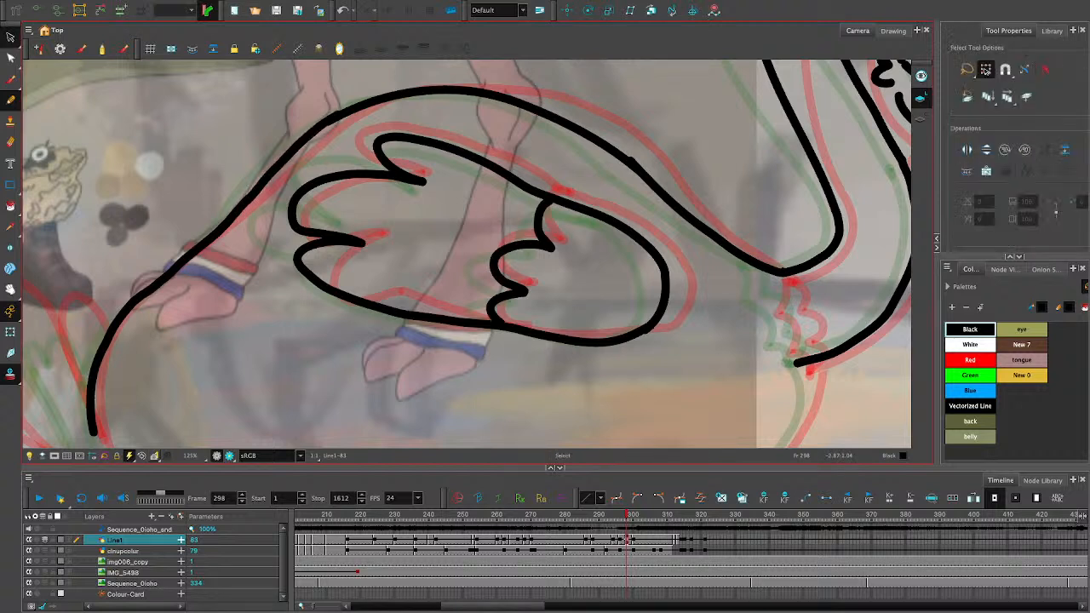
click(292, 154)
drag(292, 115, 292, 117)
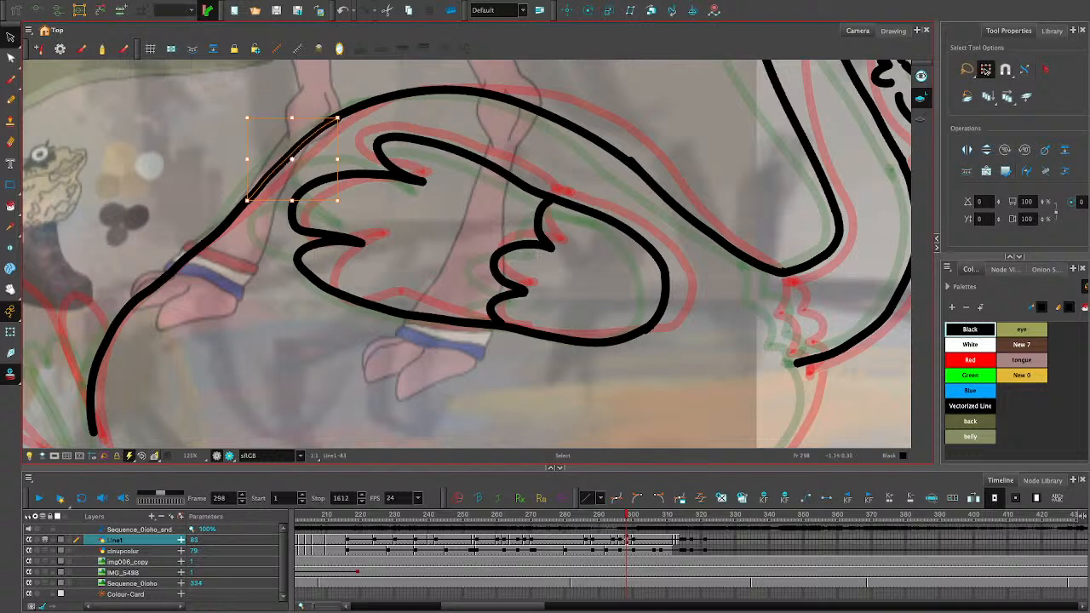
key(Escape)
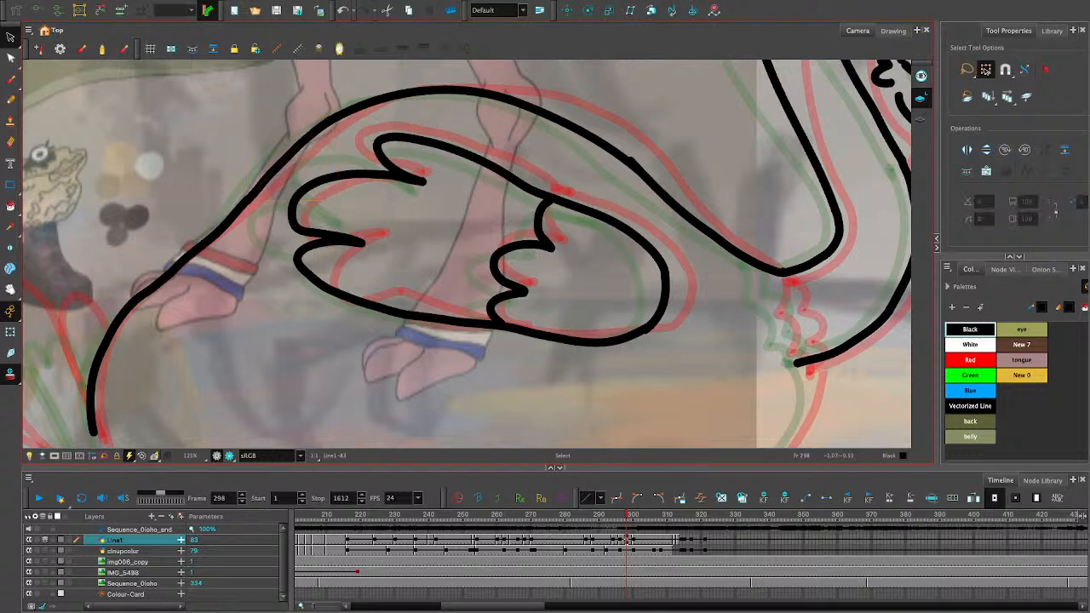
click(272, 170)
drag(273, 171, 270, 171)
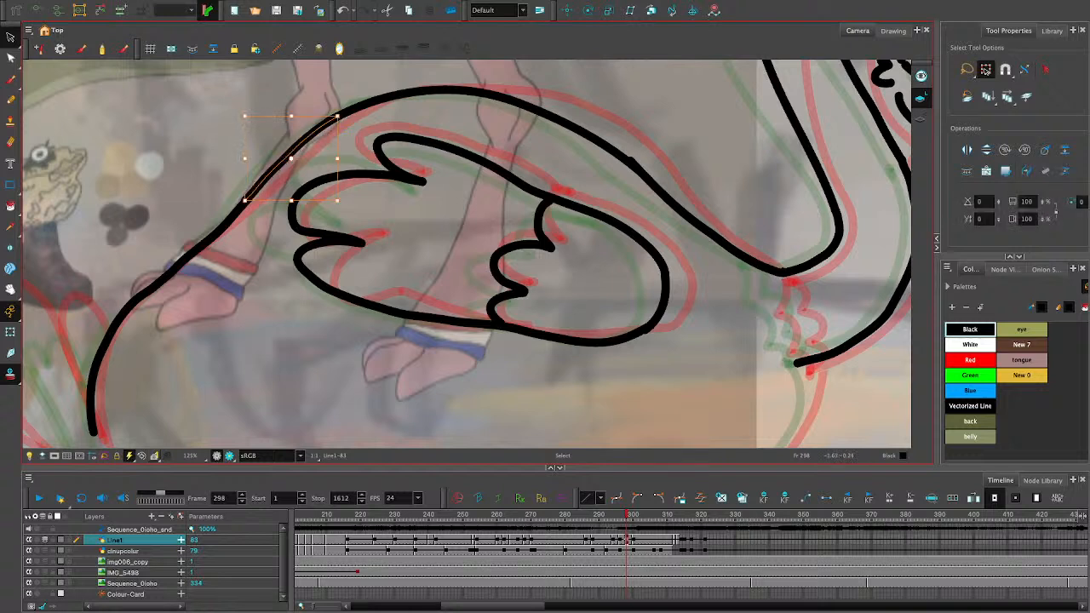
key(Escape)
- Smooth the lower rear contour with the Contour Editor by deleting extra points and shifting its lower end point slightly inward
click(11, 290)
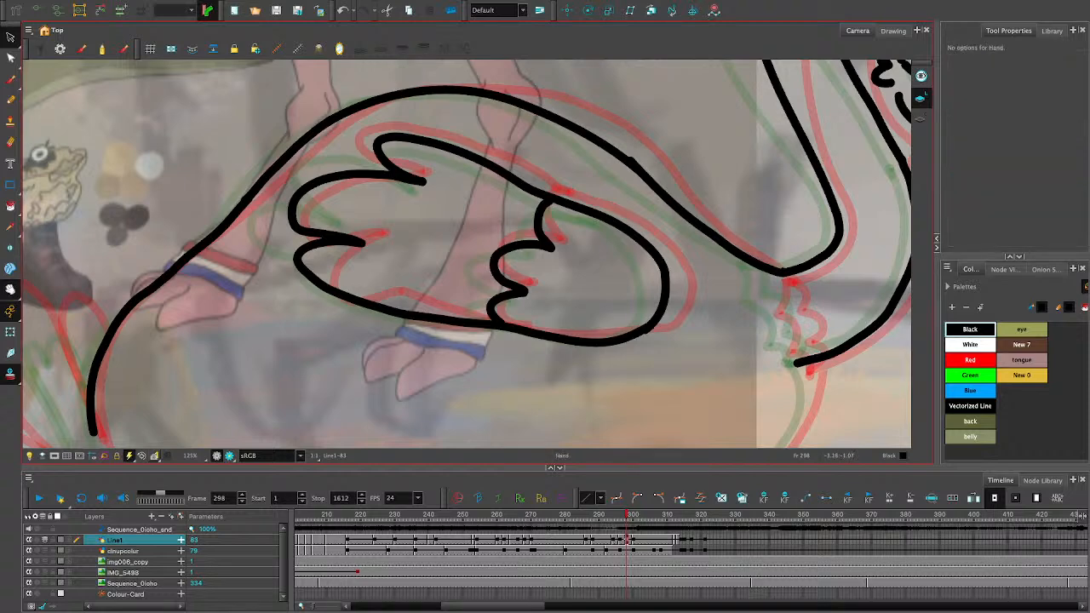
mouse_move(383, 315)
mouse_down()
mouse_move(461, 170)
mouse_move(429, 125)
mouse_move(429, 140)
mouse_up()
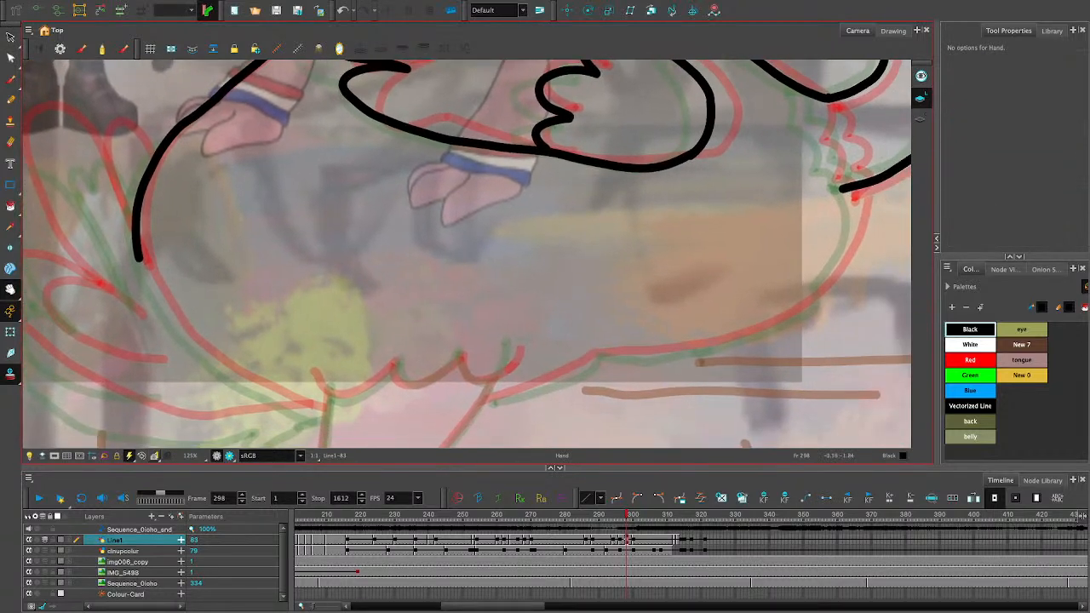
click(10, 37)
click(152, 166)
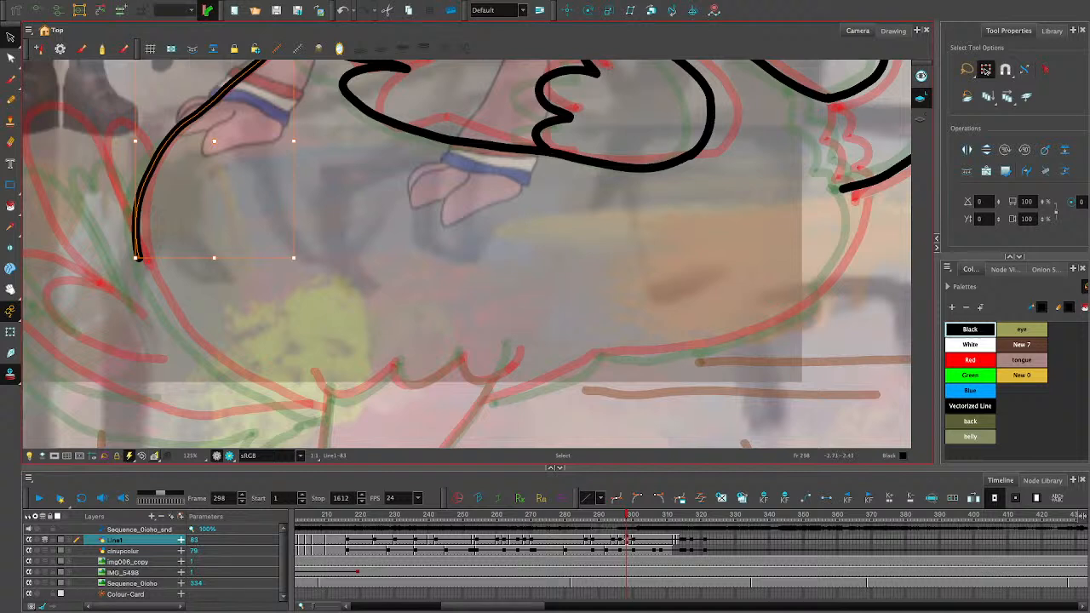
click(11, 57)
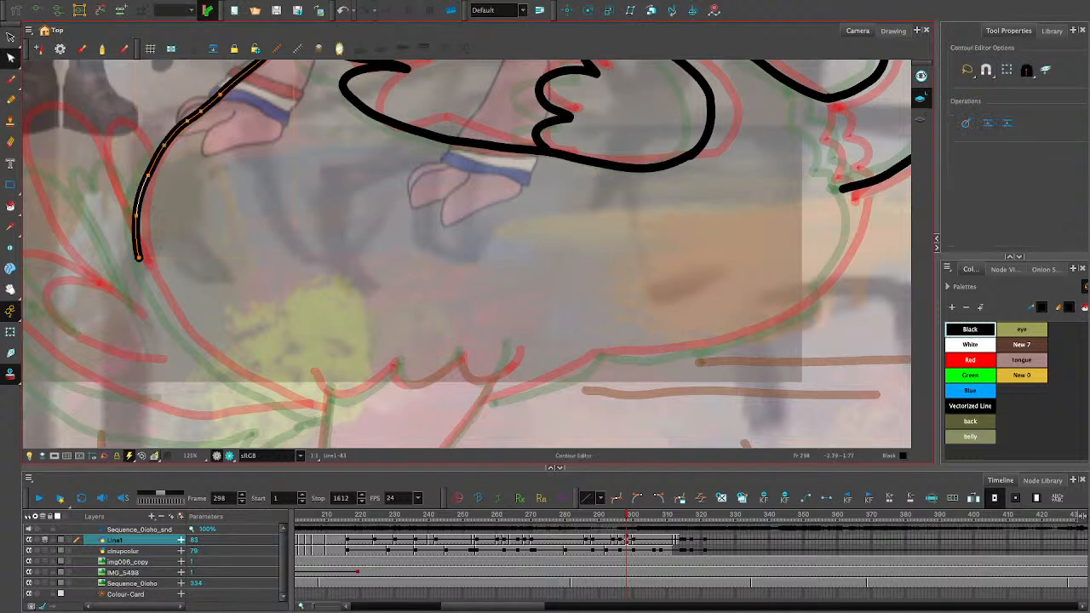
key(Delete)
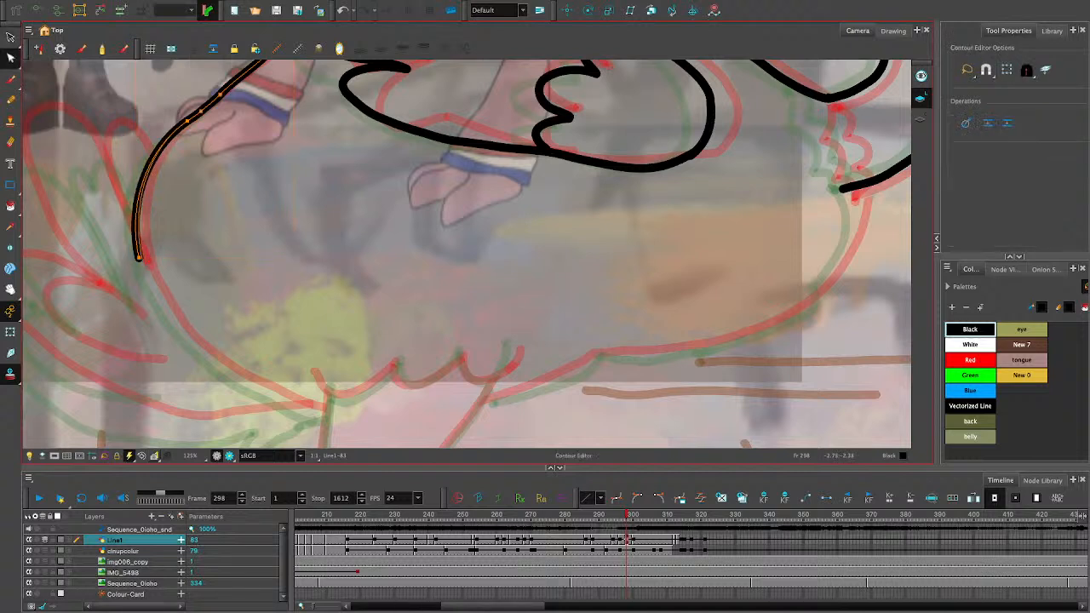
drag(139, 258, 142, 259)
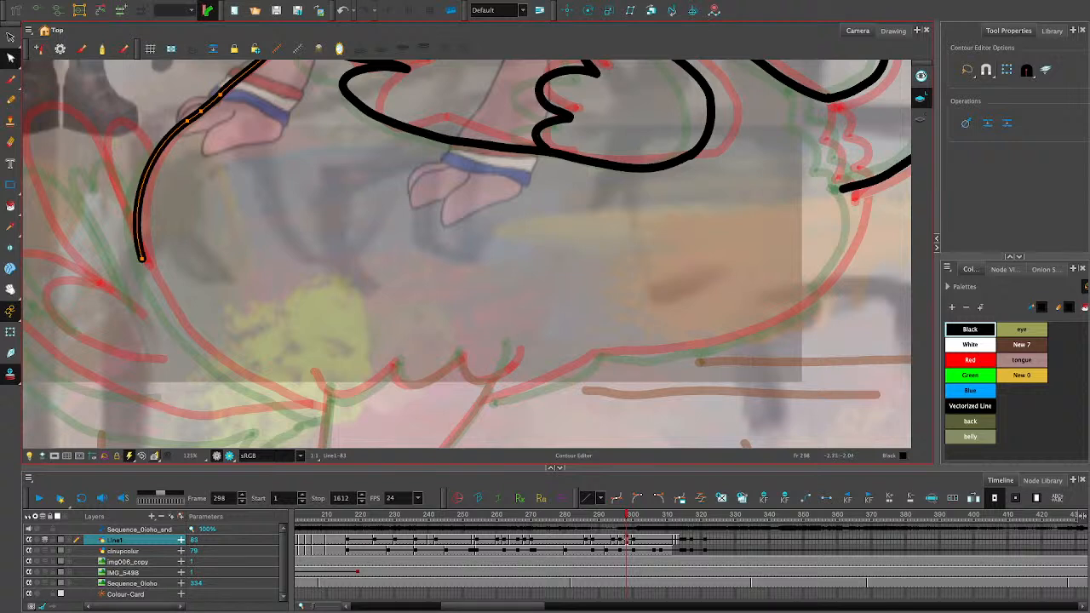
key(Escape)
- Draw the rear underside curve from the rear contour's lower end to the top of the leg, and nudge it slightly inward
click(10, 100)
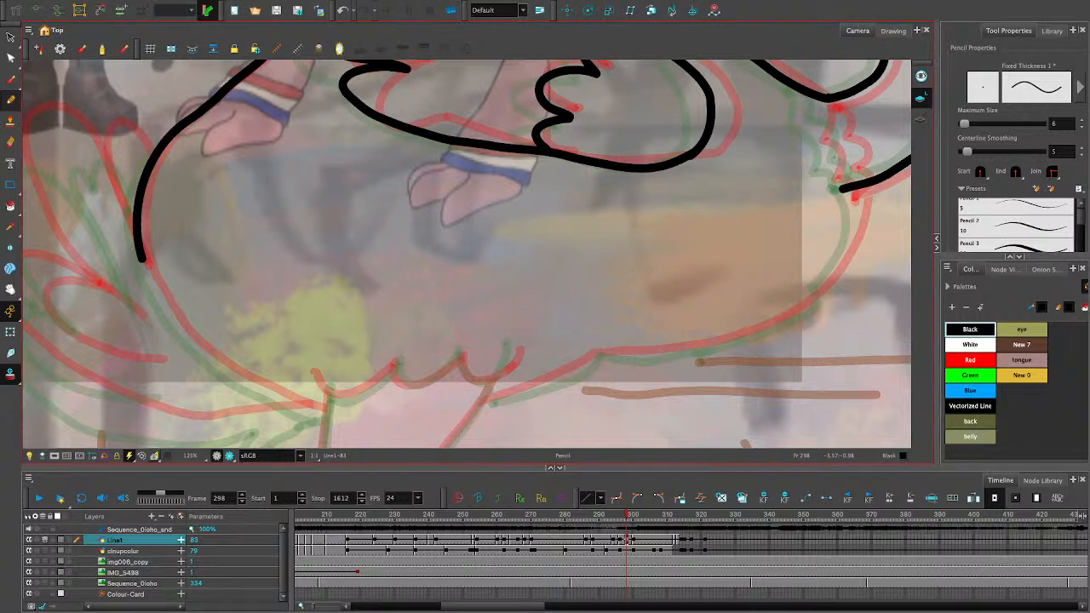
drag(150, 281, 243, 364)
key(ctrl+z)
mouse_move(140, 257)
mouse_down()
mouse_move(194, 344)
mouse_move(285, 406)
mouse_move(320, 414)
mouse_up()
key(ctrl+z)
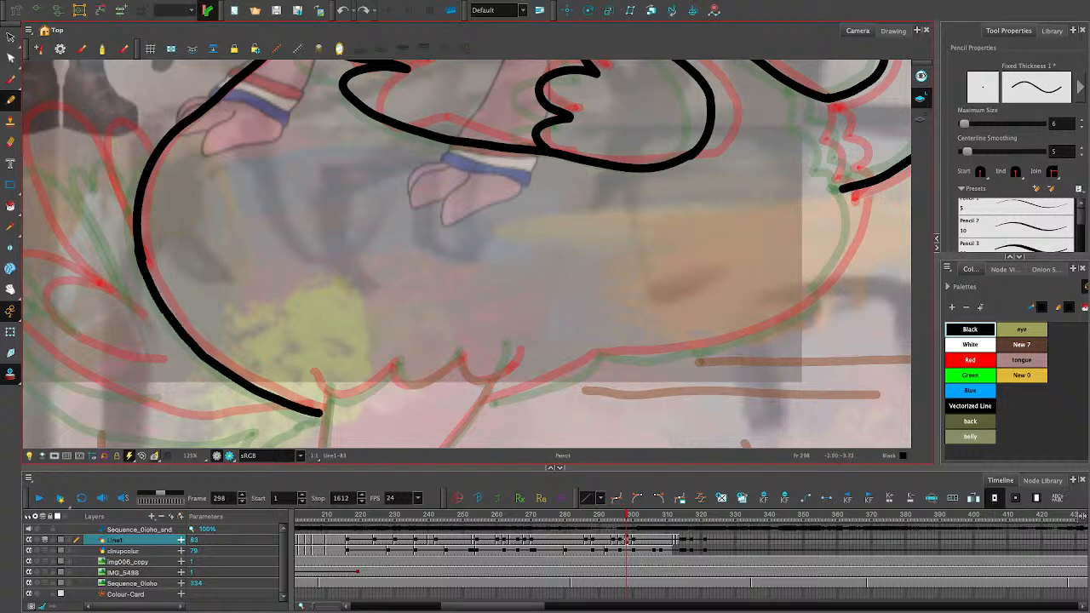
click(10, 37)
click(171, 313)
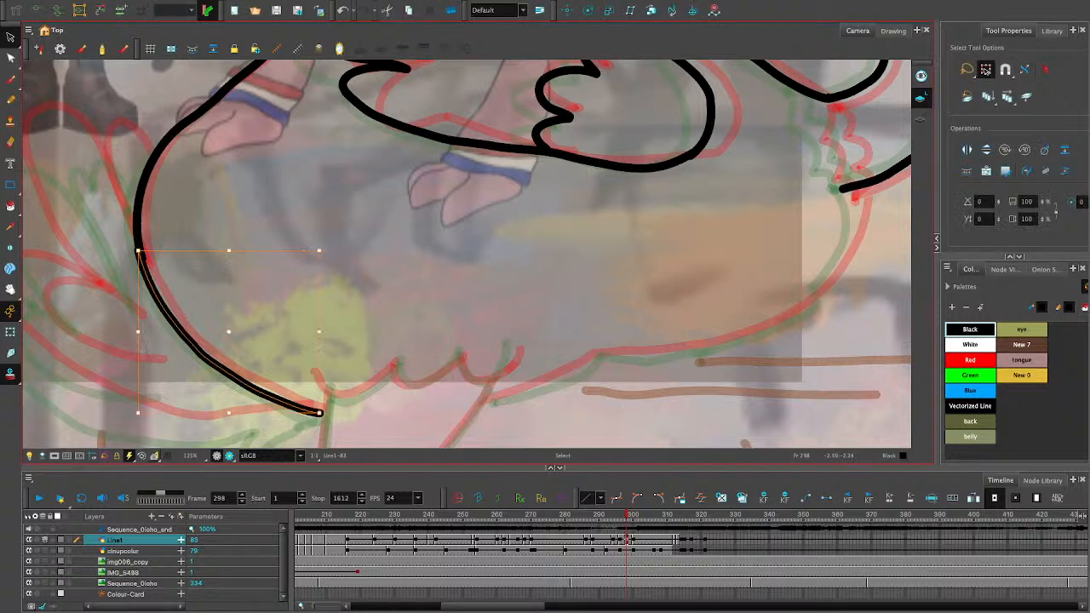
drag(170, 314, 174, 312)
click(181, 307)
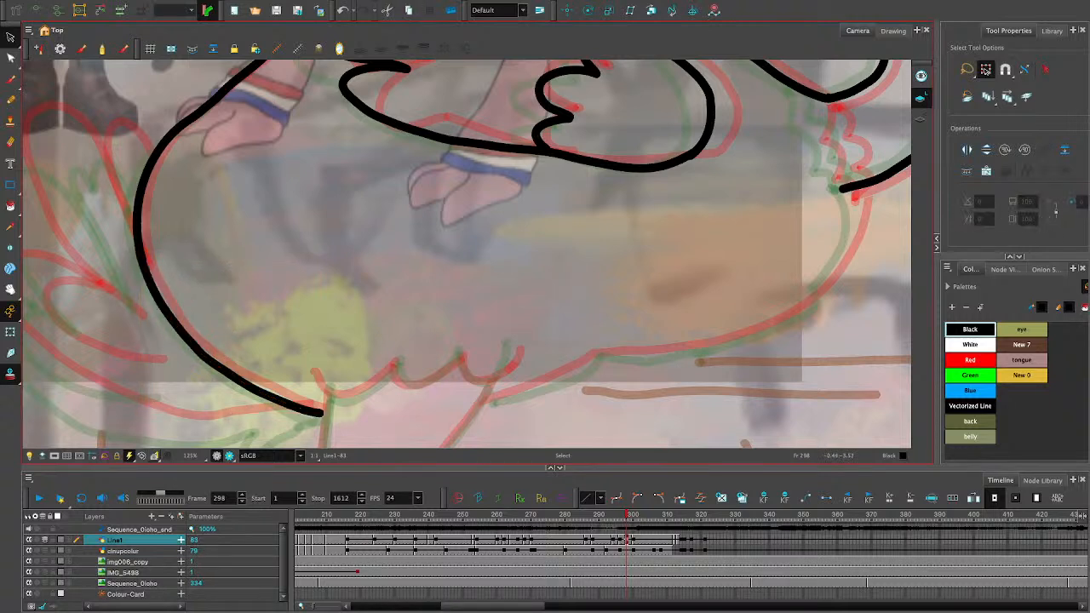
- Draw the scalloped feather fringe across the top of the leg with the Pencil tool
click(10, 100)
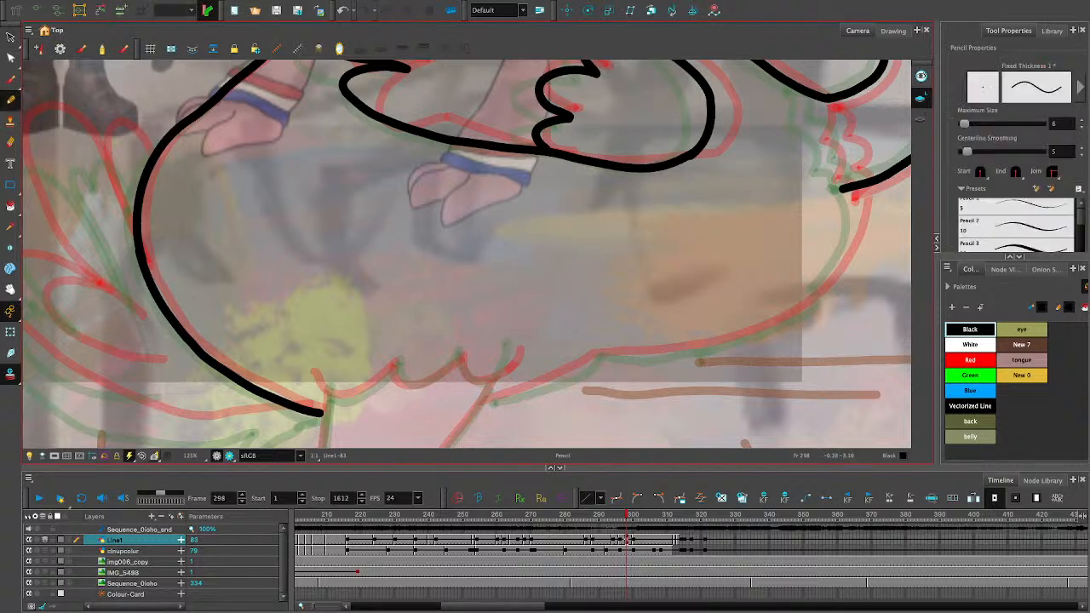
mouse_move(516, 344)
mouse_down()
mouse_move(507, 366)
mouse_move(477, 383)
mouse_move(458, 347)
mouse_up()
key(ctrl+z)
mouse_move(492, 377)
mouse_down()
mouse_move(466, 372)
mouse_move(460, 356)
mouse_move(396, 383)
mouse_move(393, 361)
mouse_move(356, 396)
mouse_move(332, 400)
mouse_move(315, 373)
mouse_up()
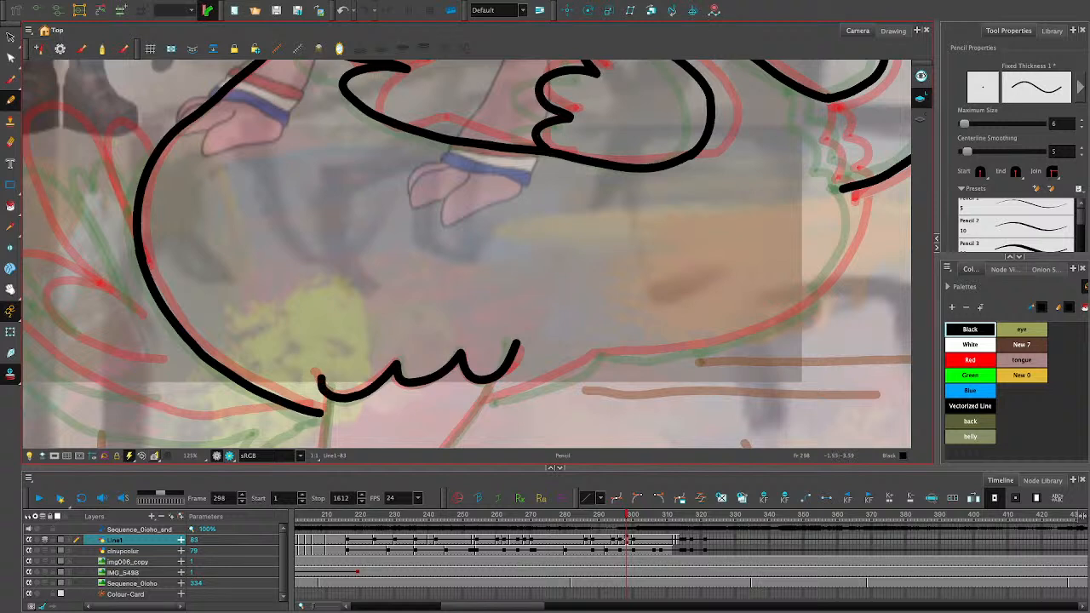
- Draw the belly contour from the leg up to the neck base, and add two jagged ruffle lines across the neck base
mouse_move(477, 405)
mouse_down()
mouse_move(597, 355)
mouse_move(710, 346)
mouse_move(802, 313)
mouse_up()
key(ctrl+z)
key(ctrl+z)
mouse_move(700, 347)
mouse_down()
mouse_move(810, 308)
mouse_move(854, 226)
mouse_move(852, 190)
mouse_up()
key(ctrl+z)
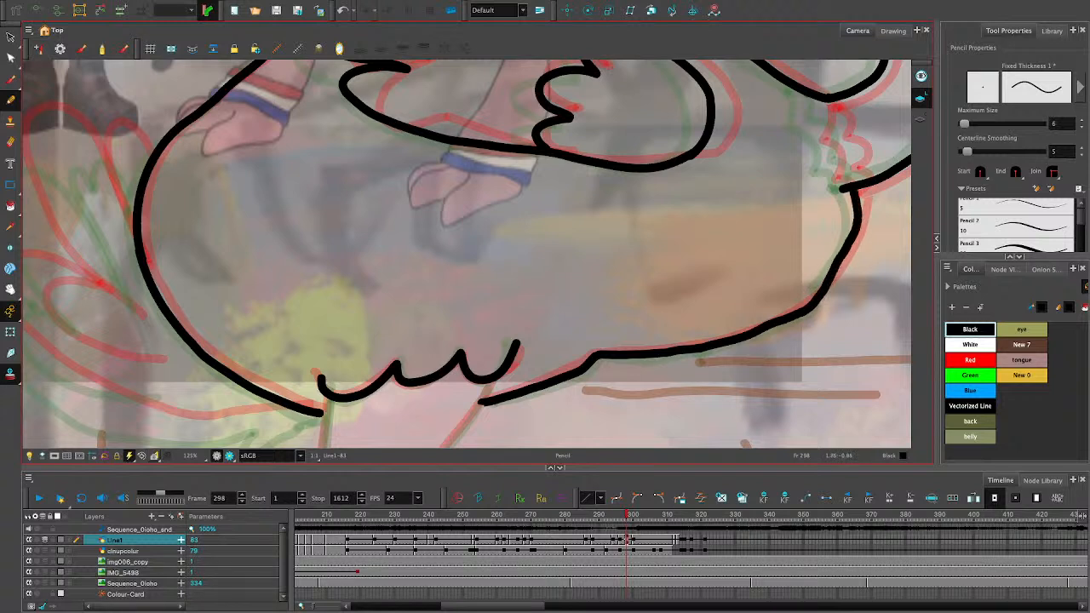
mouse_move(805, 95)
mouse_down()
mouse_move(828, 174)
mouse_move(844, 187)
mouse_up()
mouse_move(826, 103)
mouse_down()
mouse_move(851, 154)
mouse_move(848, 175)
mouse_move(865, 179)
mouse_up()
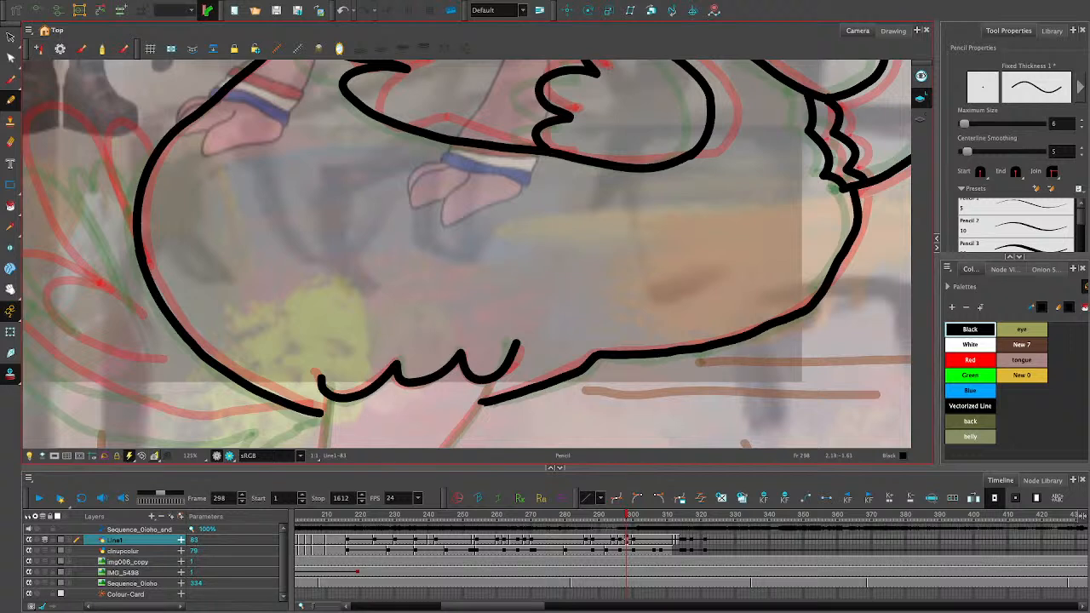
- Select the stroke piece on the neck curve just above the ruffle and delete it
click(11, 38)
click(840, 135)
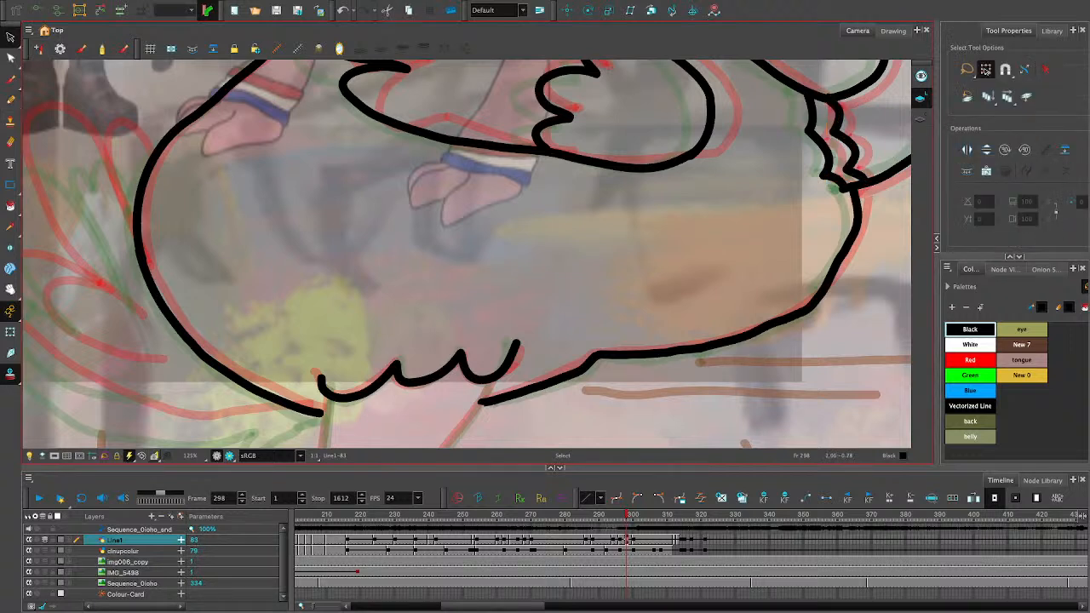
click(857, 91)
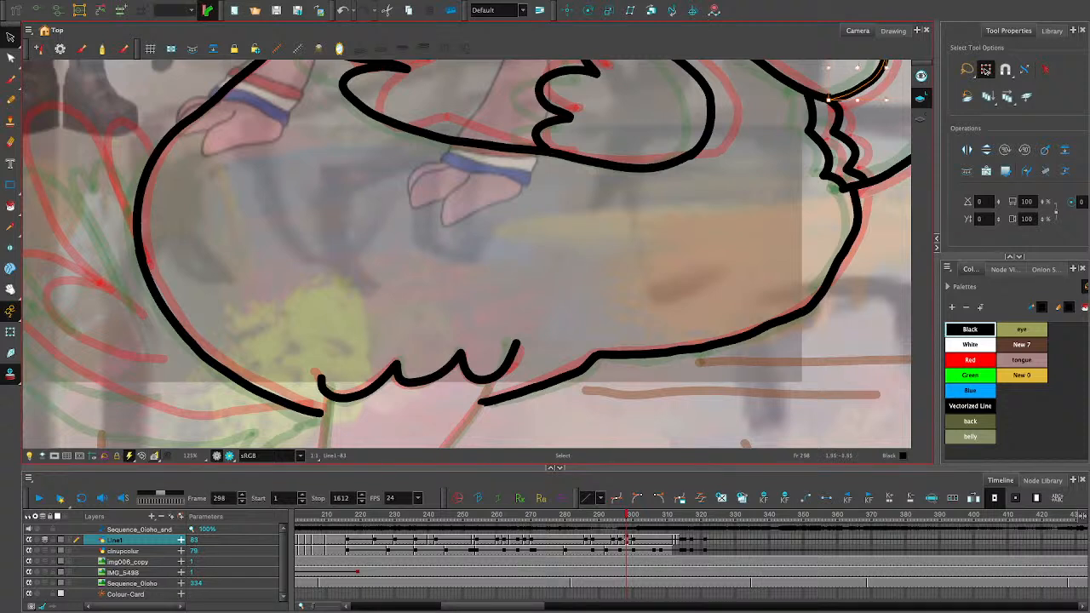
click(822, 96)
click(860, 91)
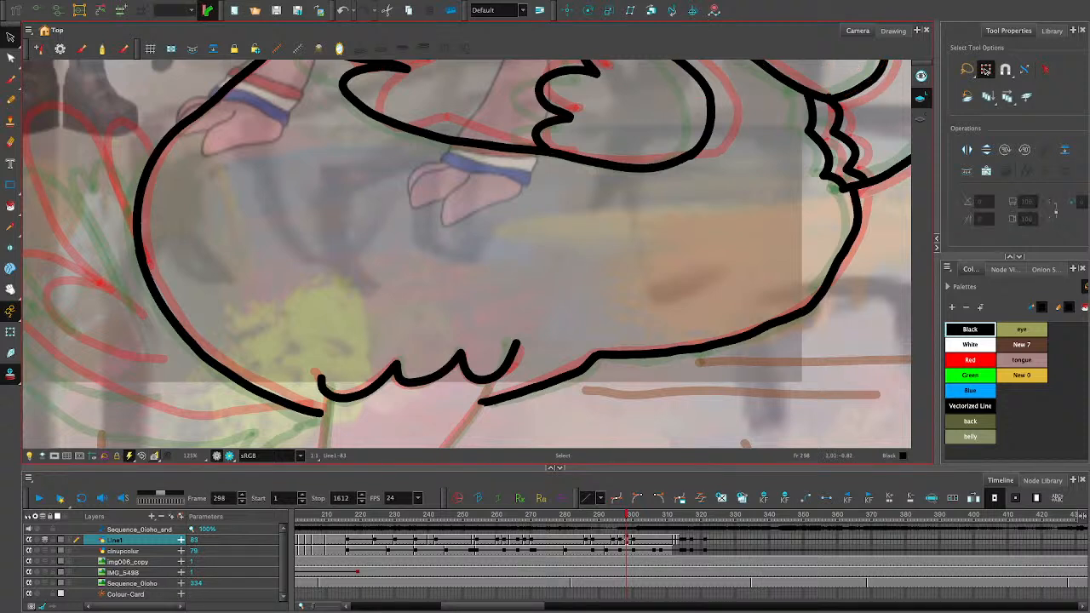
click(860, 90)
key(Delete)
key(ctrl+z)
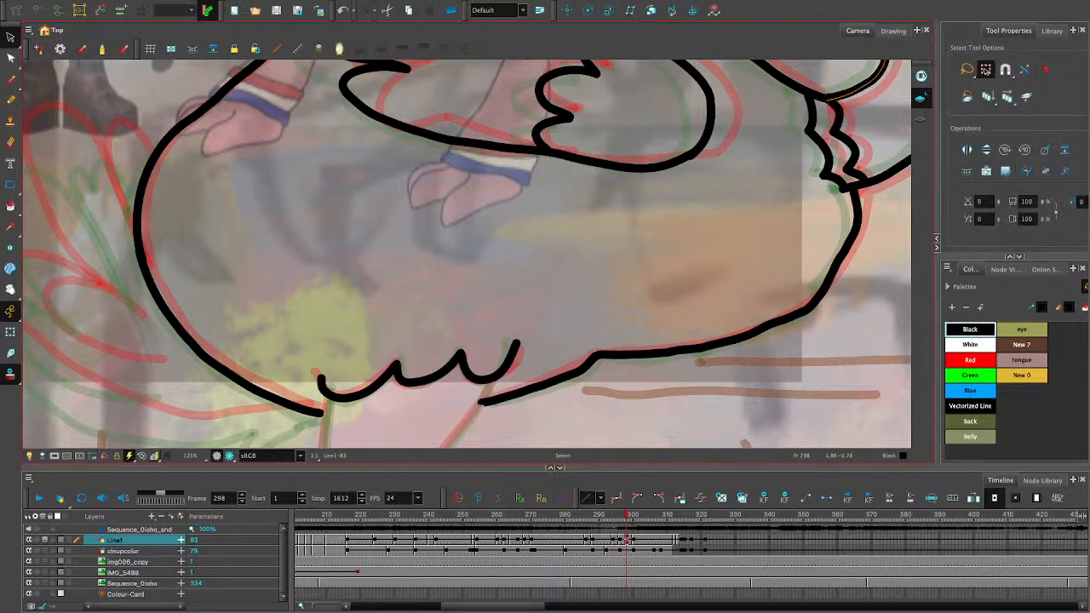
key(Delete)
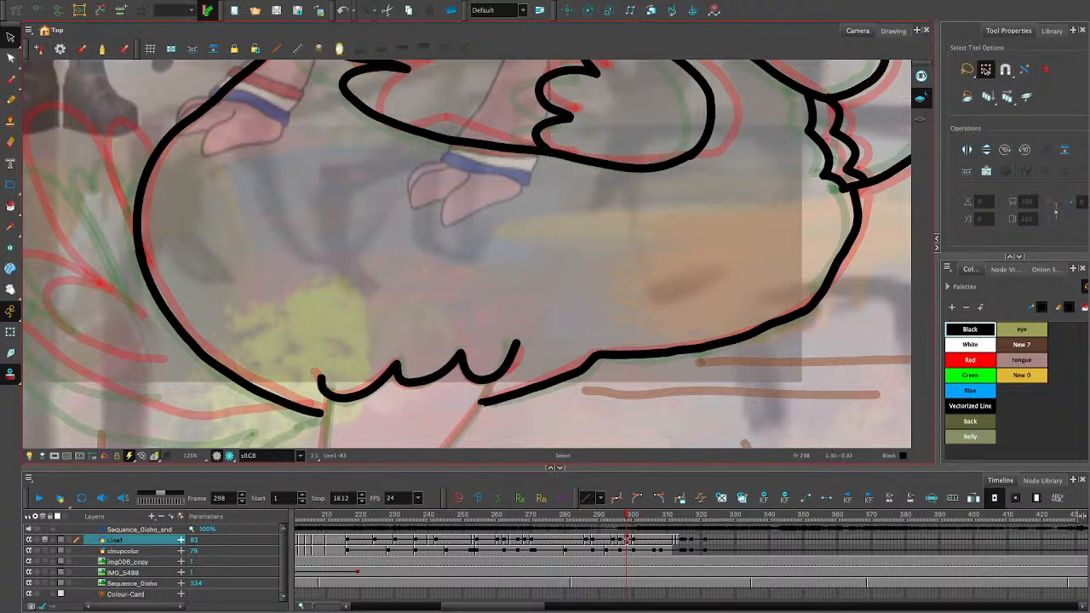
key(Delete)
key(ctrl+z)
key(Delete)
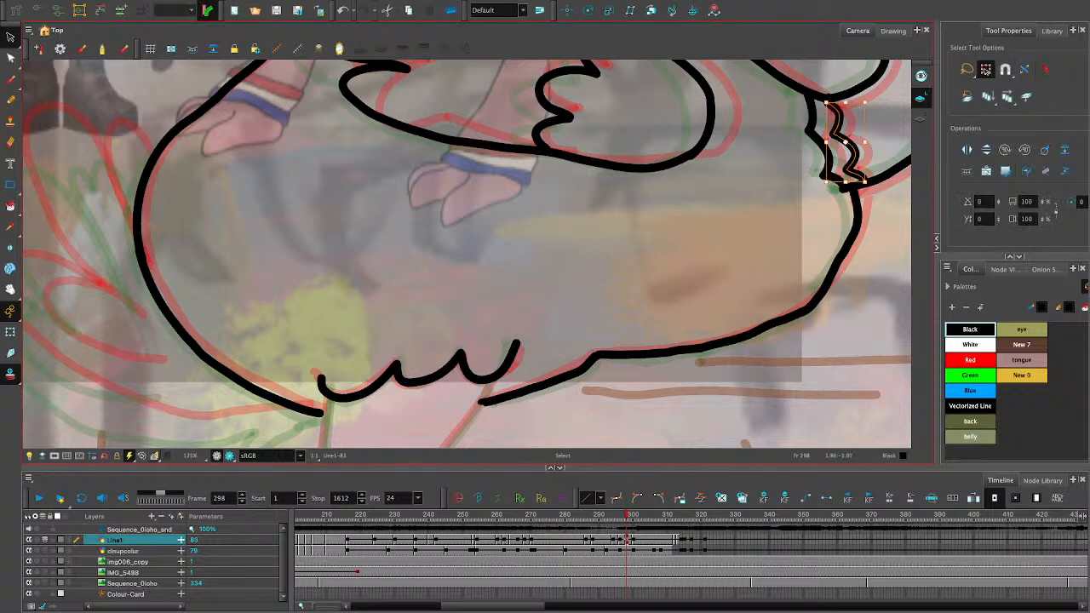
key(ctrl+z)
key(ctrl+z)
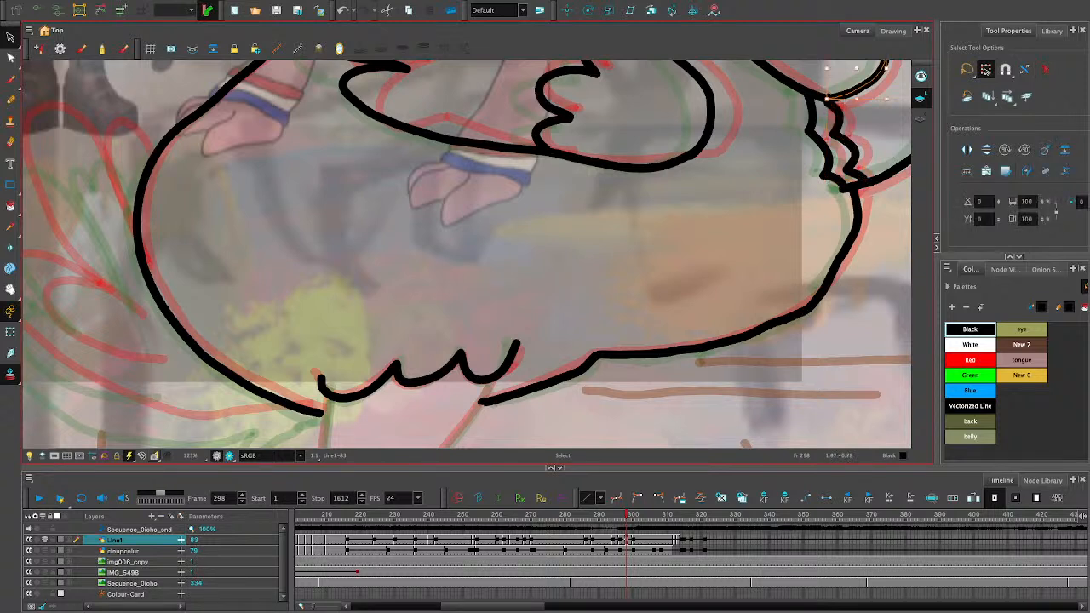
key(Delete)
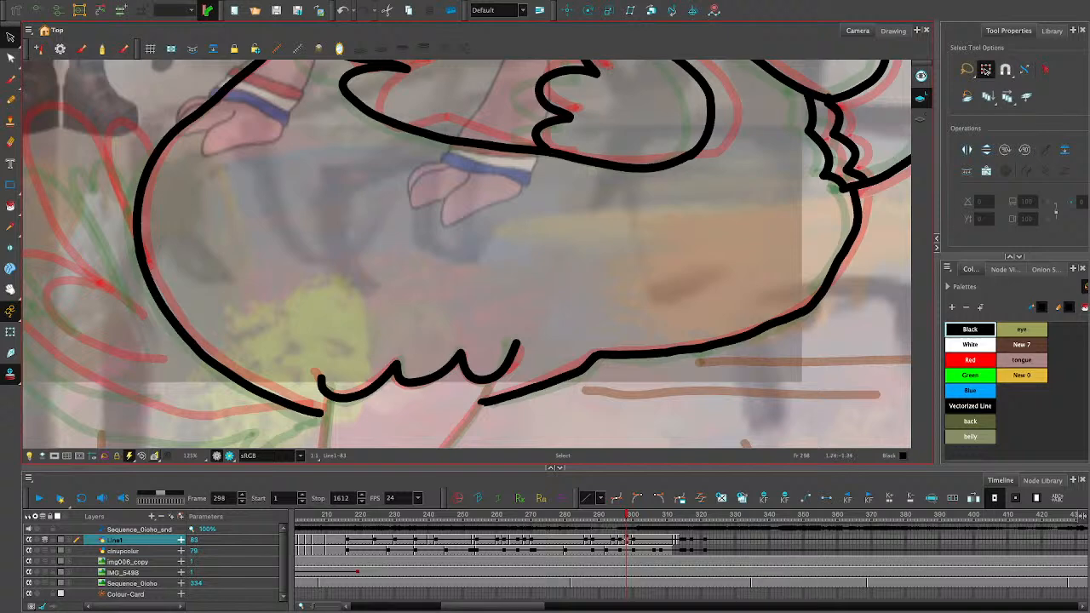
key(ctrl+z)
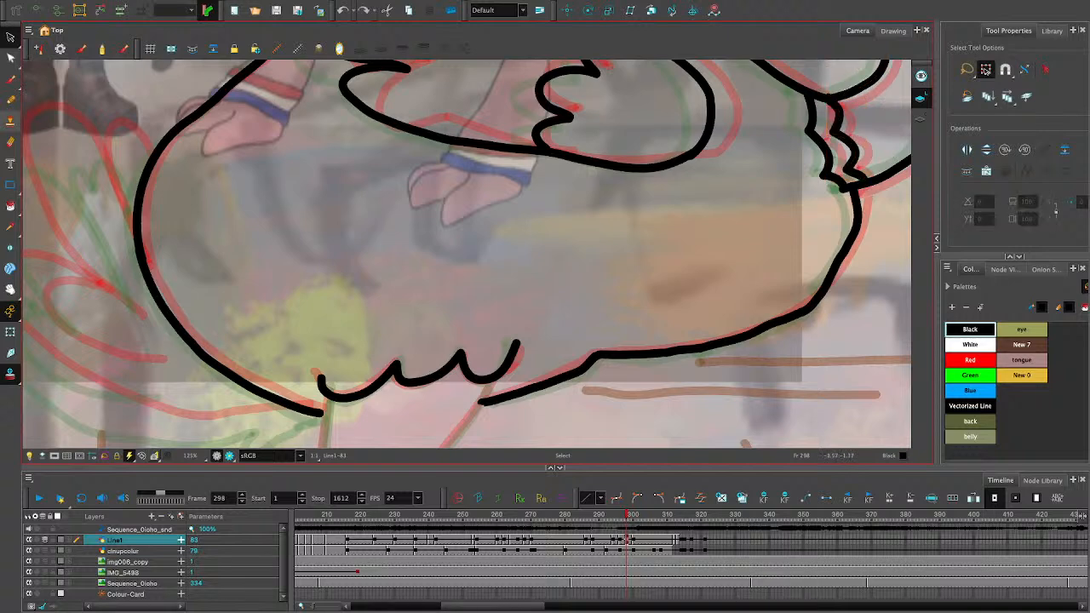
- Draw the jagged tip and short underside line of the lowest tail feather with the Pencil tool, starting at the underside contour's end
click(10, 100)
key(space)
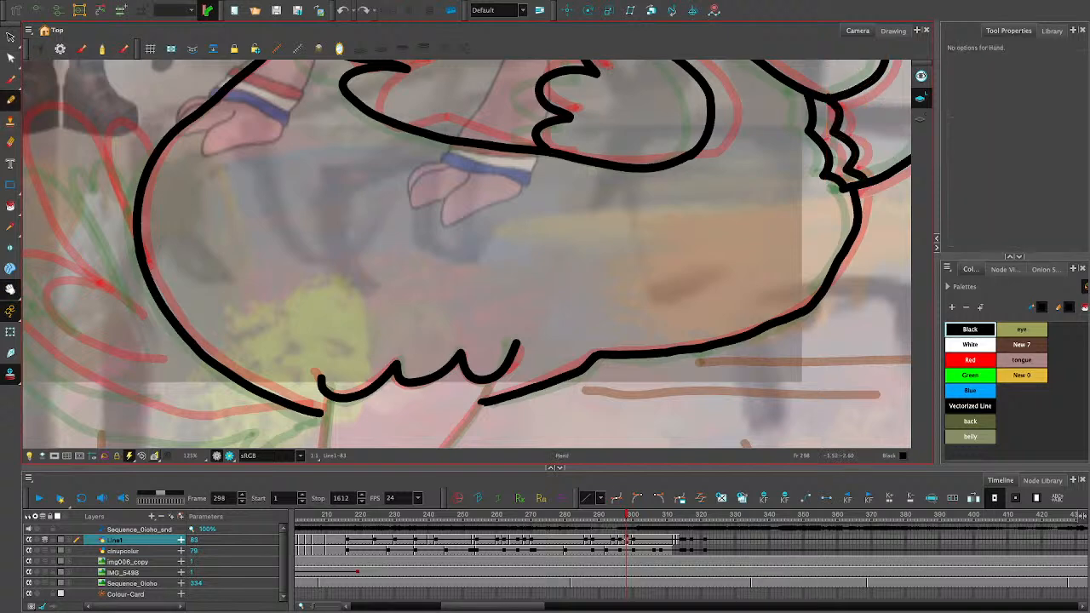
drag(510, 366, 487, 153)
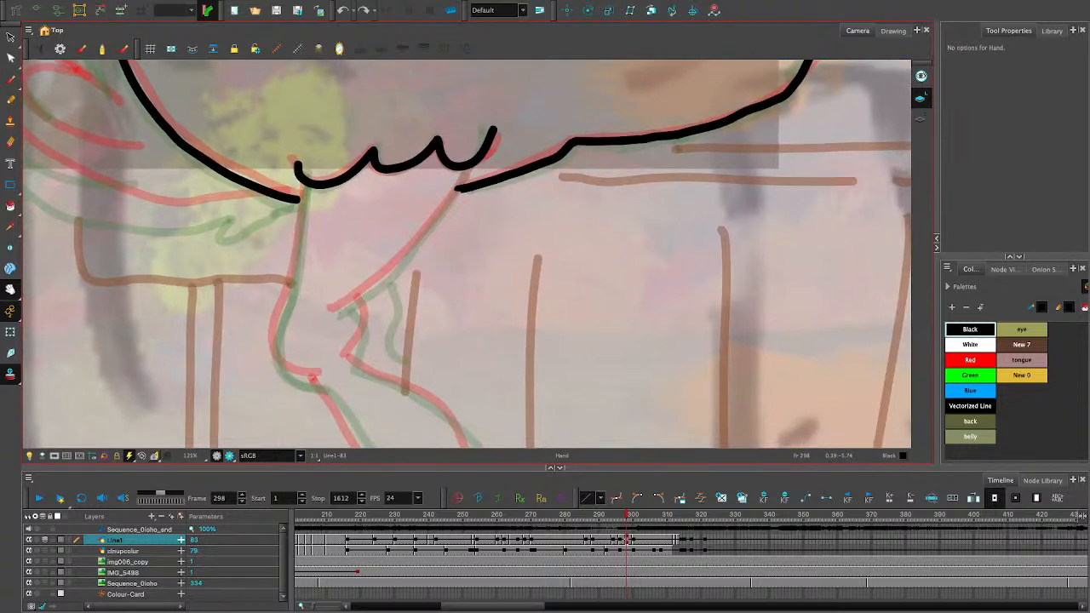
drag(476, 272, 528, 237)
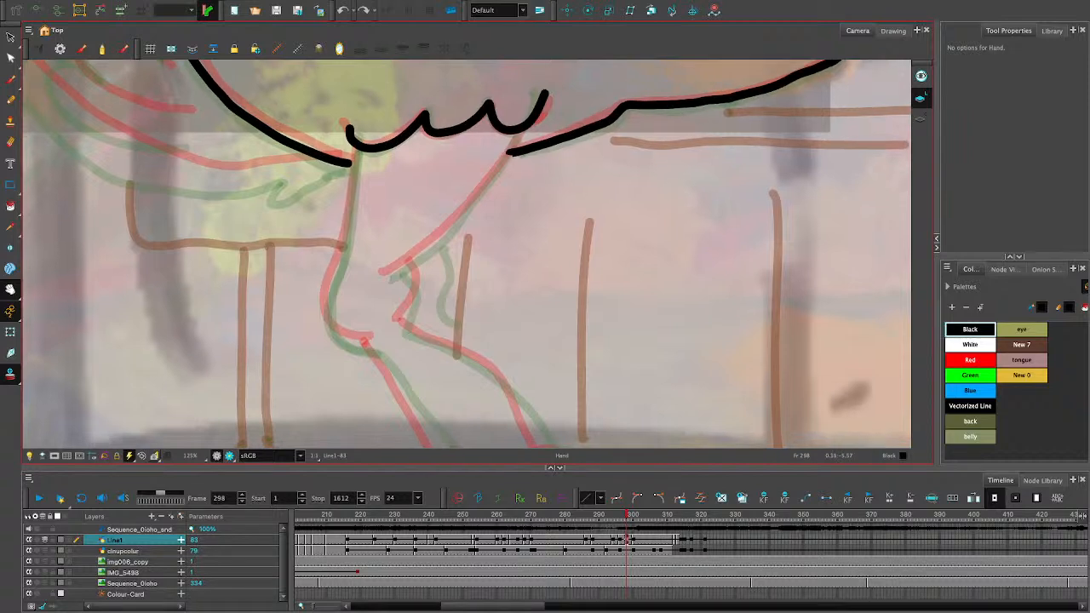
drag(587, 154, 399, 324)
drag(553, 154, 309, 399)
drag(510, 204, 629, 157)
drag(408, 324, 601, 193)
mouse_move(425, 298)
mouse_down()
mouse_move(501, 245)
mouse_move(601, 125)
mouse_move(544, 227)
mouse_move(565, 223)
mouse_move(717, 310)
mouse_move(747, 311)
mouse_move(679, 260)
mouse_move(707, 269)
mouse_up()
key(alt+slash)
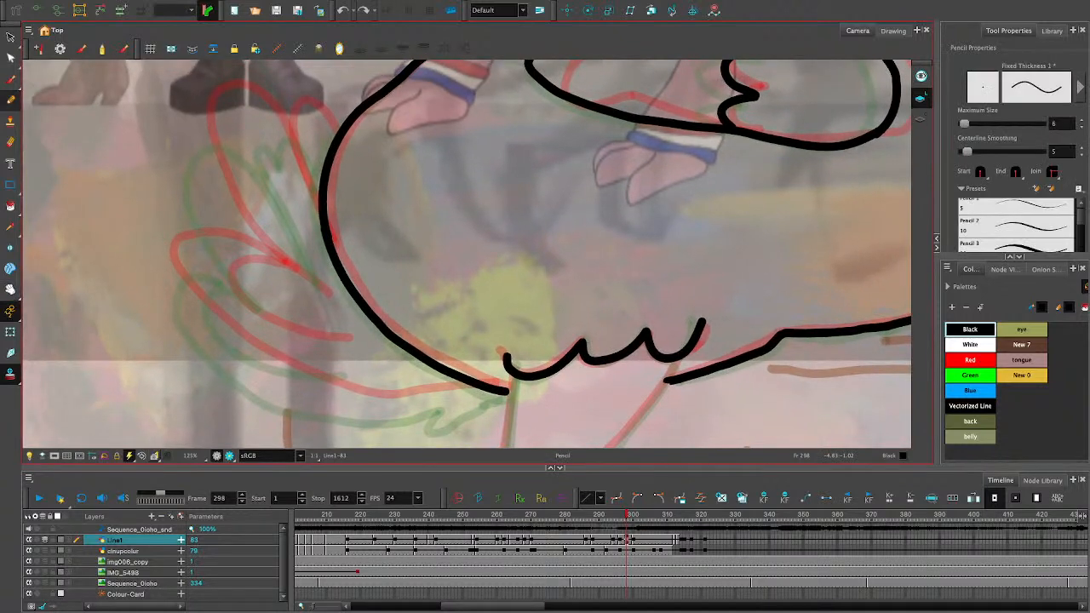
drag(325, 162, 314, 128)
key(super+z)
mouse_move(503, 392)
mouse_down()
mouse_move(456, 407)
mouse_move(443, 407)
mouse_move(459, 399)
mouse_move(382, 406)
mouse_move(283, 385)
mouse_move(191, 310)
mouse_move(183, 253)
mouse_move(235, 266)
mouse_up()
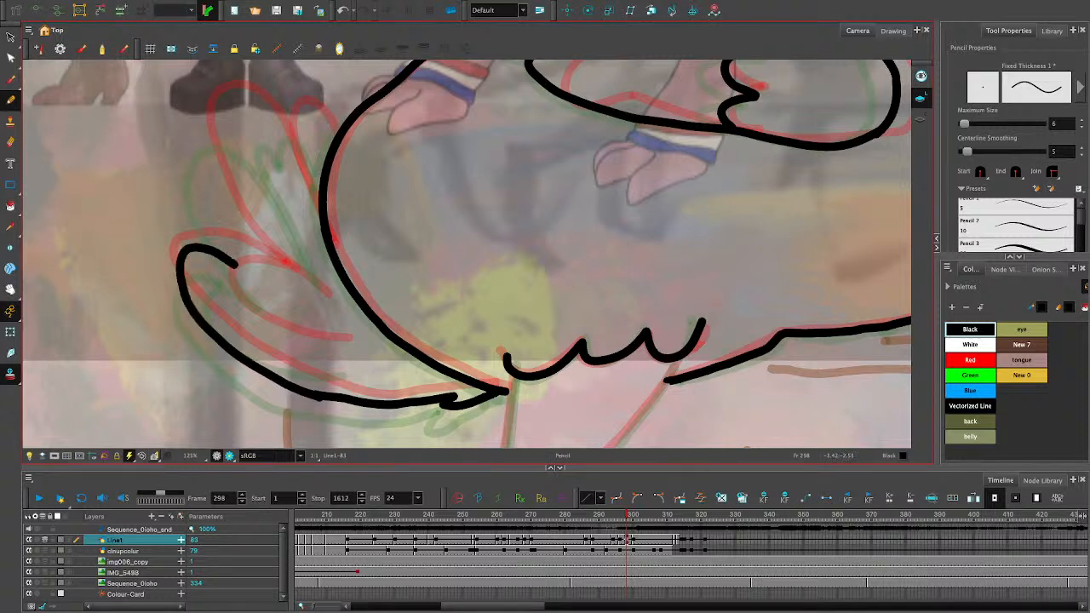
key(ctrl+z)
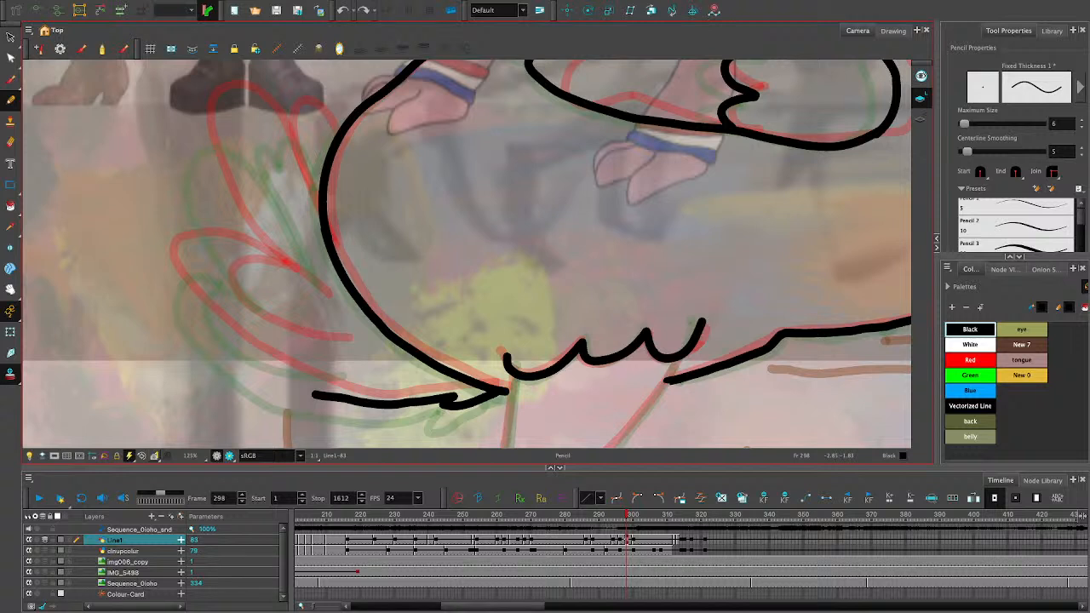
- Draw the remaining tail feather outlines from the rear contour down to the lowest feather's underside, including the inner loop of the lower feather
mouse_move(327, 162)
mouse_down()
mouse_move(311, 130)
mouse_move(263, 147)
mouse_move(288, 192)
mouse_move(248, 135)
mouse_move(207, 112)
mouse_move(188, 180)
mouse_move(276, 281)
mouse_move(223, 254)
mouse_move(174, 262)
mouse_move(232, 356)
mouse_move(315, 395)
mouse_up()
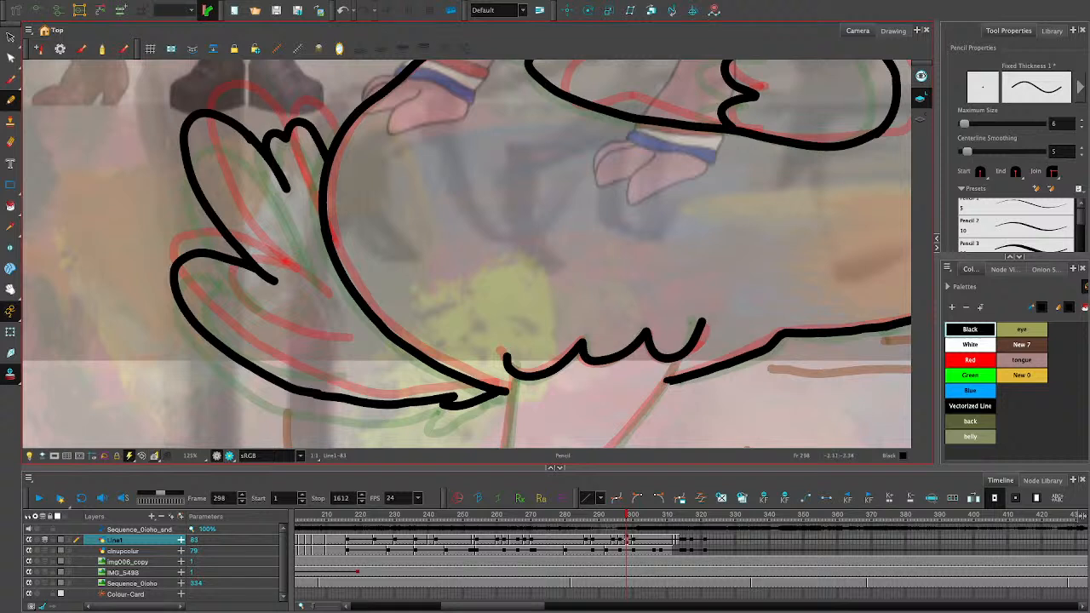
mouse_move(321, 299)
mouse_down()
mouse_move(228, 279)
mouse_move(290, 357)
mouse_move(353, 359)
mouse_up()
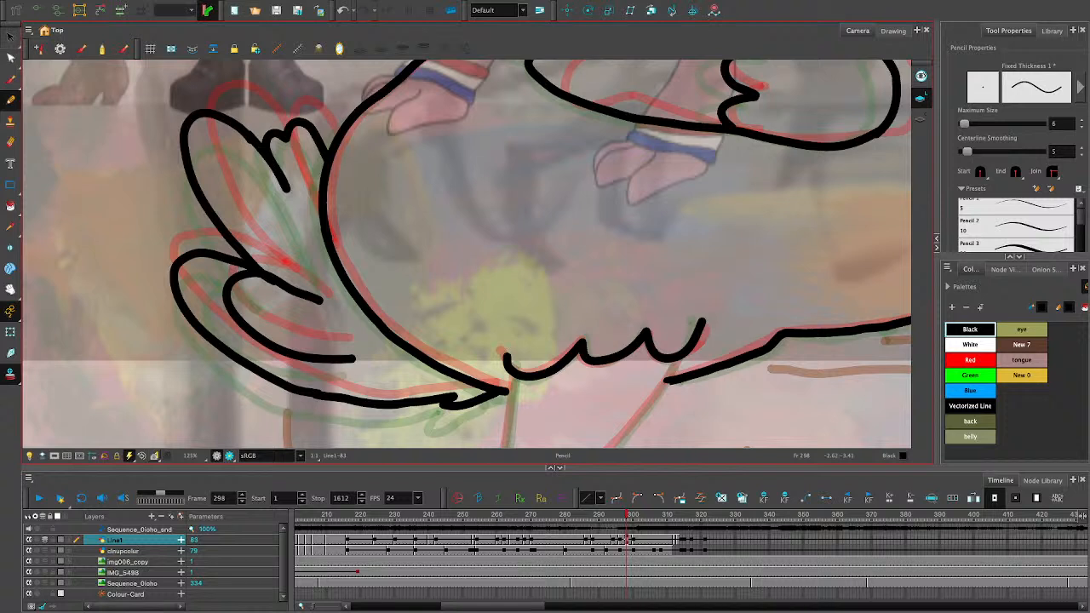
- Try to trim the overlapping stroke end where the upper and lower tail feathers meet with the Cutter tool
key(alt+t)
mouse_move(272, 280)
mouse_down()
mouse_move(274, 293)
mouse_move(270, 280)
mouse_up()
key(ctrl+z)
key(Delete)
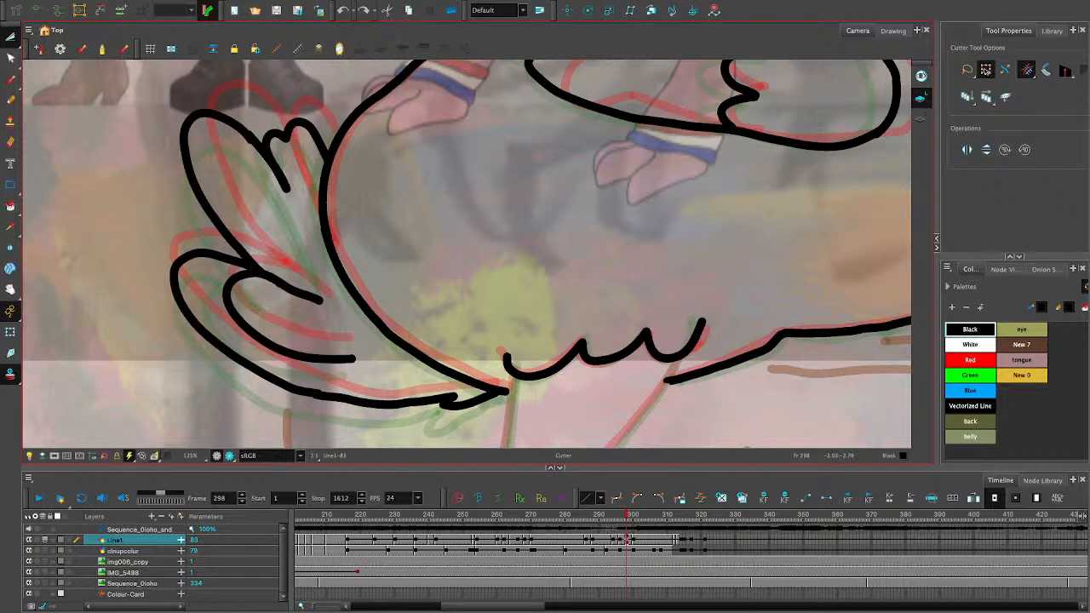
drag(280, 295, 273, 280)
key(Delete)
- Try to erase the overlapping stroke end between the tail feathers with the eraser size set to 20
key(alt+e)
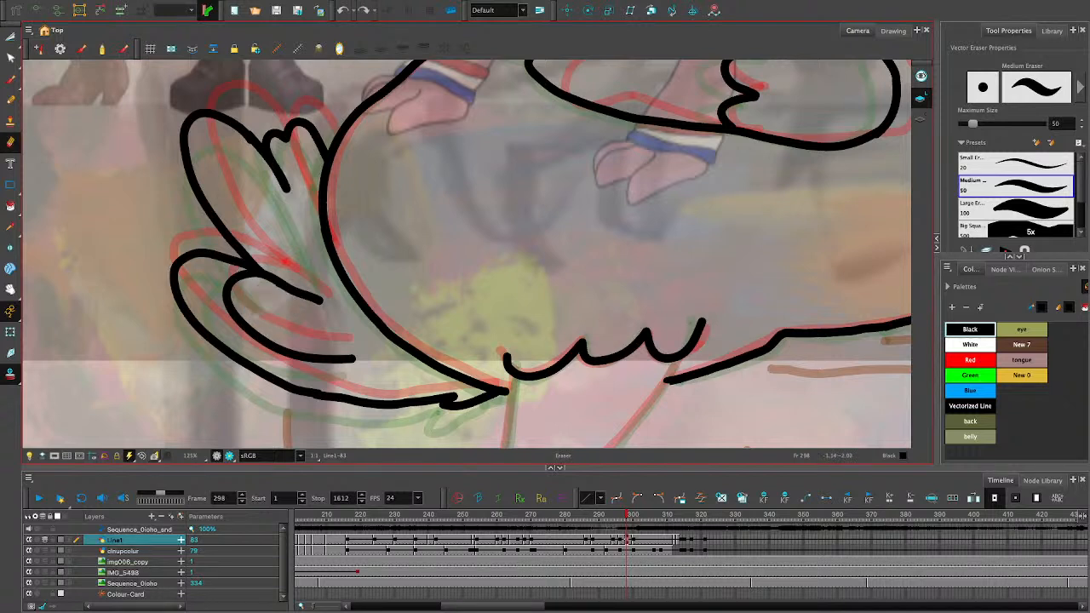
drag(973, 124, 966, 124)
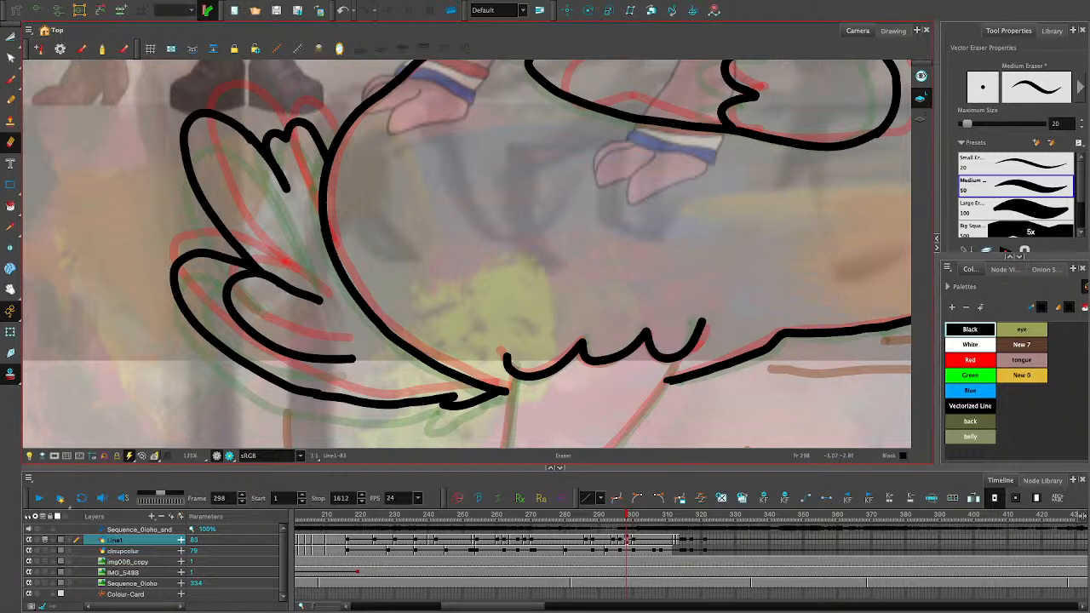
drag(274, 291, 277, 287)
key(ctrl+z)
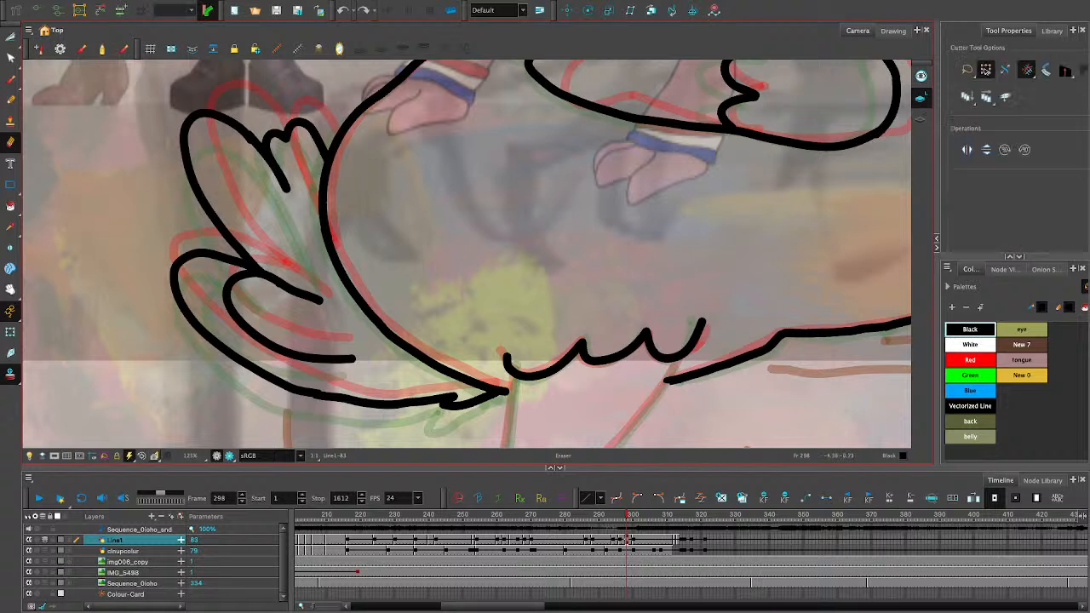
- Cut out and delete the overlapping stroke stub at the top of the lower feather's inner loop, and save the scene
key(alt+t)
drag(254, 276, 289, 301)
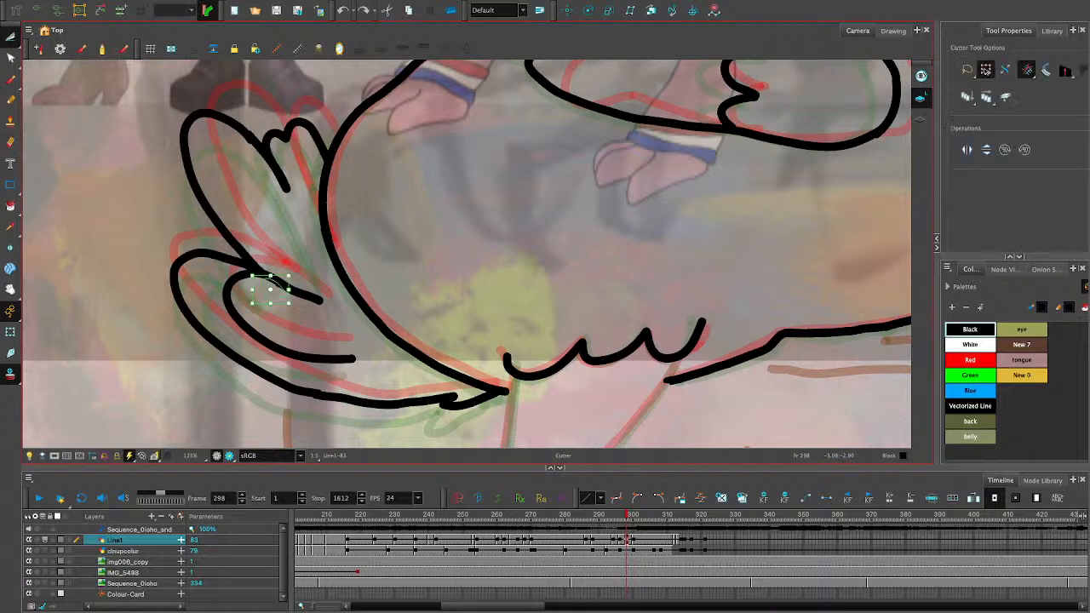
key(Delete)
key(alt+s)
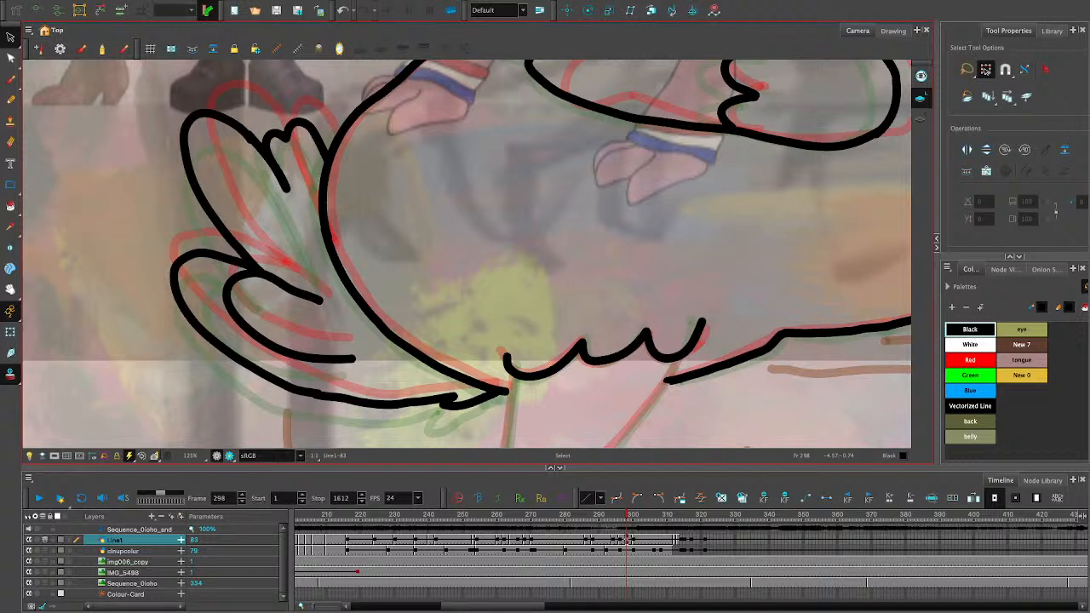
click(276, 10)
- Draw the front line of the thigh from the feather fringe down to the knee with the Pencil tool
key(space)
drag(562, 408, 213, 404)
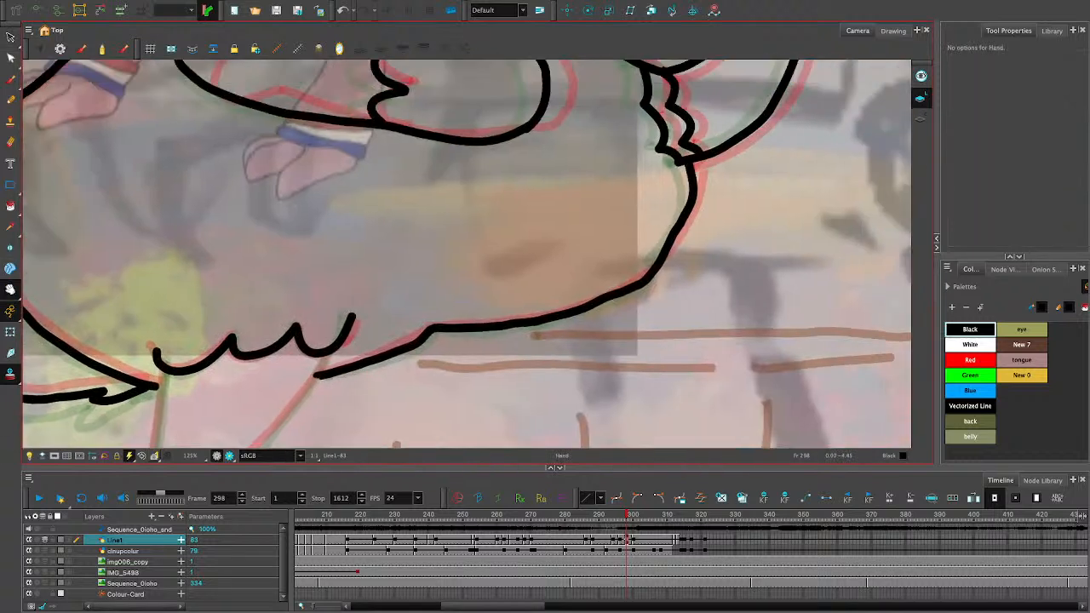
drag(511, 140, 611, 126)
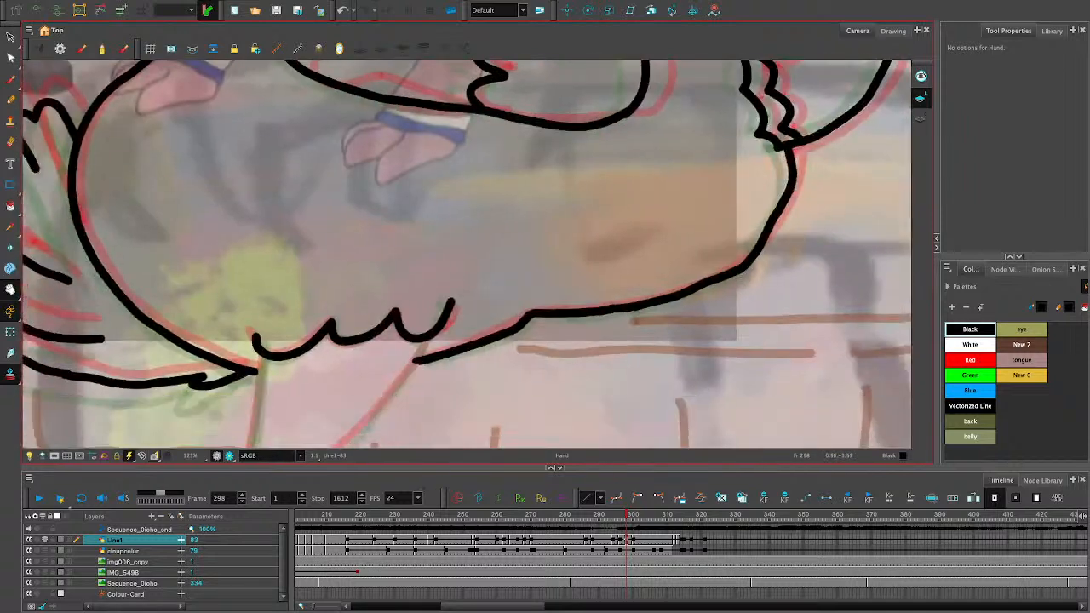
mouse_move(477, 383)
mouse_down()
mouse_move(513, 179)
mouse_move(550, 147)
mouse_move(529, 132)
mouse_up()
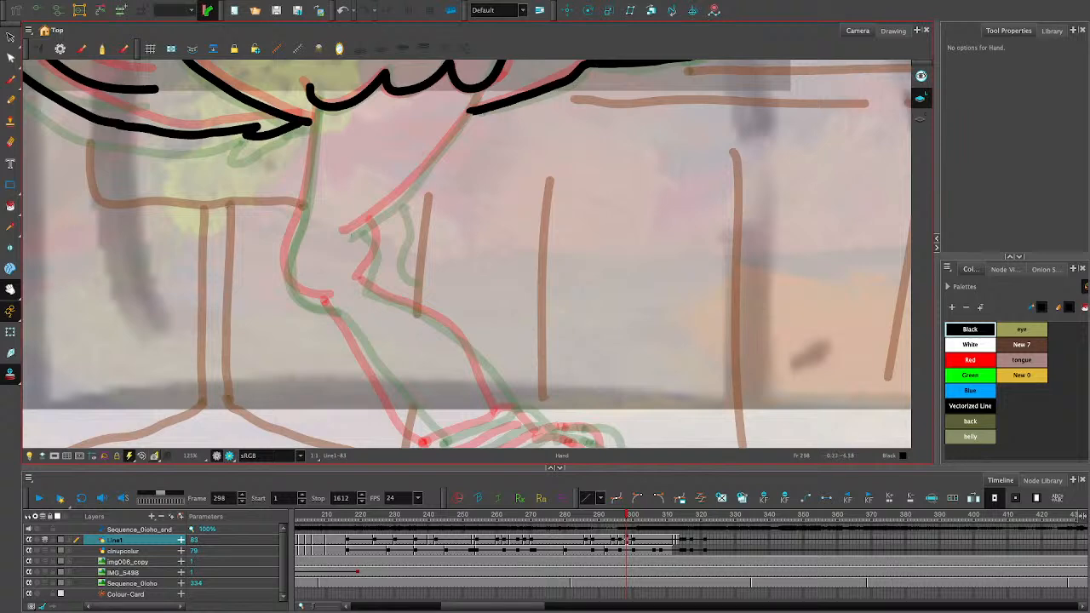
mouse_move(511, 213)
mouse_down()
mouse_move(415, 340)
mouse_move(520, 205)
mouse_up()
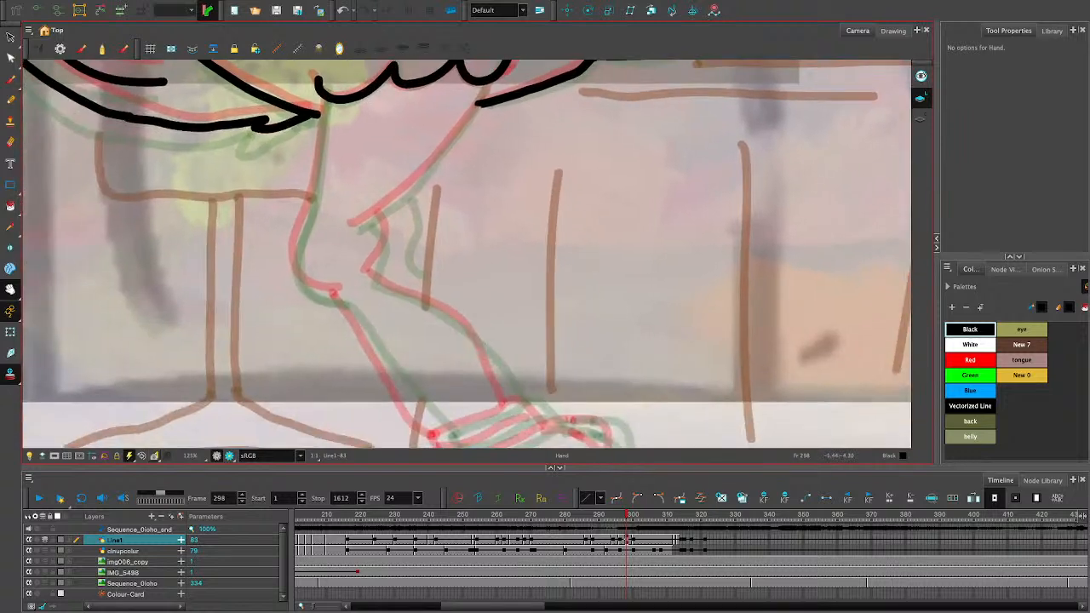
drag(486, 87, 371, 223)
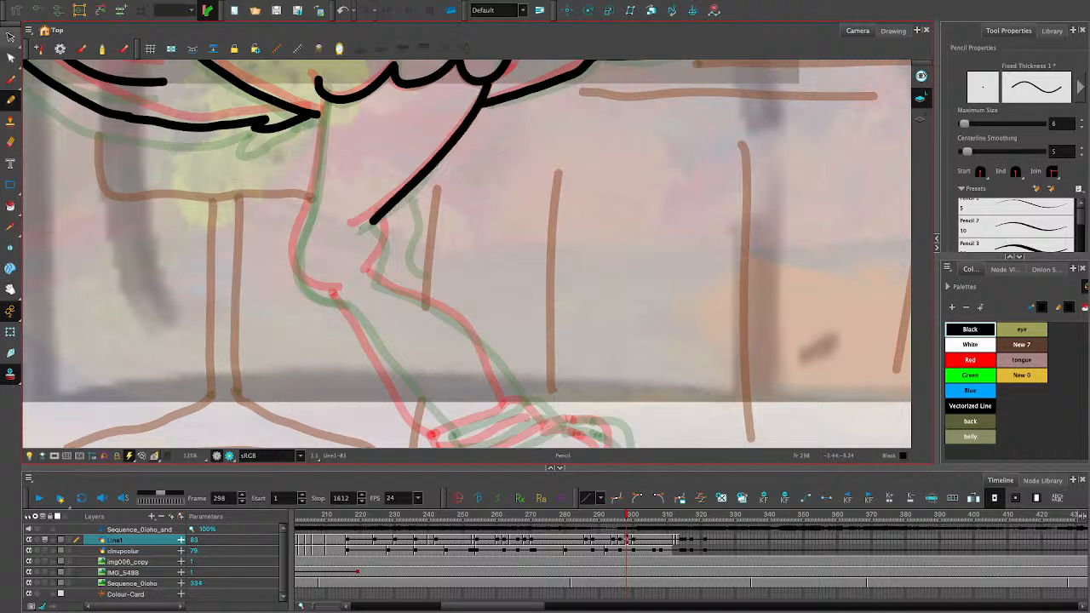
- Extend the thigh line's lower end to the red guide's knee tip and adjust its curve with the Contour Editor
click(10, 58)
click(372, 222)
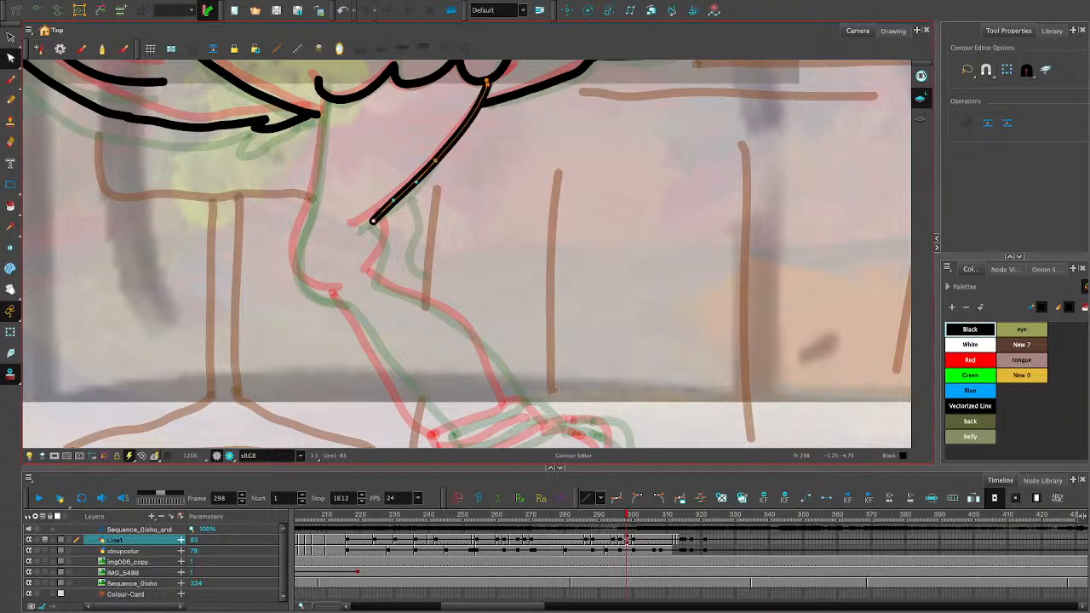
click(390, 204)
click(373, 221)
mouse_move(392, 201)
mouse_down()
mouse_move(356, 225)
mouse_move(388, 207)
mouse_up()
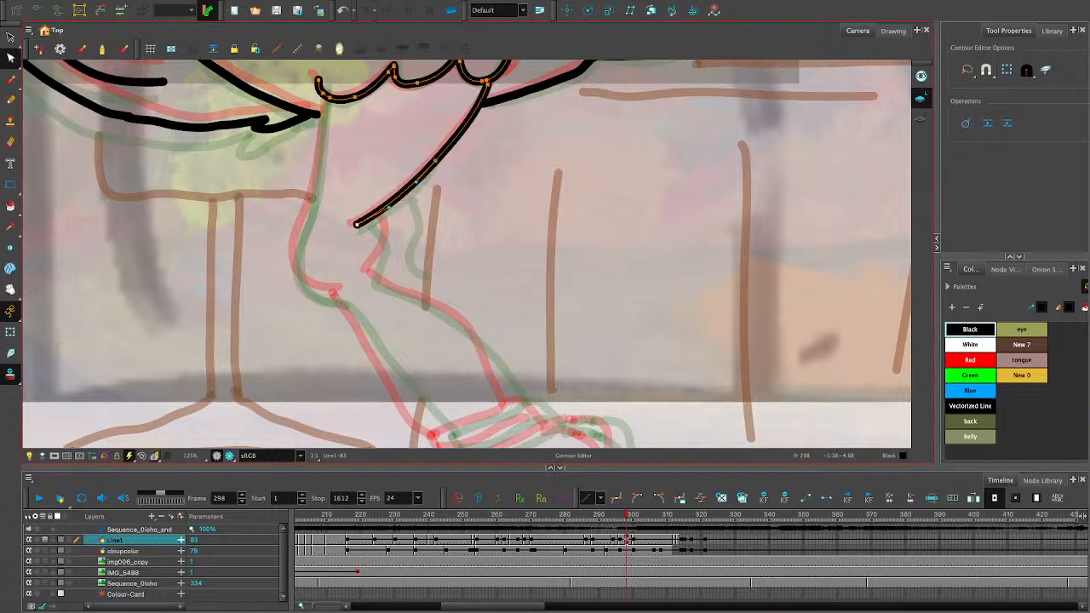
click(332, 230)
- Draw the curved knee notch and the front shin line down to the ankle, and delete a surplus contour point on the shin
click(10, 100)
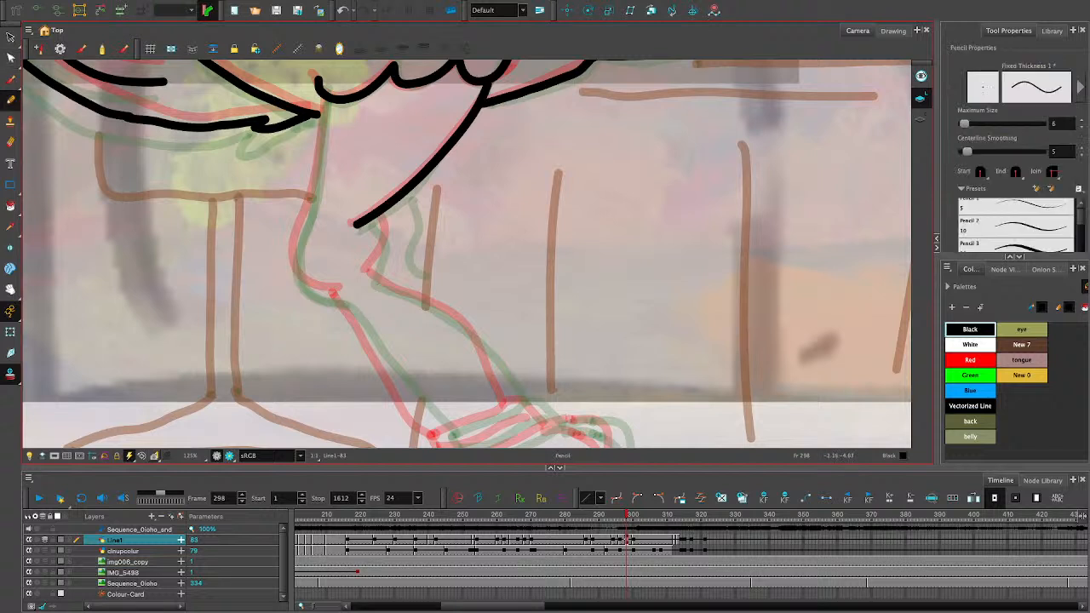
mouse_move(357, 223)
mouse_down()
mouse_move(382, 233)
mouse_move(366, 281)
mouse_up()
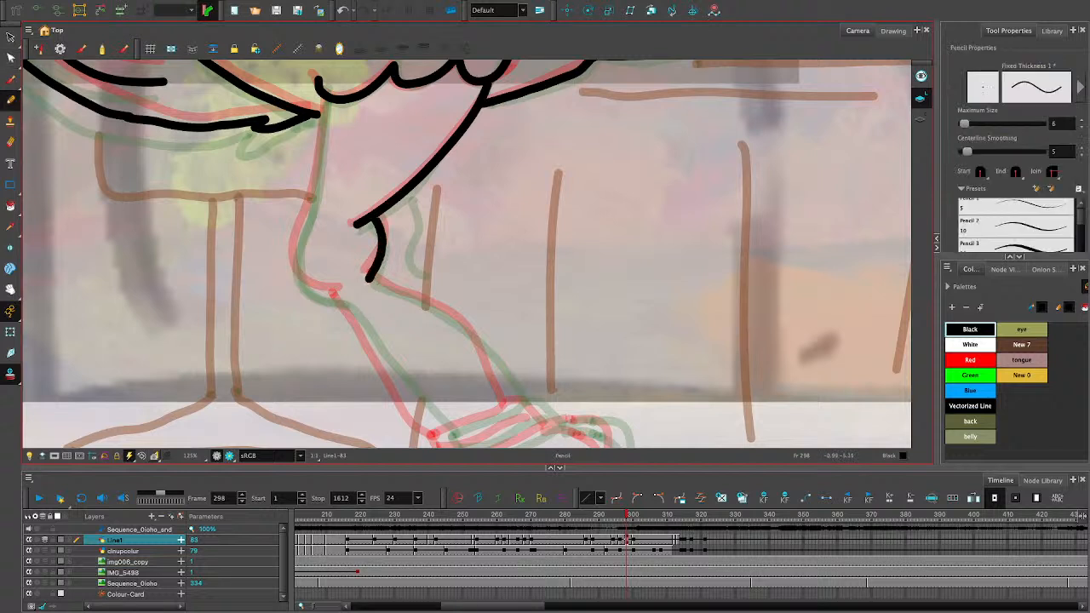
drag(518, 412, 487, 350)
key(ctrl+z)
mouse_move(518, 410)
mouse_down()
mouse_move(464, 323)
mouse_move(366, 276)
mouse_up()
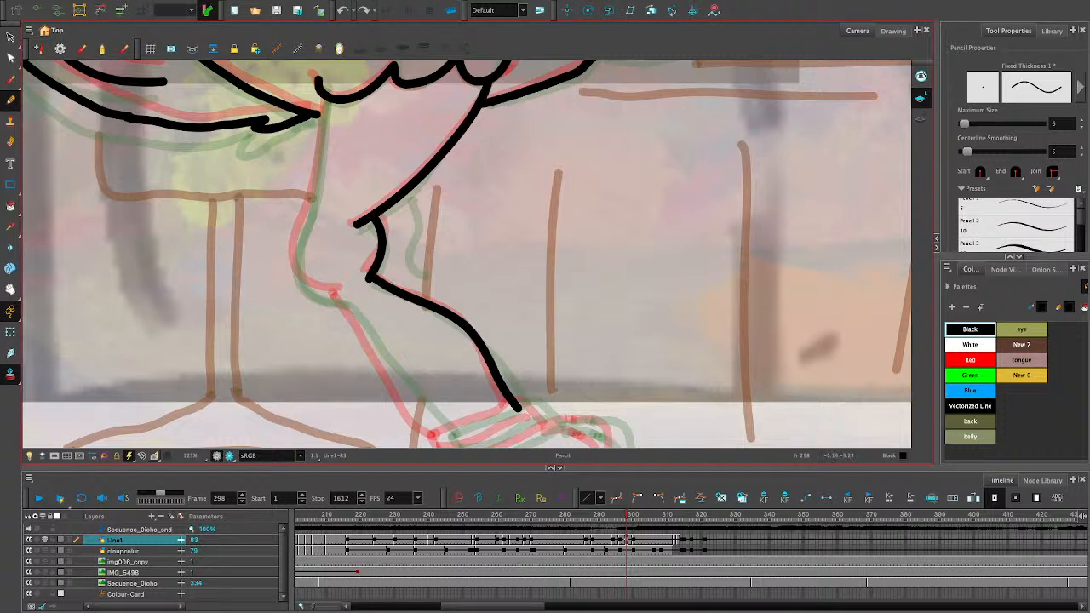
click(10, 57)
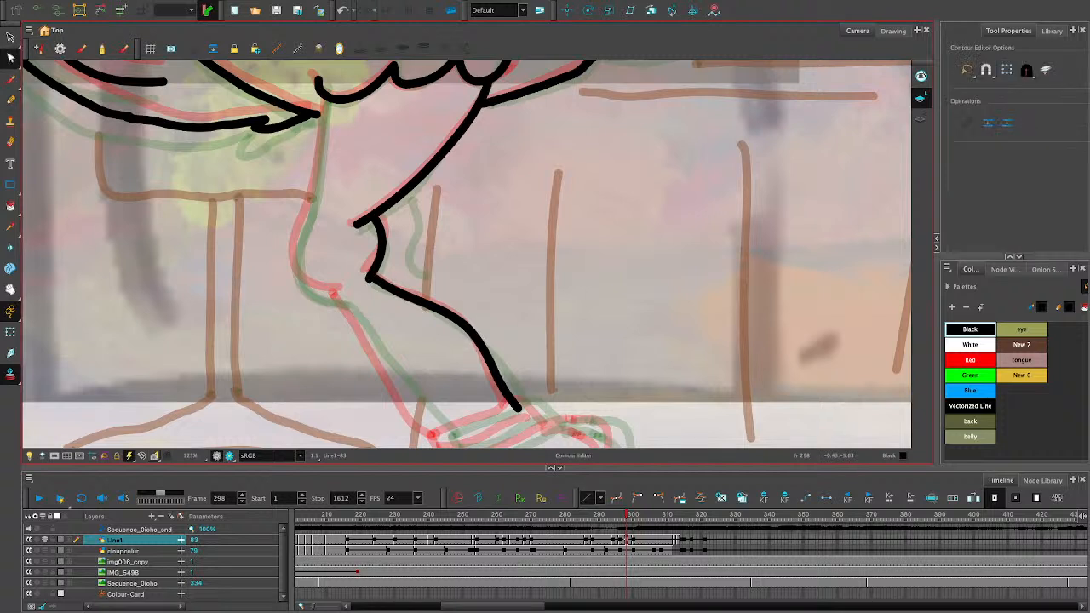
click(487, 358)
key(Delete)
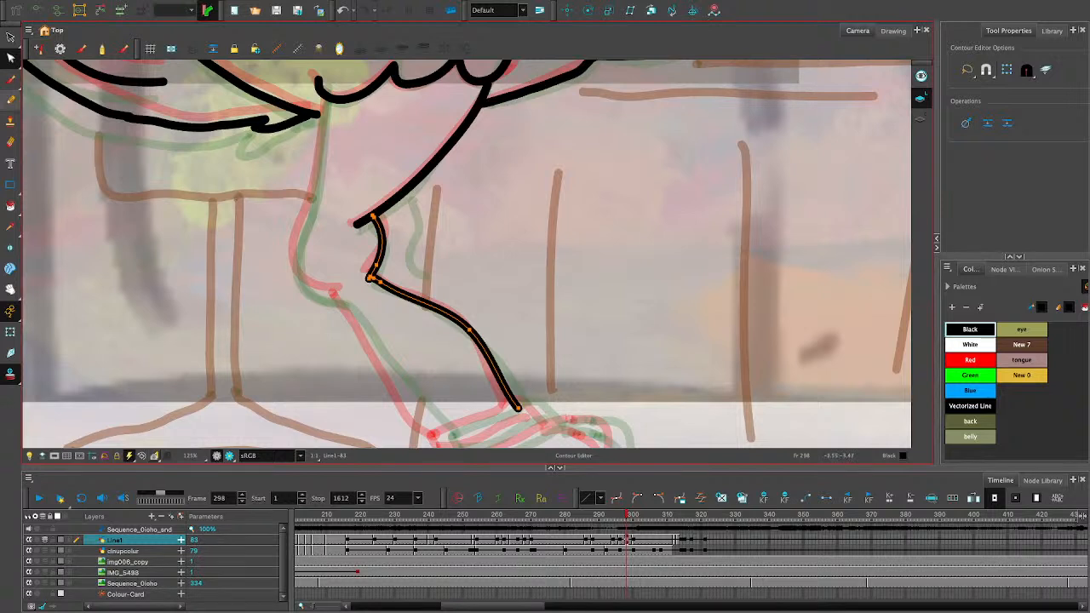
- Draw the back contour of the leg from the feather fringe to the ankle, and close the leg with a line across the ankle
click(10, 99)
mouse_move(324, 100)
mouse_down()
mouse_move(297, 268)
mouse_move(338, 296)
mouse_move(433, 426)
mouse_up()
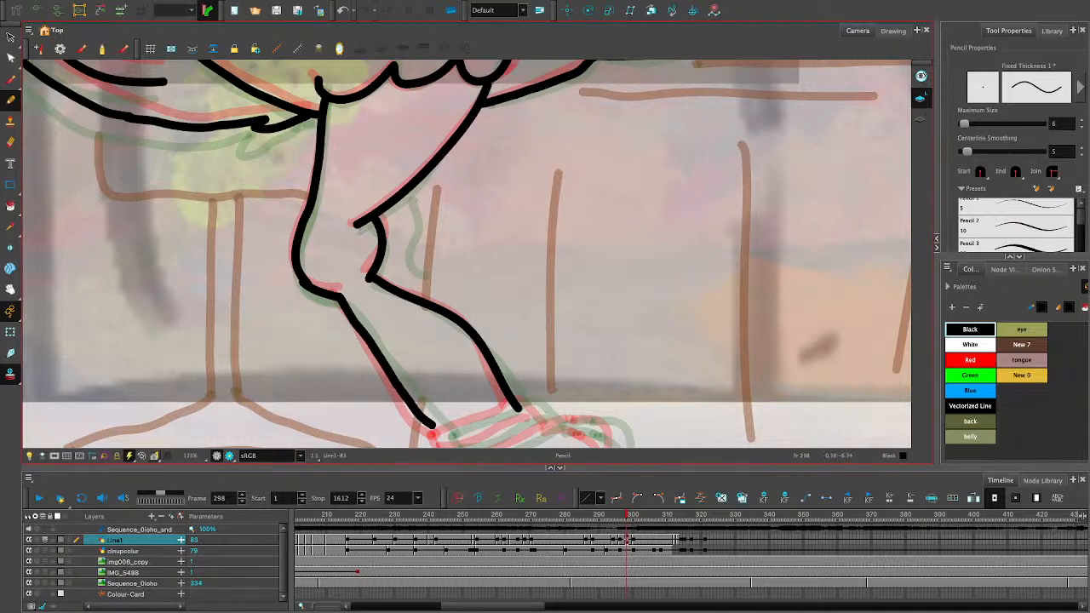
key(space)
mouse_move(553, 430)
mouse_down()
mouse_move(531, 253)
mouse_move(530, 321)
mouse_up()
click(10, 100)
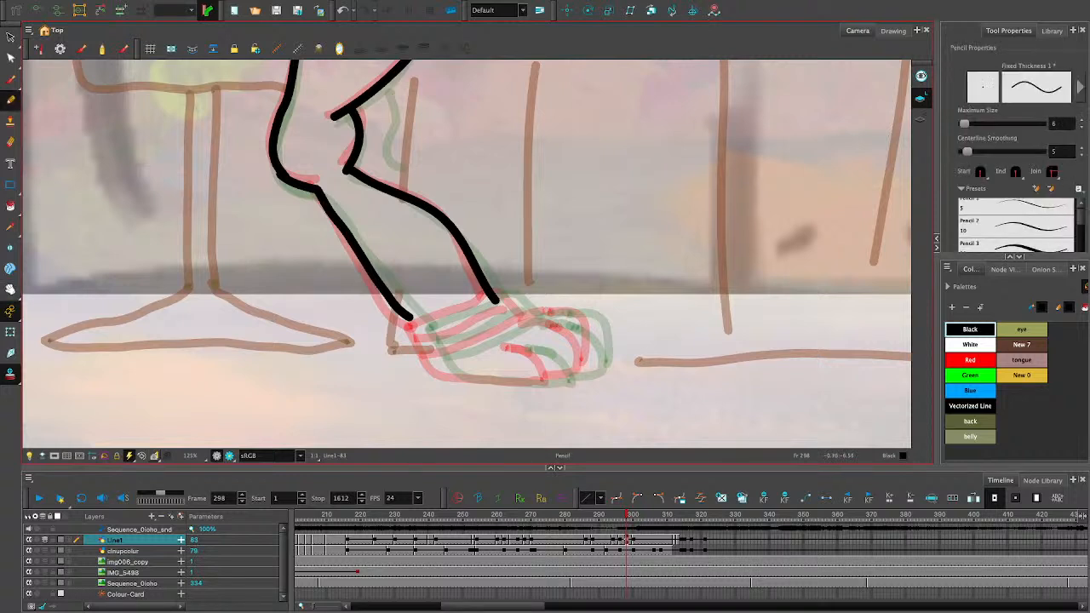
drag(406, 323, 493, 300)
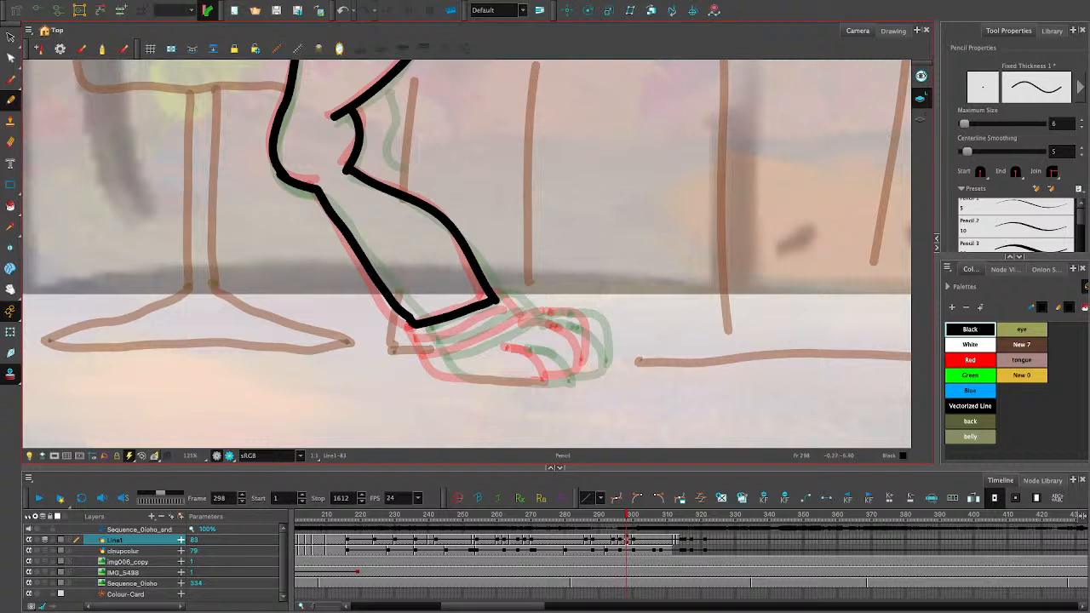
- Draw the foot's heel, three rounded toes and sole with the Pencil tool, and add two sock stripes below the ankle
drag(413, 325, 442, 372)
mouse_move(495, 298)
mouse_down()
mouse_move(506, 291)
mouse_move(530, 316)
mouse_move(581, 311)
mouse_move(597, 342)
mouse_up()
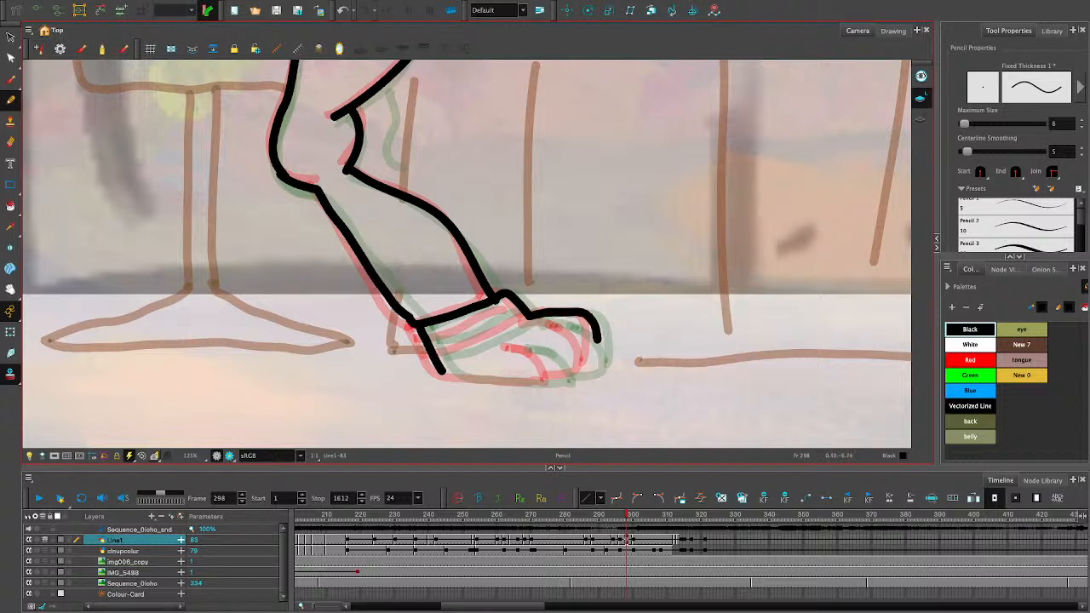
mouse_move(525, 323)
mouse_down()
mouse_move(558, 323)
mouse_move(587, 369)
mouse_up()
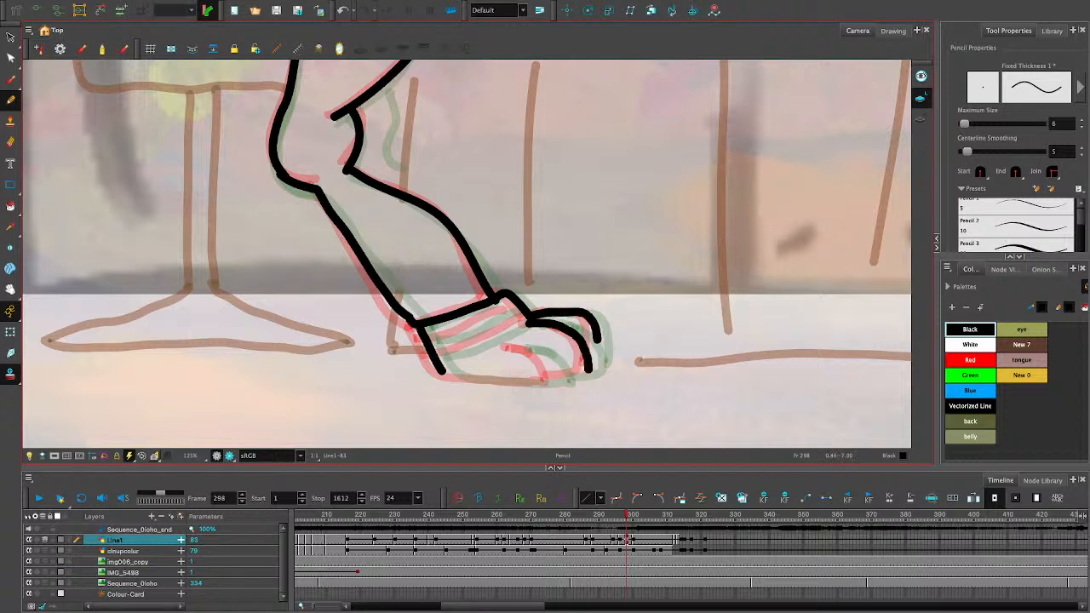
mouse_move(513, 348)
mouse_down()
mouse_move(542, 352)
mouse_move(553, 382)
mouse_up()
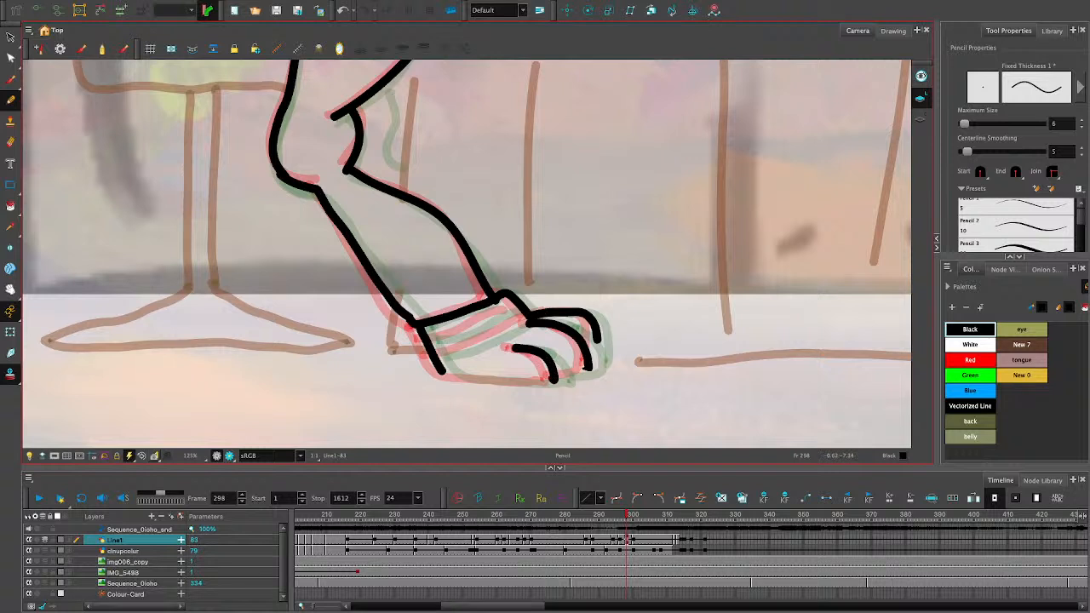
mouse_move(437, 371)
mouse_down()
mouse_move(541, 385)
mouse_move(589, 368)
mouse_move(599, 352)
mouse_move(586, 380)
mouse_move(560, 383)
mouse_up()
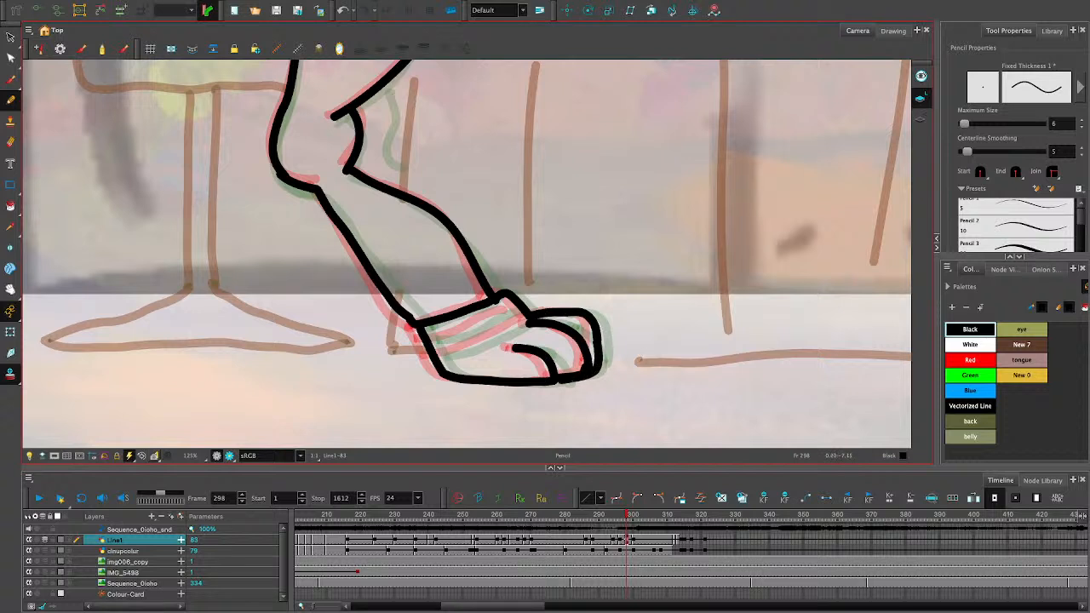
drag(438, 359, 527, 319)
drag(430, 342, 518, 304)
- View the whole finished ostrich drawing, then scrub back and play the animation from frame 209 to check the motion
key(1)
key(1)
key(1)
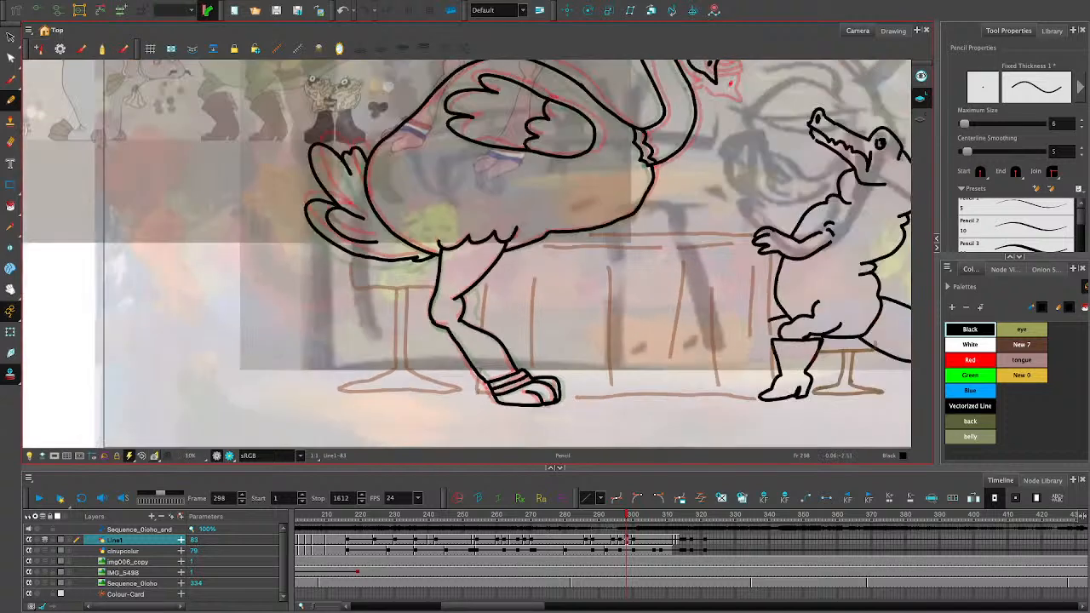
key(1)
key(1)
key(1)
key(2)
key(2)
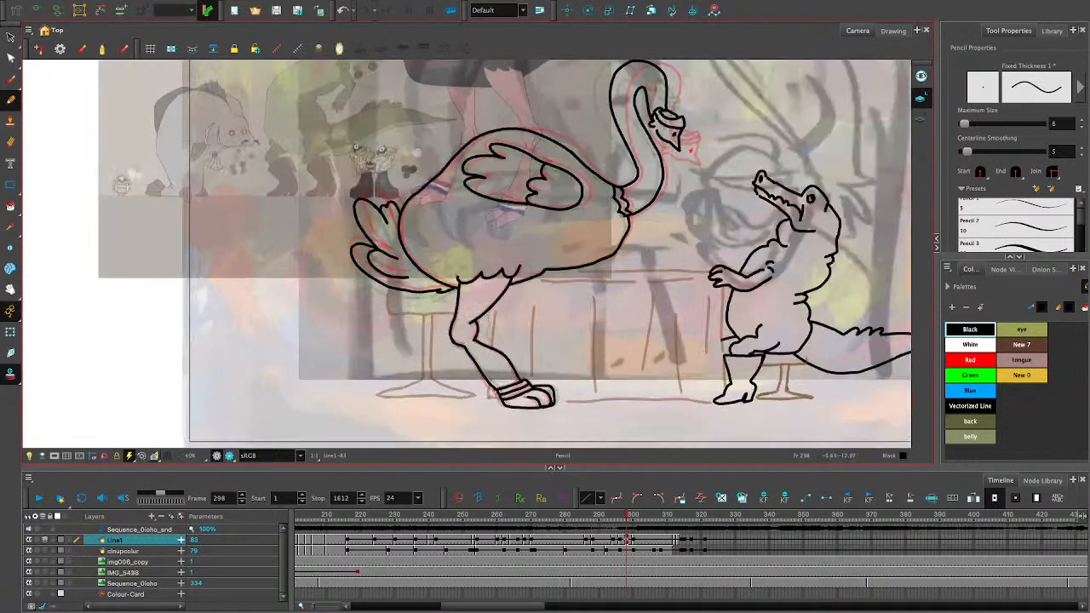
key(1)
mouse_move(627, 515)
mouse_down()
mouse_move(616, 515)
mouse_move(678, 515)
mouse_move(401, 515)
mouse_up()
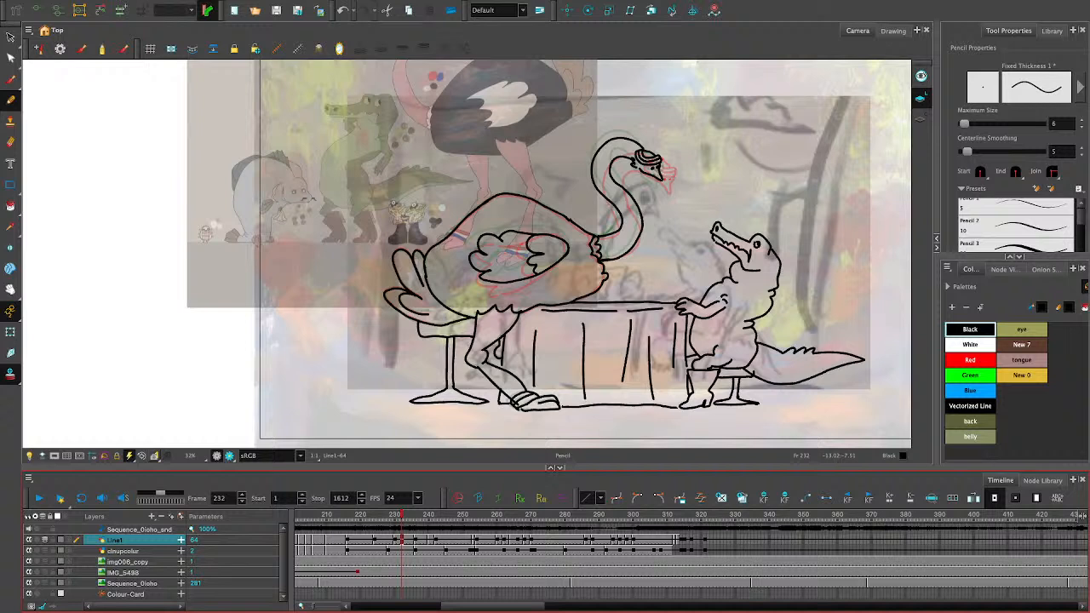
click(324, 516)
key(Return)
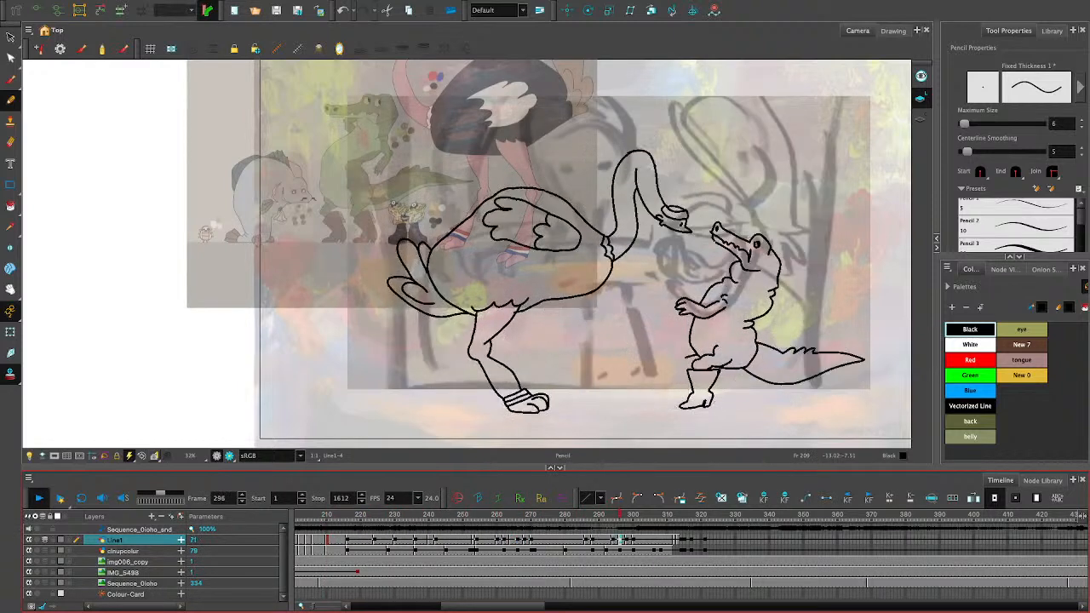
- Compare the neighbouring Line1 drawings between frames 245 and 253, and replay the animation from frame 211
click(447, 516)
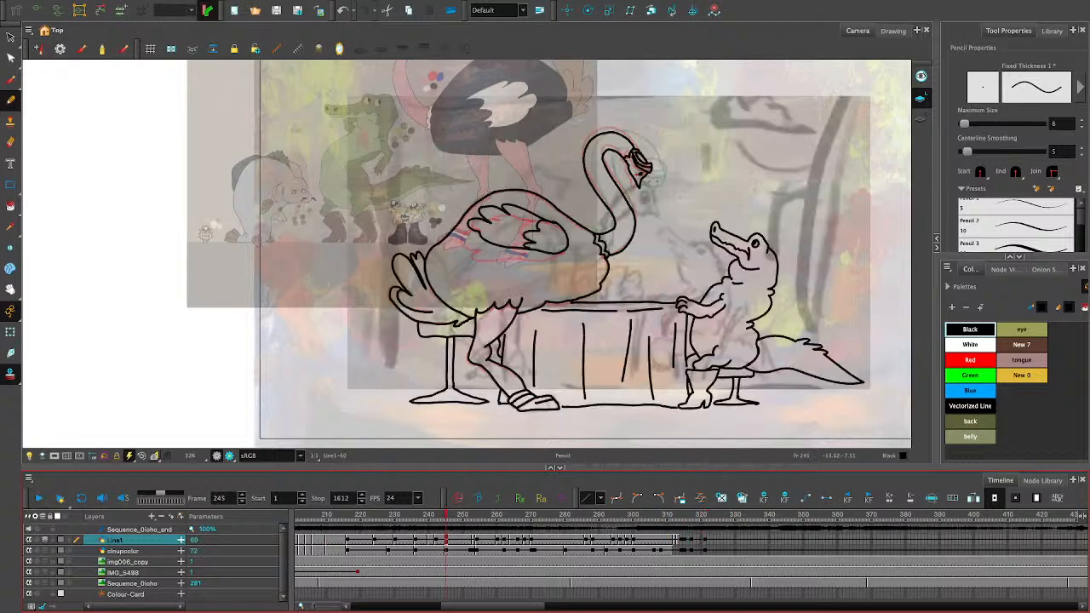
key(period)
key(period)
key(period)
key(period)
key(period)
key(period)
key(period)
key(period)
key(period)
key(comma)
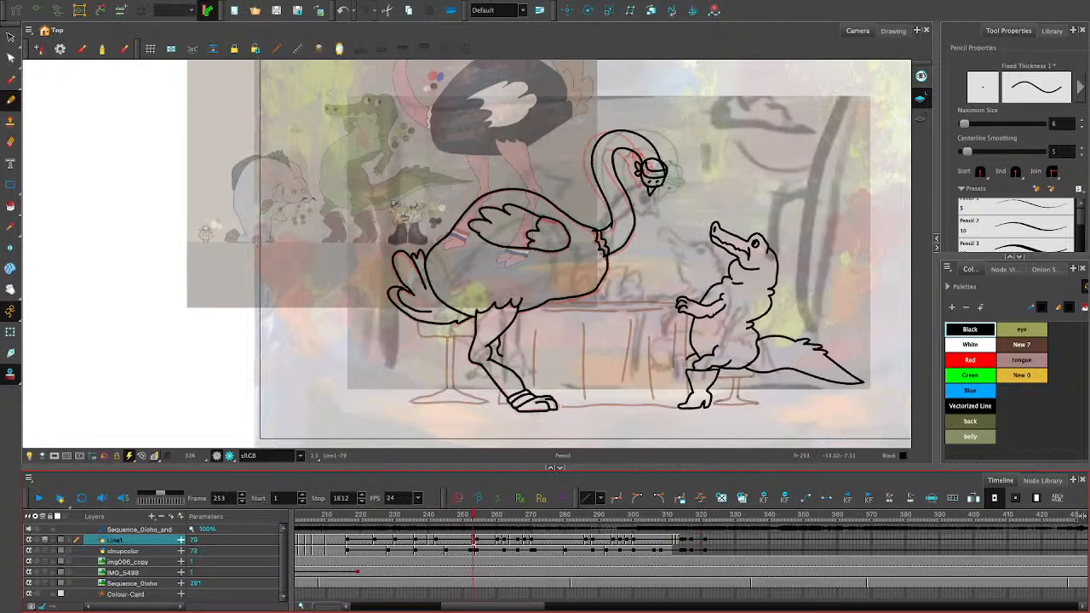
key(comma)
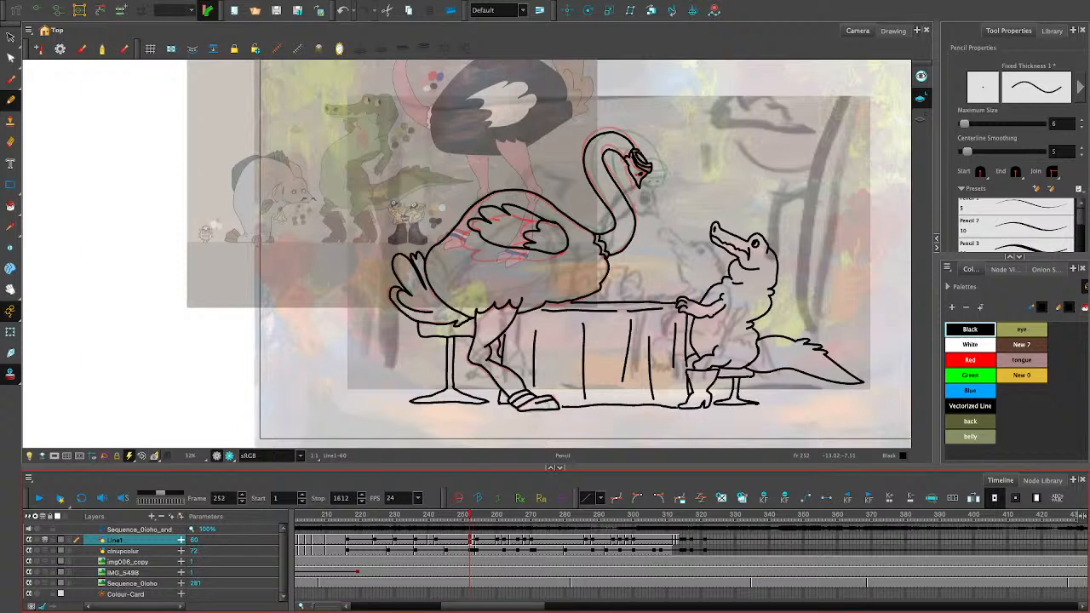
key(period)
key(comma)
key(comma)
key(comma)
key(comma)
click(331, 515)
key(Return)
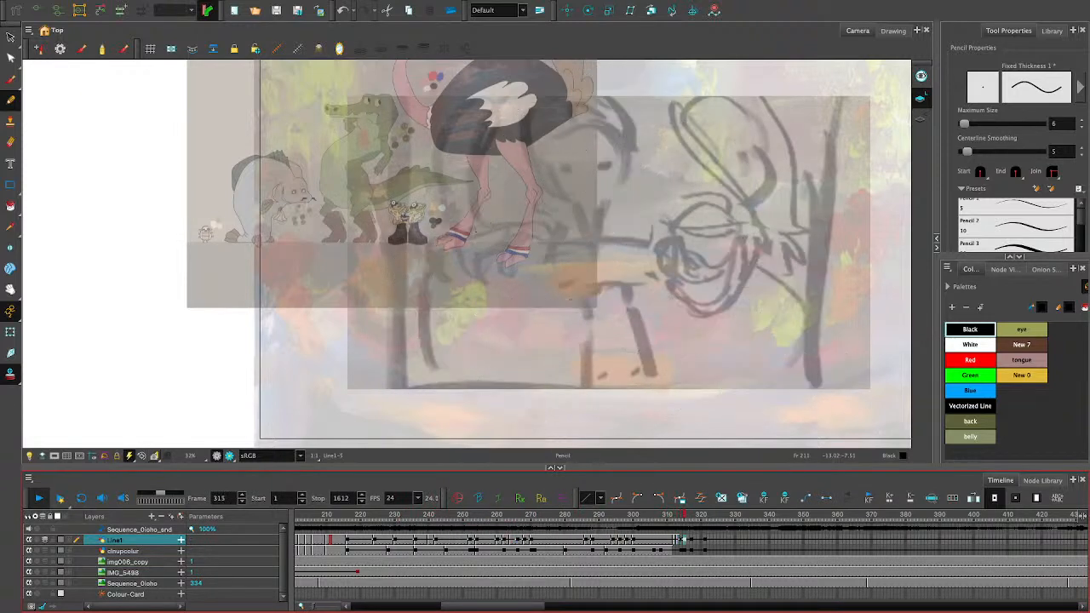
- Shift the Line1 drawings that follow the frame 312 close-up along the timeline so they start at frame 325
click(408, 552)
mouse_move(409, 515)
mouse_down()
mouse_move(393, 515)
mouse_move(681, 515)
mouse_move(365, 515)
mouse_move(680, 549)
mouse_move(902, 549)
mouse_up()
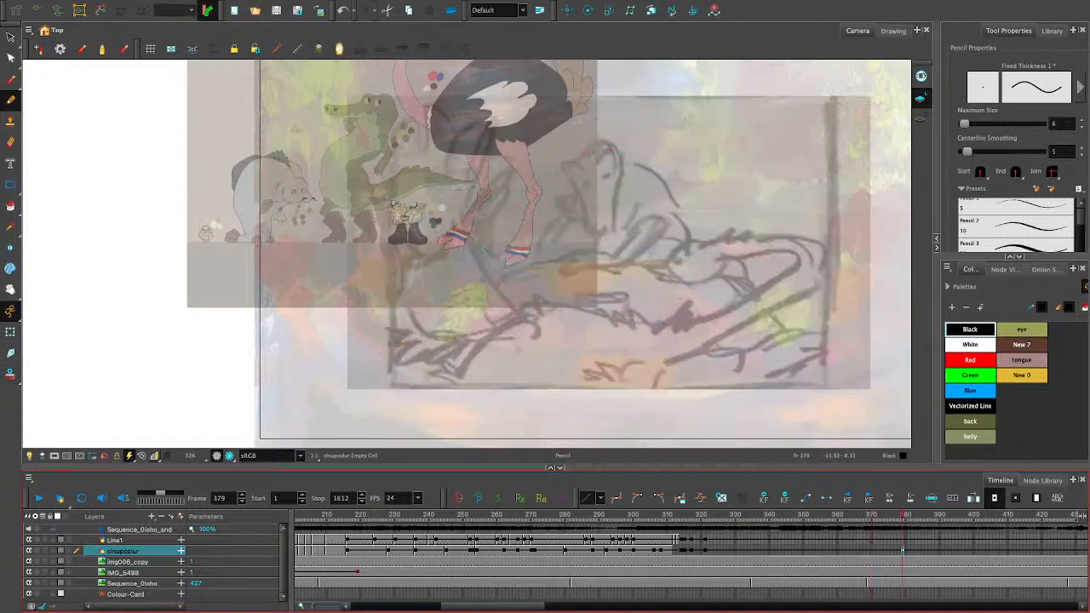
mouse_move(902, 516)
mouse_down()
mouse_move(655, 516)
mouse_move(702, 516)
mouse_move(675, 516)
mouse_up()
click(115, 540)
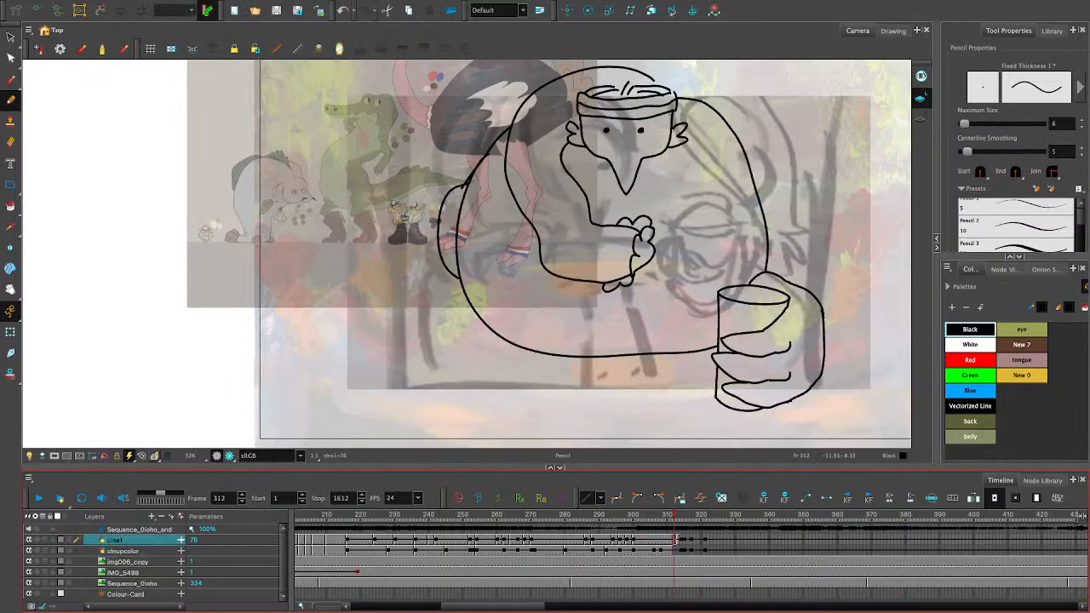
mouse_move(741, 540)
mouse_down()
mouse_move(678, 540)
mouse_move(719, 540)
mouse_up()
key(ctrl+c)
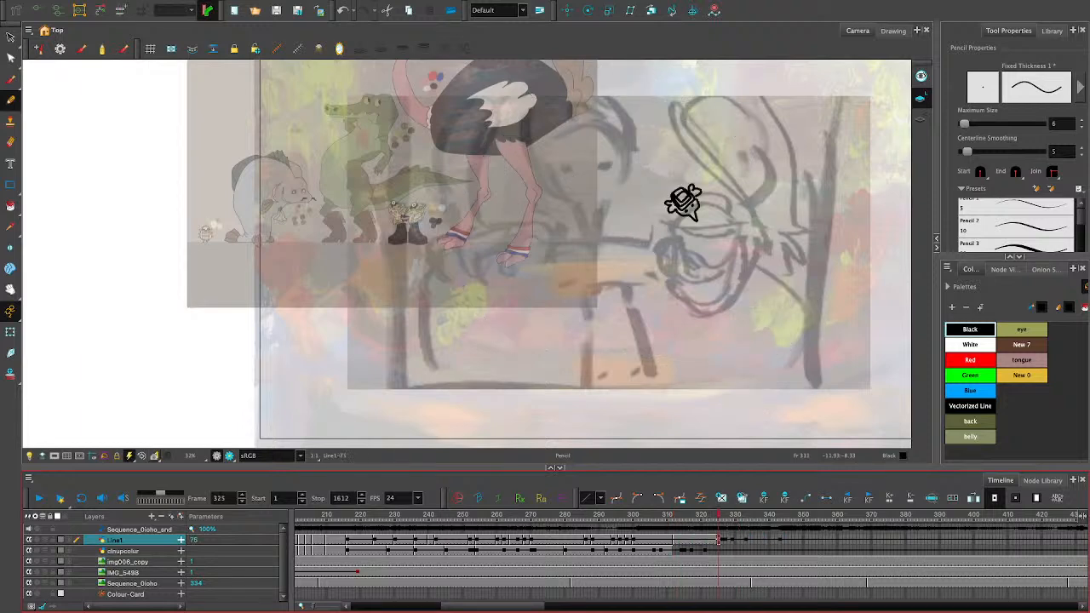
- Delete all the artwork of the ostrich-with-glass close-up on Line1 at frame 313 and return to frame 312
click(679, 539)
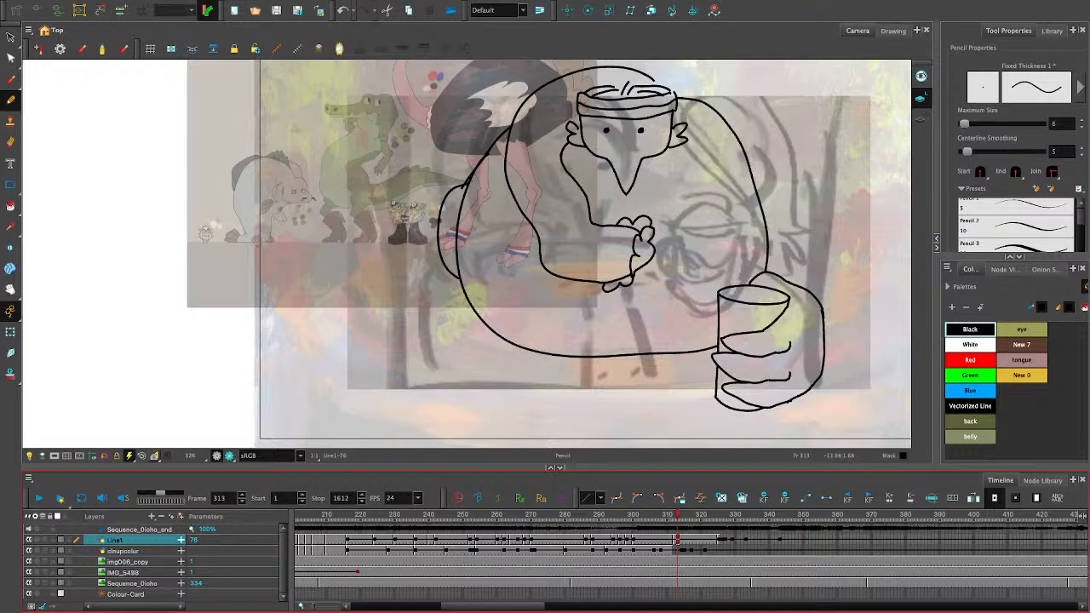
key(alt+s)
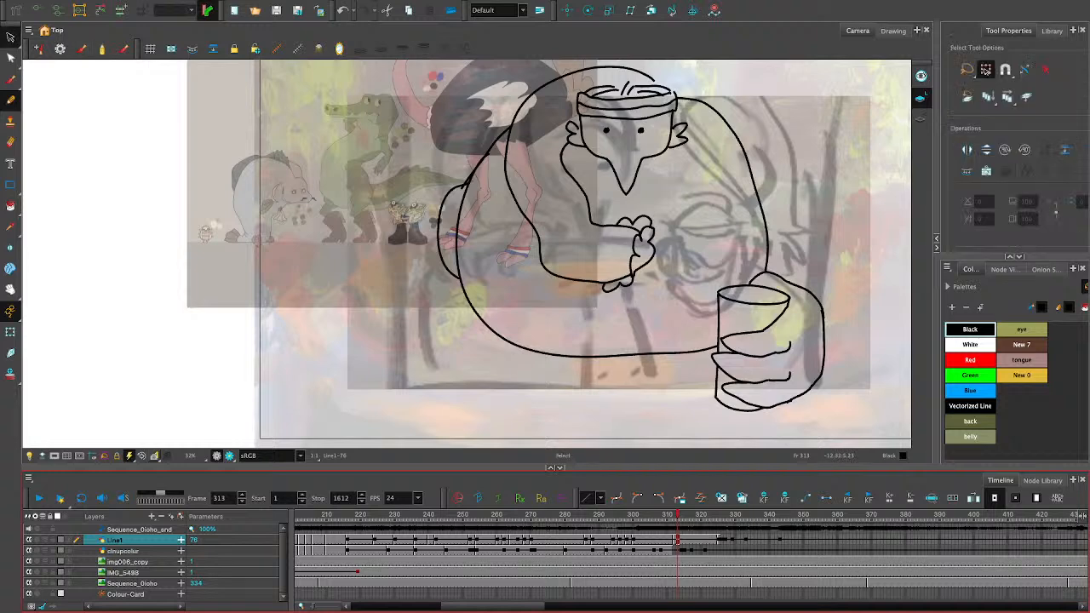
drag(882, 418, 843, 213)
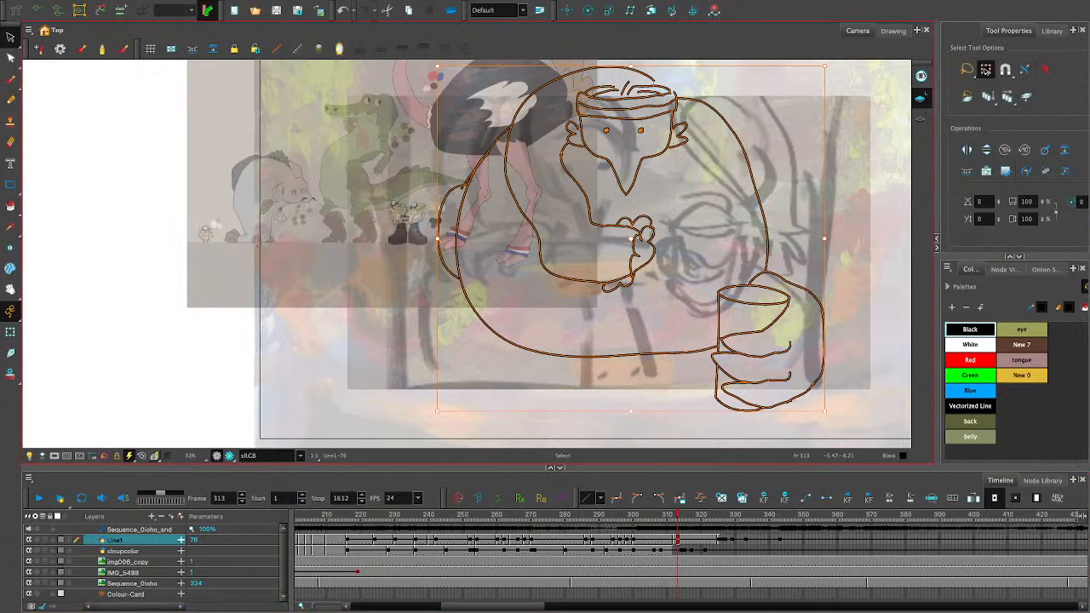
key(Delete)
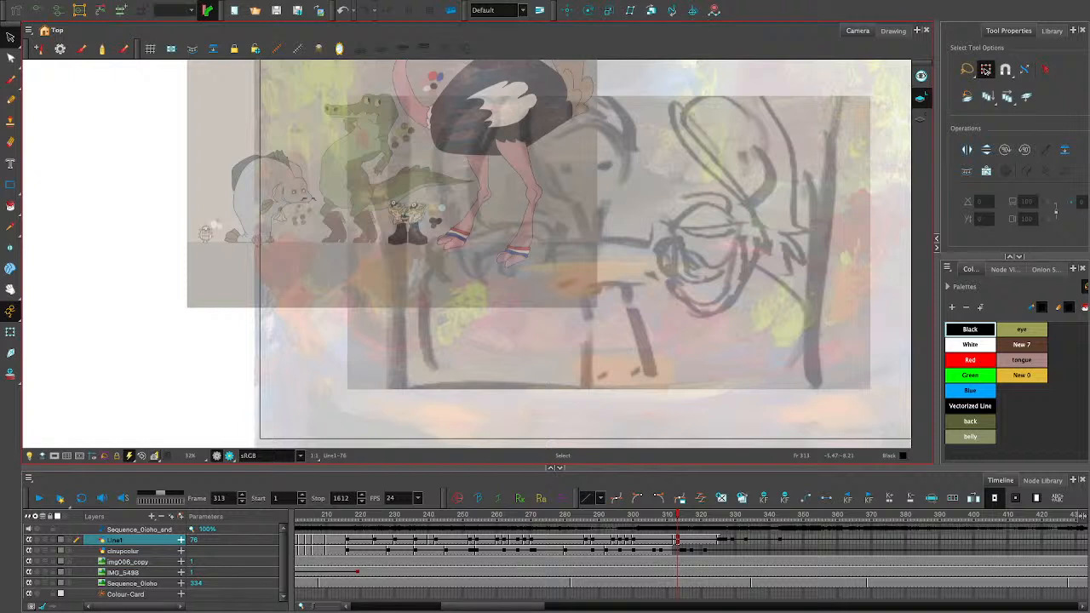
mouse_move(678, 516)
mouse_down()
mouse_move(715, 516)
mouse_move(674, 516)
mouse_up()
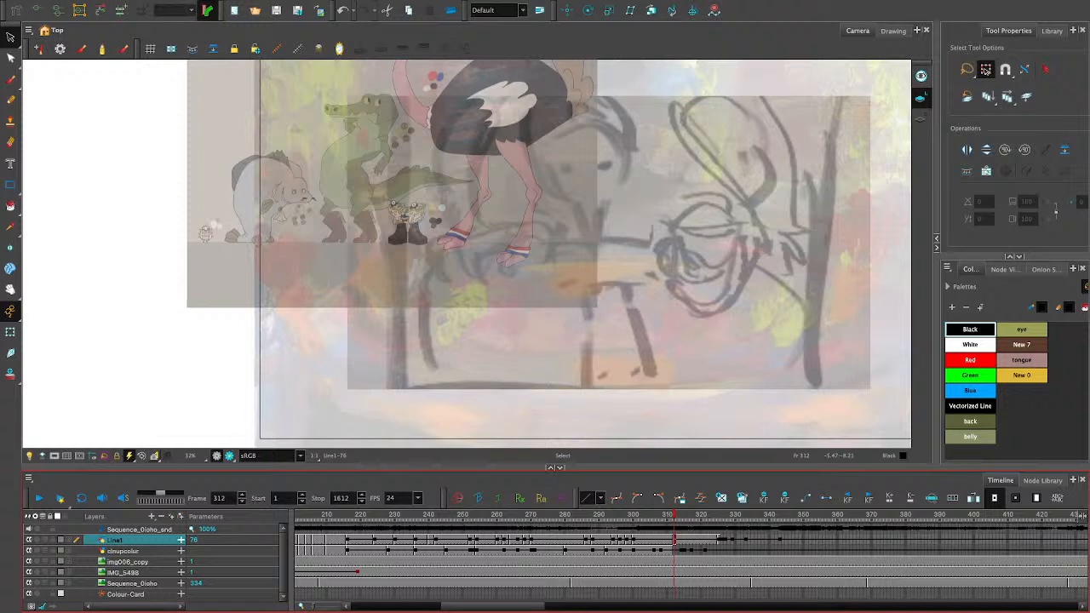
key(alt+/)
mouse_move(487, 226)
mouse_down()
mouse_move(460, 269)
mouse_move(486, 267)
mouse_up()
drag(575, 133, 586, 138)
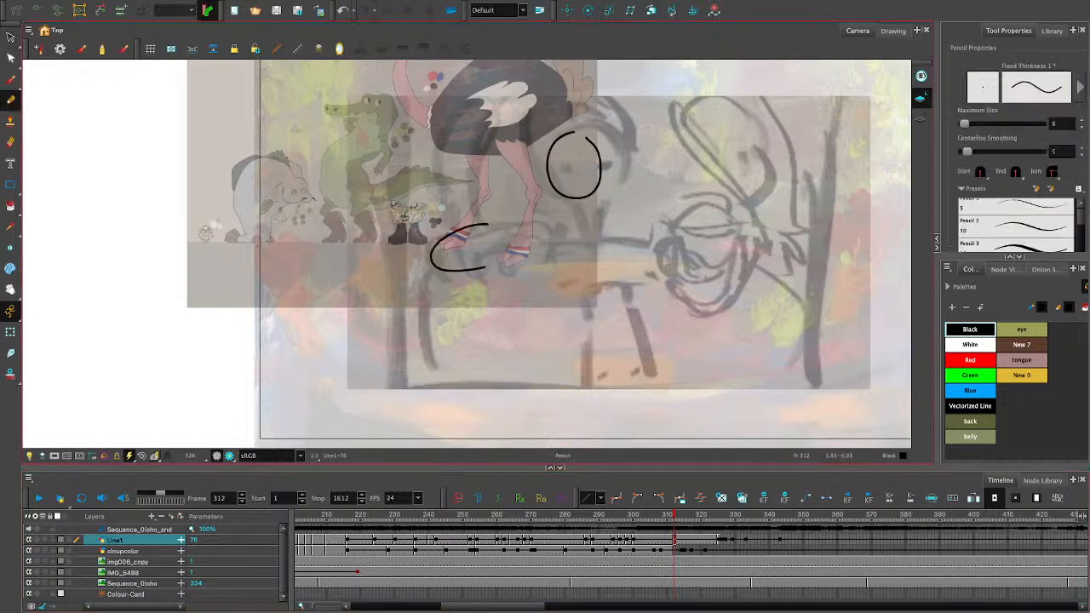
mouse_move(747, 233)
mouse_down()
mouse_move(701, 261)
mouse_move(692, 304)
mouse_move(739, 242)
mouse_up()
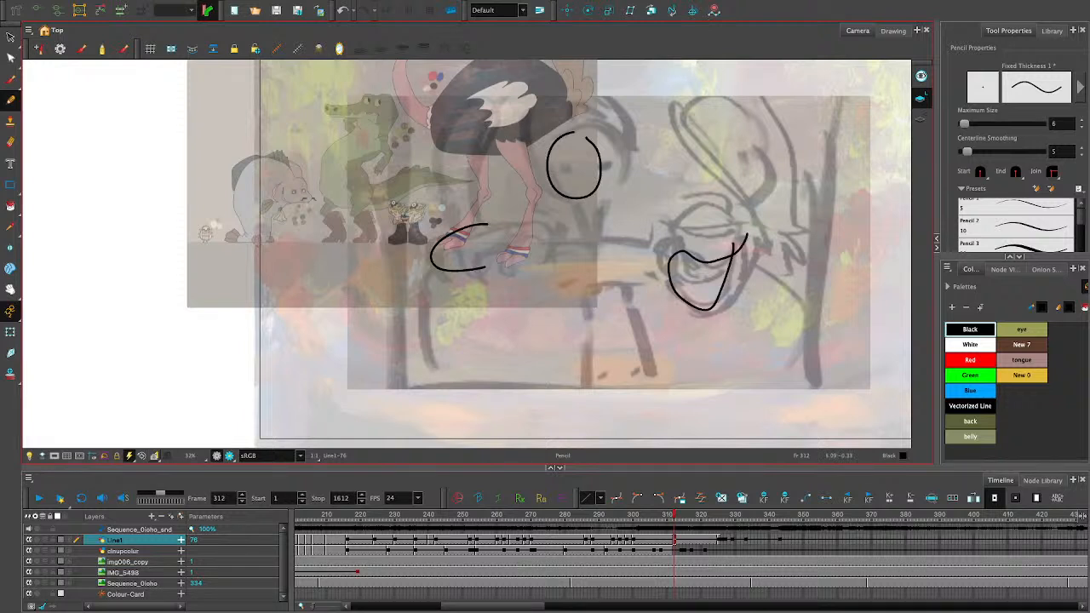
drag(714, 207, 690, 253)
drag(744, 221, 743, 245)
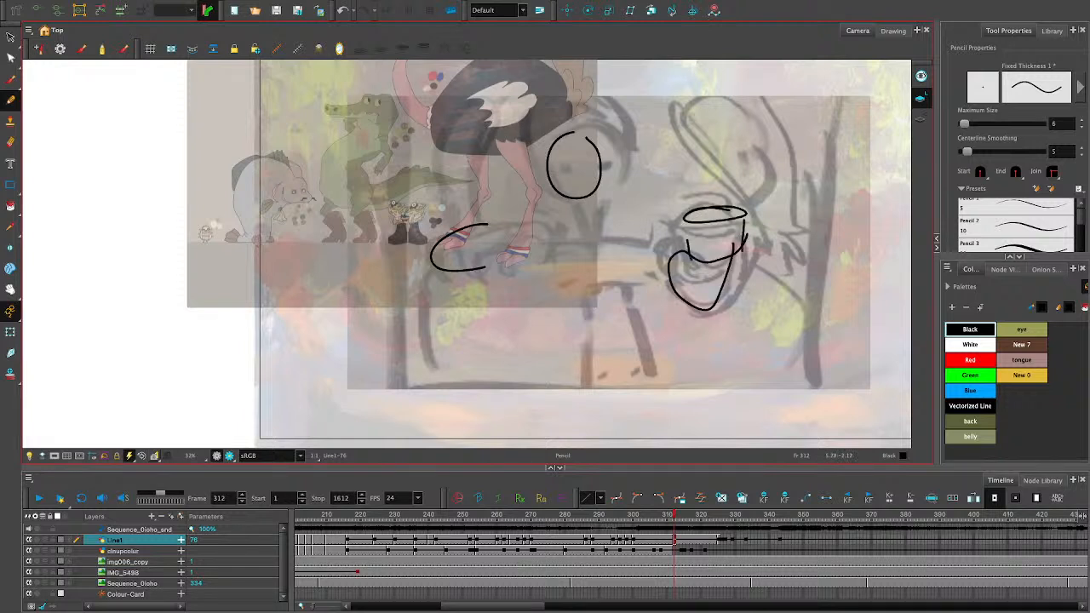
key(ctrl+z)
key(ctrl+z)
key(ctrl+z)
key(ctrl+z)
key(ctrl+z)
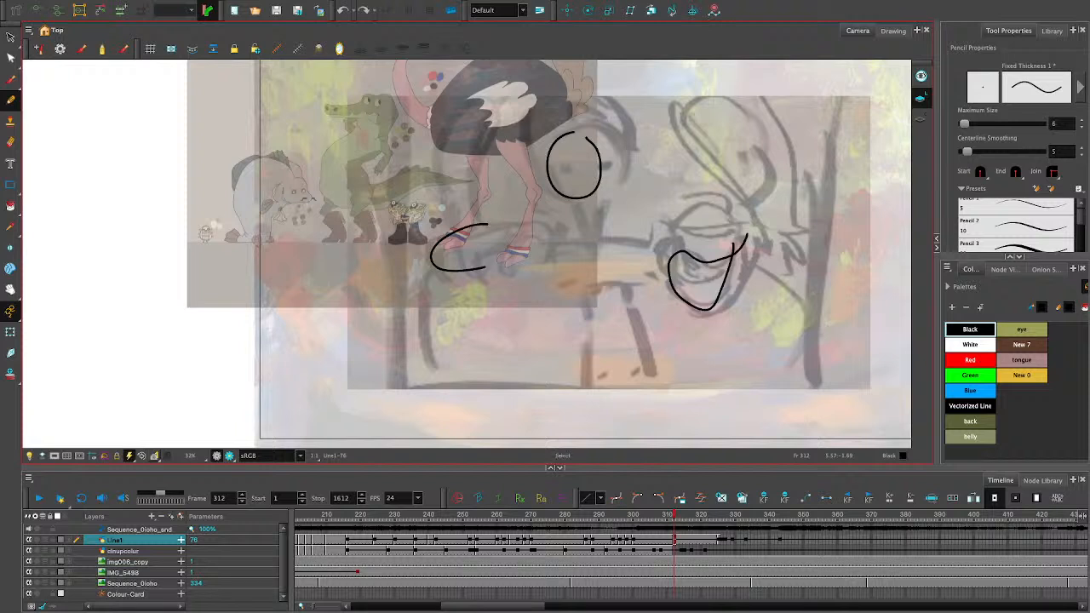
key(ctrl+z)
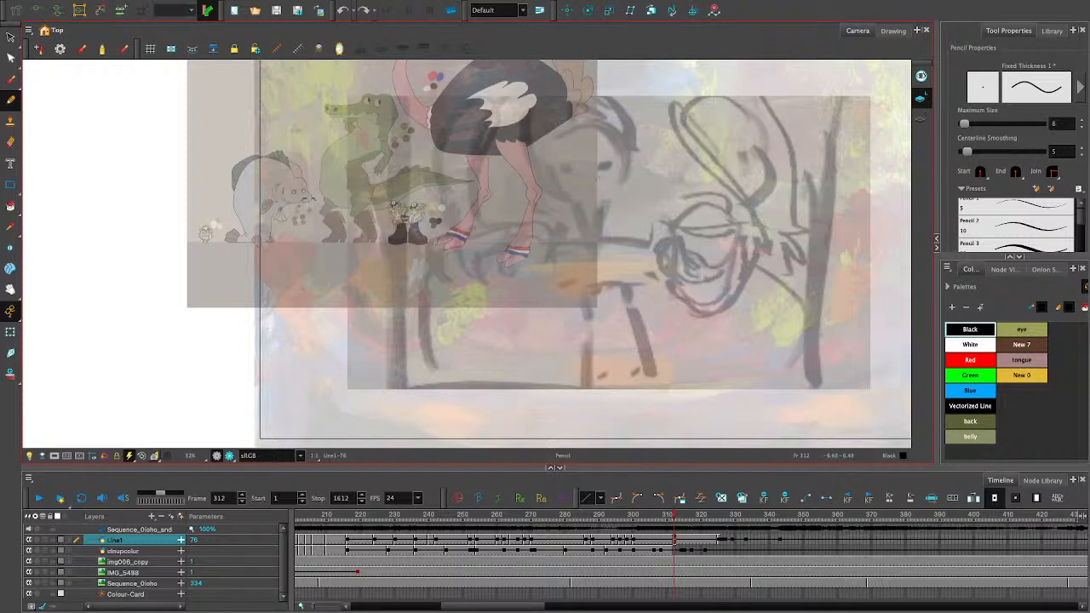
drag(611, 286, 588, 394)
drag(620, 289, 670, 400)
key(ctrl+z)
key(ctrl+z)
- Fit the full camera frame in view and go to frame 320 of the Line1 layer with the Pencil tool active
click(10, 289)
drag(840, 344, 695, 353)
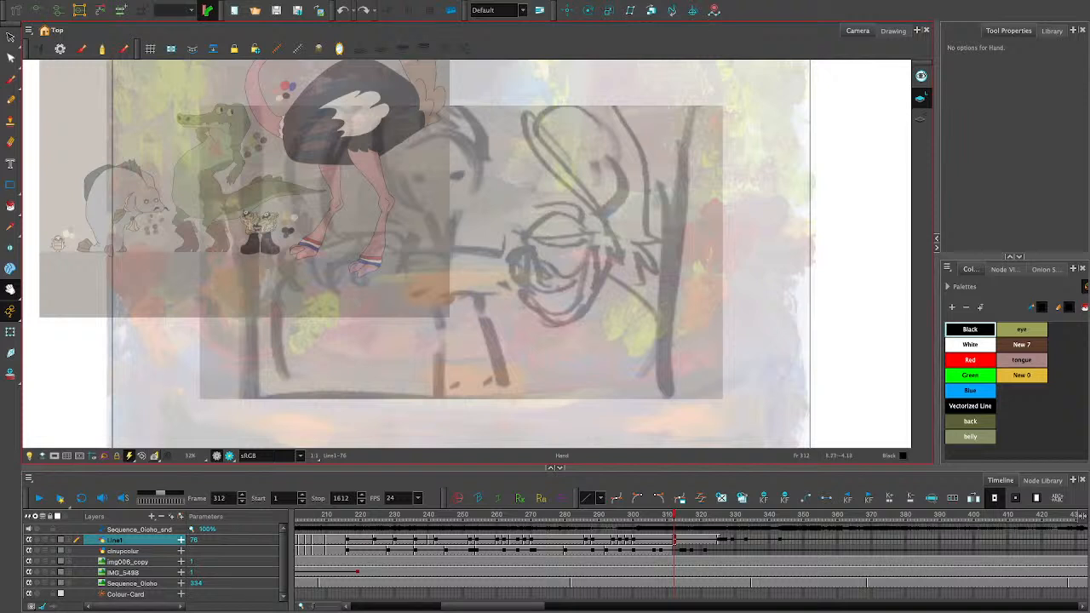
scroll(559, 354, down, 3)
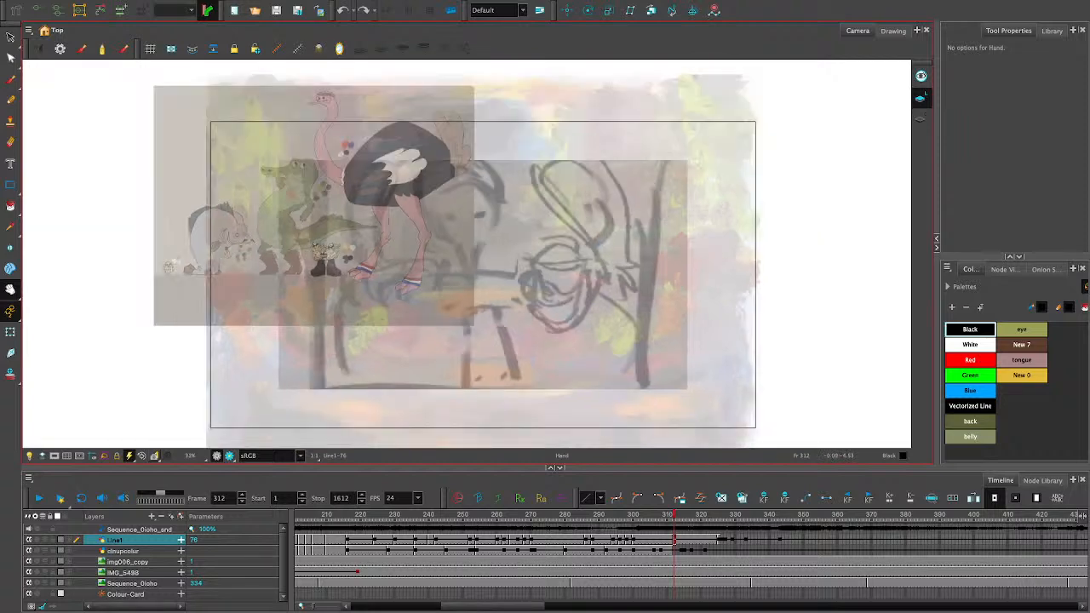
drag(560, 354, 573, 333)
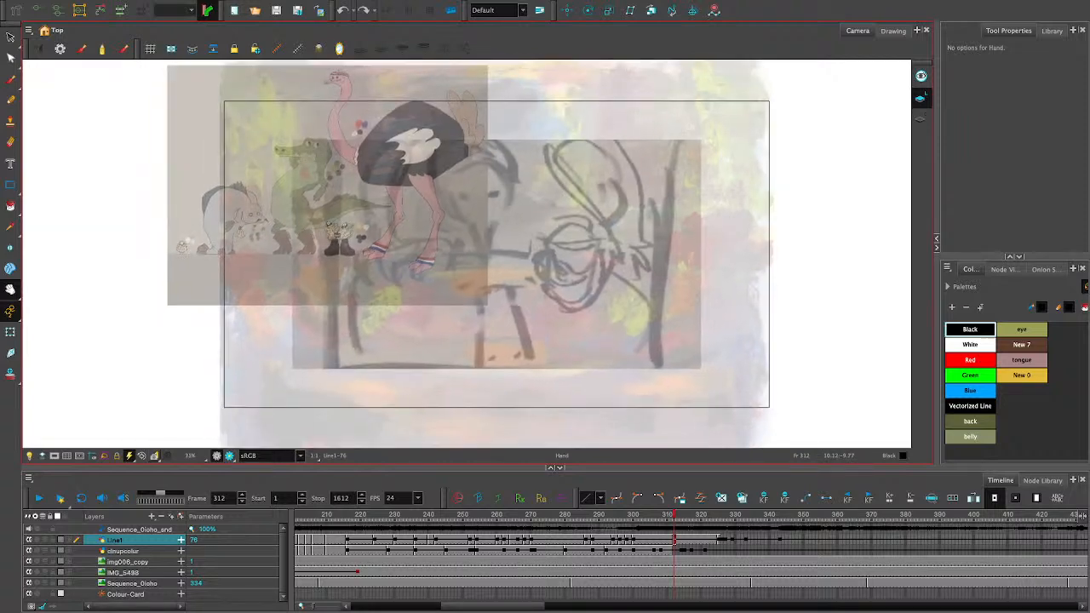
mouse_move(671, 515)
mouse_down()
mouse_move(317, 515)
mouse_move(693, 515)
mouse_move(684, 515)
mouse_up()
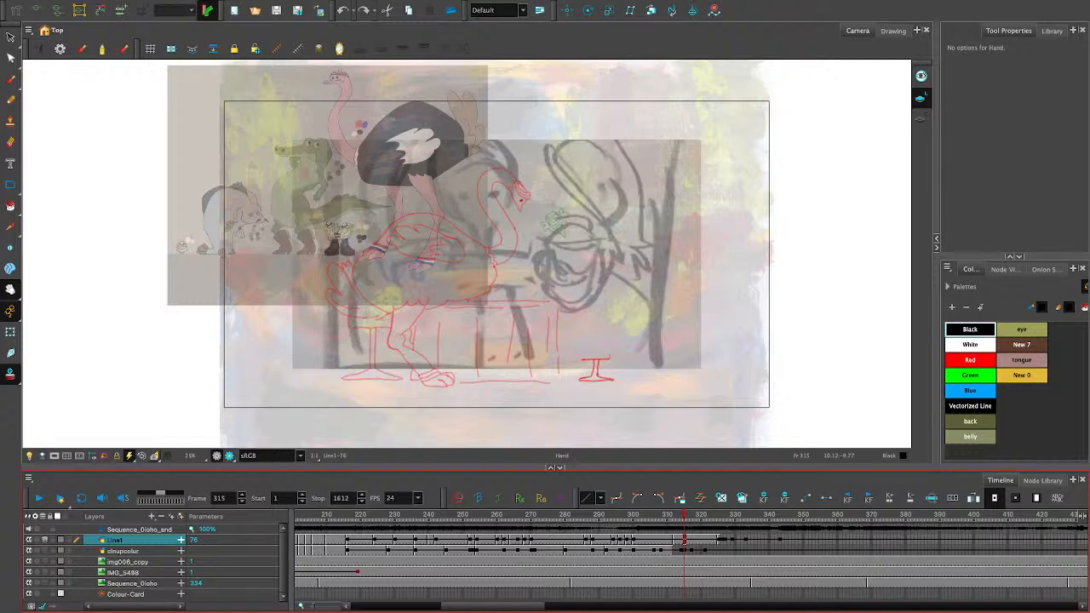
click(11, 99)
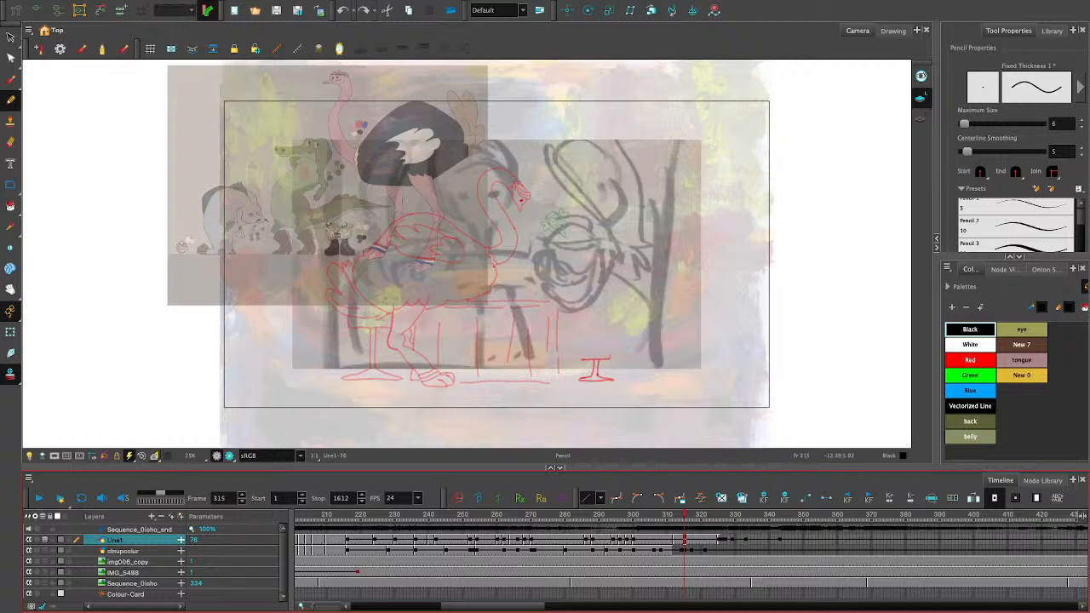
mouse_move(685, 515)
mouse_down()
mouse_move(671, 515)
mouse_move(735, 515)
mouse_move(701, 515)
mouse_up()
drag(460, 158, 511, 201)
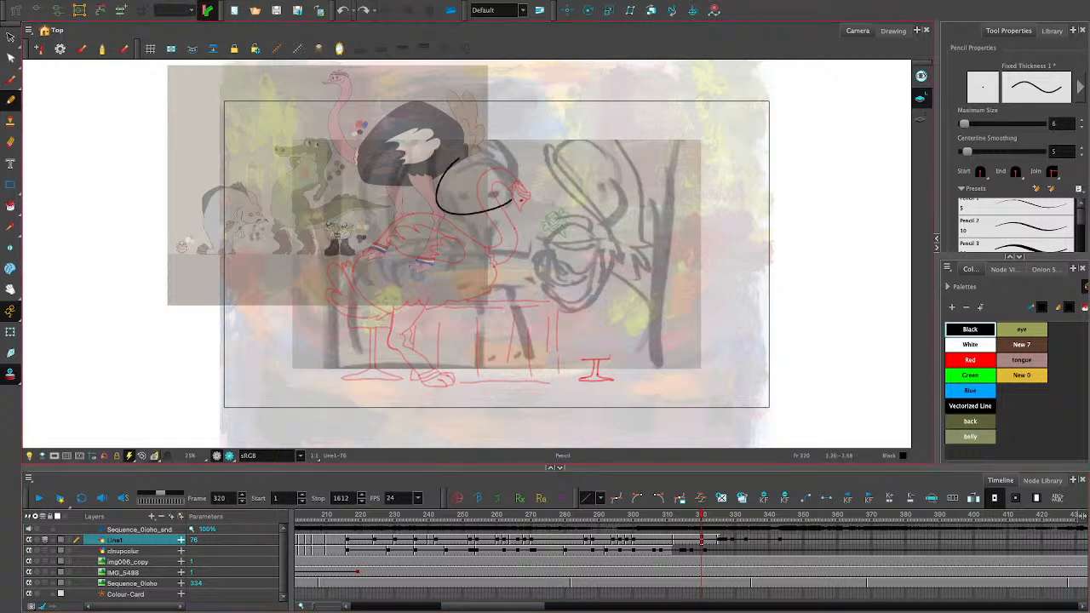
key(ctrl+z)
key(ctrl+shift+z)
key(ctrl+z)
key(super+z)
- Sketch the ostrich's round head facing front, with feather tufts on both sides, facial guidelines and a pointed beak
mouse_move(455, 179)
mouse_down()
mouse_move(505, 189)
mouse_move(457, 175)
mouse_up()
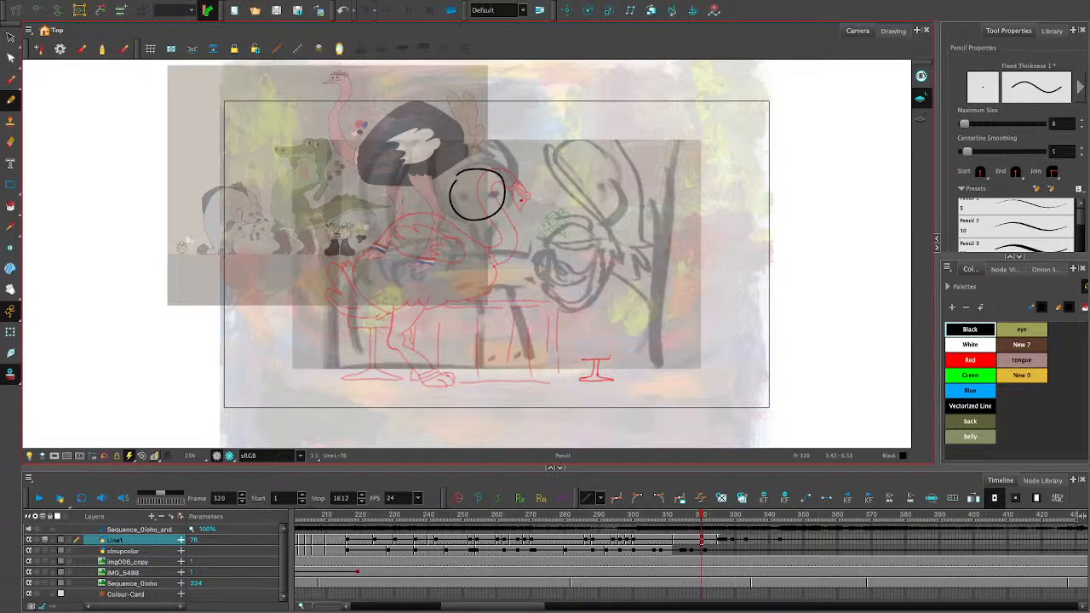
drag(444, 186, 447, 218)
drag(505, 184, 509, 211)
key(ctrl+z)
mouse_move(451, 196)
mouse_down()
mouse_move(466, 204)
mouse_move(502, 198)
mouse_move(498, 190)
mouse_move(485, 246)
mouse_move(485, 235)
mouse_up()
key(ctrl+z)
- Undo the last beak strokes and redraw a shorter pointed beak with fuller feather tufts around the ostrich's head
key(ctrl+z)
key(ctrl+z)
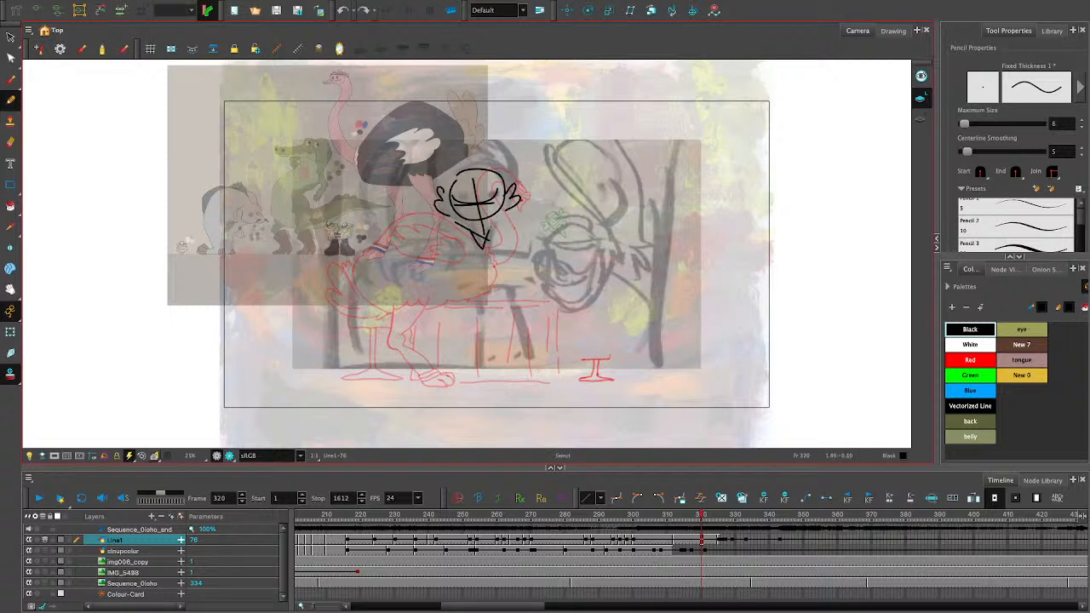
key(ctrl+z)
key(ctrl+z)
mouse_move(451, 214)
mouse_down()
mouse_move(490, 227)
mouse_move(484, 243)
mouse_up()
drag(469, 225, 481, 238)
mouse_move(449, 184)
mouse_down()
mouse_move(501, 167)
mouse_move(449, 183)
mouse_move(490, 207)
mouse_move(448, 189)
mouse_move(503, 150)
mouse_move(444, 174)
mouse_move(506, 160)
mouse_move(437, 181)
mouse_up()
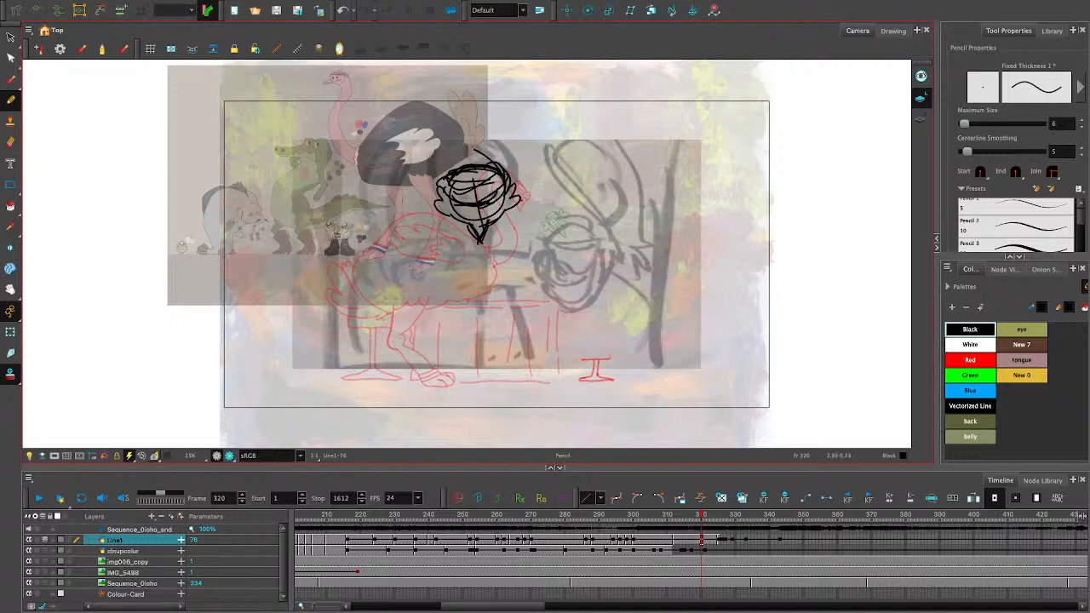
- Sketch the long neck looping behind and under the head, and large rounded curves for the ostrich's body
mouse_move(481, 136)
mouse_down()
mouse_move(415, 187)
mouse_move(449, 266)
mouse_up()
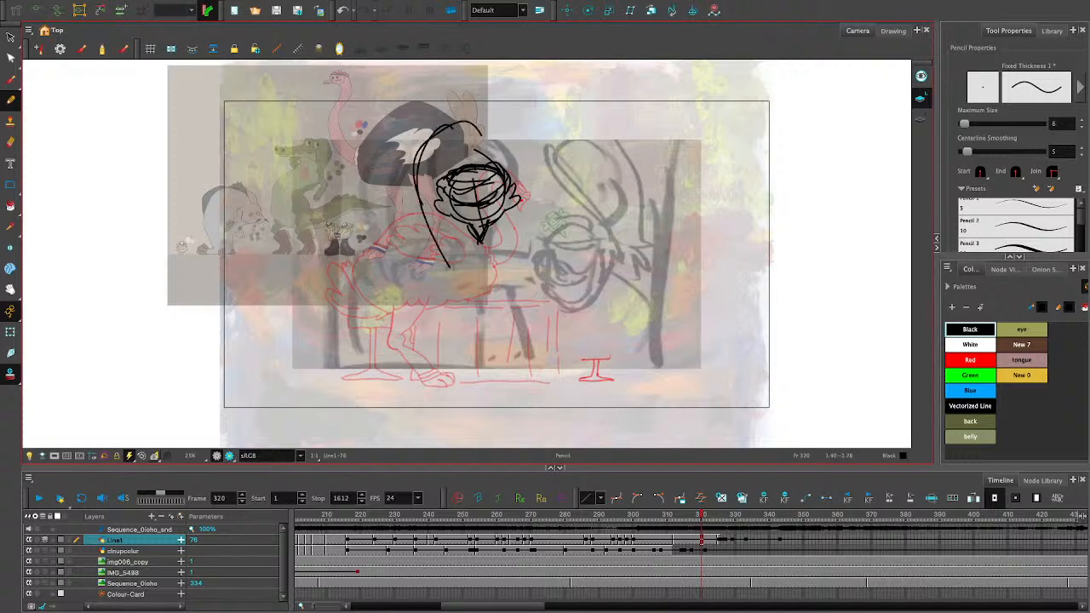
drag(500, 226, 526, 246)
mouse_move(501, 224)
mouse_down()
mouse_move(489, 274)
mouse_move(444, 291)
mouse_up()
mouse_move(428, 228)
mouse_down()
mouse_move(445, 261)
mouse_move(487, 268)
mouse_up()
drag(403, 174, 511, 310)
drag(554, 189, 512, 312)
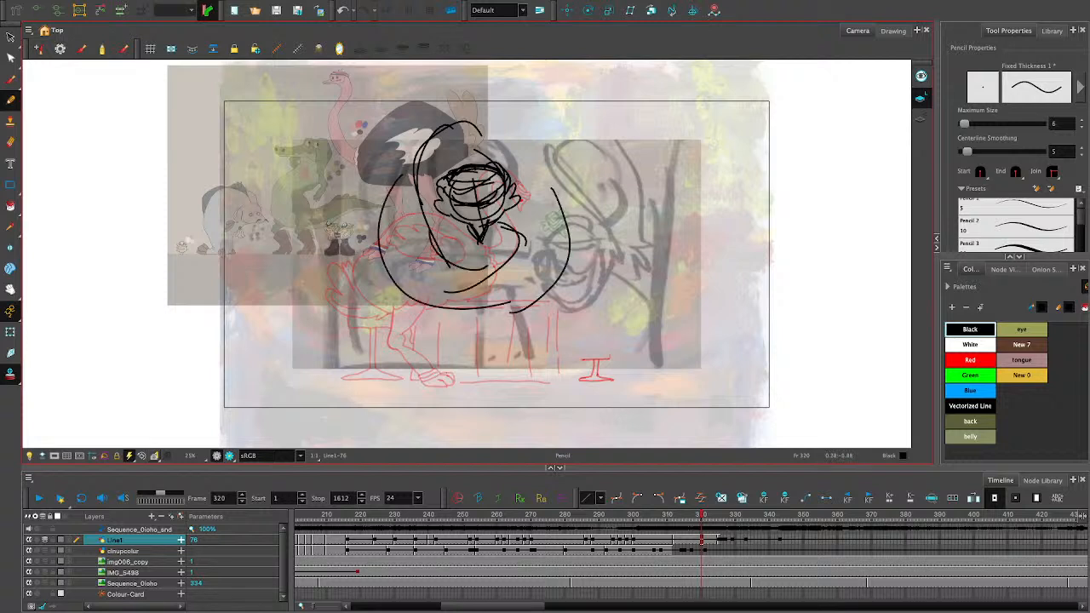
drag(399, 177, 496, 329)
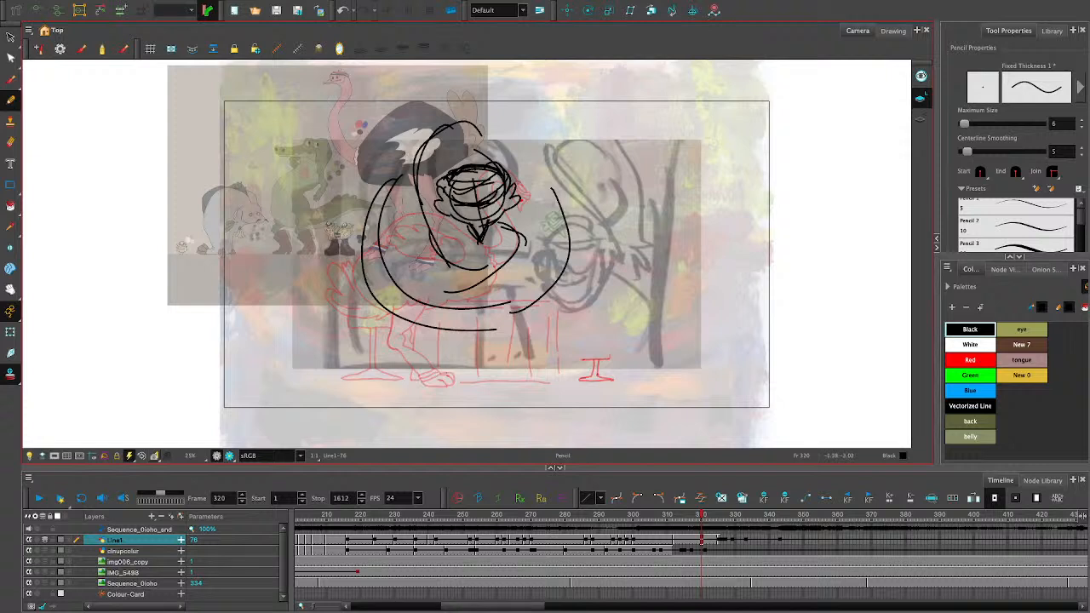
- Sketch the ostrich's left-hand wing bending down from the body, ending in long finger-like feathers
mouse_move(378, 243)
mouse_down()
mouse_move(343, 332)
mouse_move(393, 335)
mouse_up()
mouse_move(346, 308)
mouse_down()
mouse_move(331, 336)
mouse_move(337, 376)
mouse_up()
mouse_move(337, 342)
mouse_down()
mouse_move(344, 378)
mouse_move(349, 342)
mouse_move(353, 380)
mouse_move(371, 380)
mouse_up()
mouse_move(373, 336)
mouse_down()
mouse_move(391, 359)
mouse_move(383, 344)
mouse_up()
drag(364, 323, 388, 341)
drag(346, 325, 402, 317)
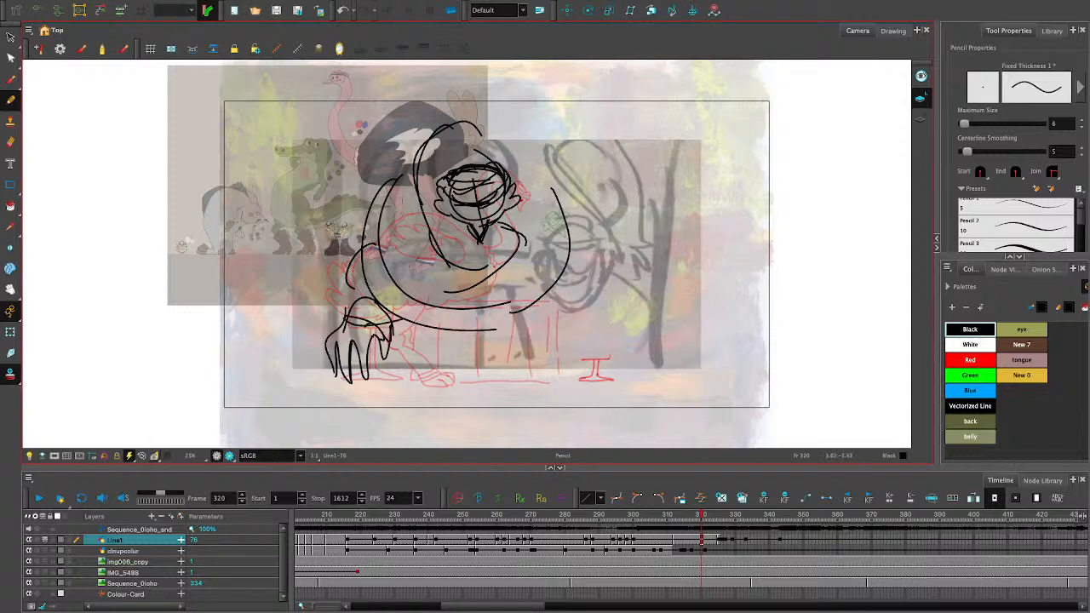
- Sketch a rounded hand shape at the end of the right-hand wing and add the lower curve of the belly
mouse_move(555, 270)
mouse_down()
mouse_move(601, 259)
mouse_move(599, 269)
mouse_up()
drag(556, 305, 584, 281)
drag(602, 271, 606, 317)
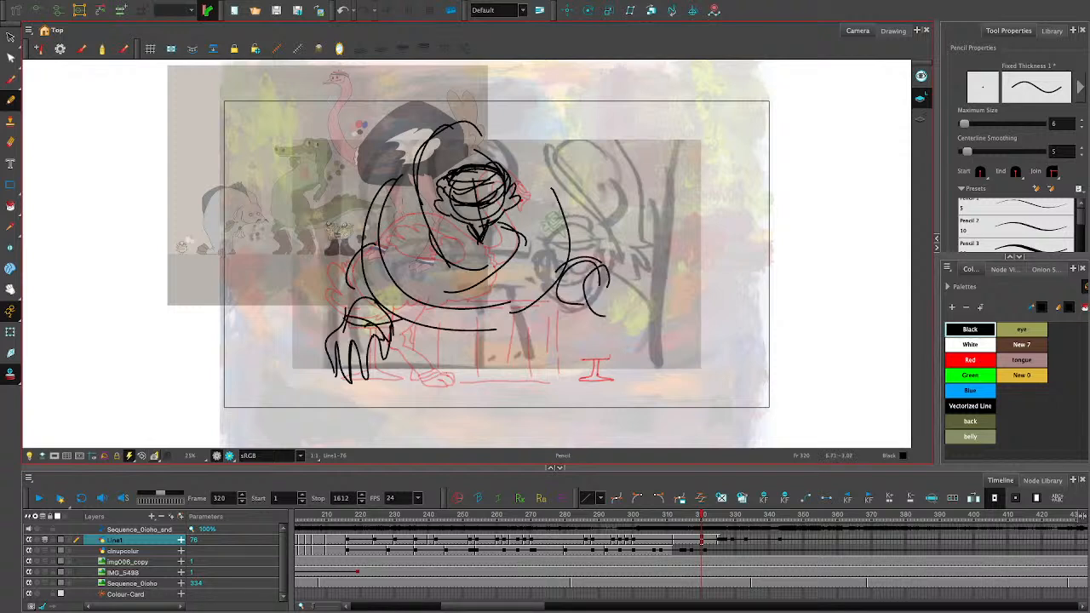
mouse_move(397, 320)
mouse_down()
mouse_move(526, 334)
mouse_move(428, 349)
mouse_up()
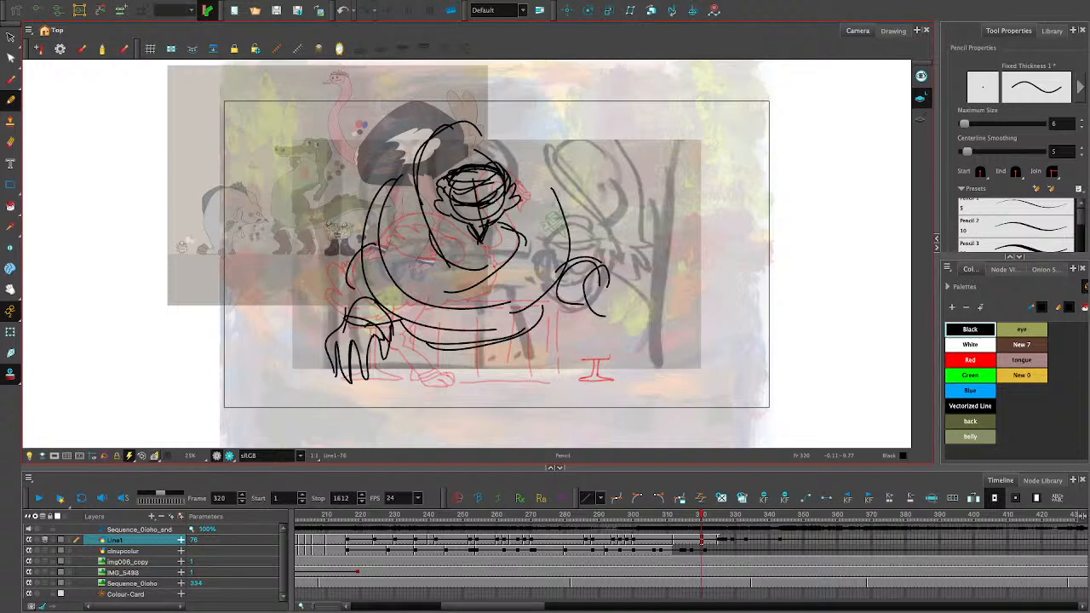
click(653, 515)
mouse_move(345, 219)
mouse_down()
mouse_move(349, 247)
mouse_move(363, 230)
mouse_up()
key(ctrl+z)
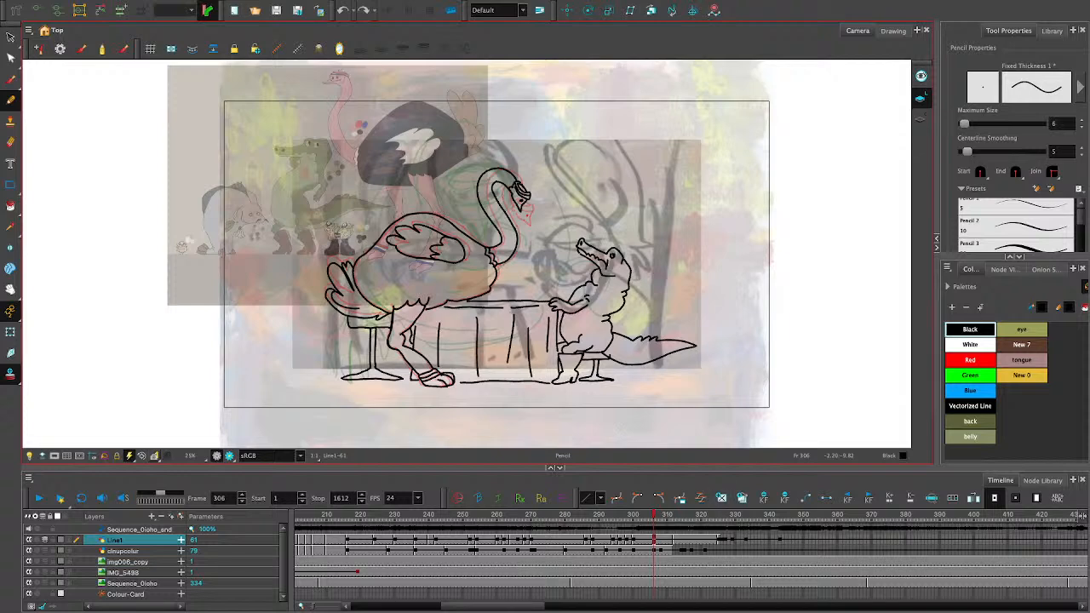
- Go to frame 313 and sketch the table's wide arched edge across the front of the ostrich's body
click(677, 516)
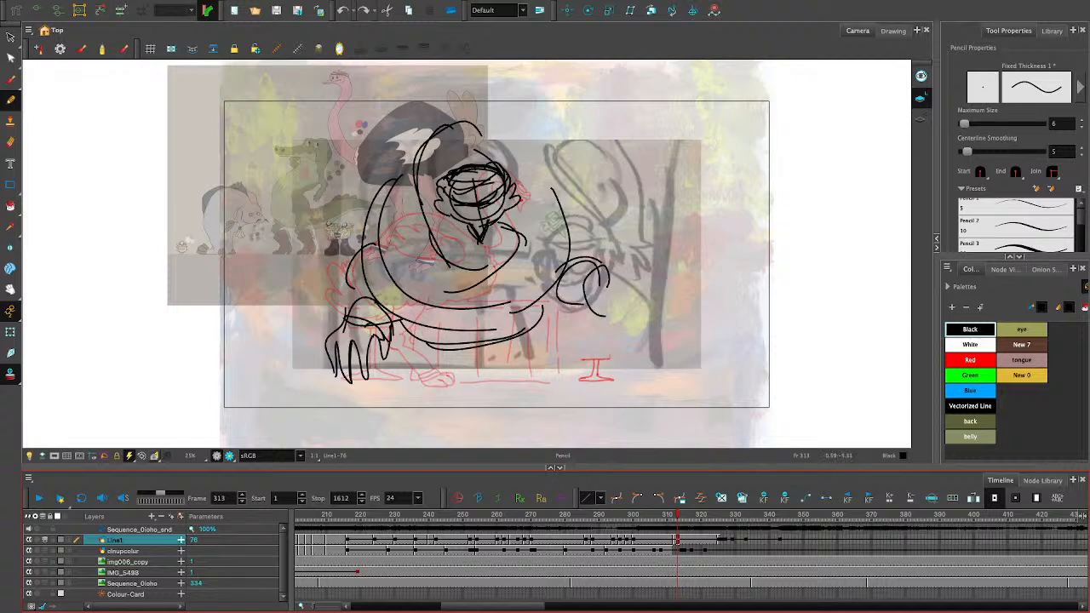
mouse_move(397, 344)
mouse_down()
mouse_move(535, 350)
mouse_move(507, 335)
mouse_move(690, 366)
mouse_up()
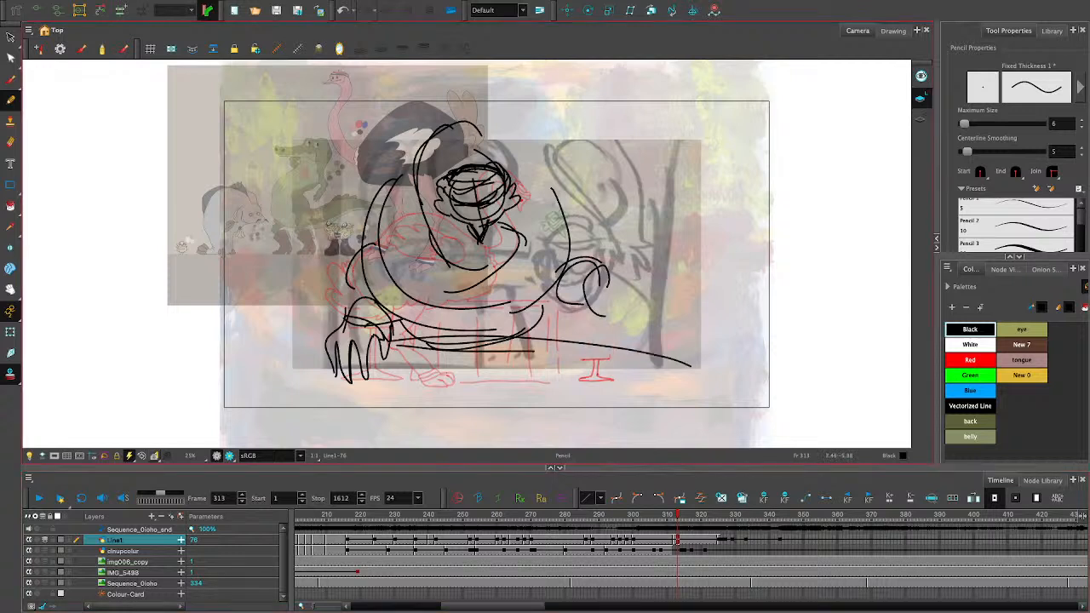
drag(481, 324, 283, 351)
mouse_move(313, 341)
mouse_down()
mouse_move(285, 350)
mouse_move(726, 398)
mouse_up()
mouse_move(672, 344)
mouse_down()
mouse_move(158, 387)
mouse_move(329, 337)
mouse_up()
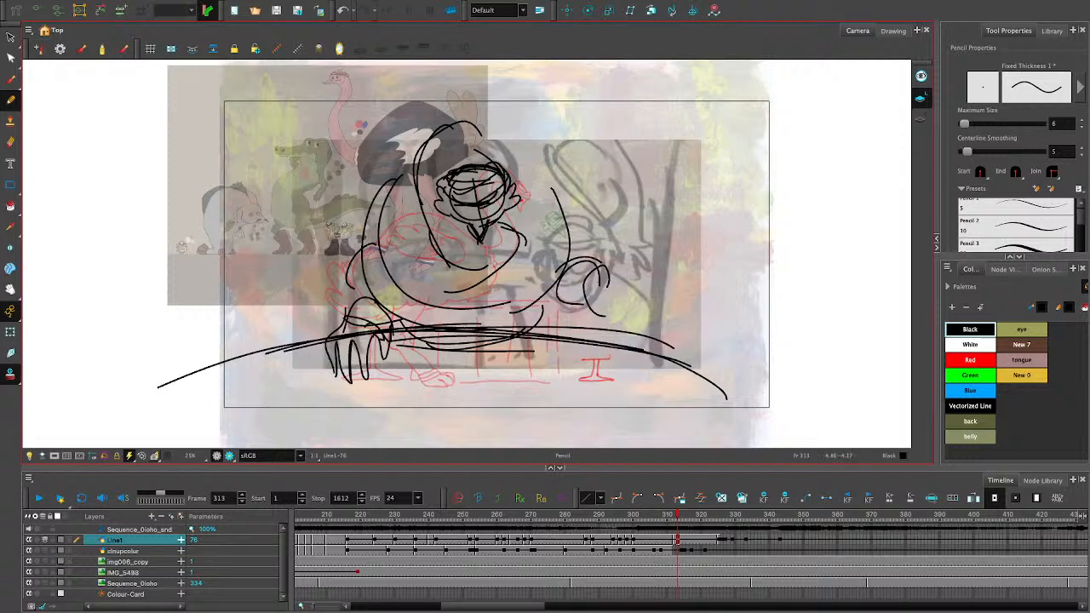
- Sketch a glass gripped by the feather fingers of the right-hand wing, standing on the table edge
mouse_move(608, 281)
mouse_down()
mouse_move(622, 334)
mouse_move(577, 300)
mouse_move(569, 319)
mouse_move(586, 339)
mouse_move(561, 327)
mouse_up()
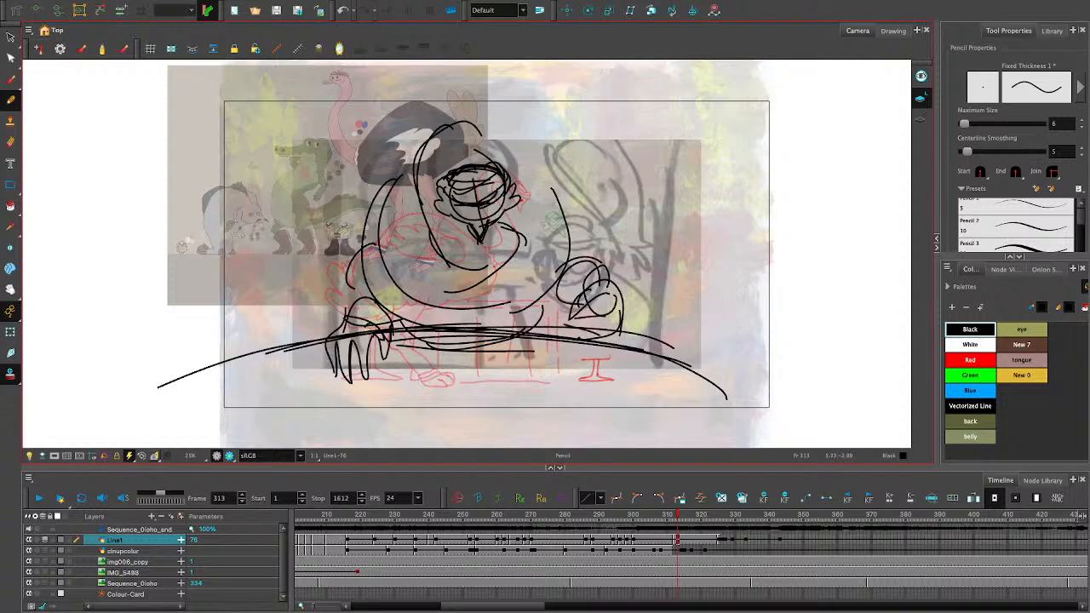
mouse_move(587, 257)
mouse_down()
mouse_move(569, 272)
mouse_move(570, 298)
mouse_move(599, 253)
mouse_up()
mouse_move(599, 254)
mouse_down()
mouse_move(601, 279)
mouse_move(601, 257)
mouse_up()
mouse_move(567, 264)
mouse_down()
mouse_move(555, 319)
mouse_move(569, 343)
mouse_move(601, 341)
mouse_up()
drag(604, 315, 597, 339)
mouse_move(558, 291)
mouse_down()
mouse_move(553, 322)
mouse_move(592, 270)
mouse_move(553, 273)
mouse_move(566, 267)
mouse_move(571, 326)
mouse_up()
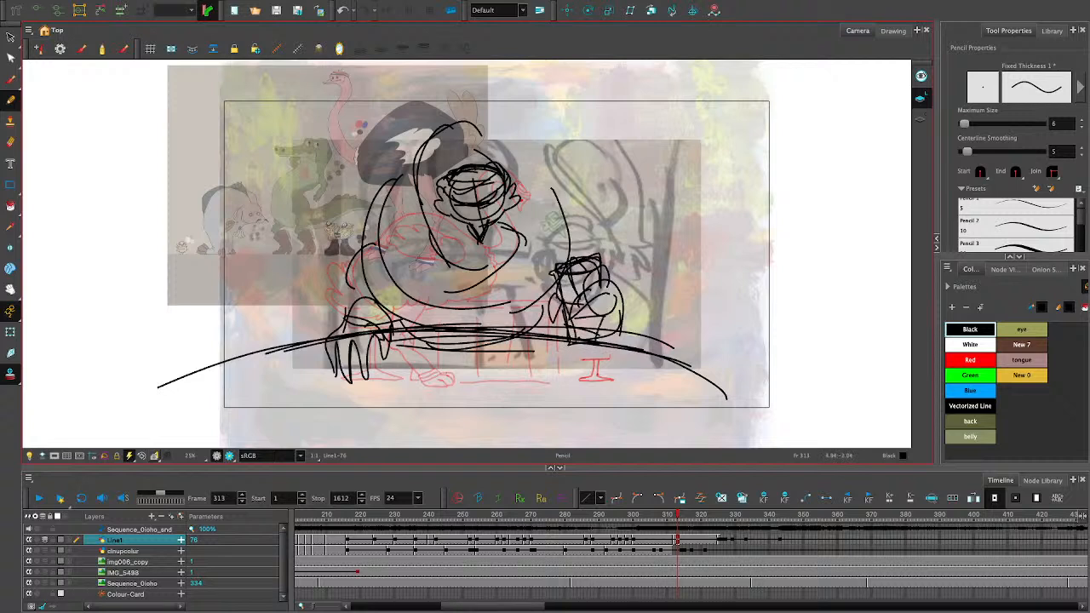
drag(593, 250, 605, 328)
- Reinforce the outlines of the looping neck and sketch the shoulder and arm lines on both sides of the body
drag(496, 163, 481, 124)
mouse_move(480, 120)
mouse_down()
mouse_move(406, 121)
mouse_move(420, 164)
mouse_up()
drag(421, 138, 391, 174)
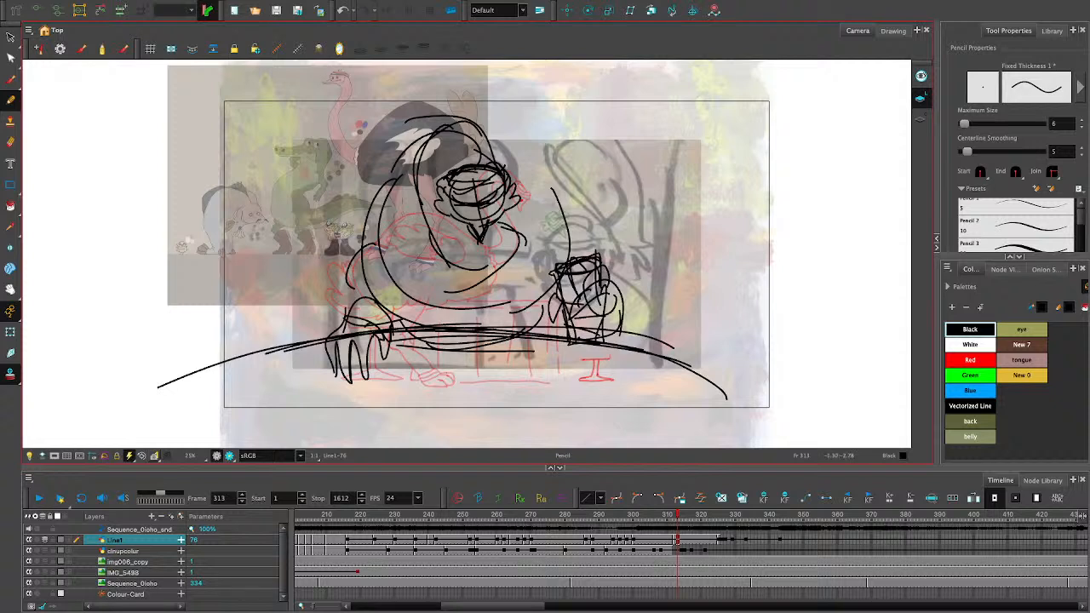
drag(483, 136, 398, 157)
mouse_move(506, 230)
mouse_down()
mouse_move(497, 262)
mouse_move(435, 284)
mouse_up()
drag(497, 256, 439, 270)
mouse_move(514, 157)
mouse_down()
mouse_move(564, 254)
mouse_move(579, 232)
mouse_move(594, 269)
mouse_up()
drag(362, 242, 350, 308)
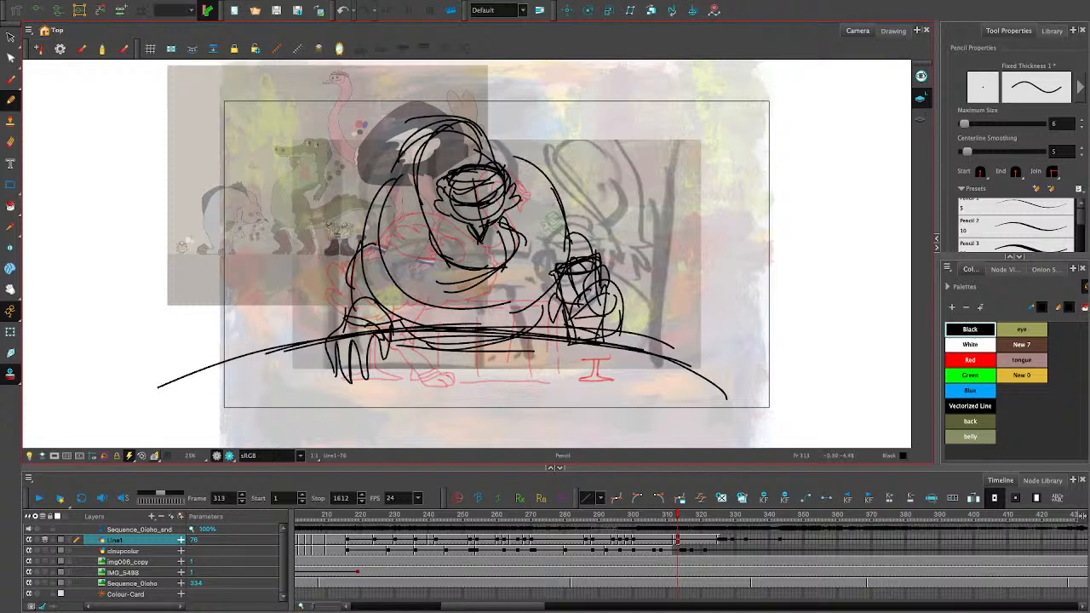
- Sketch a jagged feather ruff at the base of the neck and try an inner line on the upper neck loop
mouse_move(443, 252)
mouse_down()
mouse_move(494, 263)
mouse_move(514, 242)
mouse_move(521, 274)
mouse_up()
mouse_move(505, 277)
mouse_down()
mouse_move(458, 279)
mouse_move(510, 267)
mouse_up()
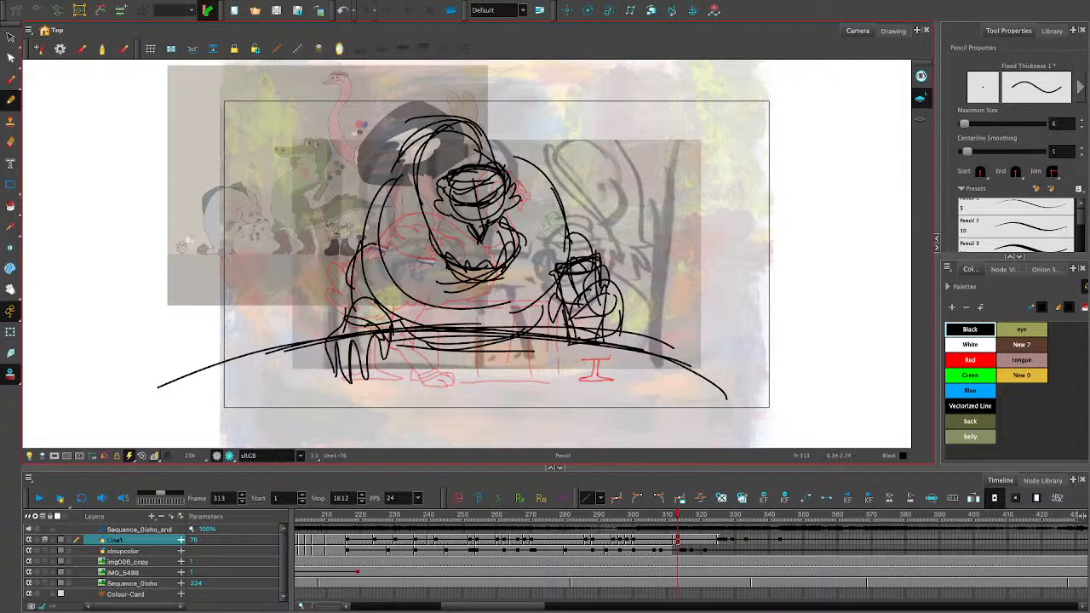
mouse_move(442, 131)
mouse_down()
mouse_move(442, 175)
mouse_move(416, 175)
mouse_move(457, 124)
mouse_up()
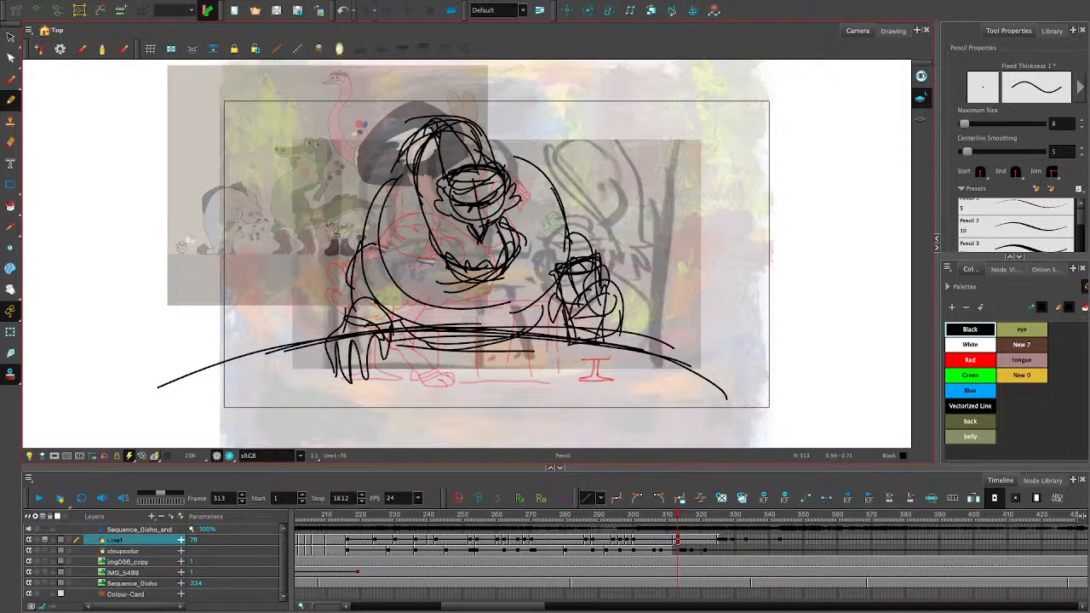
key(ctrl+z)
key(ctrl+shift+z)
key(ctrl+z)
- Sketch the ostrich's eyes on the face and a cluster of feathers behind the left-hand wing
mouse_move(455, 200)
mouse_down()
mouse_move(475, 199)
mouse_move(462, 209)
mouse_up()
drag(480, 200, 498, 203)
drag(480, 199, 492, 193)
mouse_move(338, 250)
mouse_down()
mouse_move(354, 250)
mouse_move(346, 284)
mouse_up()
- Extend the table's curved edge on the right-hand side past the camera frame with several long strokes
mouse_move(574, 308)
mouse_down()
mouse_move(570, 319)
mouse_move(587, 328)
mouse_move(732, 376)
mouse_up()
drag(625, 345, 772, 419)
mouse_move(770, 399)
mouse_down()
mouse_move(710, 363)
mouse_move(593, 330)
mouse_up()
- Sketch a small arched shape with two long legs centred below the table edge
mouse_move(463, 376)
mouse_down()
mouse_move(452, 435)
mouse_move(522, 400)
mouse_move(501, 439)
mouse_move(485, 374)
mouse_move(456, 440)
mouse_move(470, 375)
mouse_move(462, 392)
mouse_move(479, 384)
mouse_up()
mouse_move(480, 375)
mouse_down()
mouse_move(500, 374)
mouse_move(504, 431)
mouse_up()
mouse_move(495, 382)
mouse_down()
mouse_move(487, 392)
mouse_move(454, 380)
mouse_move(460, 417)
mouse_up()
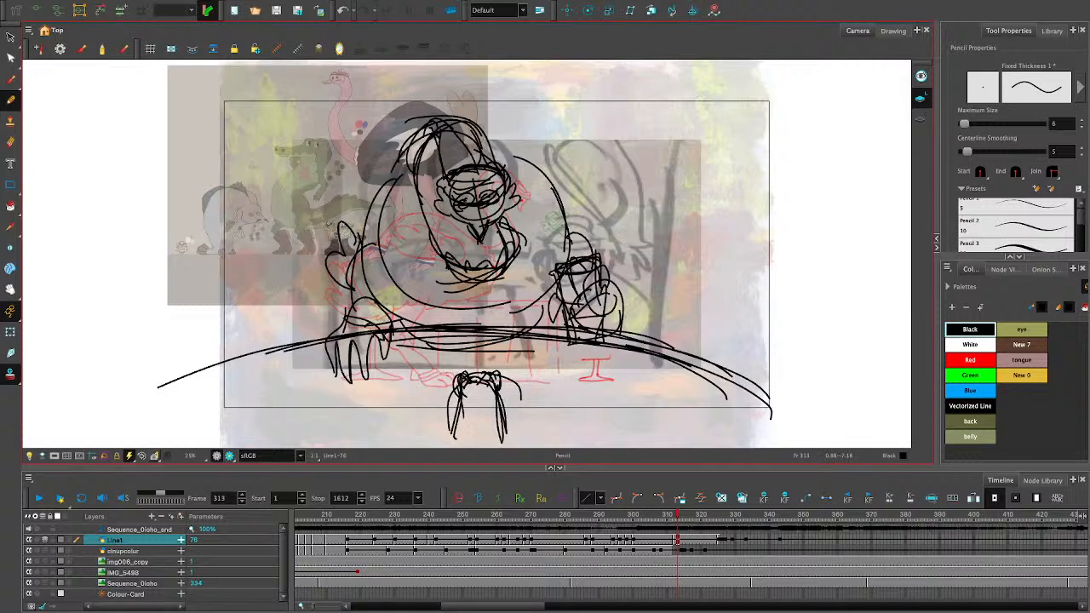
mouse_move(501, 379)
mouse_down()
mouse_move(508, 403)
mouse_move(489, 377)
mouse_up()
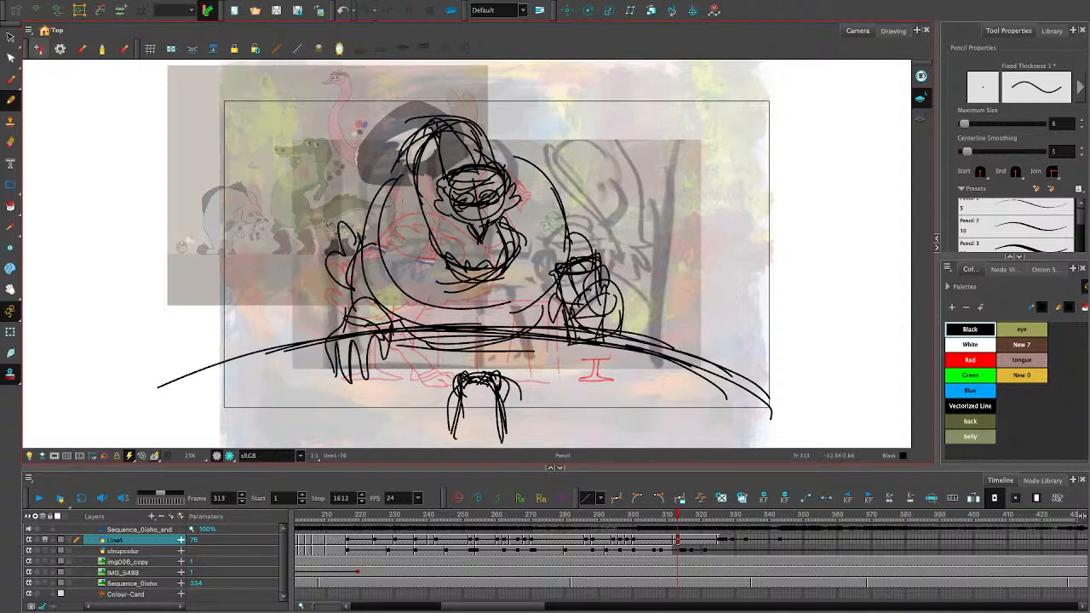
- Move the whole ostrich sketch right and slightly up, reposition the small arched shape below the table, and return to the Pencil tool
click(10, 37)
mouse_move(316, 73)
mouse_down()
mouse_move(493, 446)
mouse_move(623, 83)
mouse_move(587, 77)
mouse_up()
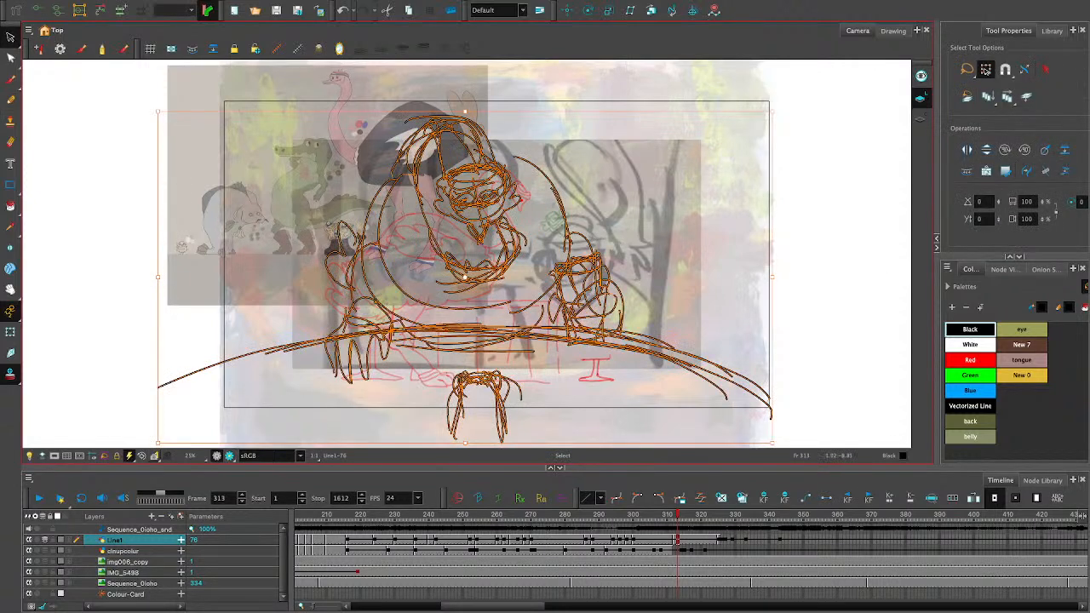
drag(480, 328, 505, 324)
mouse_move(601, 345)
mouse_down()
mouse_move(626, 342)
mouse_move(501, 339)
mouse_move(599, 371)
mouse_move(573, 402)
mouse_move(662, 387)
mouse_up()
key(Escape)
drag(554, 394, 552, 388)
mouse_move(564, 350)
mouse_down()
mouse_move(564, 367)
mouse_move(556, 353)
mouse_up()
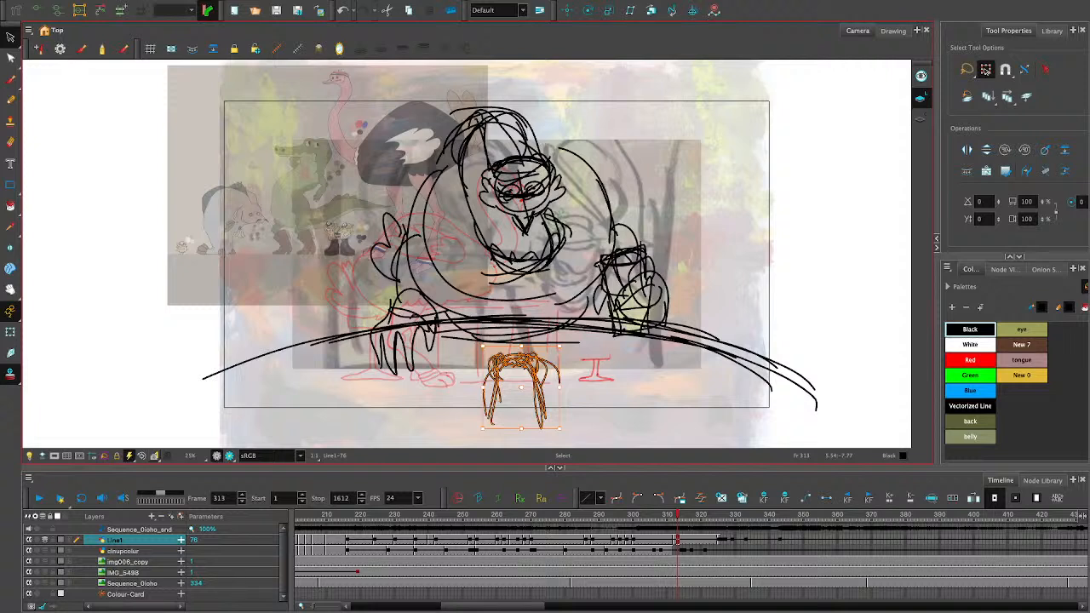
key(alt+/)
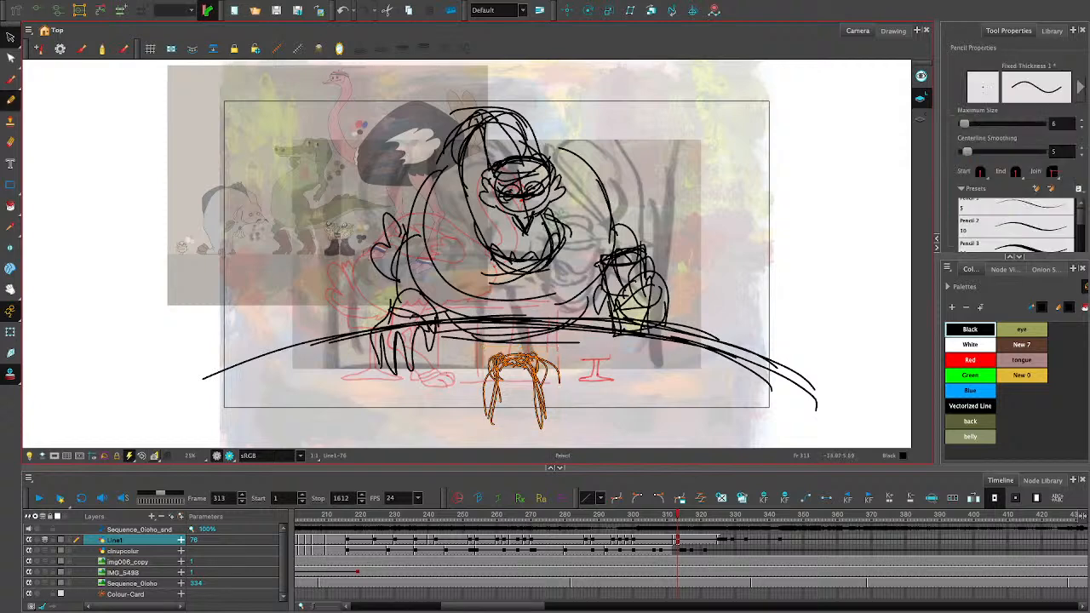
- Delete the ostrich sketch's exposure on the Line1 layer at frame 324
click(720, 540)
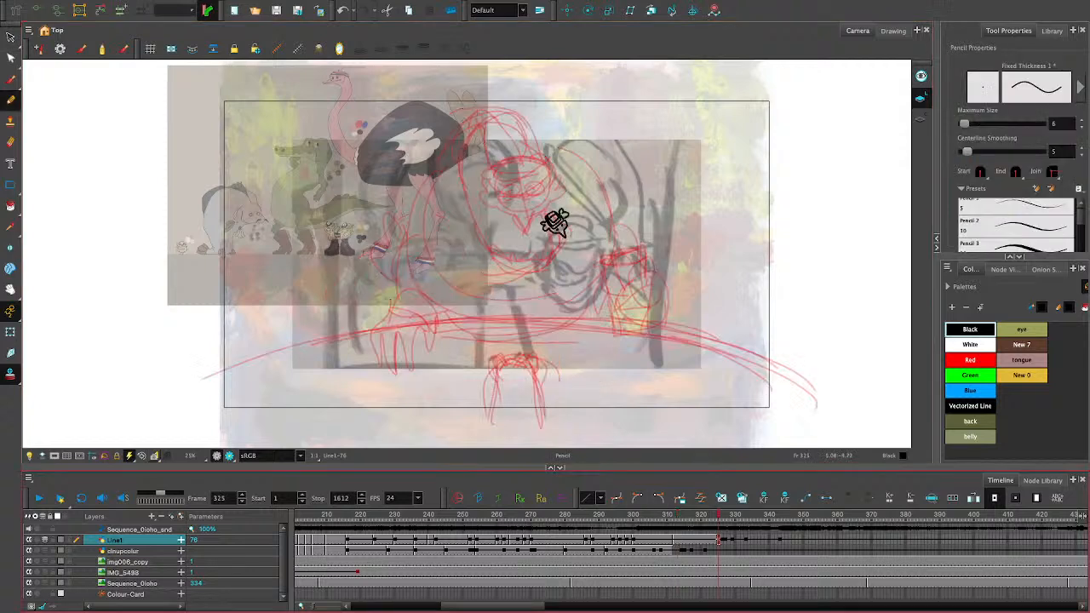
click(671, 529)
click(684, 540)
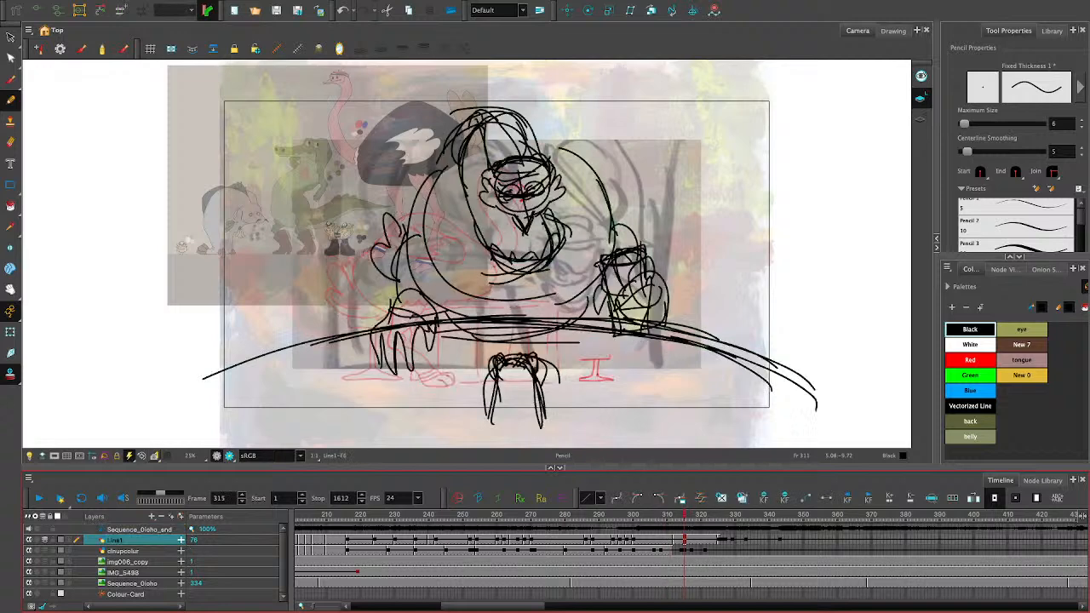
mouse_move(681, 516)
mouse_down()
mouse_move(696, 516)
mouse_move(654, 516)
mouse_move(715, 516)
mouse_up()
click(713, 539)
key(Delete)
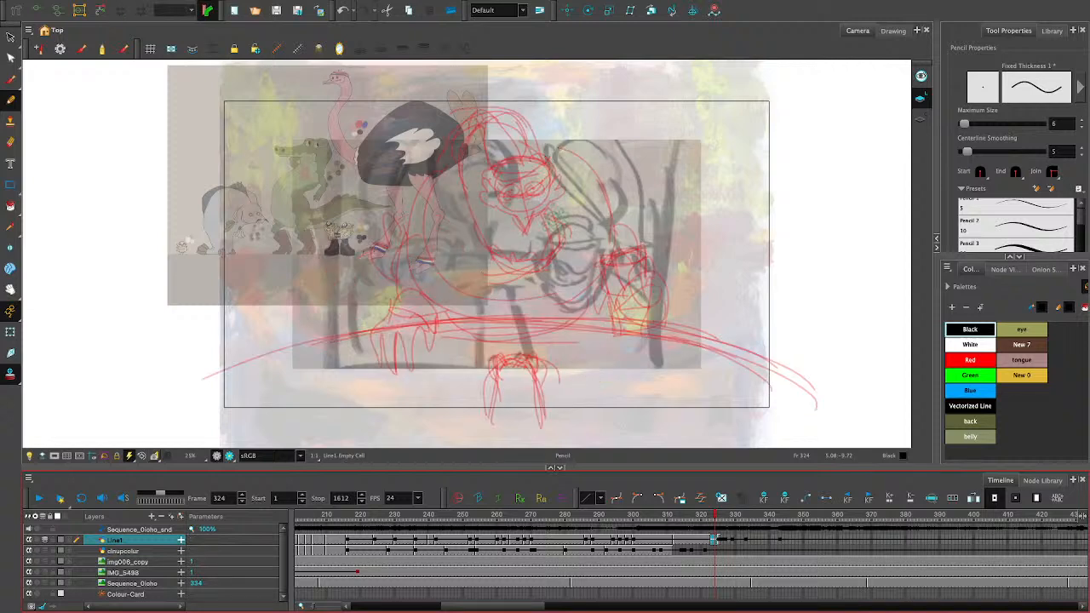
- At frame 323 of Line1, draw the left-hand cheek tuft and two round eyes over the onion-skinned sketch, undoing the pupil strokes
drag(713, 516, 708, 516)
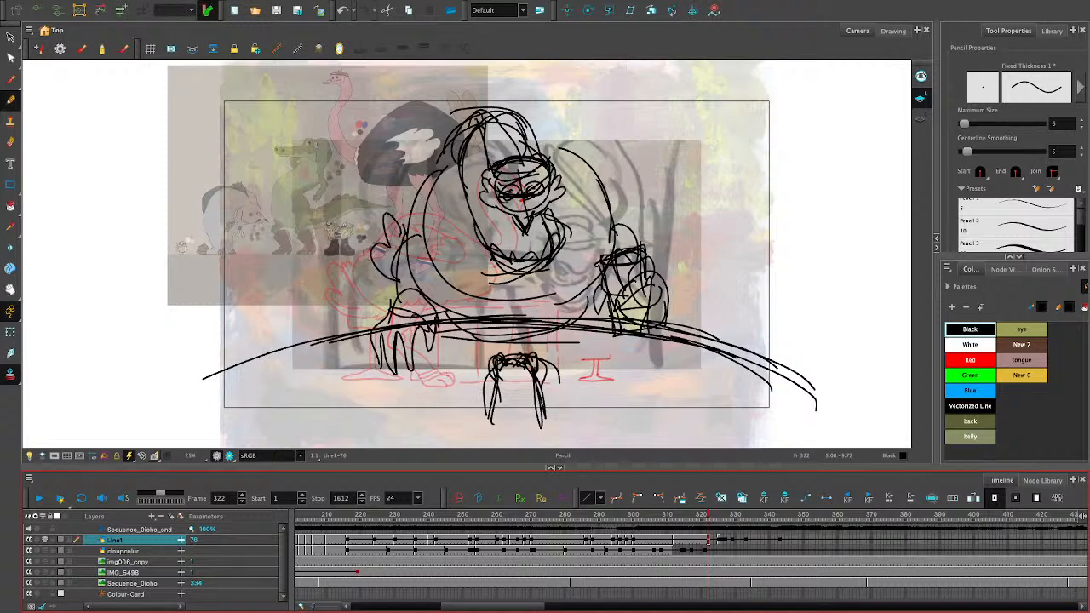
key(period)
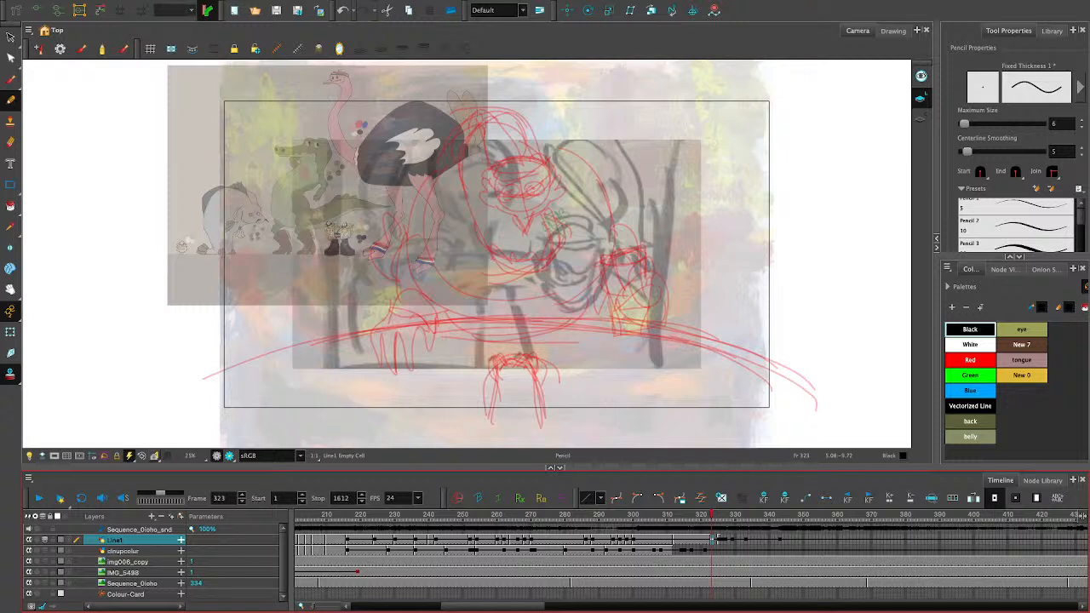
mouse_move(482, 177)
mouse_down()
mouse_move(493, 206)
mouse_move(512, 198)
mouse_move(506, 187)
mouse_move(533, 195)
mouse_move(526, 184)
mouse_up()
key(ctrl+z)
key(ctrl+z)
key(ctrl+z)
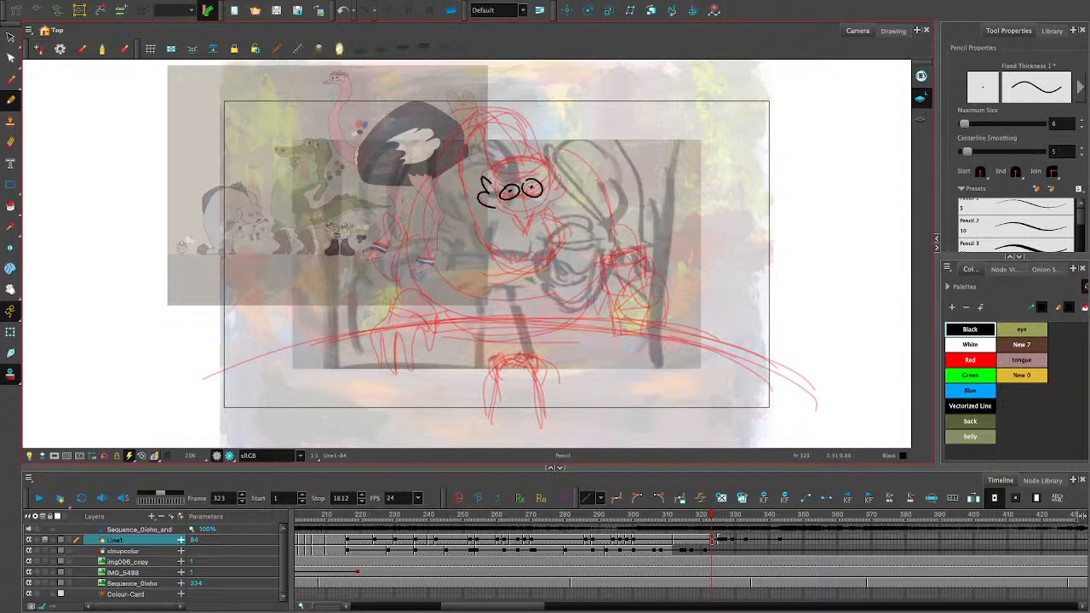
key(ctrl+z)
key(ctrl+z)
key(ctrl+z)
key(ctrl+z)
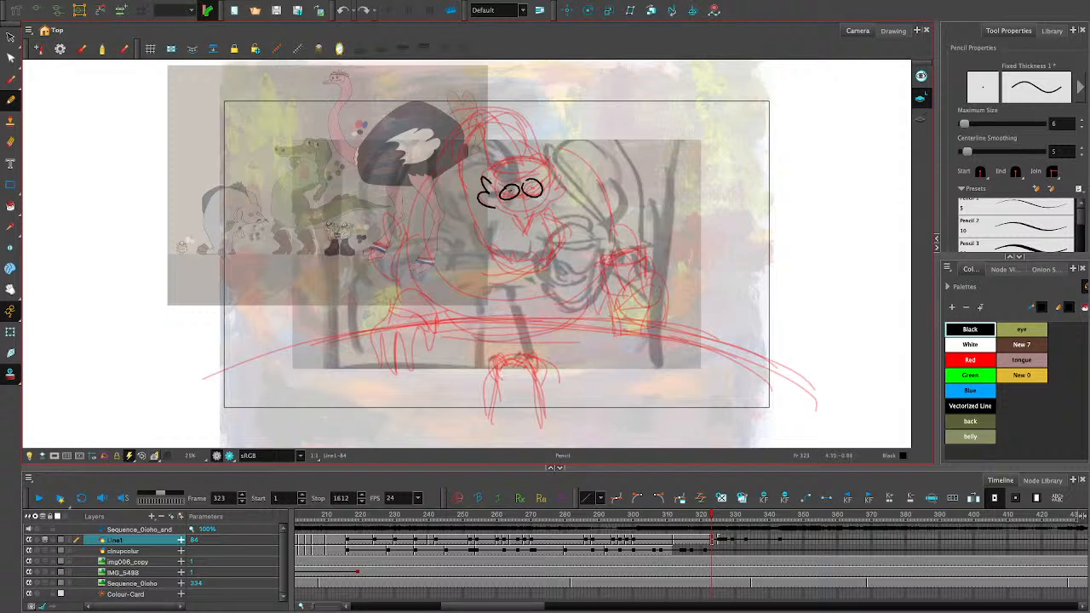
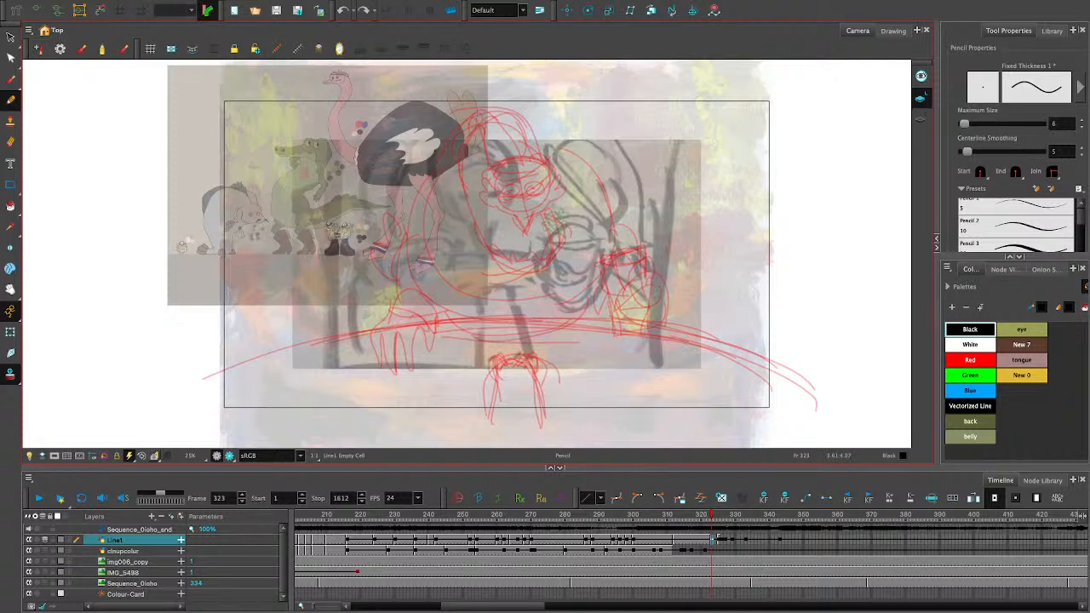
- Draw the ostrich's head with rounded crown, headband, cheek tufts, pointed beak and eye pupils over the onion-skinned sketch at frame 323
drag(493, 185, 538, 174)
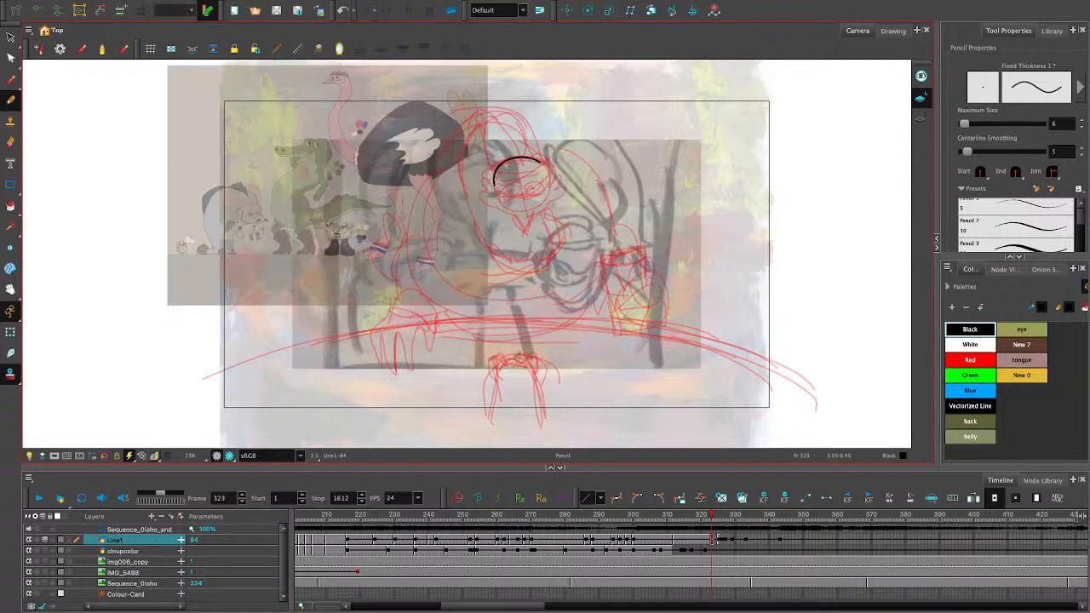
mouse_move(514, 216)
mouse_down()
mouse_move(523, 235)
mouse_move(528, 216)
mouse_up()
mouse_move(545, 177)
mouse_down()
mouse_move(544, 210)
mouse_move(517, 216)
mouse_up()
mouse_move(493, 177)
mouse_down()
mouse_move(508, 208)
mouse_move(481, 198)
mouse_move(493, 211)
mouse_up()
drag(548, 168, 560, 199)
mouse_move(492, 172)
mouse_down()
mouse_move(541, 162)
mouse_move(509, 188)
mouse_move(546, 172)
mouse_up()
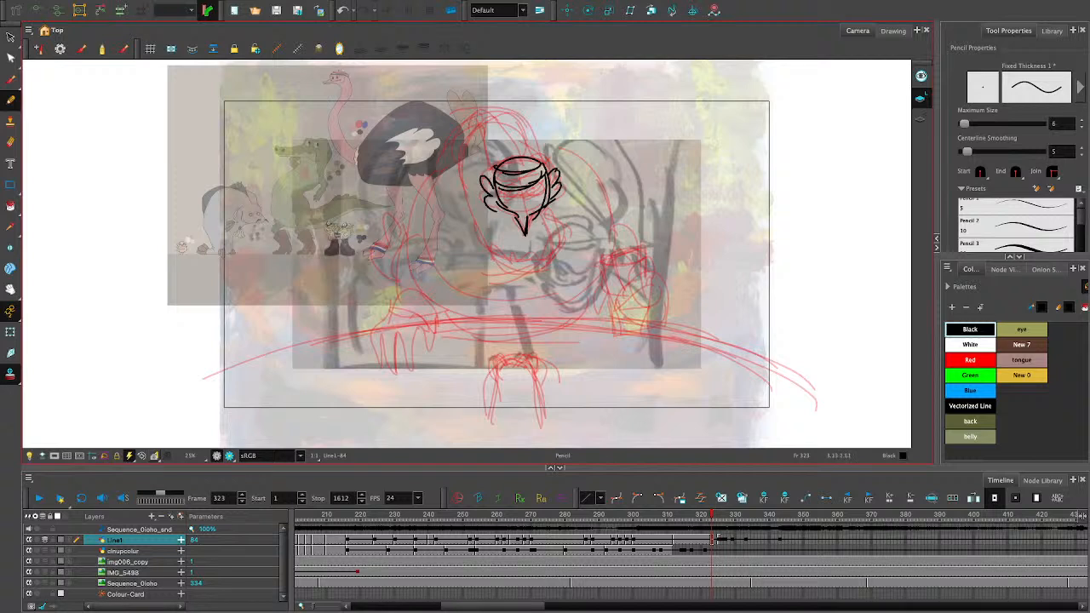
drag(516, 216, 520, 237)
drag(515, 192, 533, 191)
drag(524, 113, 526, 158)
mouse_move(470, 121)
mouse_down()
mouse_move(493, 174)
mouse_move(501, 106)
mouse_move(460, 109)
mouse_move(467, 118)
mouse_up()
drag(523, 141, 492, 100)
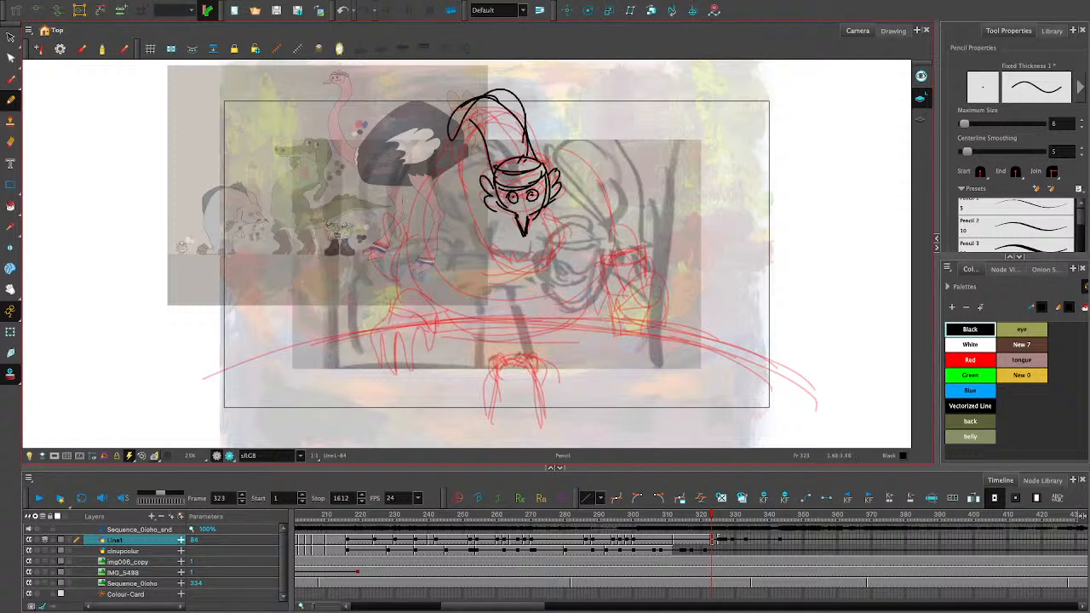
key(ctrl+z)
key(ctrl+z)
key(ctrl+z)
key(ctrl+z)
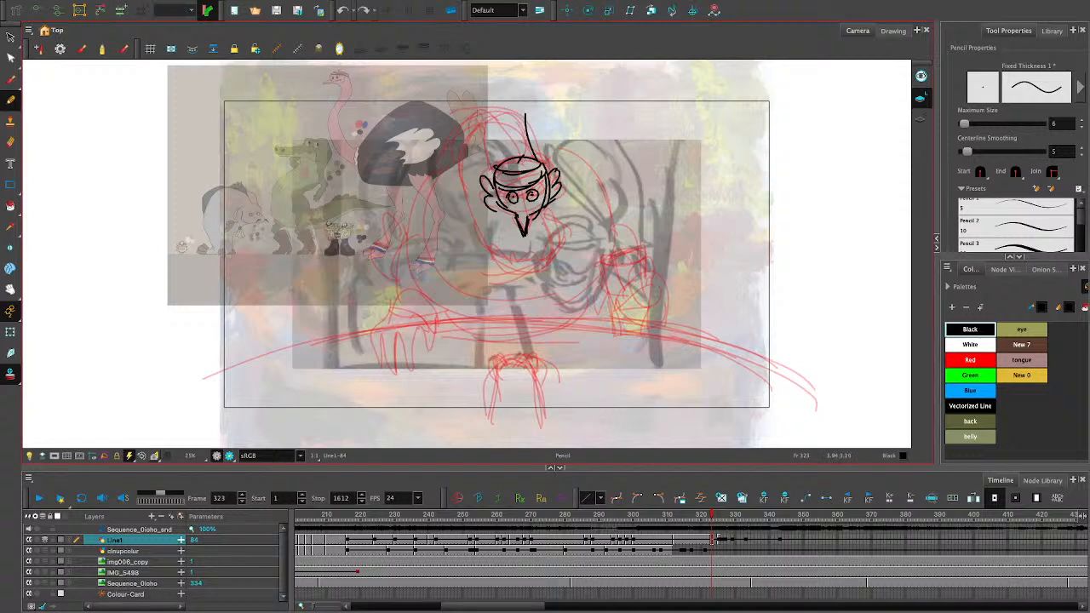
key(ctrl+z)
key(ctrl+z)
- Draw the tall arched neck rising behind the head and curving down to the collar on the left
mouse_move(521, 158)
mouse_down()
mouse_move(532, 81)
mouse_move(437, 181)
mouse_move(475, 228)
mouse_up()
mouse_move(538, 158)
mouse_down()
mouse_move(555, 83)
mouse_move(460, 70)
mouse_move(477, 222)
mouse_up()
drag(482, 73, 480, 221)
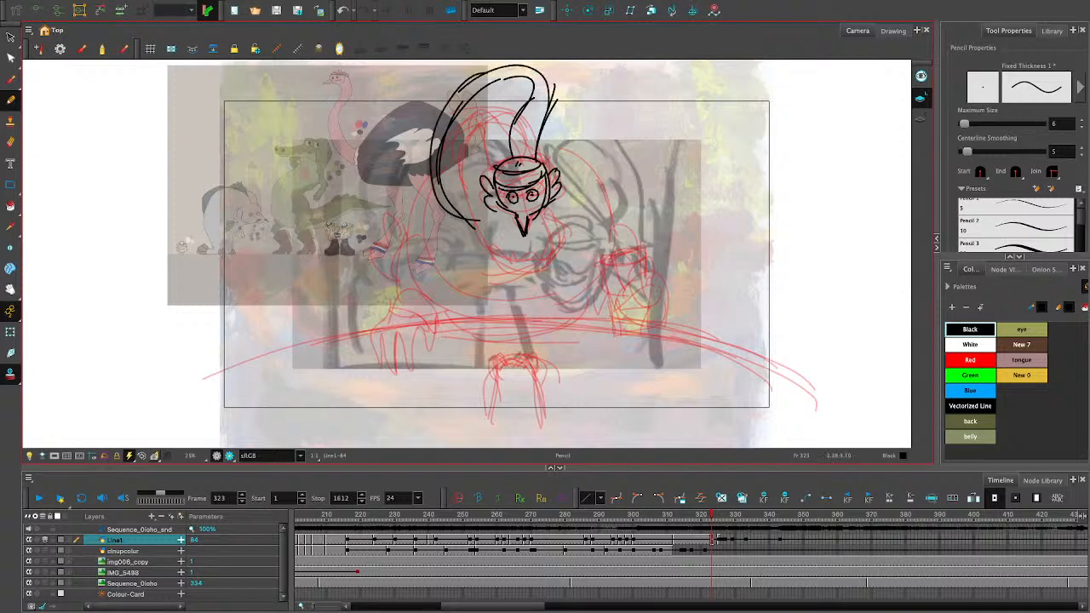
- Add the inner neck curves and a zigzag-edged collar below the beak, undoing the surplus strokes
mouse_move(498, 165)
mouse_down()
mouse_move(503, 86)
mouse_move(482, 157)
mouse_up()
drag(494, 114, 469, 168)
mouse_move(483, 133)
mouse_down()
mouse_move(470, 200)
mouse_move(493, 265)
mouse_move(523, 273)
mouse_up()
drag(543, 237, 495, 273)
mouse_move(480, 253)
mouse_down()
mouse_move(488, 268)
mouse_move(533, 247)
mouse_move(541, 255)
mouse_move(509, 259)
mouse_move(542, 240)
mouse_move(543, 255)
mouse_move(542, 230)
mouse_move(539, 244)
mouse_move(485, 238)
mouse_up()
key(ctrl+z)
key(ctrl+z)
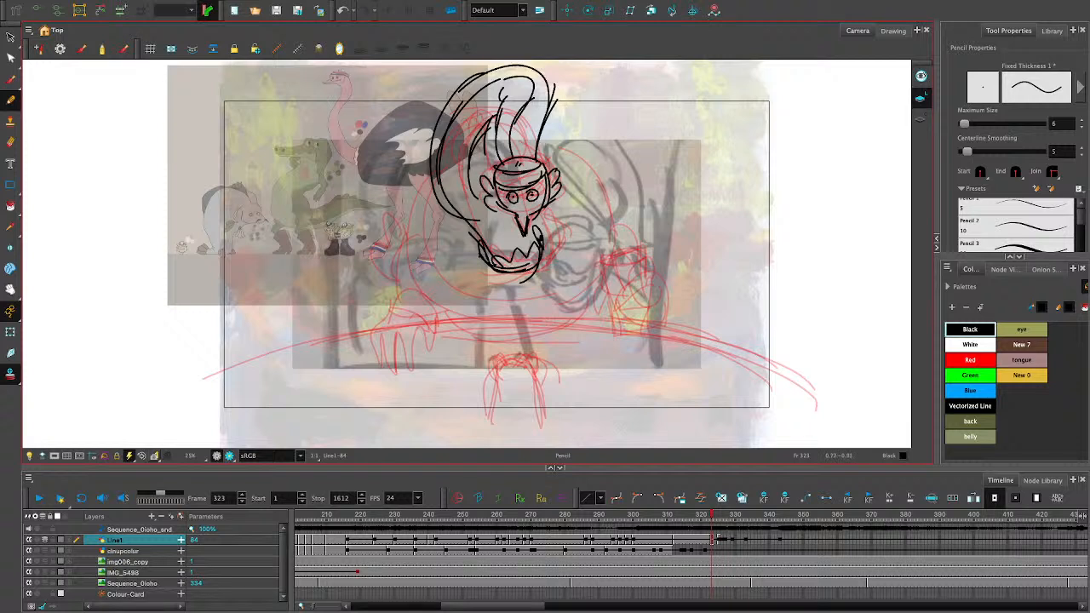
- Draw the ostrich's large rounded body outline from the neck around both sides to the table edge
mouse_move(428, 168)
mouse_down()
mouse_move(402, 289)
mouse_move(477, 316)
mouse_up()
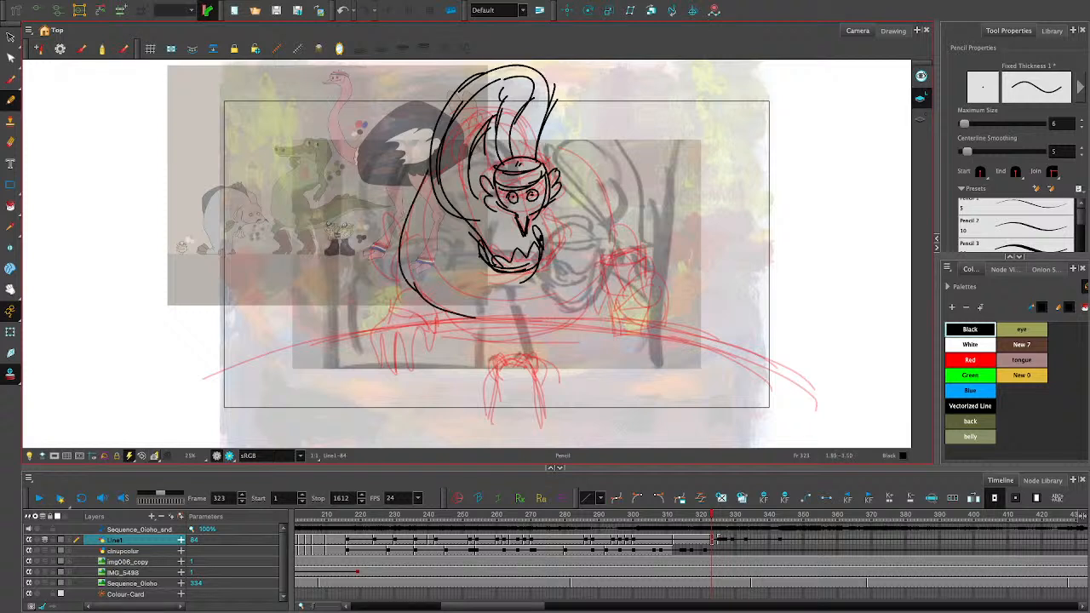
mouse_move(438, 177)
mouse_down()
mouse_move(445, 199)
mouse_move(499, 244)
mouse_up()
drag(549, 147, 613, 210)
mouse_move(591, 162)
mouse_down()
mouse_move(616, 298)
mouse_move(572, 325)
mouse_move(536, 325)
mouse_up()
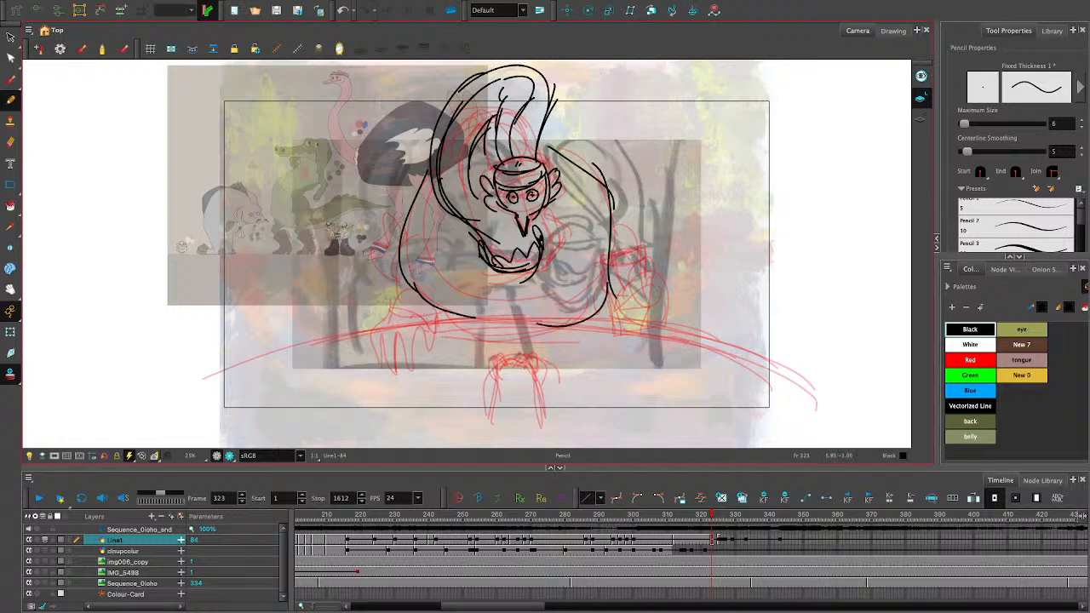
mouse_move(584, 321)
mouse_down()
mouse_move(451, 328)
mouse_move(413, 312)
mouse_move(444, 338)
mouse_up()
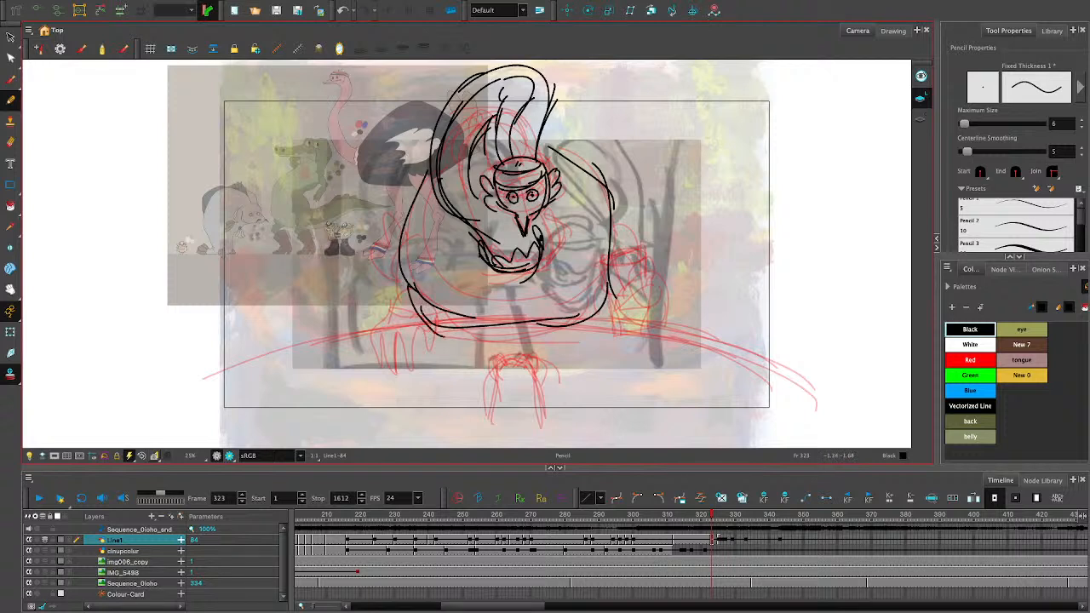
- Draw curved folded-wing contours along both sides of the body, undoing the unwanted strokes
mouse_move(414, 193)
mouse_down()
mouse_move(403, 279)
mouse_move(427, 191)
mouse_move(391, 218)
mouse_move(403, 278)
mouse_move(398, 196)
mouse_up()
key(super+z)
key(super+z)
mouse_move(608, 177)
mouse_down()
mouse_move(631, 266)
mouse_move(598, 273)
mouse_move(625, 272)
mouse_up()
drag(617, 221, 588, 172)
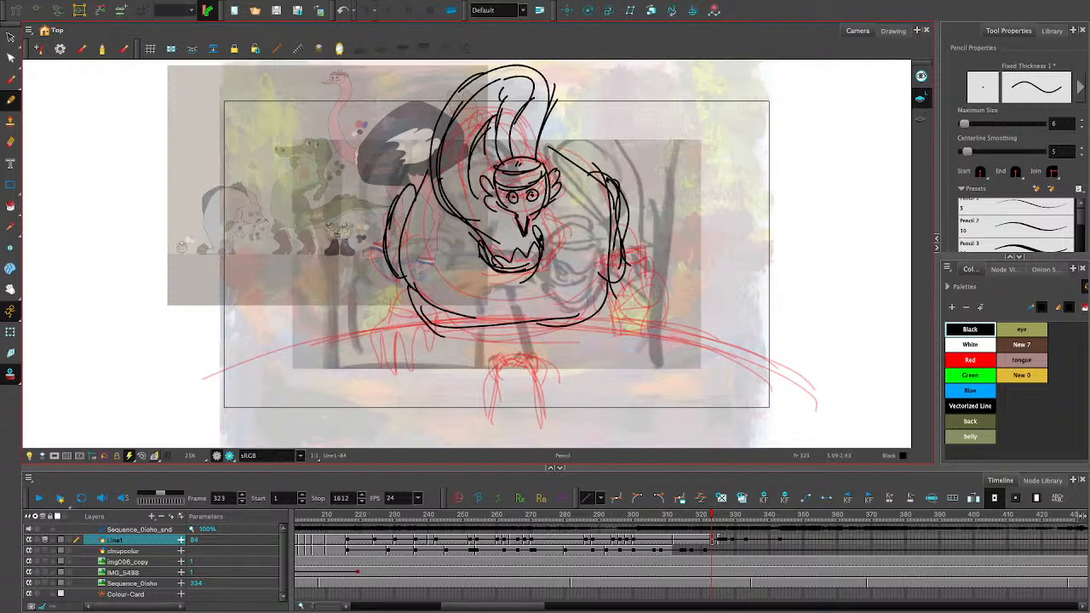
mouse_move(412, 296)
mouse_down()
mouse_move(373, 311)
mouse_move(364, 351)
mouse_move(388, 368)
mouse_up()
drag(383, 331, 390, 367)
drag(389, 332, 394, 369)
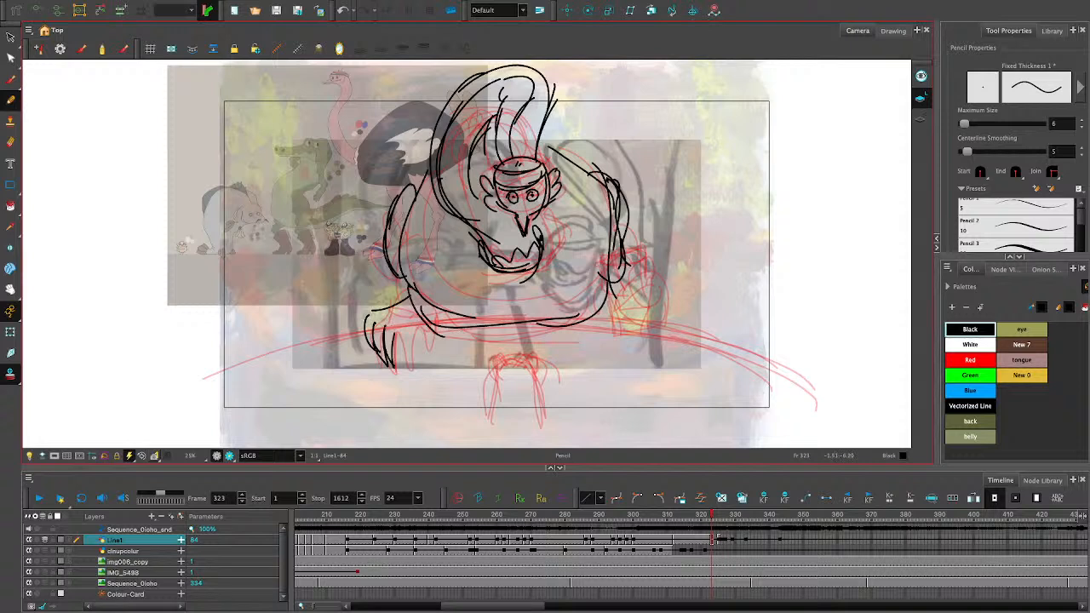
key(ctrl+z)
key(ctrl+z)
key(ctrl+z)
key(ctrl+z)
key(ctrl+z)
mouse_move(381, 317)
mouse_down()
mouse_move(398, 366)
mouse_move(416, 323)
mouse_up()
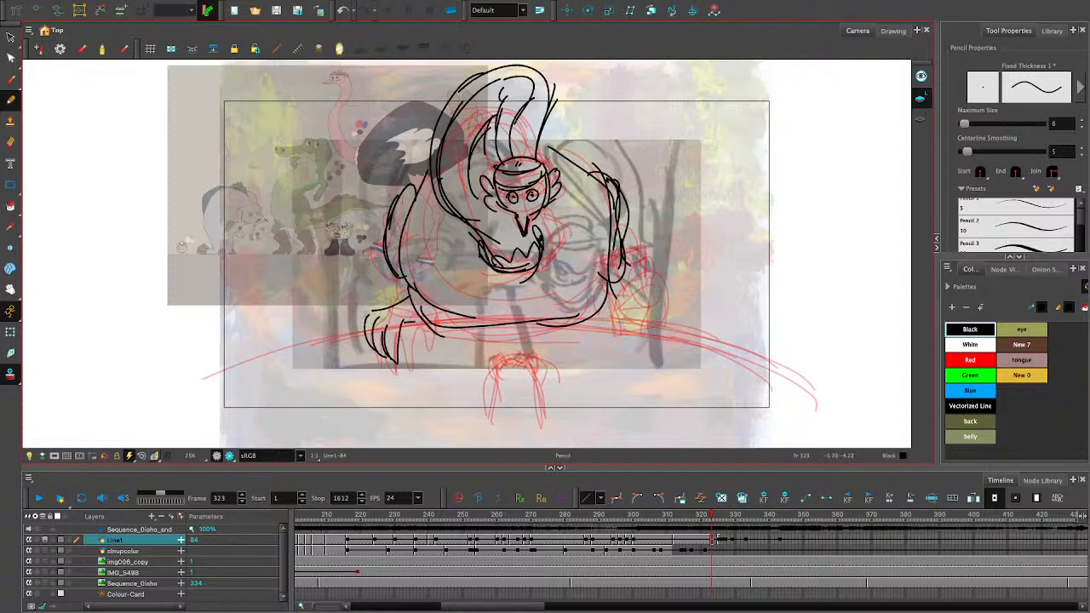
key(ctrl+z)
key(ctrl+z)
key(ctrl+z)
key(ctrl+z)
key(ctrl+z)
key(ctrl+z)
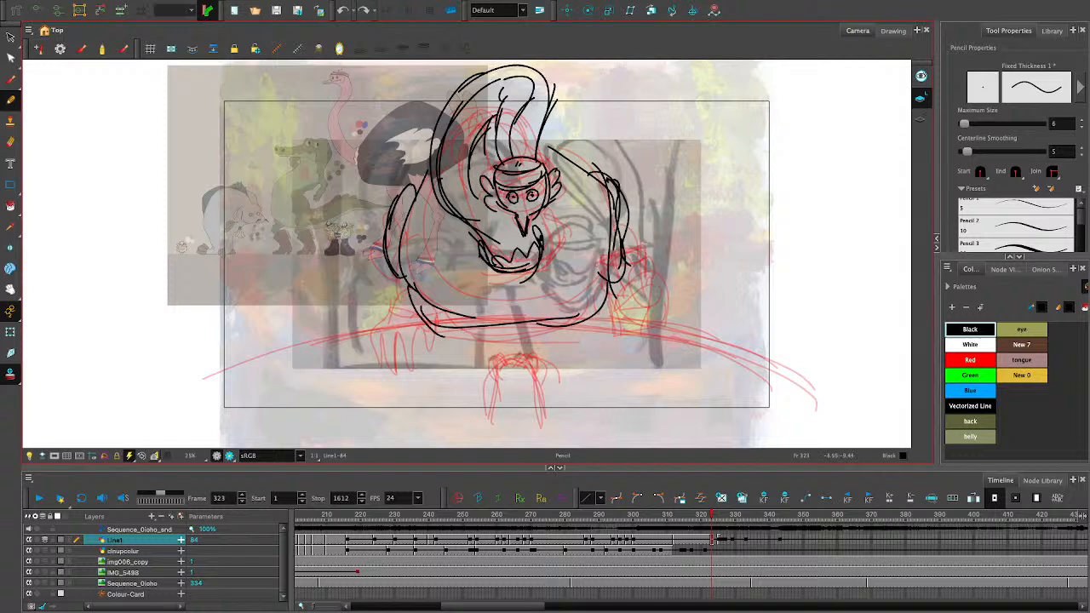
- Delete the redundant strokes at the body's bottom edge and adjust the remaining stroke to close the outline
key(alt+s)
click(441, 308)
key(Delete)
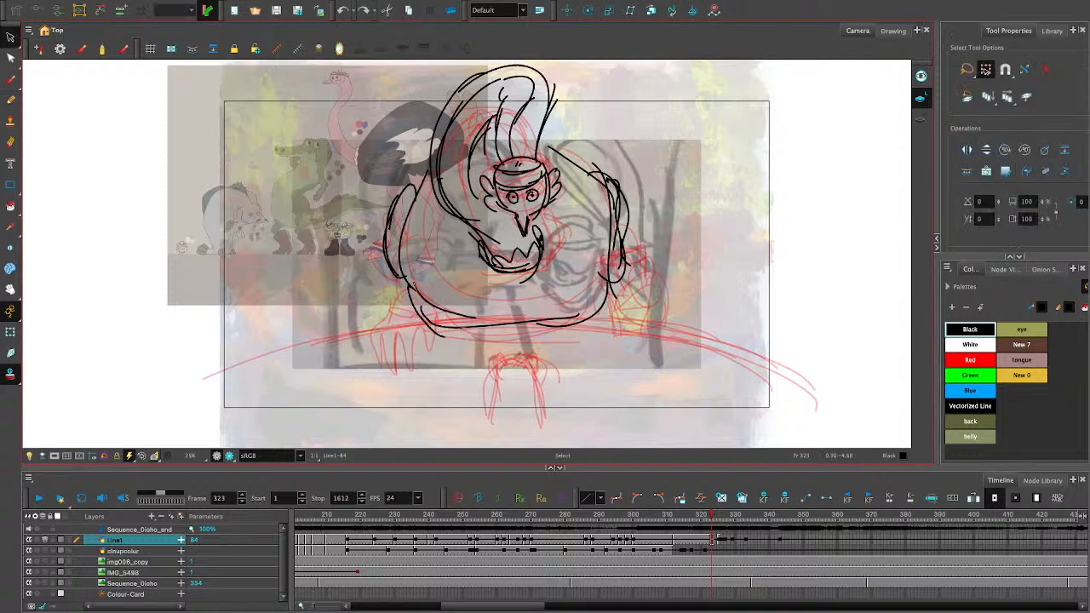
click(440, 326)
key(Delete)
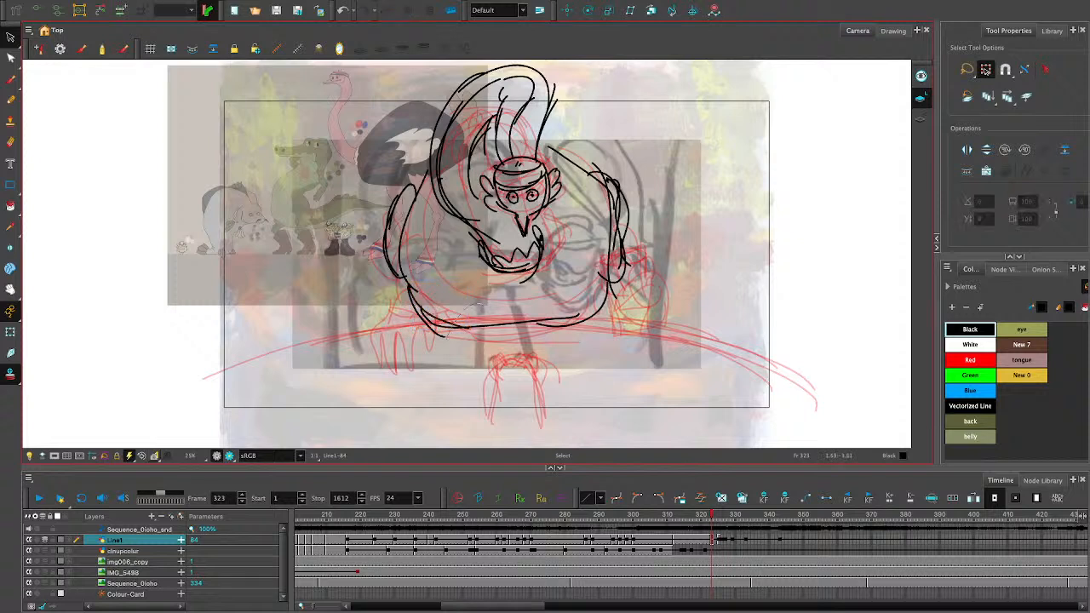
click(449, 327)
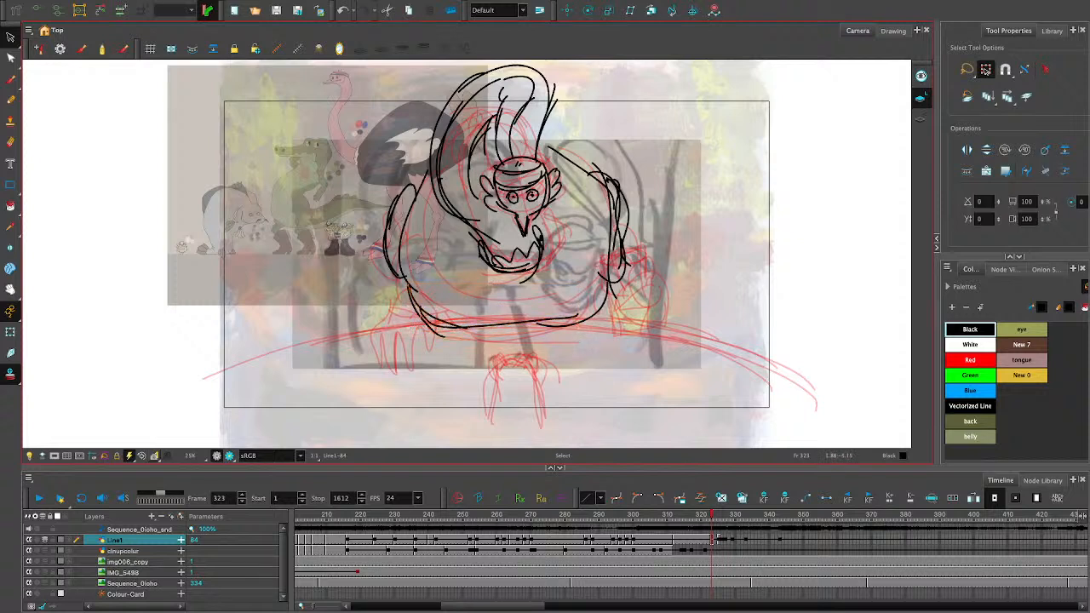
key(Delete)
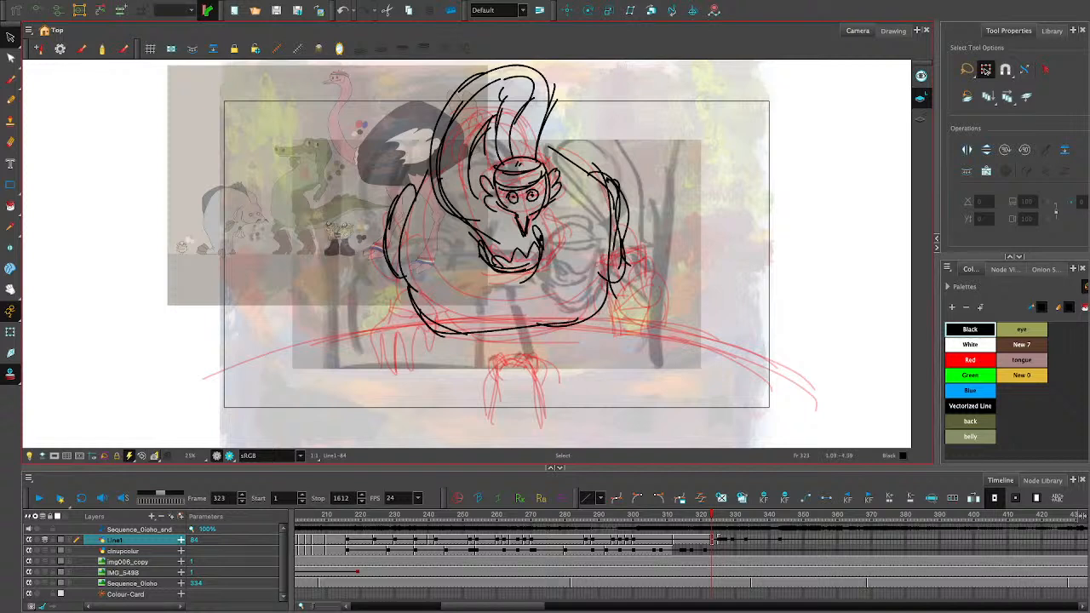
mouse_move(519, 330)
mouse_down()
mouse_move(502, 331)
mouse_move(519, 327)
mouse_up()
click(491, 379)
click(518, 330)
click(527, 348)
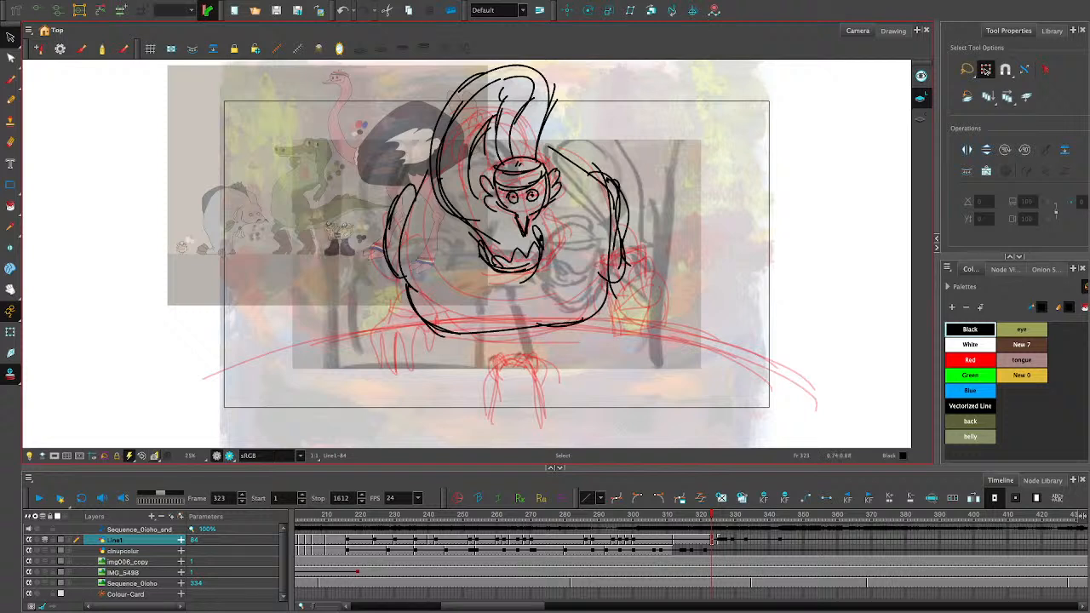
click(433, 162)
key(Delete)
click(434, 171)
key(Delete)
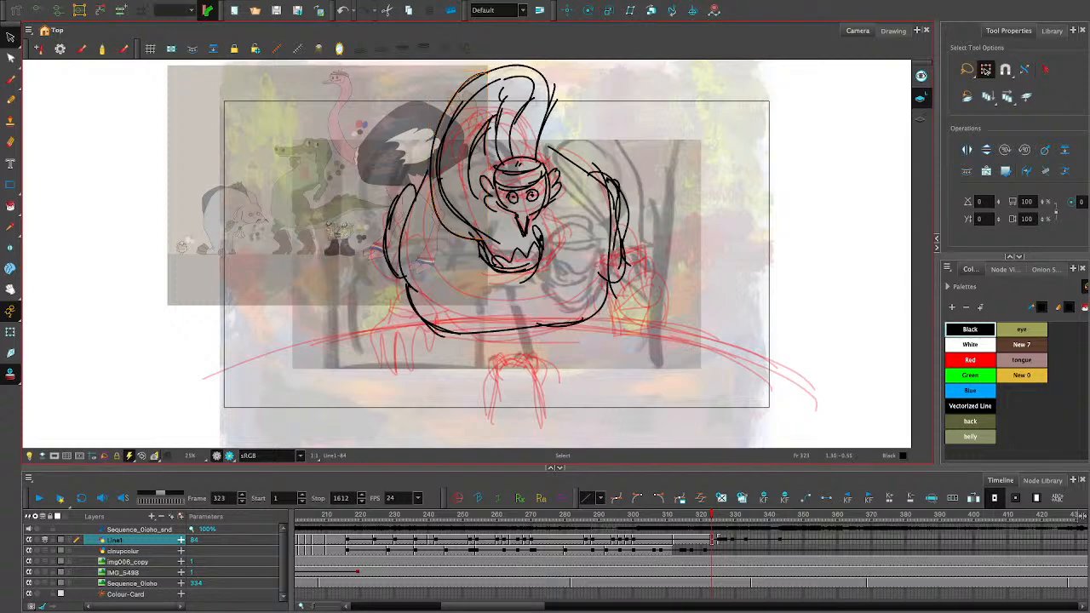
click(438, 171)
key(1)
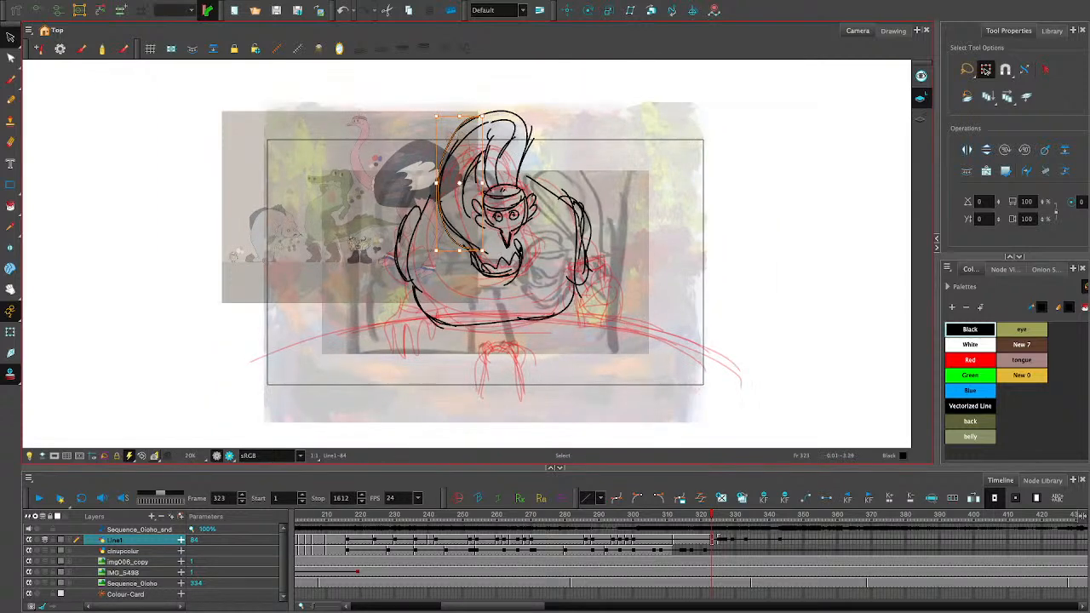
key(ctrl+z)
key(ctrl+z)
key(ctrl+z)
- Stretch the neck's lower left stroke slightly down and outward, and tidy the inner neck stroke beside the head
click(458, 235)
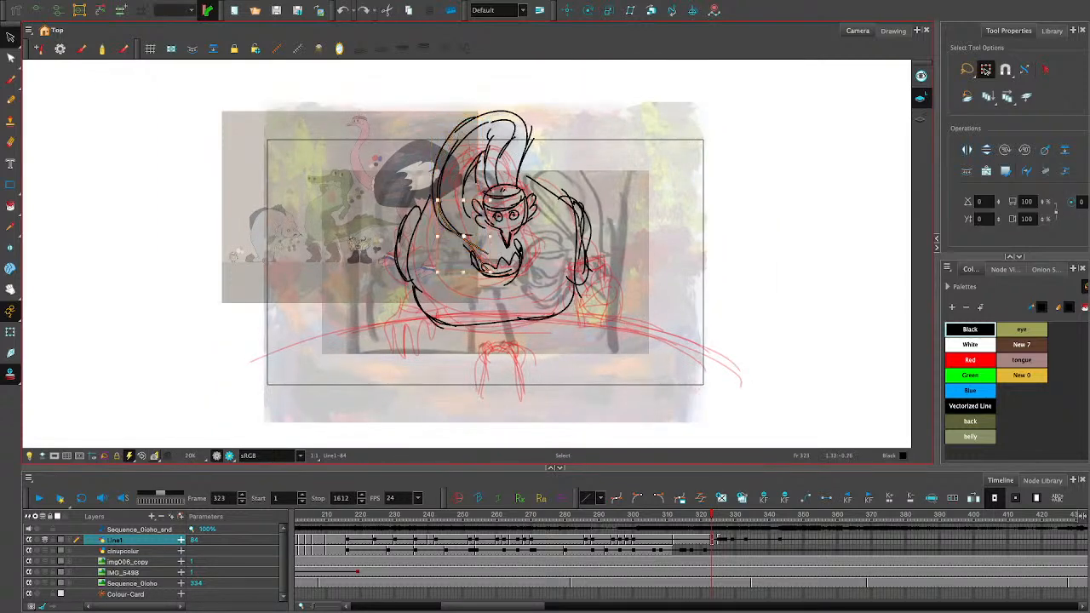
drag(438, 272, 431, 278)
key(Escape)
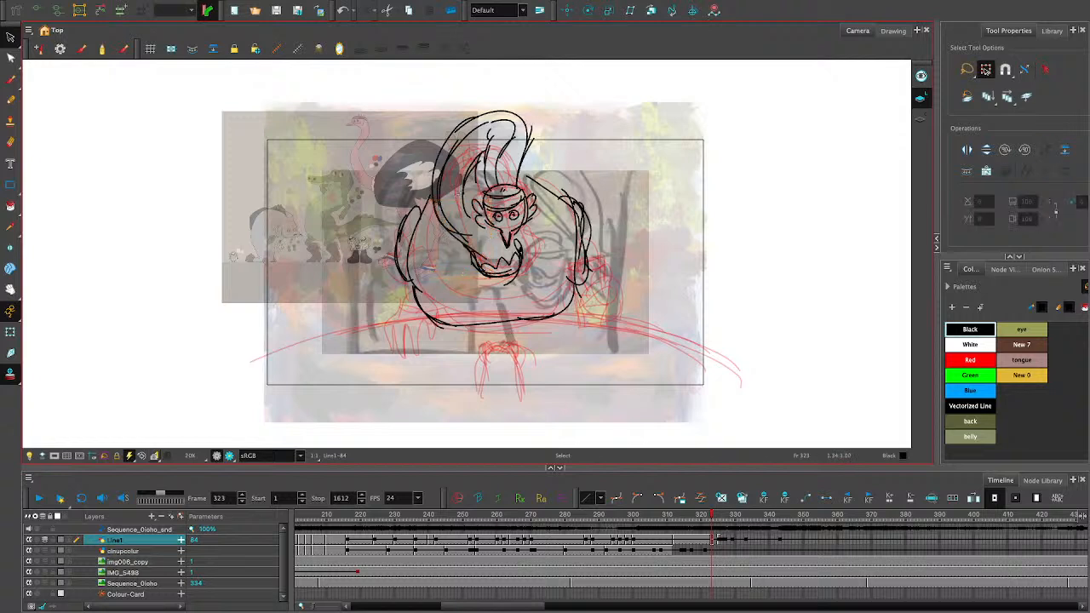
click(464, 189)
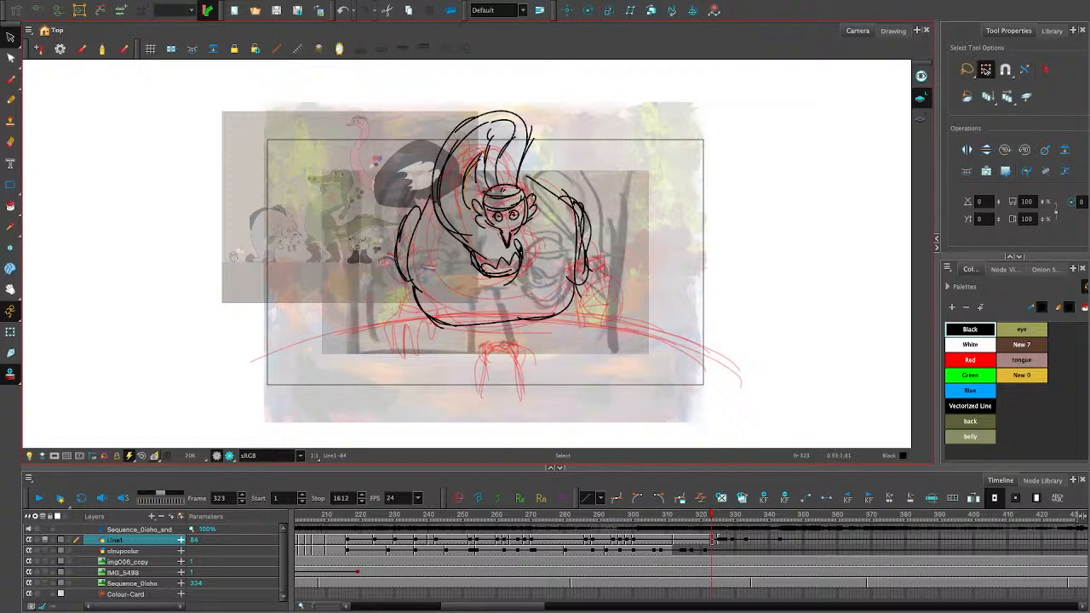
key(Delete)
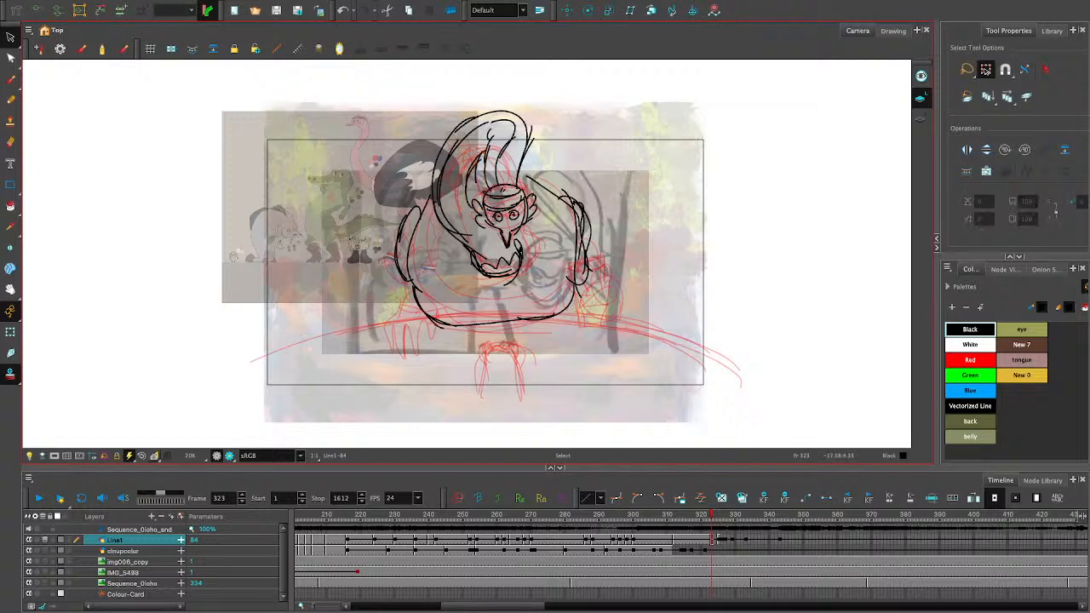
- Pencil in rounded feather bumps on the left wing and reinforce the body's bottom outline, undoing the surplus strokes
click(10, 100)
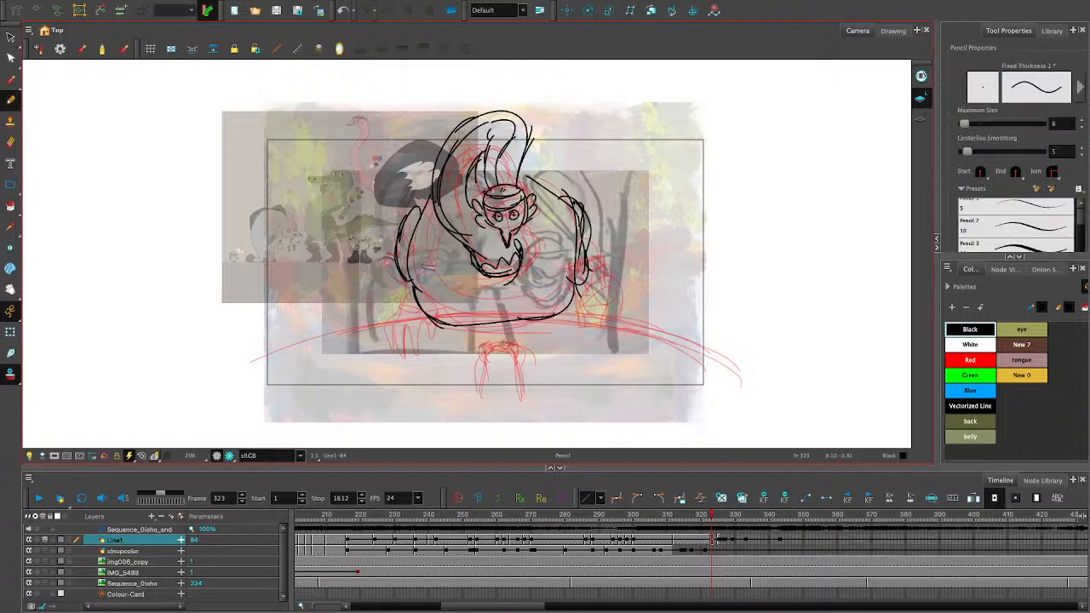
mouse_move(419, 201)
mouse_down()
mouse_move(398, 255)
mouse_move(406, 290)
mouse_up()
drag(400, 218, 388, 264)
mouse_move(422, 322)
mouse_down()
mouse_move(524, 327)
mouse_move(575, 284)
mouse_up()
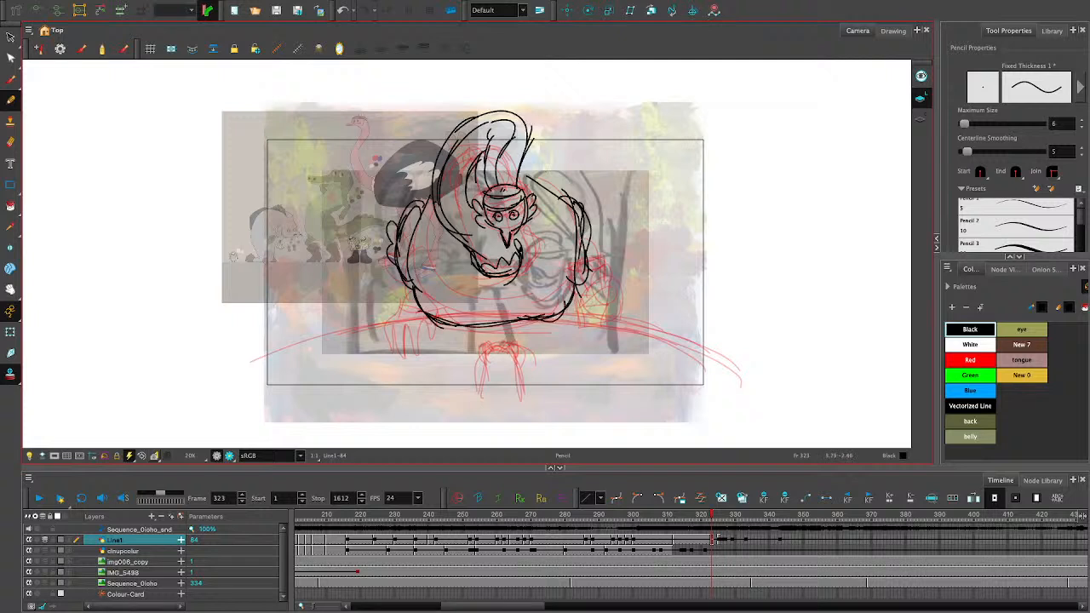
mouse_move(541, 320)
mouse_down()
mouse_move(573, 294)
mouse_move(547, 324)
mouse_move(464, 328)
mouse_up()
key(ctrl+z)
key(ctrl+z)
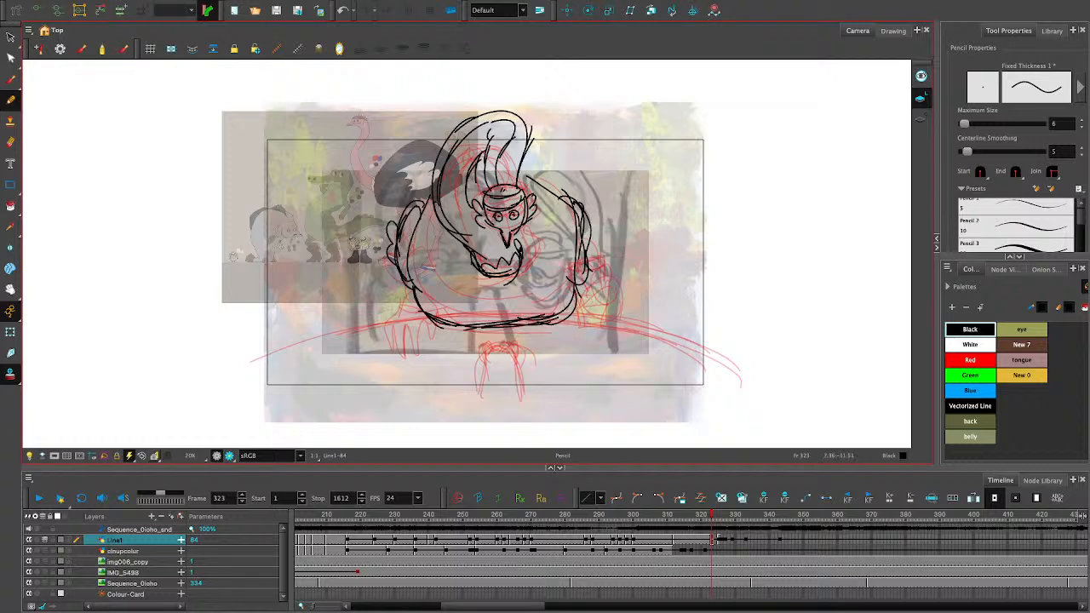
- Compare the frame 323 line art on Line1 with the neighbouring frames and the storyboard, and return to frame 323
click(824, 539)
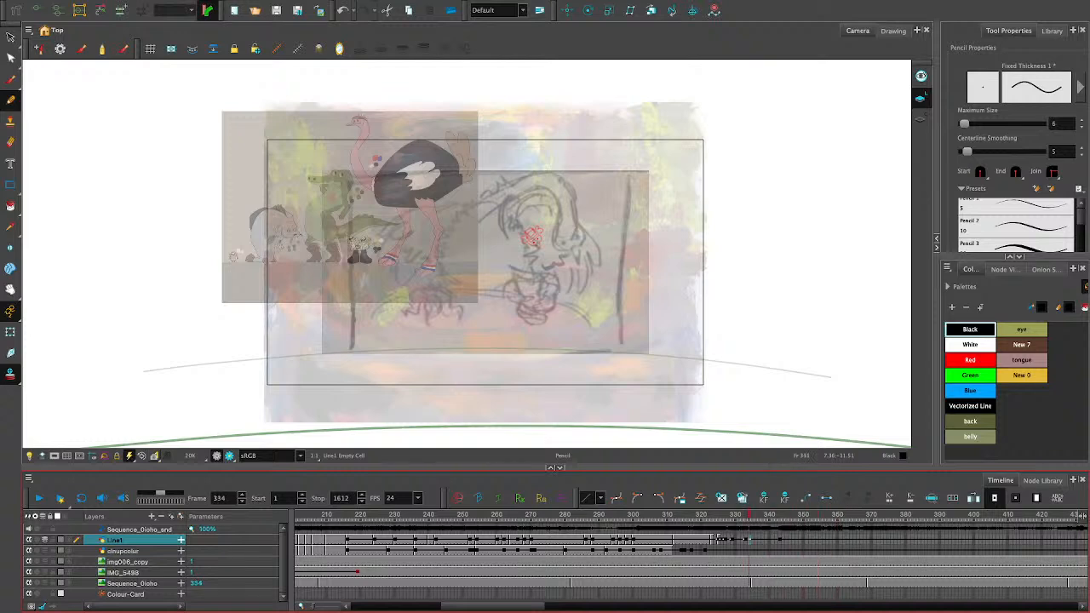
mouse_move(984, 515)
mouse_down()
mouse_move(1055, 515)
mouse_move(703, 515)
mouse_move(719, 515)
mouse_up()
key(comma)
key(comma)
key(comma)
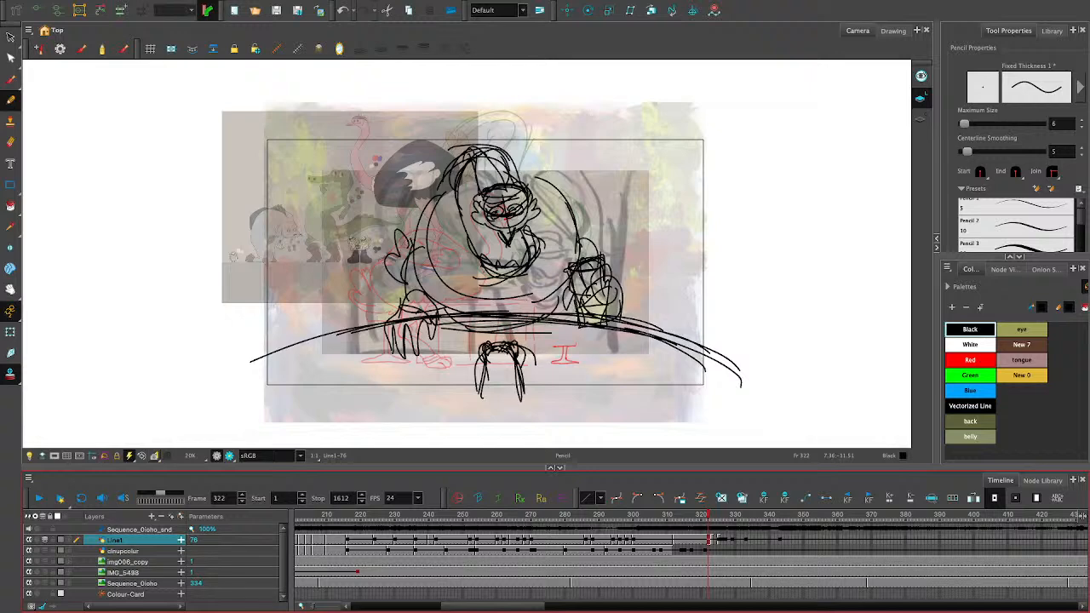
key(comma)
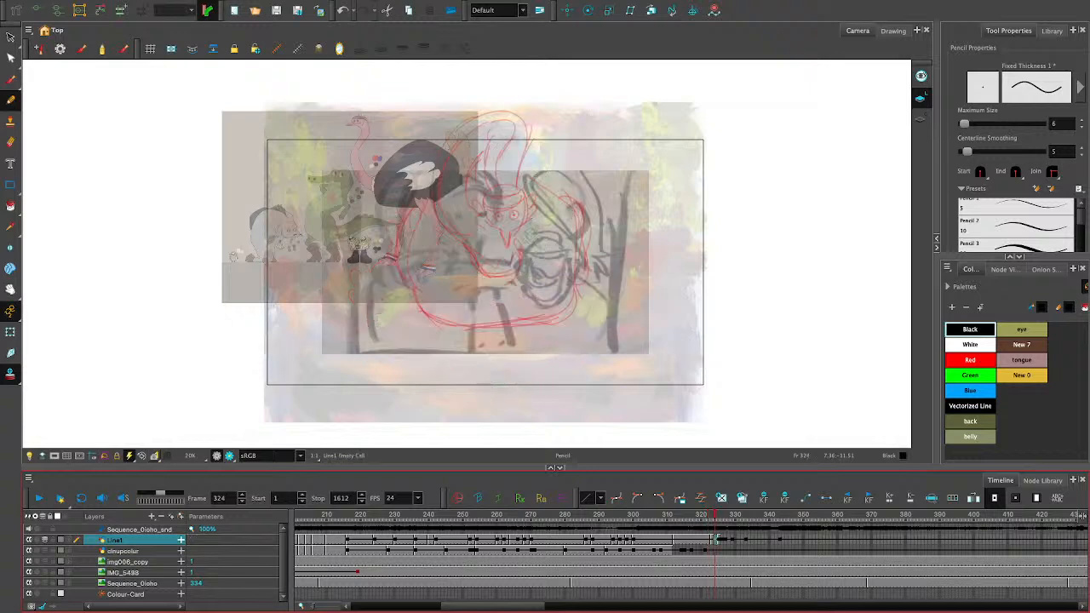
key(period)
click(708, 551)
click(714, 539)
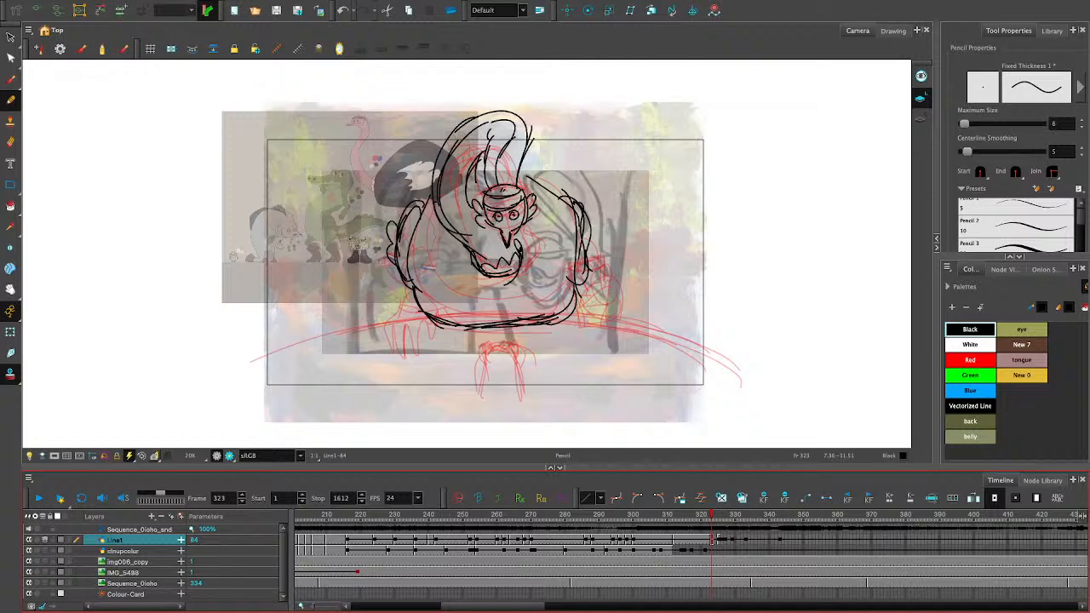
- Select the body outline together with both wings' strokes and widen them slightly to the left
click(10, 37)
drag(580, 163, 574, 286)
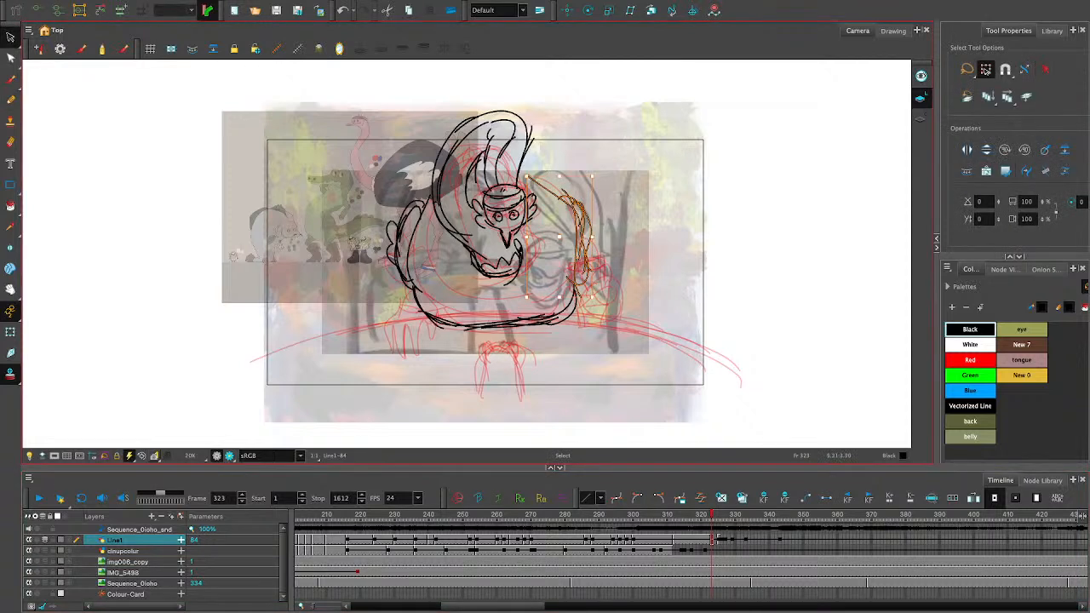
mouse_move(594, 153)
mouse_down()
mouse_move(564, 228)
mouse_move(494, 328)
mouse_move(362, 385)
mouse_move(606, 293)
mouse_up()
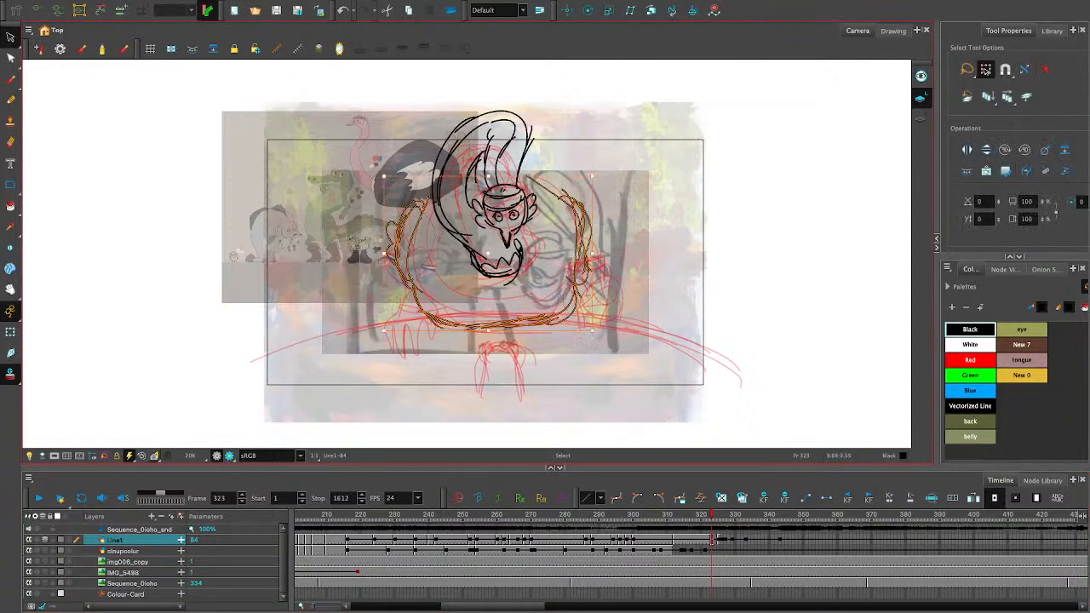
drag(593, 253, 557, 294)
click(659, 301)
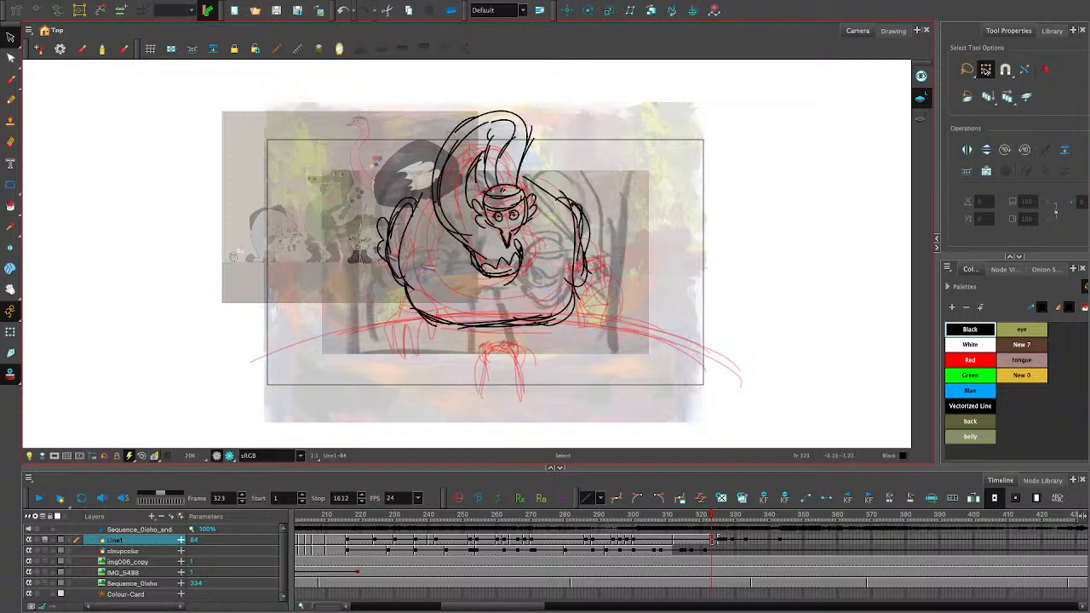
- Select the left wing's contour and feather strokes and shift them slightly right, closer to the body
drag(385, 271, 457, 239)
mouse_move(399, 189)
mouse_down()
mouse_move(371, 255)
mouse_move(403, 293)
mouse_move(462, 257)
mouse_up()
drag(375, 241, 392, 246)
click(447, 359)
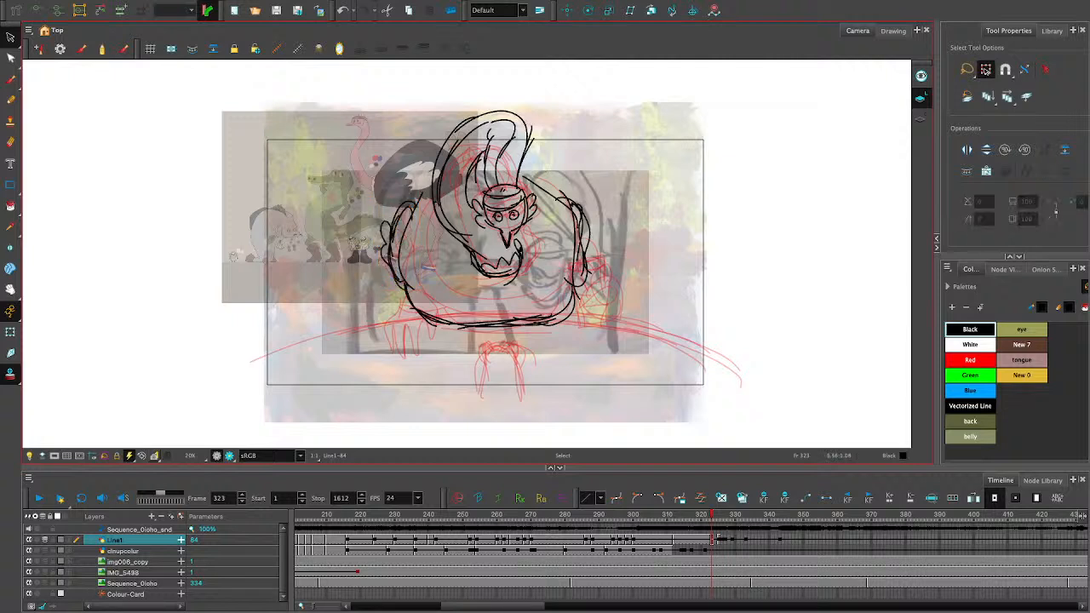
- Select among the right wing's strokes and delete the surplus stroke near the shoulder
drag(561, 251, 567, 267)
drag(574, 229, 569, 230)
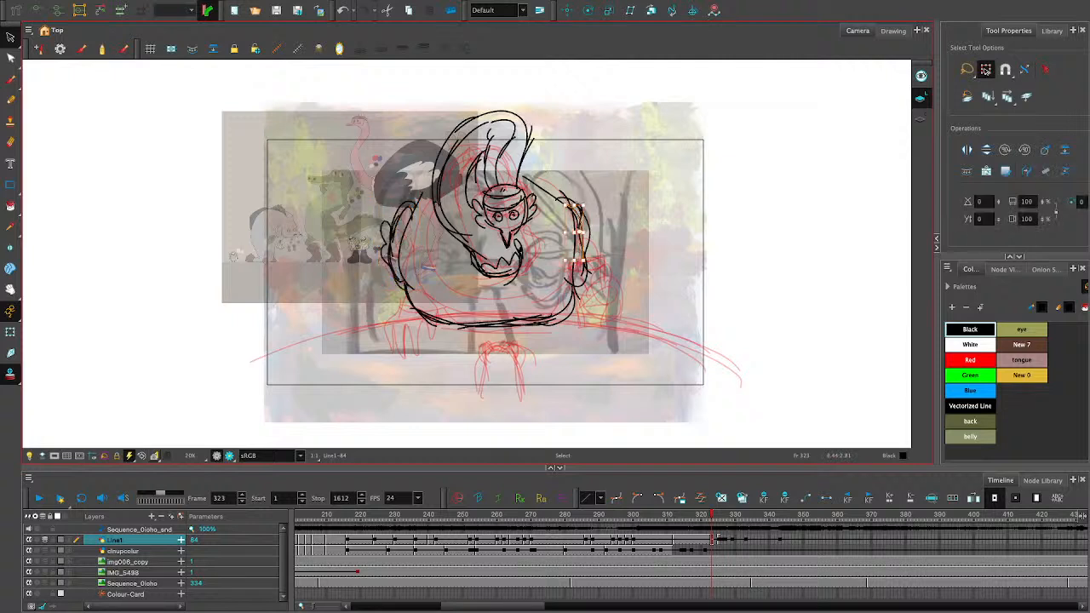
click(599, 252)
click(585, 253)
click(572, 256)
click(637, 249)
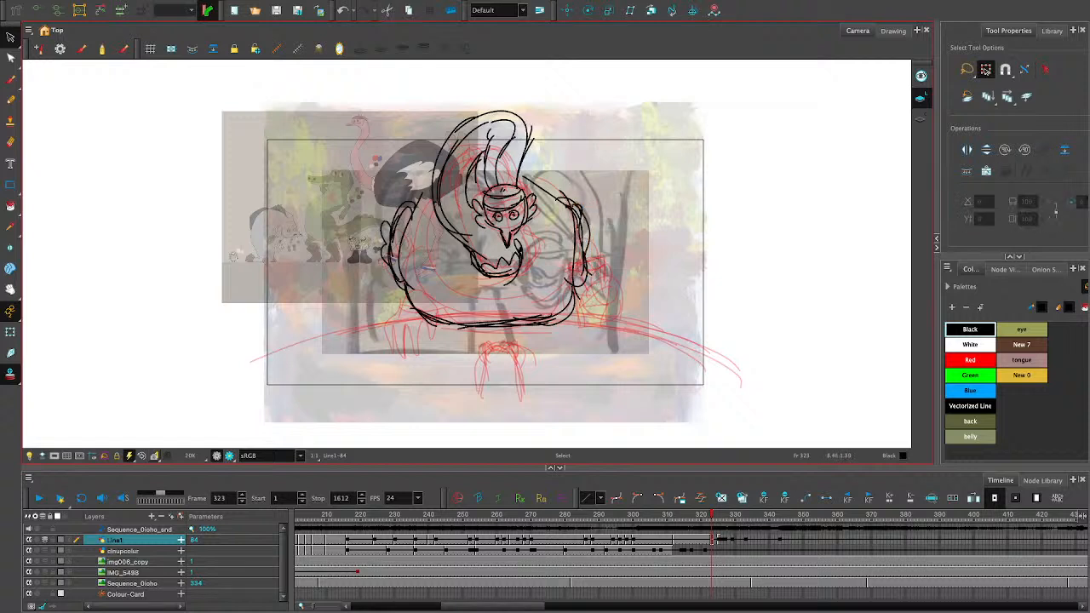
click(575, 222)
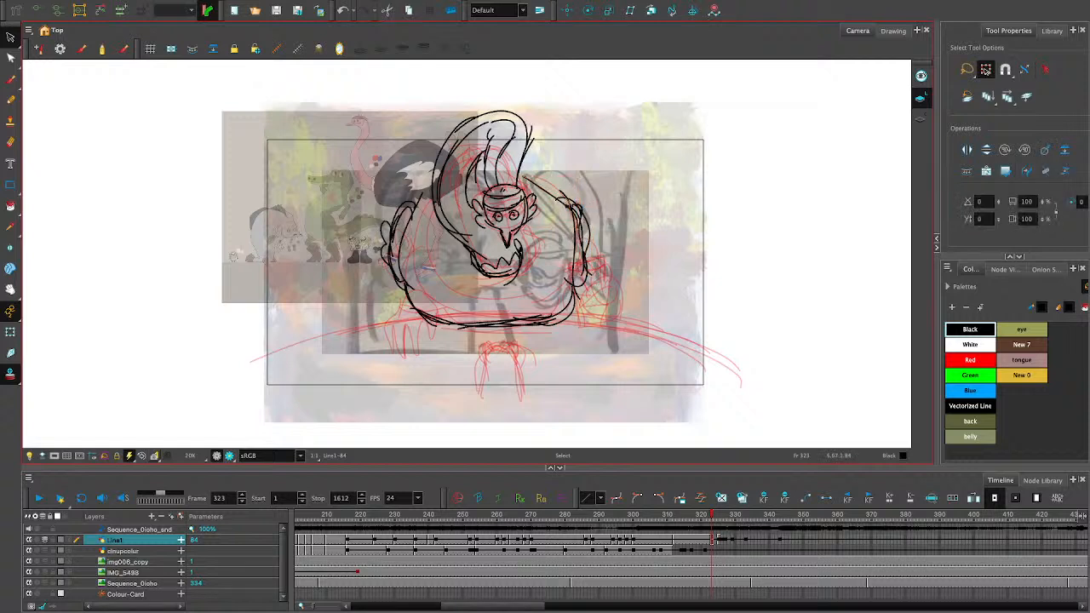
key(Delete)
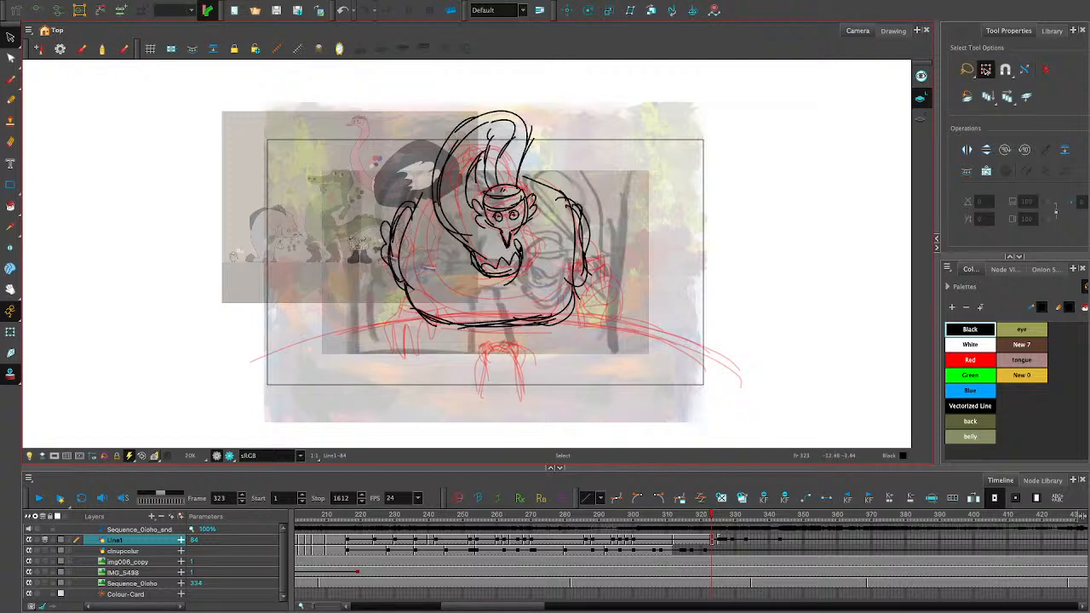
- Pencil one long arc for the table edge across the body's base, then raise it and stretch it slightly to the left
click(10, 100)
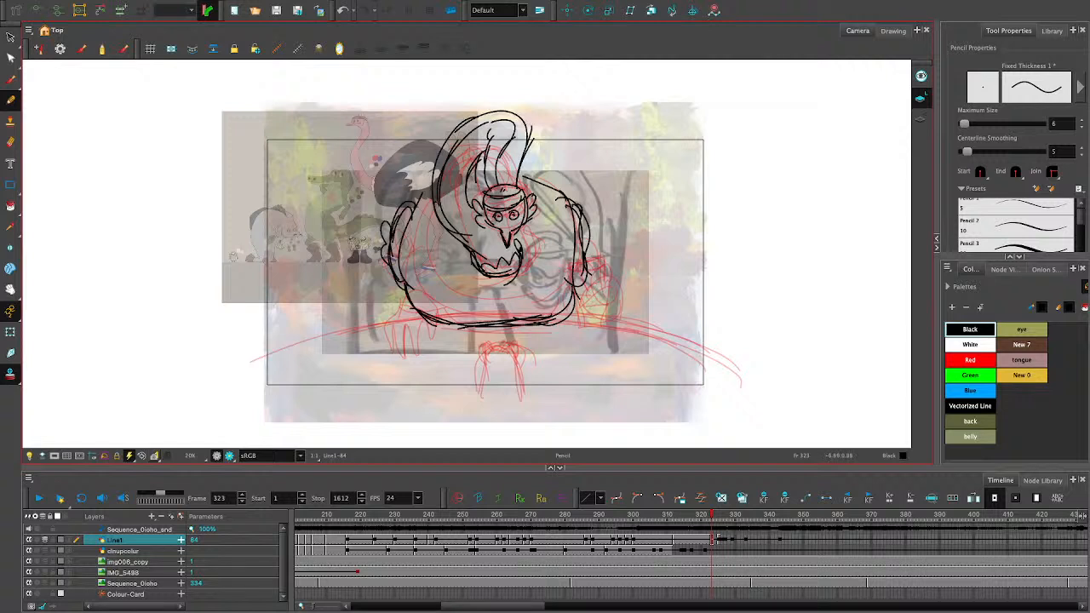
drag(281, 353, 771, 375)
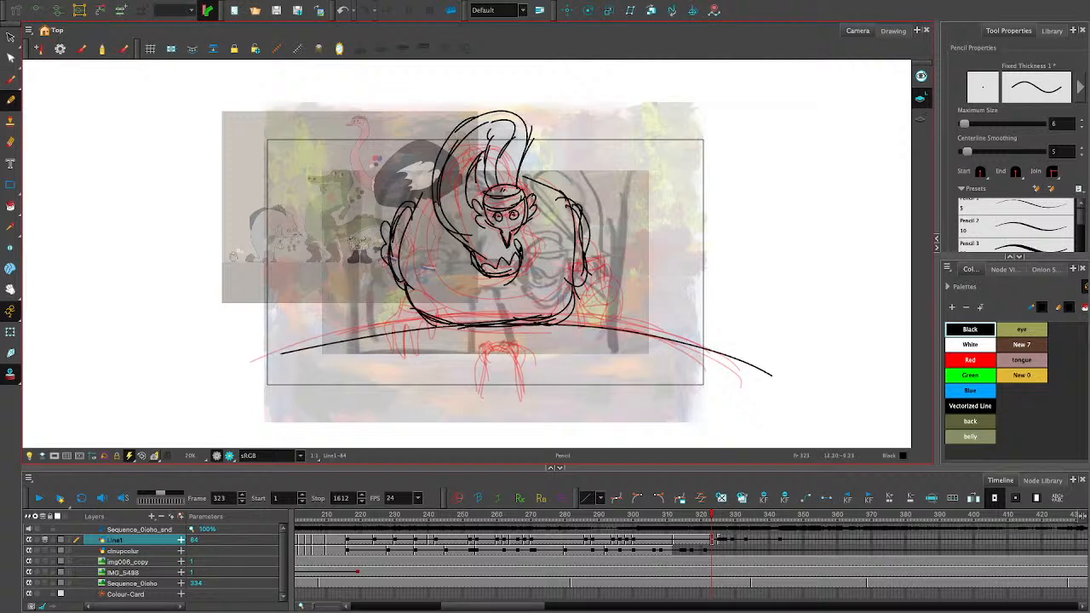
click(11, 37)
mouse_move(678, 302)
mouse_down()
mouse_move(659, 342)
mouse_move(639, 314)
mouse_up()
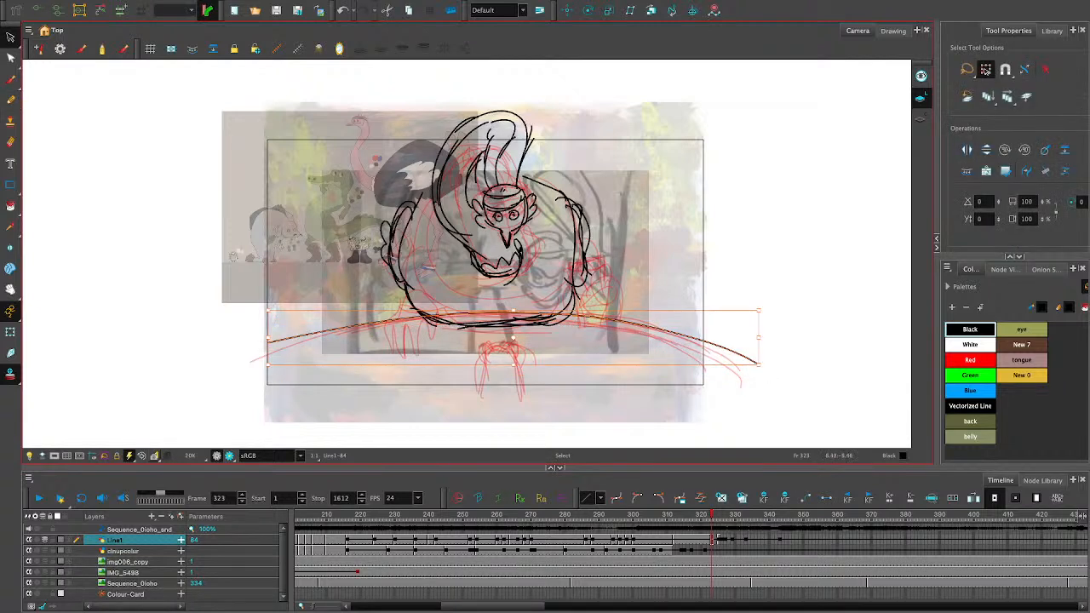
drag(268, 337, 262, 337)
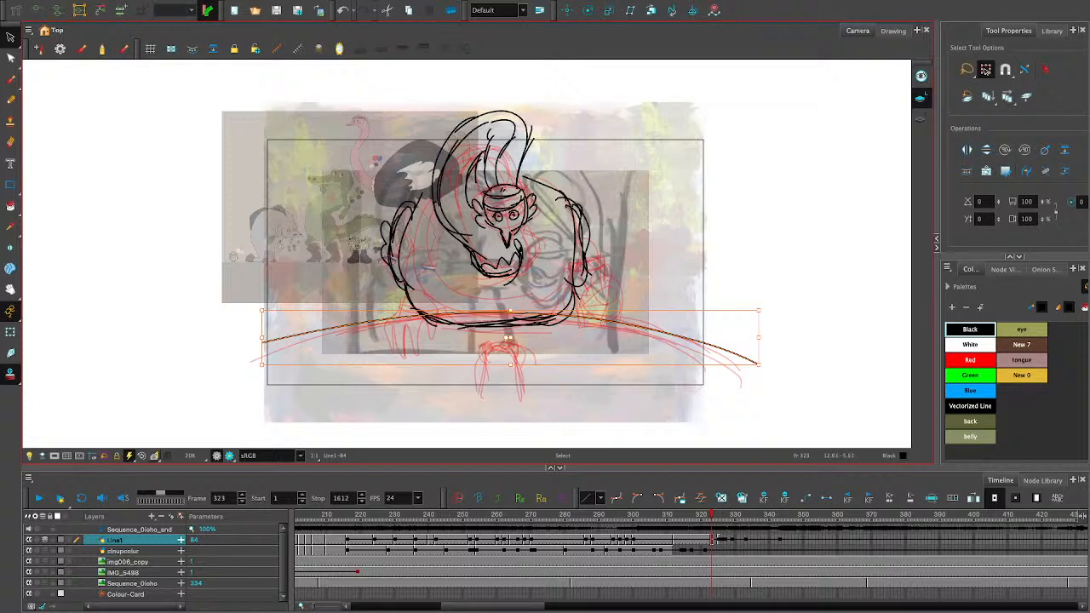
- Adjust the table arc's width and reposition it just above the body's bottom outline, following the rough sketch
drag(669, 334, 667, 377)
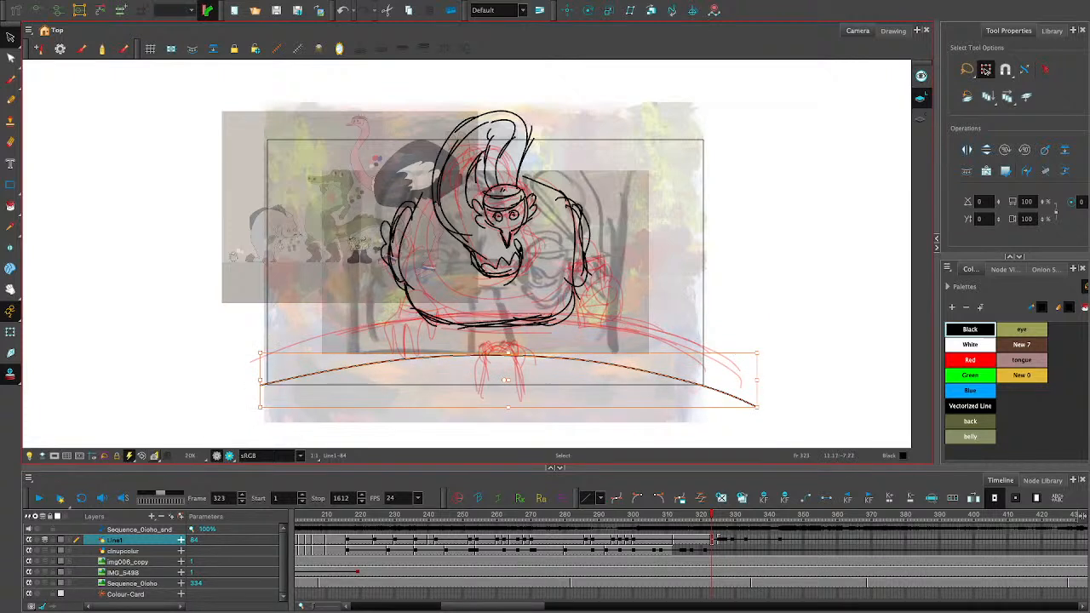
drag(757, 380, 764, 380)
drag(693, 383, 692, 385)
drag(259, 379, 263, 379)
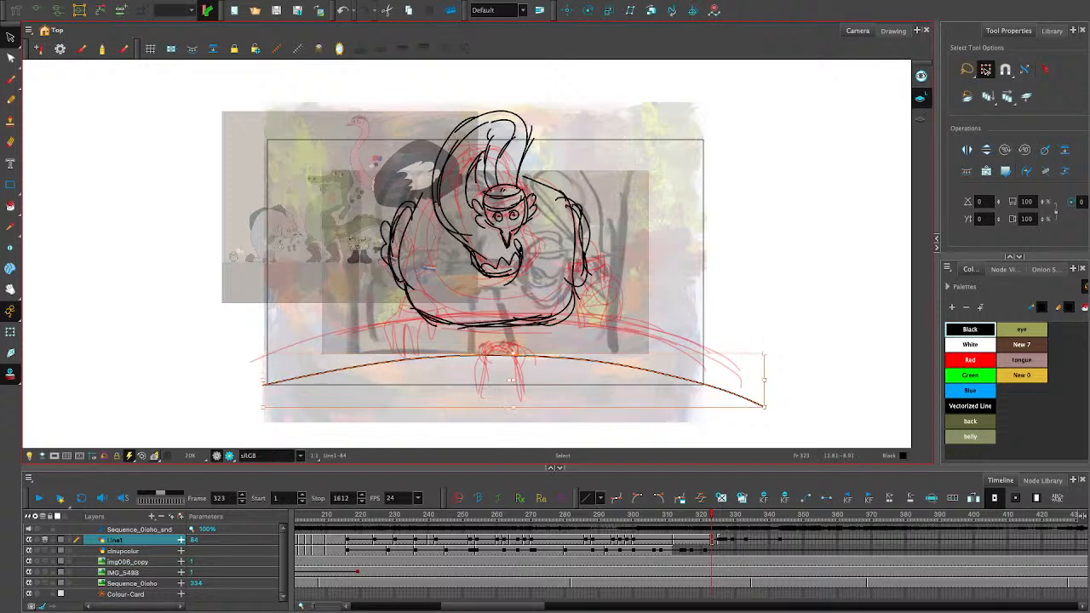
drag(635, 364, 621, 325)
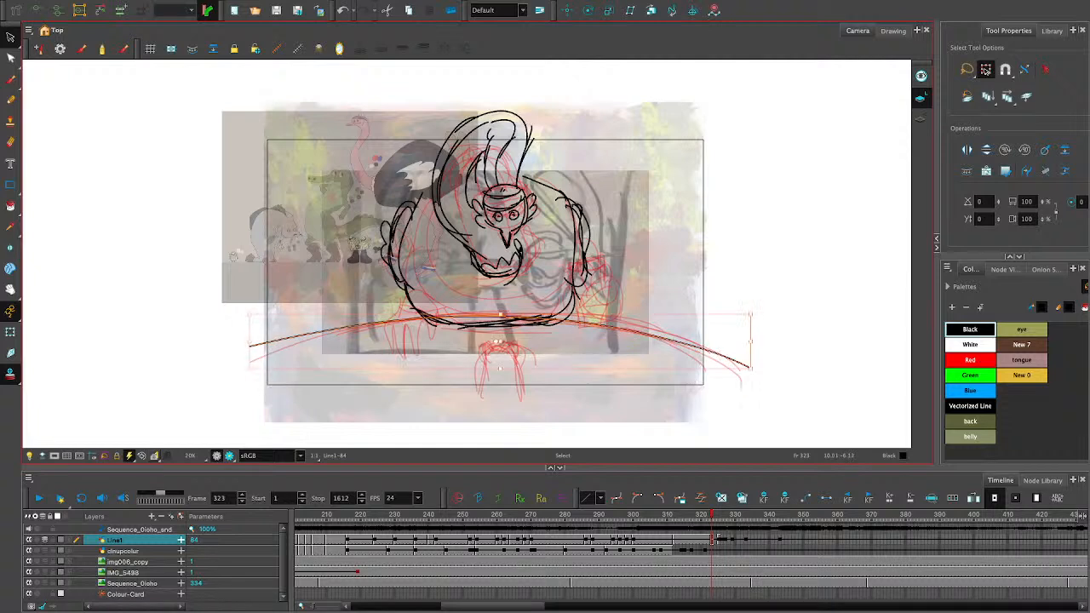
click(616, 363)
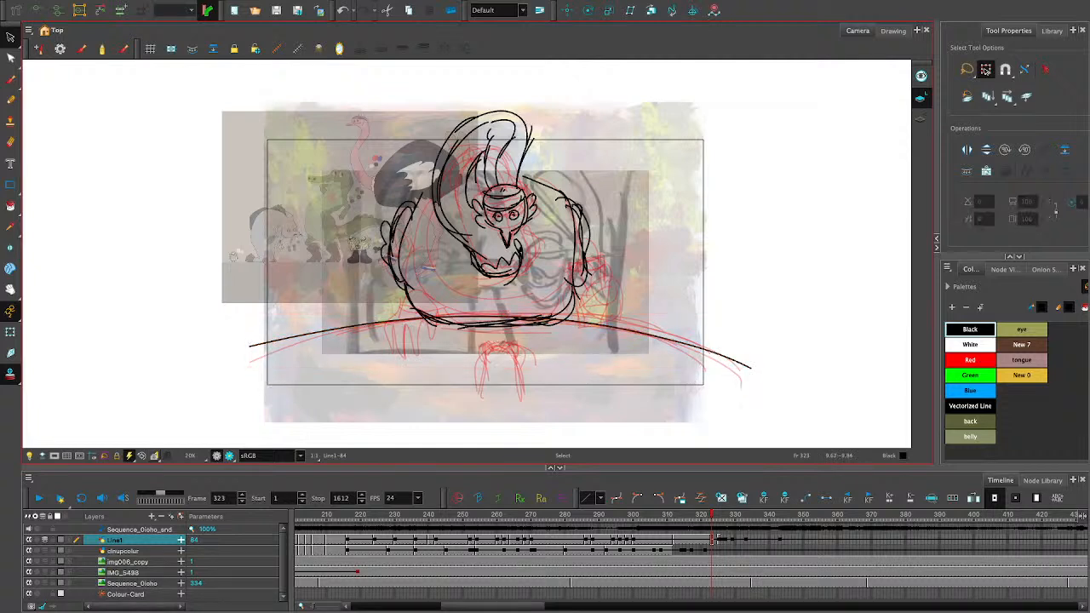
click(628, 329)
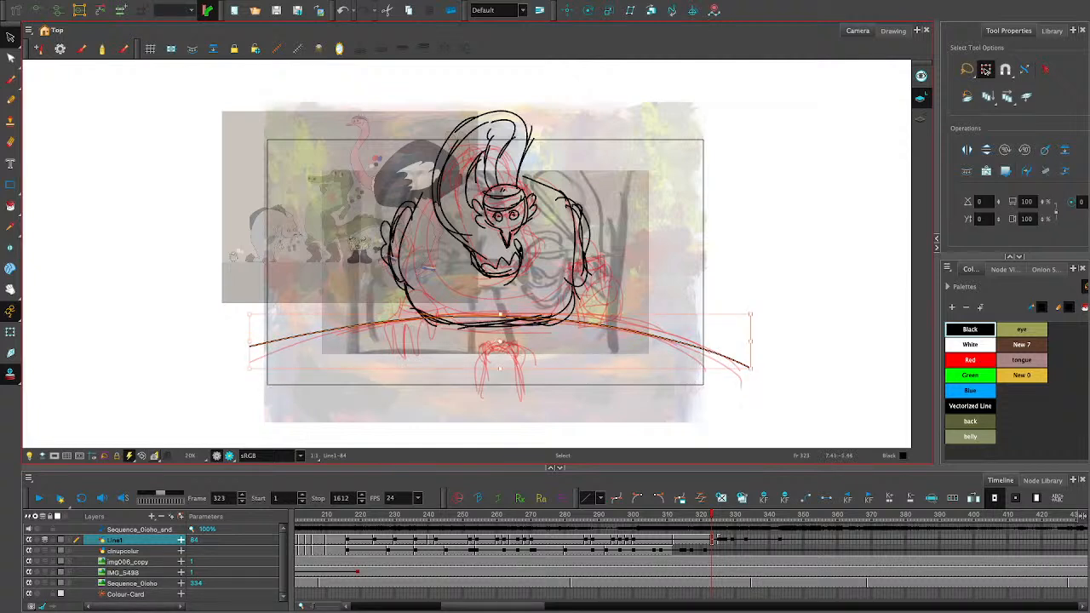
drag(628, 329, 627, 325)
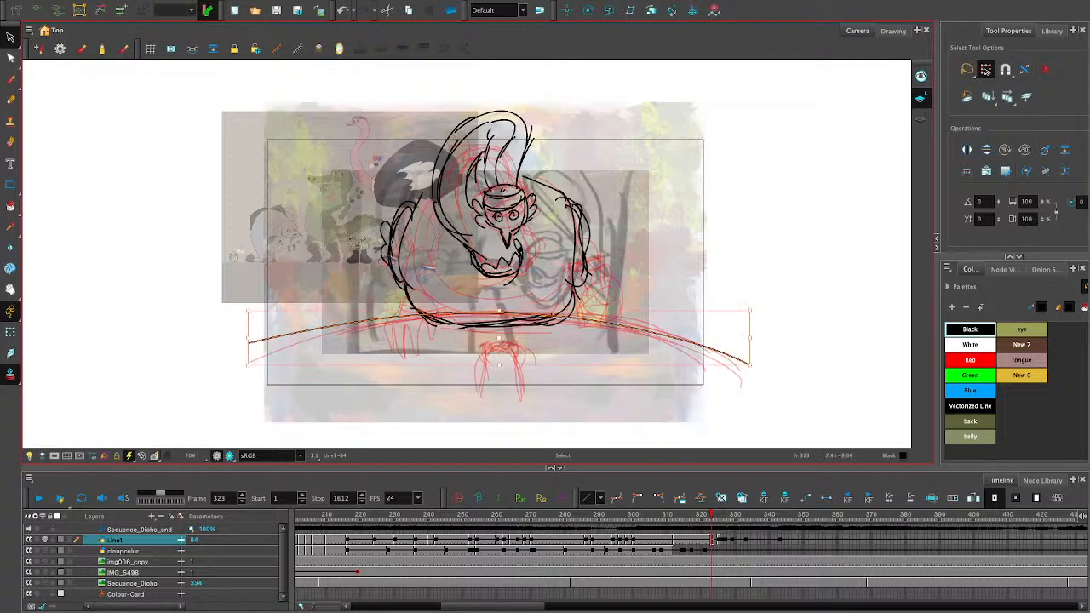
click(708, 323)
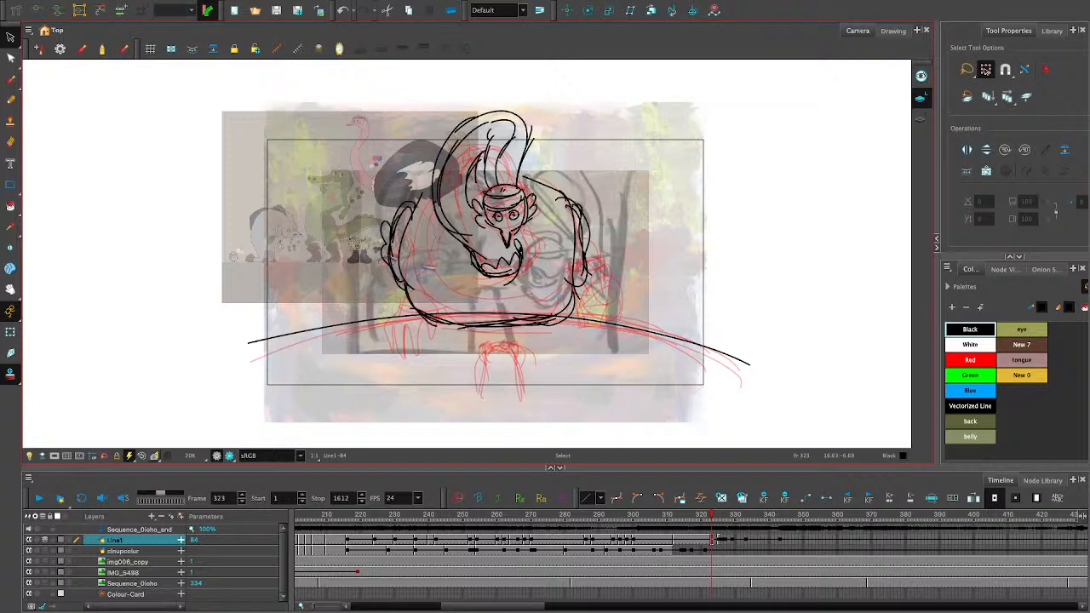
- Flip repeatedly between the rough pose at frames 320 to 322 and the frame 323 line art to compare the poses
key(f)
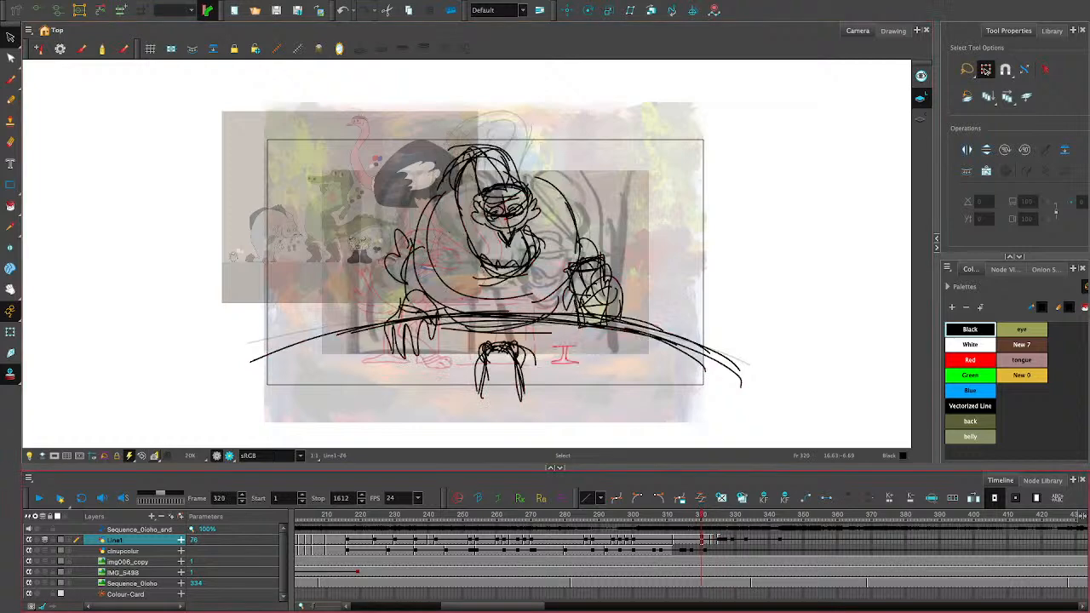
key(g)
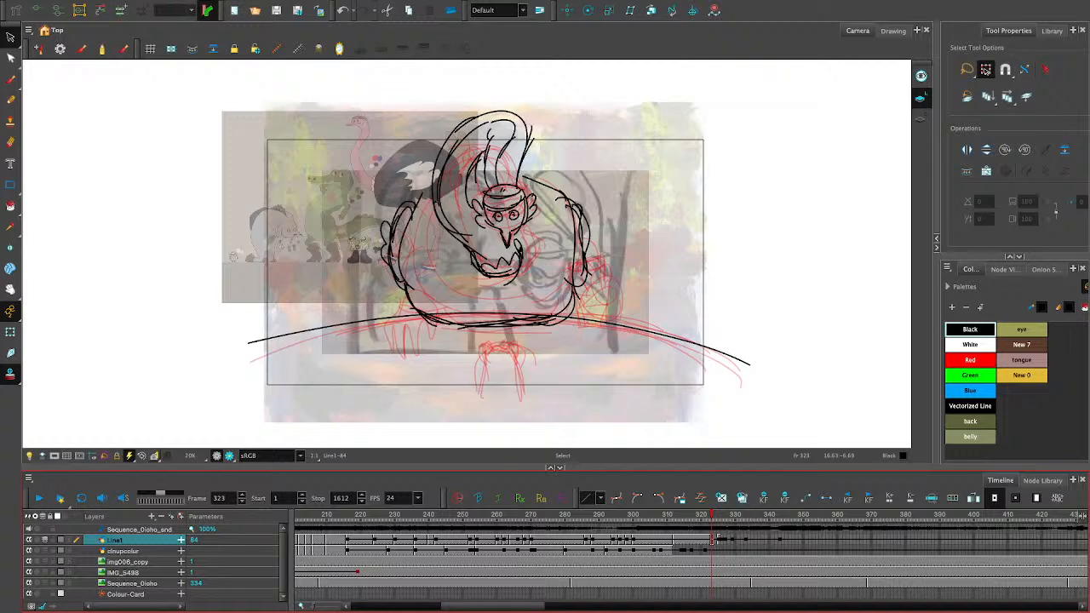
key(comma)
key(comma)
key(period)
key(period)
key(period)
key(comma)
key(comma)
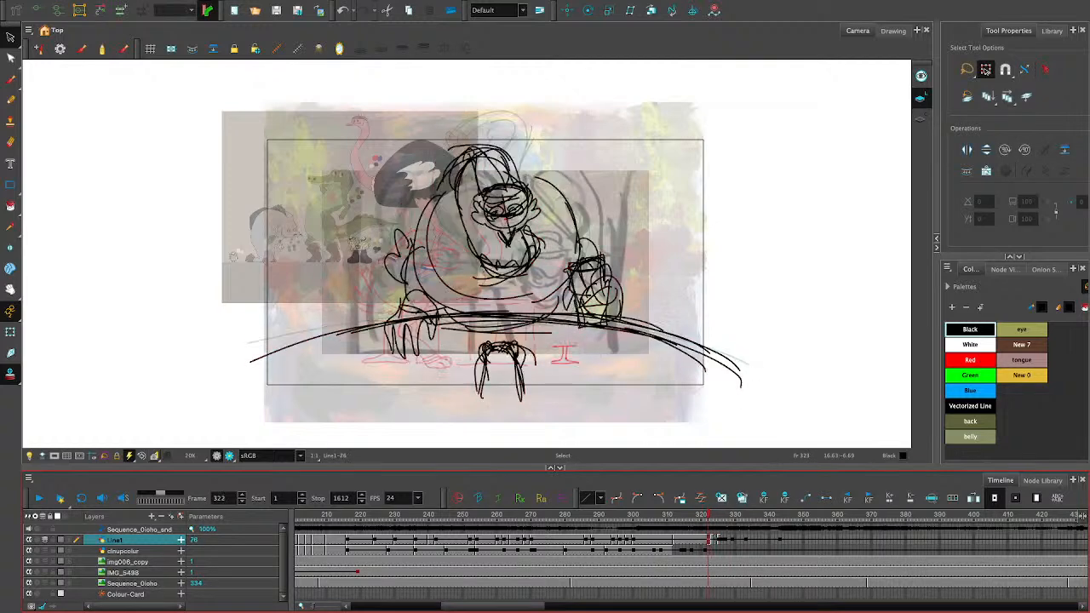
key(comma)
key(period)
key(period)
key(comma)
key(period)
key(period)
key(comma)
key(comma)
key(comma)
key(period)
key(period)
key(period)
key(comma)
key(comma)
key(period)
key(period)
key(comma)
key(comma)
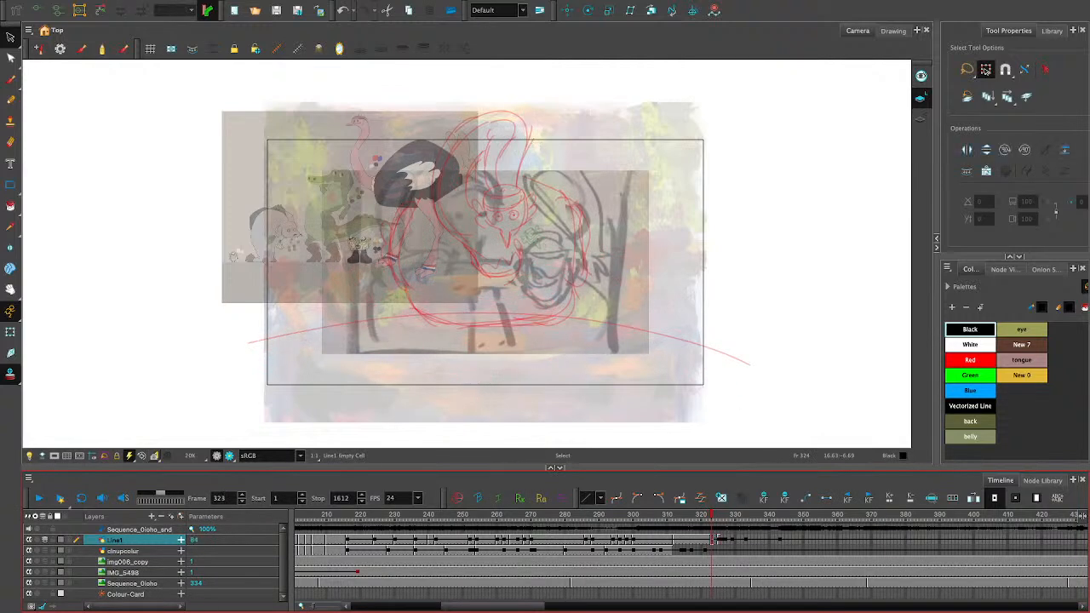
key(period)
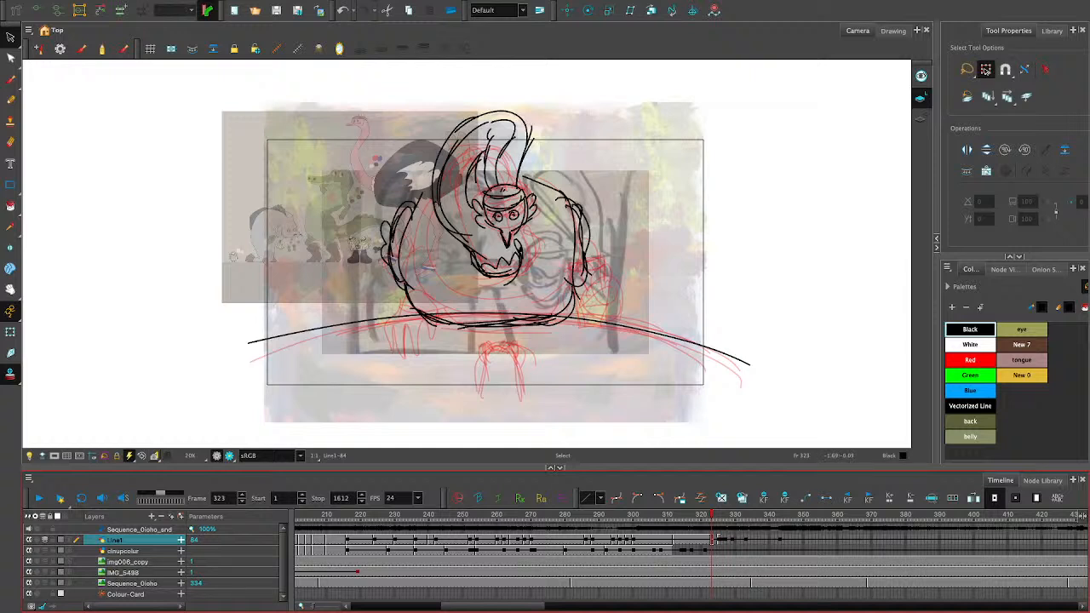
- Select the left wing's strokes and nudge them slightly right toward the body
drag(446, 292, 398, 211)
drag(410, 260, 414, 260)
click(629, 271)
mouse_move(403, 213)
mouse_down()
mouse_move(377, 262)
mouse_move(403, 242)
mouse_up()
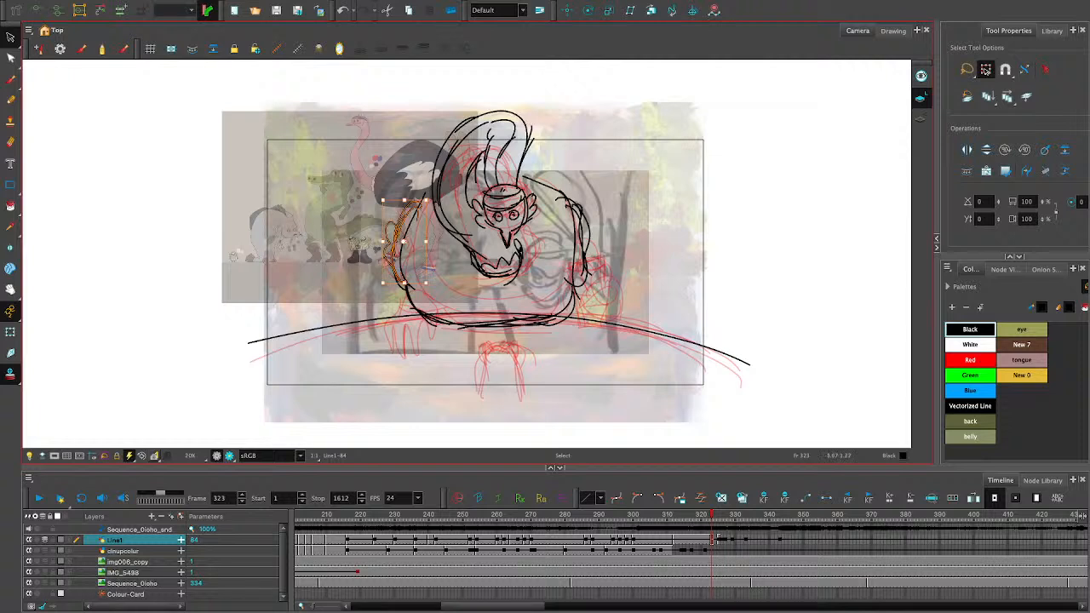
click(672, 267)
- Select the right wing's strokes, squash them slightly from above and nudge them against the body outline
mouse_move(574, 211)
mouse_down()
mouse_move(583, 272)
mouse_move(583, 232)
mouse_up()
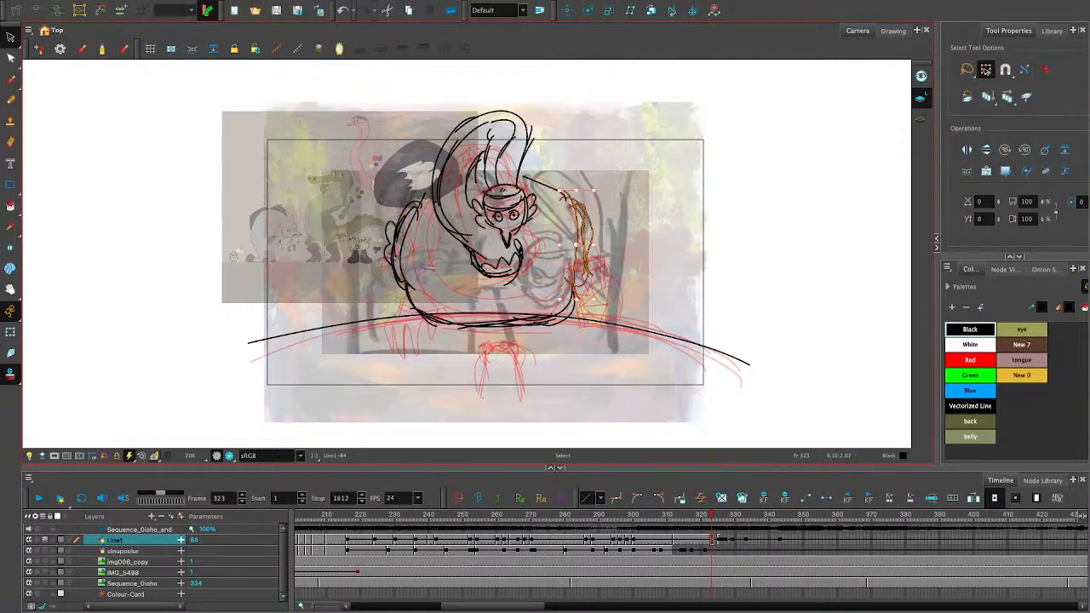
drag(576, 190, 577, 195)
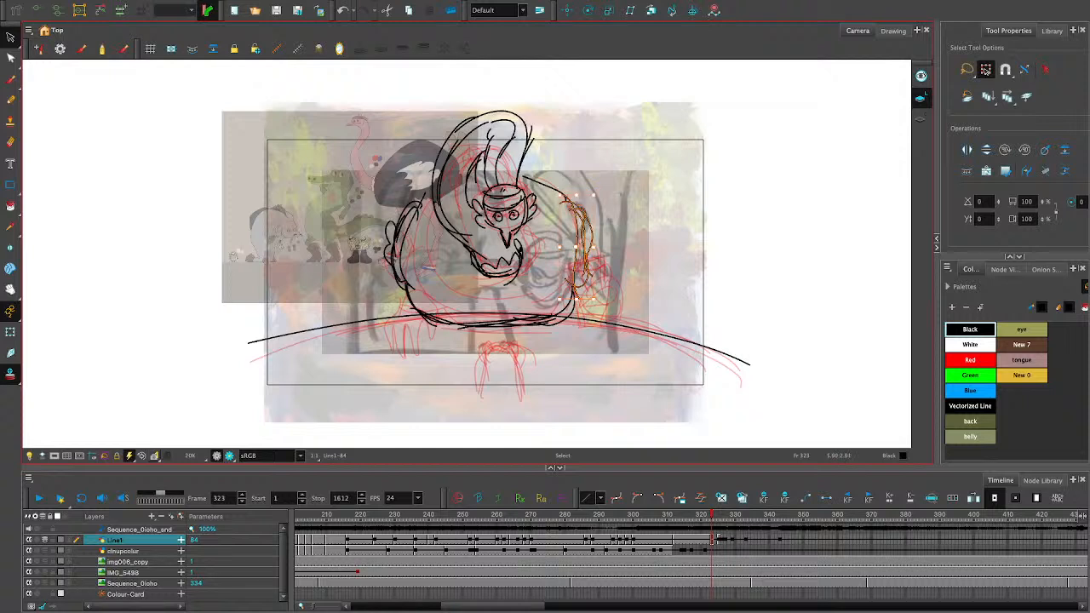
drag(582, 233, 582, 231)
click(565, 234)
click(585, 263)
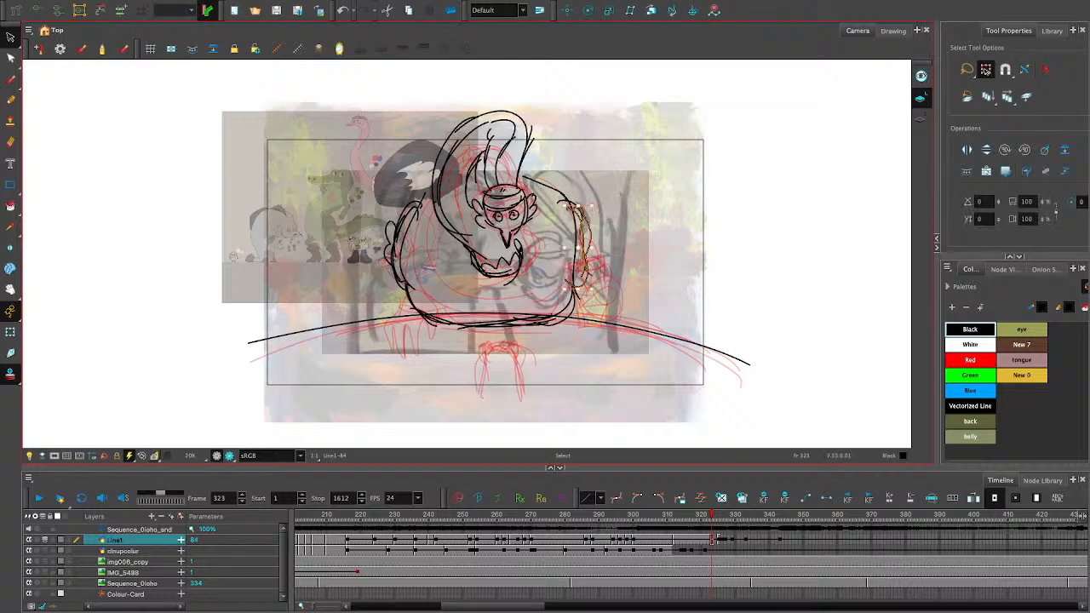
click(595, 226)
mouse_move(578, 225)
mouse_down()
mouse_move(584, 271)
mouse_move(570, 239)
mouse_up()
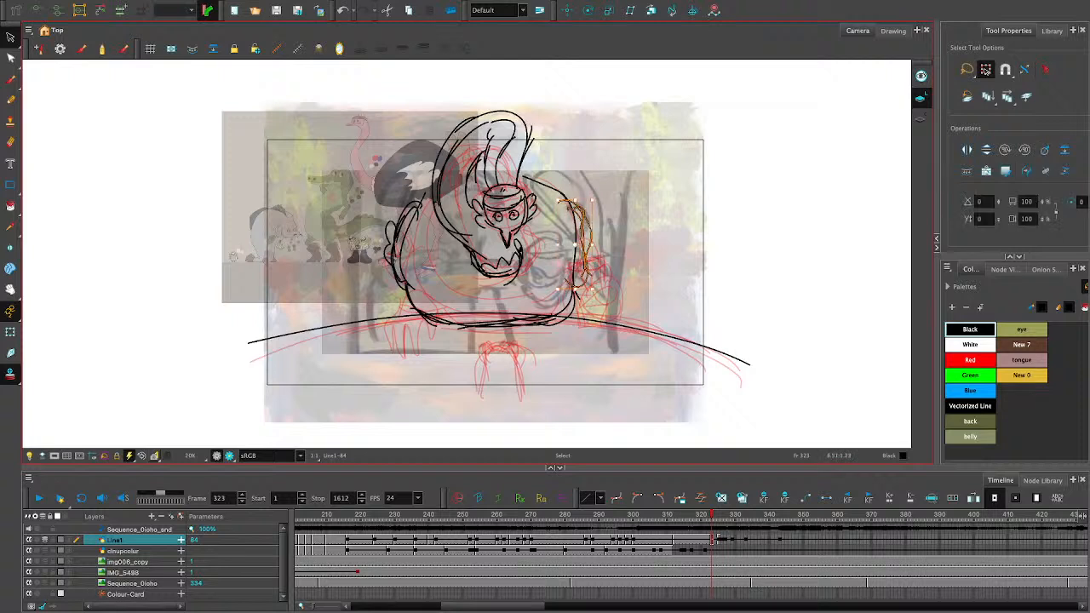
click(599, 250)
click(569, 286)
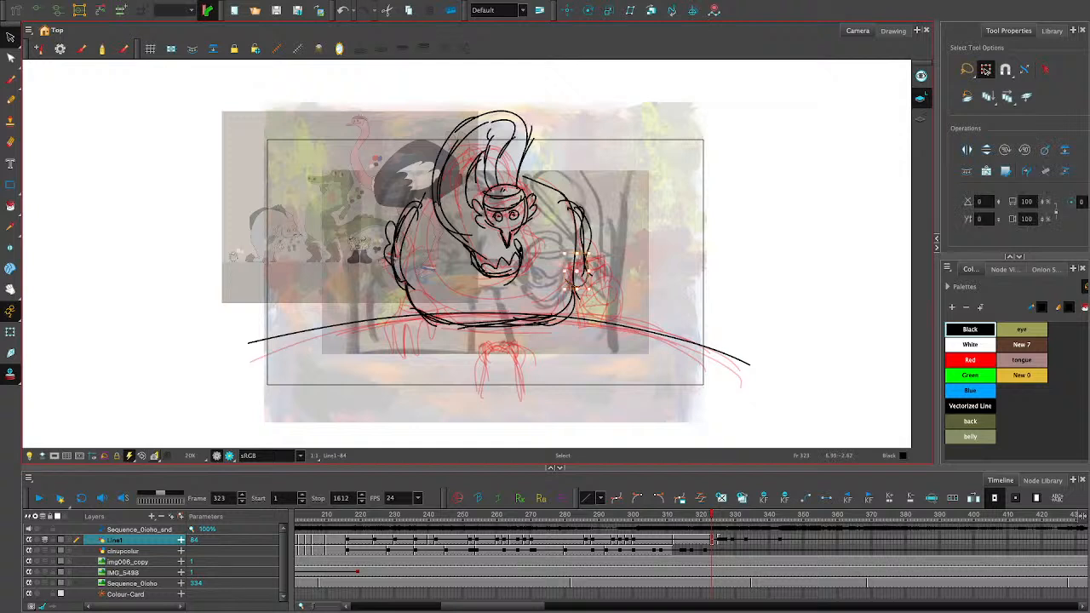
click(543, 337)
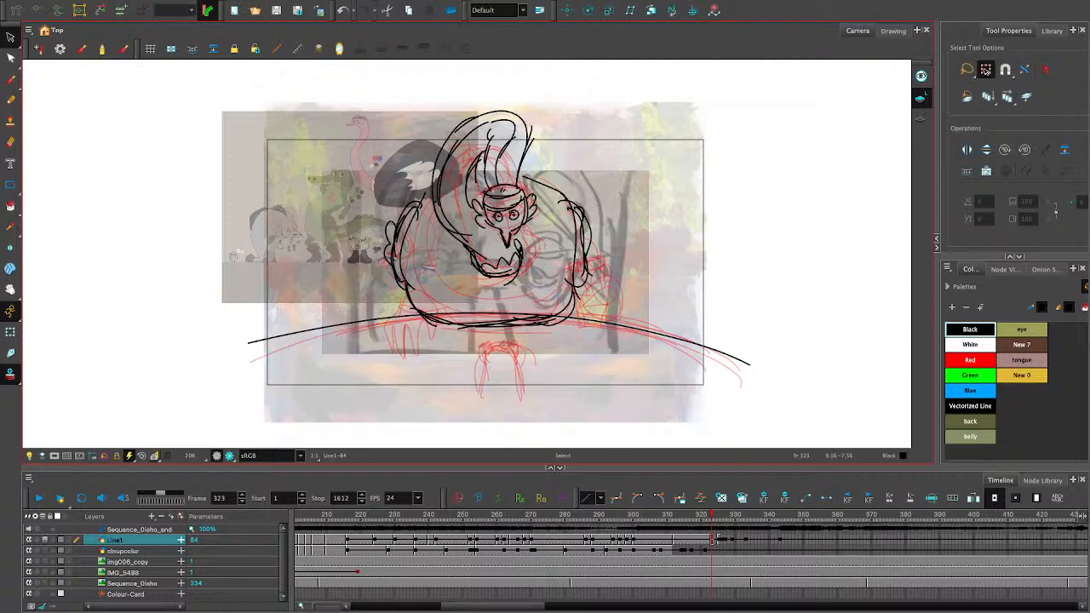
key(alt+t)
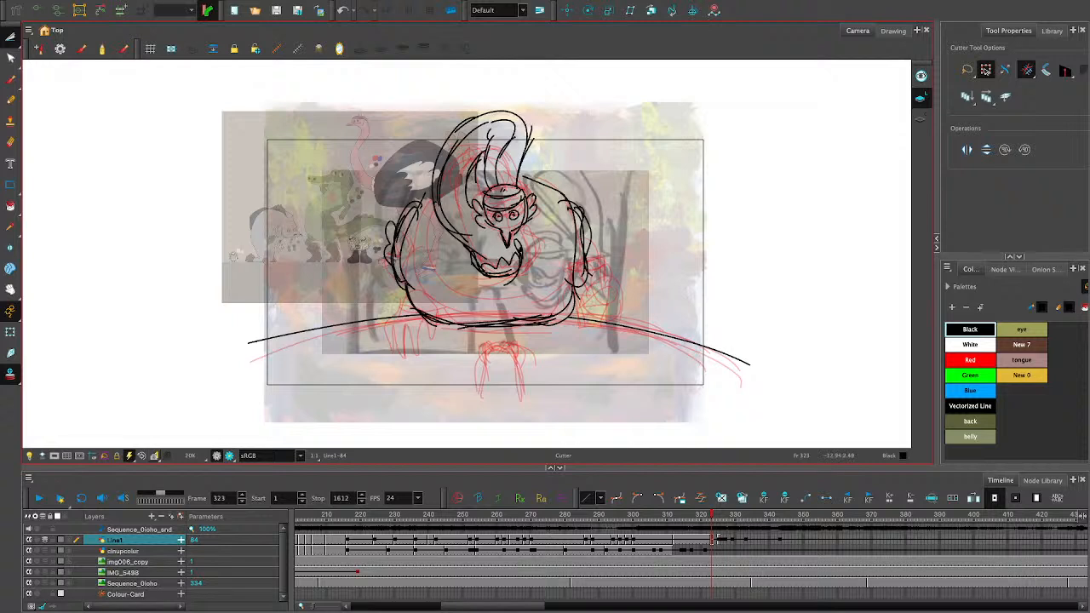
key(alt+s)
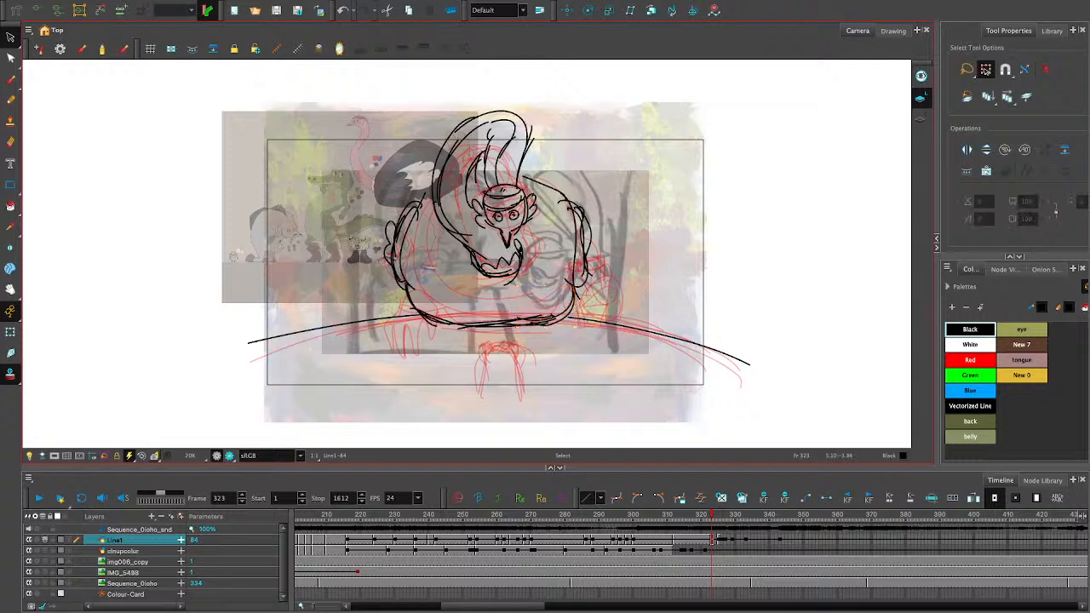
click(545, 319)
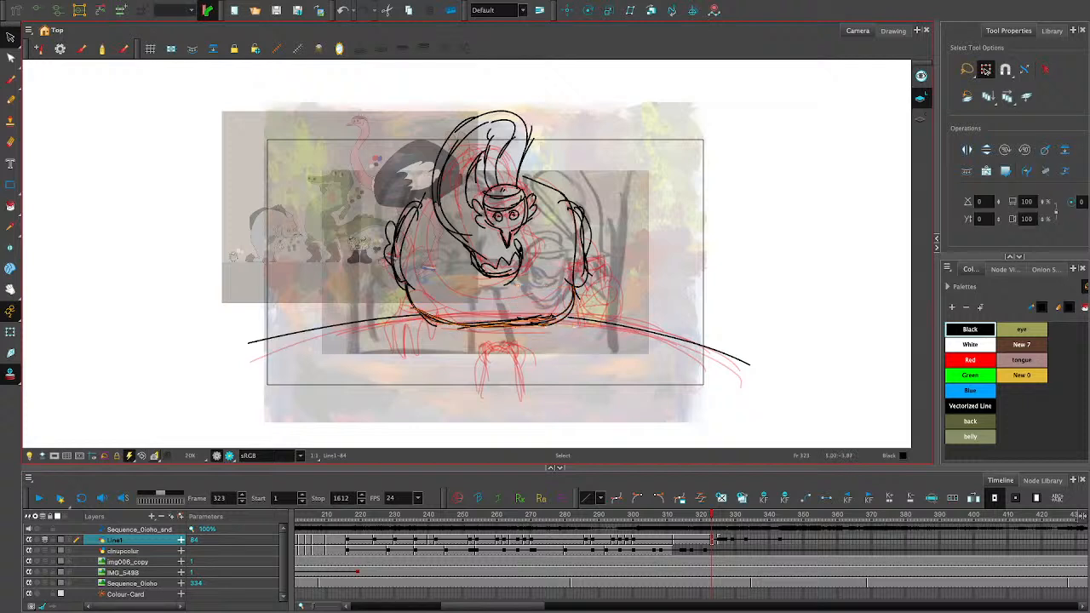
key(Escape)
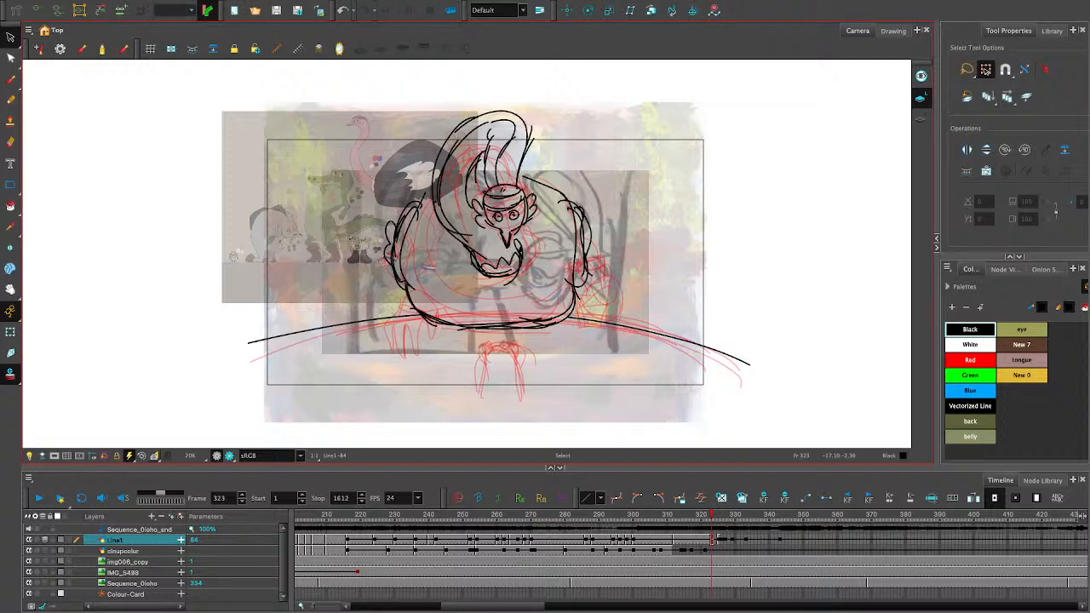
- Compare the frame 323 line art with the drawings at frames 324 and 325
key(period)
key(period)
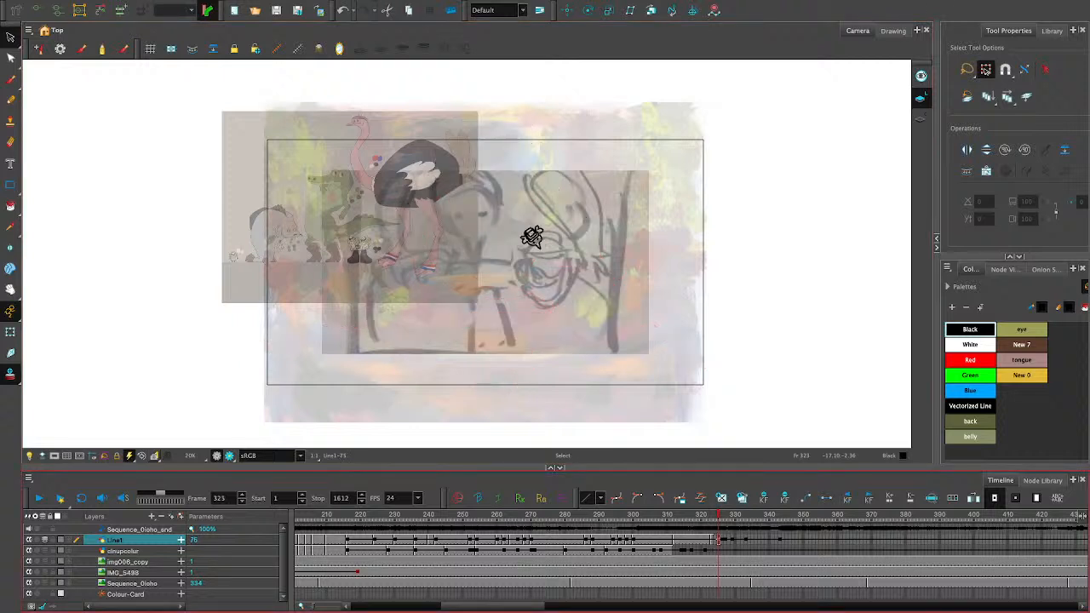
key(comma)
key(comma)
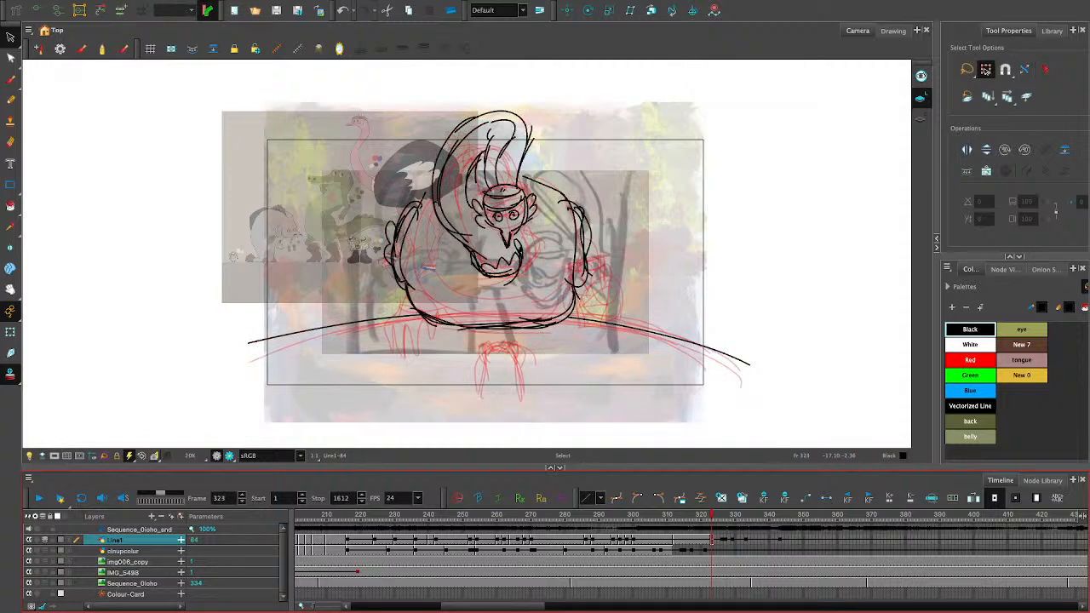
key(period)
key(comma)
- Extend the exposure of the frame 323 drawing on Line1 to frame 324 and flip between the two frames
key(plus)
key(period)
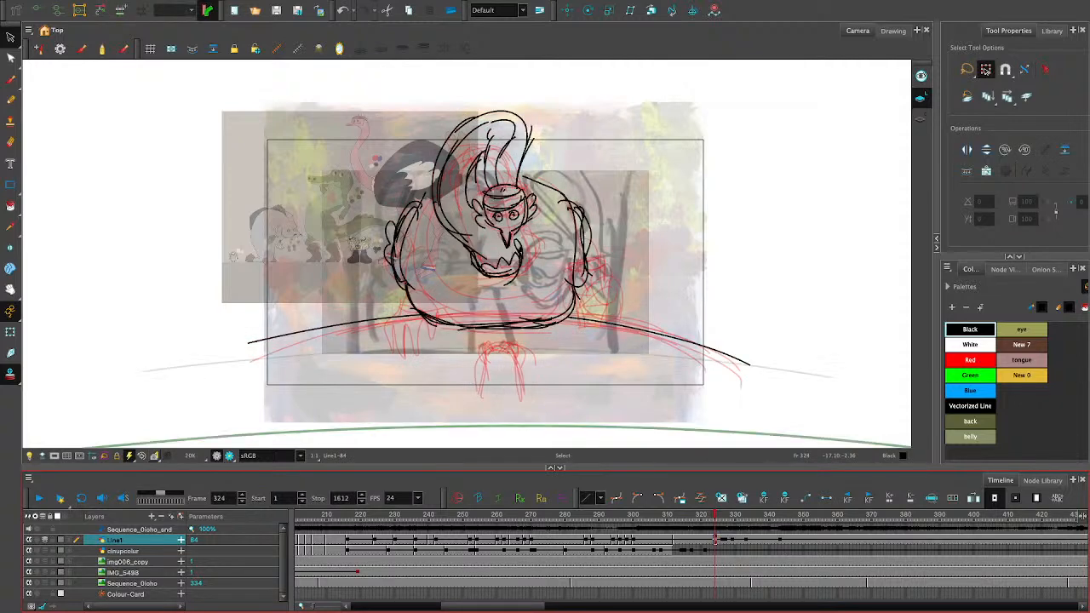
key(comma)
key(period)
key(comma)
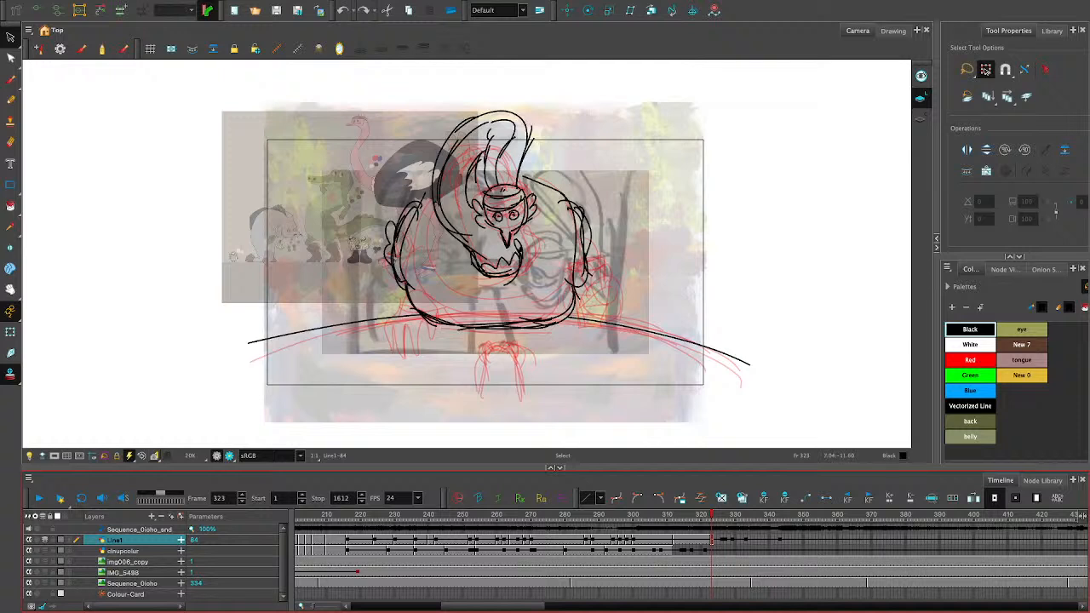
- Compare the frame 323 line art with the empty frame 324 on Line1
mouse_move(714, 515)
mouse_down()
mouse_move(786, 515)
mouse_move(715, 515)
mouse_up()
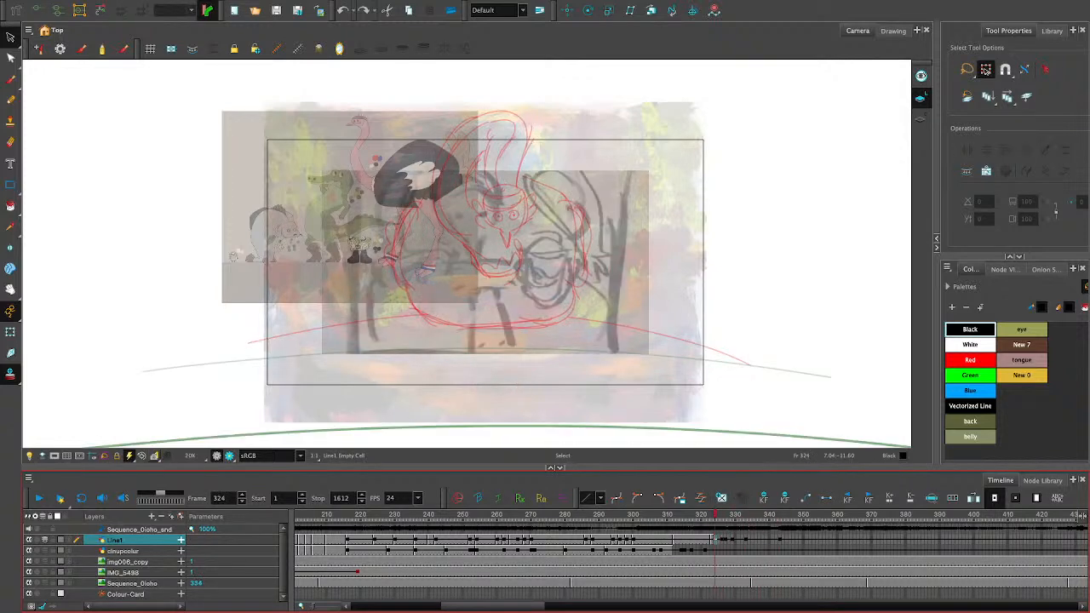
key(comma)
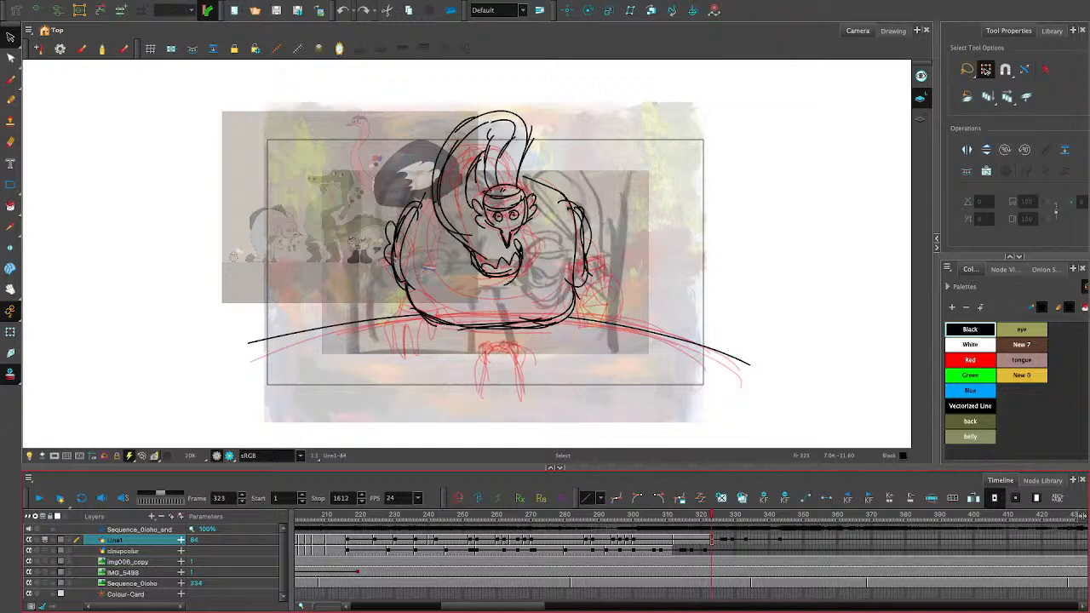
key(period)
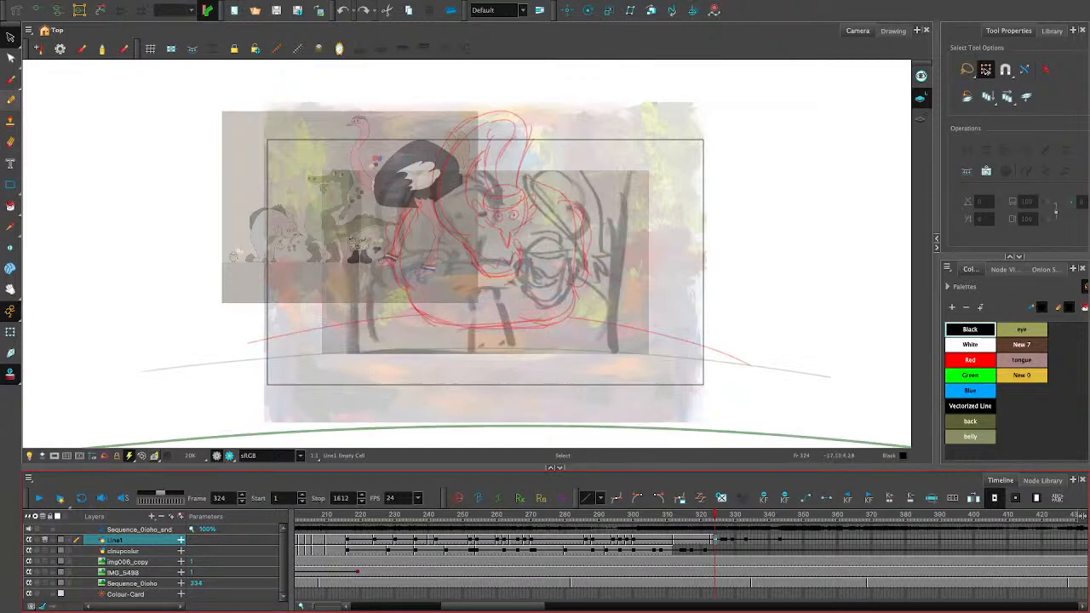
click(10, 99)
mouse_move(627, 200)
mouse_down()
mouse_move(470, 290)
mouse_move(658, 357)
mouse_up()
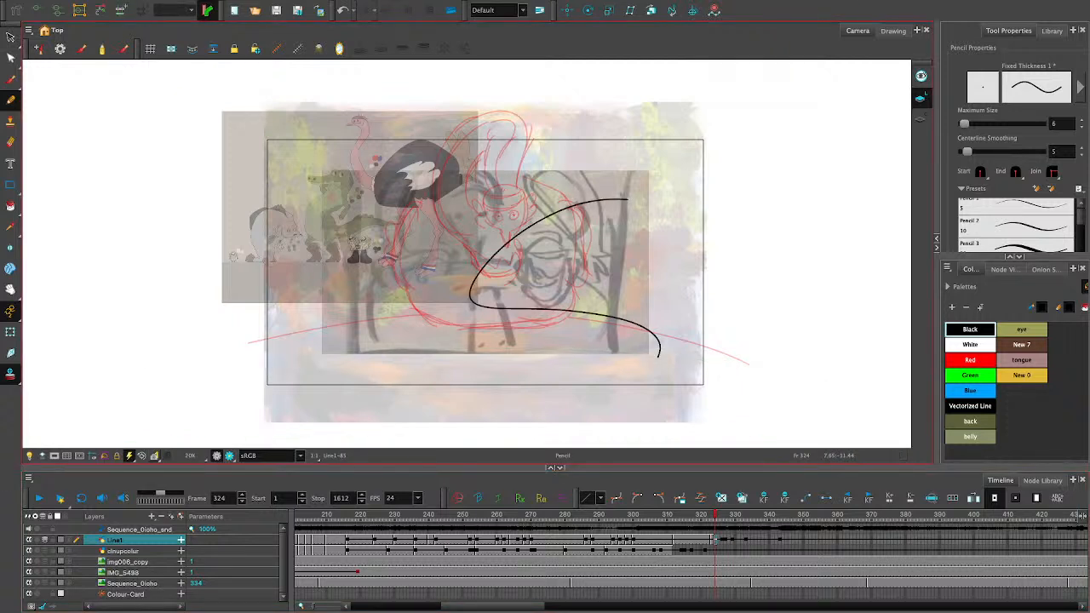
key(ctrl+z)
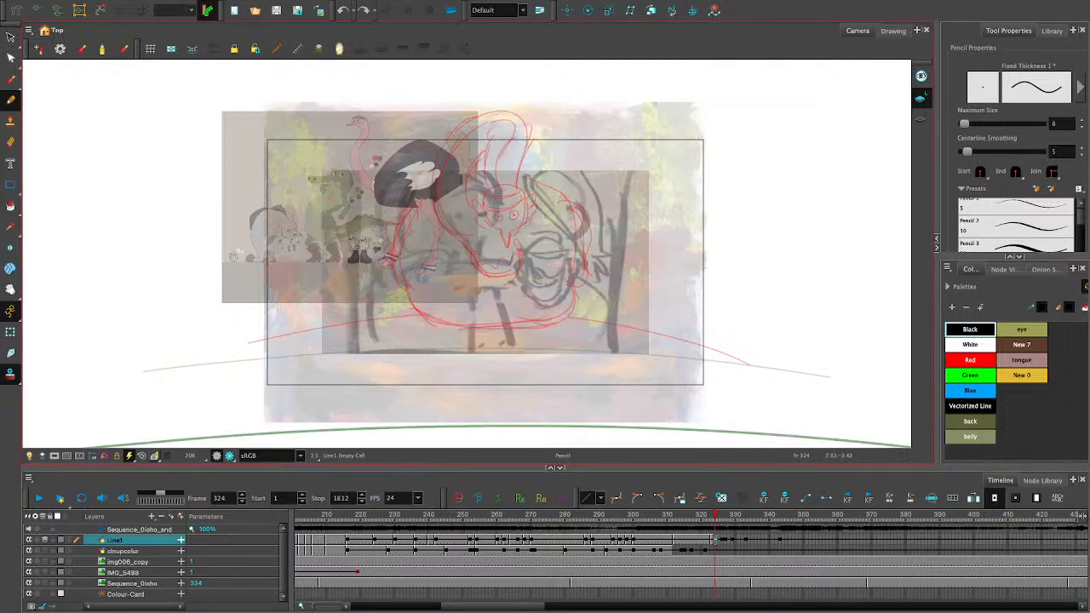
scroll(635, 350, up, 1)
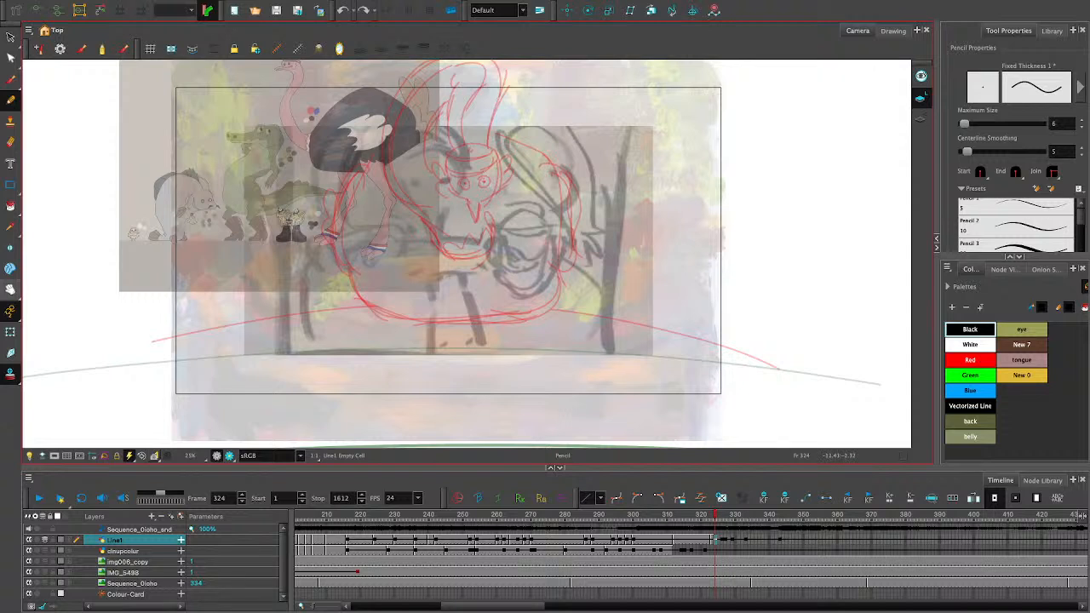
drag(647, 296, 722, 344)
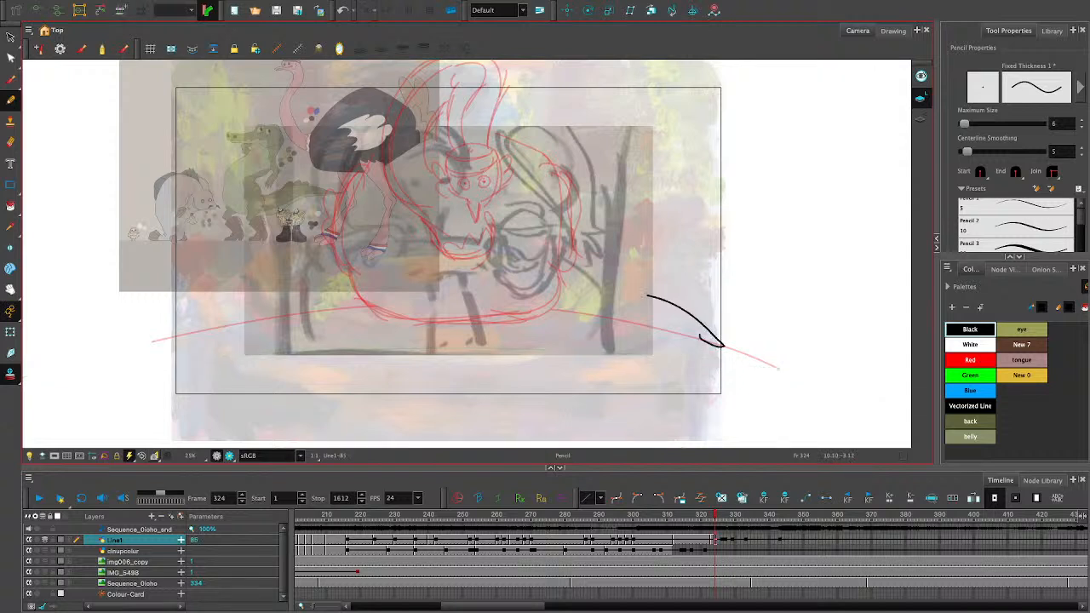
key(ctrl+z)
key(space)
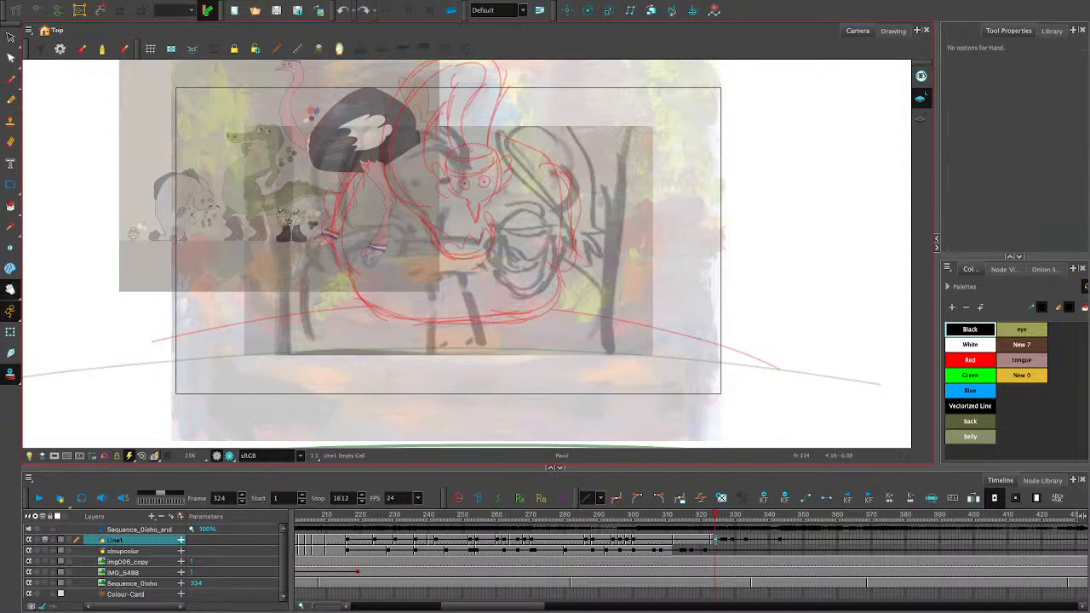
mouse_move(761, 217)
mouse_down()
mouse_move(759, 254)
mouse_move(809, 238)
mouse_move(782, 230)
mouse_up()
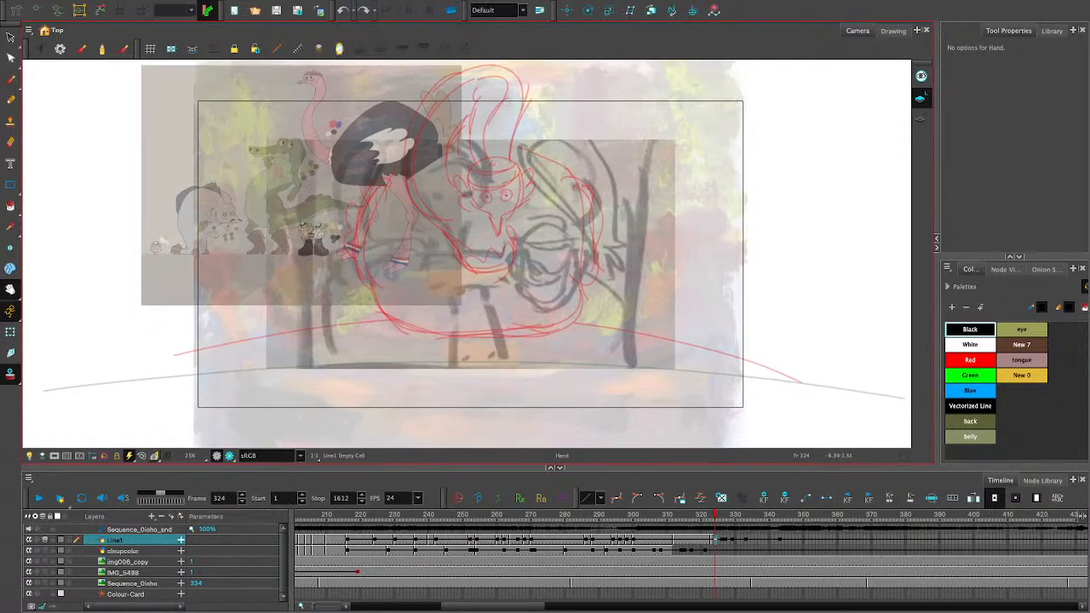
mouse_move(493, 256)
mouse_down()
mouse_move(558, 209)
mouse_move(504, 156)
mouse_up()
key(ctrl+z)
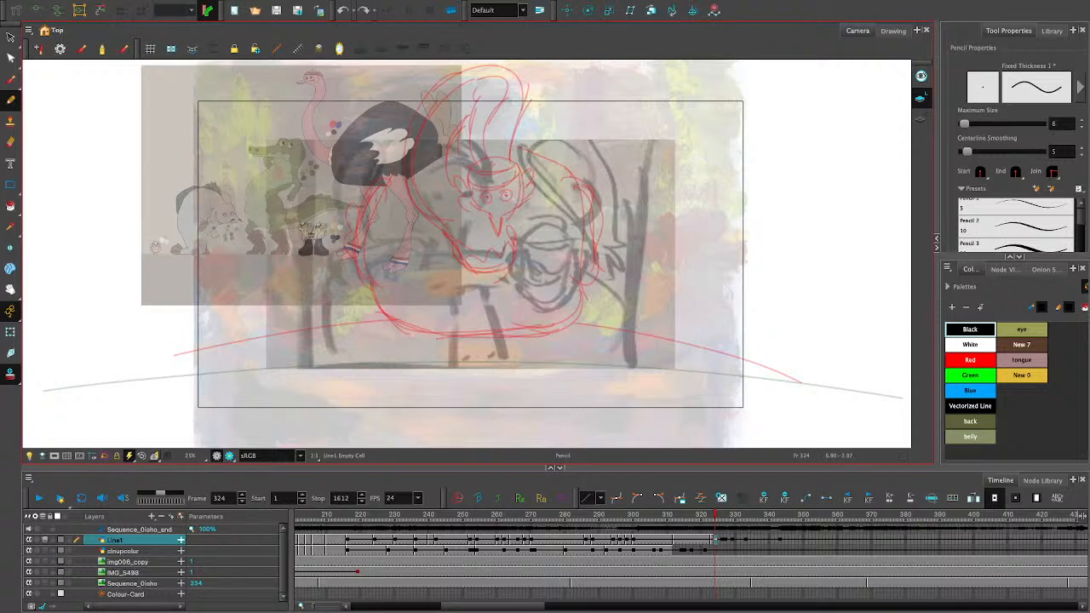
drag(516, 251, 483, 189)
key(ctrl+z)
mouse_move(506, 267)
mouse_down()
mouse_move(514, 186)
mouse_move(494, 201)
mouse_move(545, 128)
mouse_up()
key(ctrl+z)
key(ctrl+z)
drag(505, 271, 576, 166)
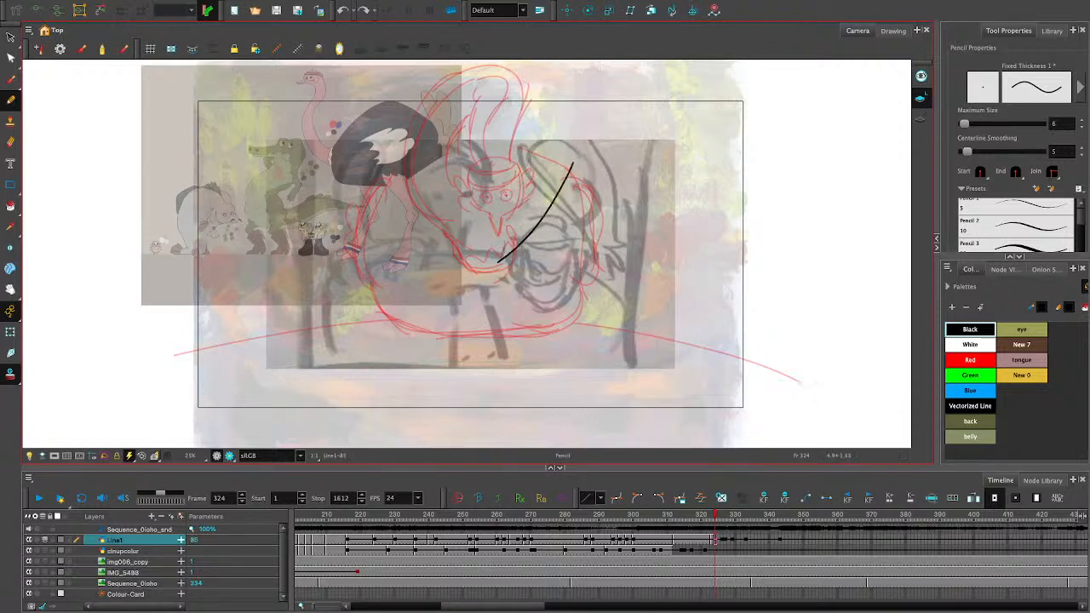
key(ctrl+z)
drag(510, 264, 587, 161)
- Draw the cap band on the ostrich's head and both round eyes with pupils at frame 324 on Line1
key(ctrl+z)
mouse_move(468, 166)
mouse_down()
mouse_move(518, 159)
mouse_move(490, 185)
mouse_move(467, 181)
mouse_move(464, 166)
mouse_move(489, 157)
mouse_move(482, 201)
mouse_move(509, 191)
mouse_up()
key(ctrl+z)
key(ctrl+z)
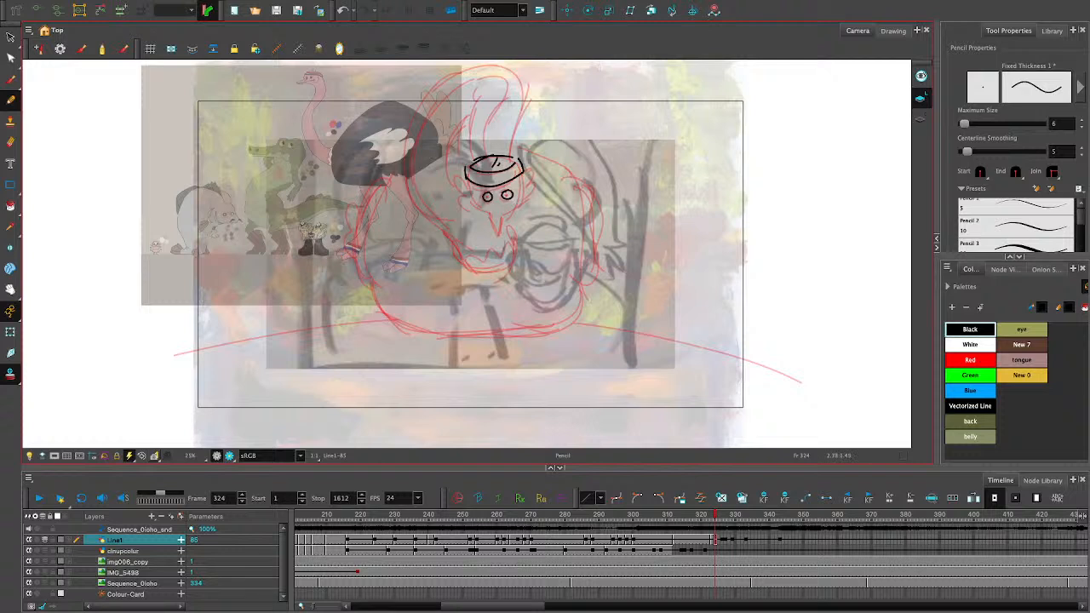
key(ctrl+z)
click(506, 194)
key(ctrl+z)
key(ctrl+shift+z)
- Draw the head's side contours with a feather tuft on each side, the chin line and the pointed beak below it
drag(465, 178, 461, 198)
mouse_move(522, 168)
mouse_down()
mouse_move(533, 188)
mouse_move(523, 204)
mouse_up()
key(ctrl+z)
mouse_move(524, 180)
mouse_down()
mouse_move(530, 170)
mouse_move(523, 203)
mouse_move(490, 212)
mouse_move(513, 211)
mouse_move(499, 233)
mouse_up()
key(ctrl+z)
key(ctrl+z)
key(ctrl+z)
drag(503, 213, 500, 230)
key(ctrl+z)
key(ctrl+z)
drag(505, 214, 501, 230)
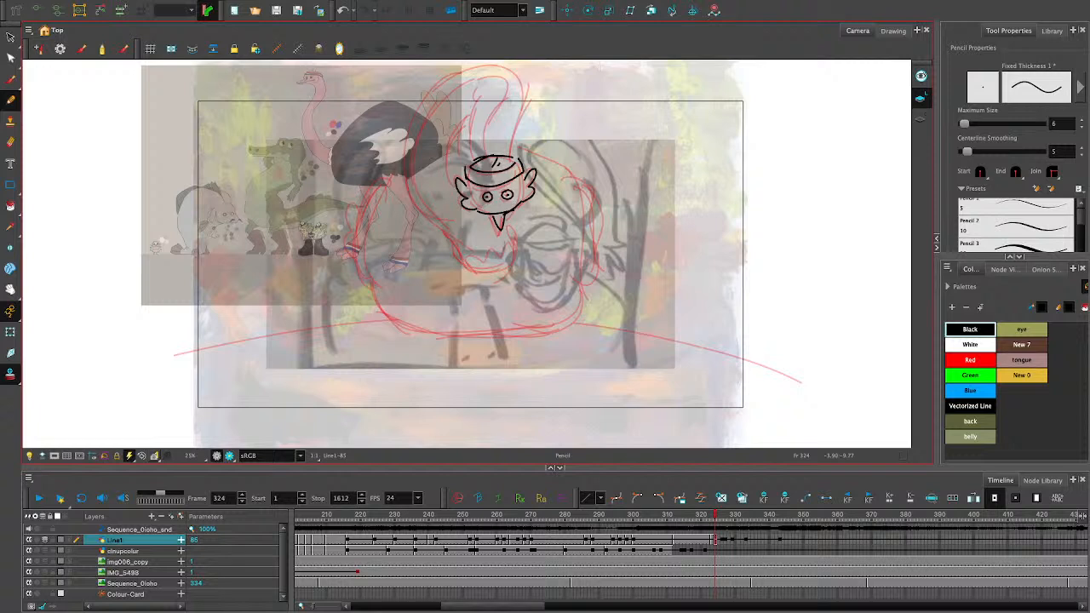
- Try to adjust the chin line and the beak's position under the head
click(11, 37)
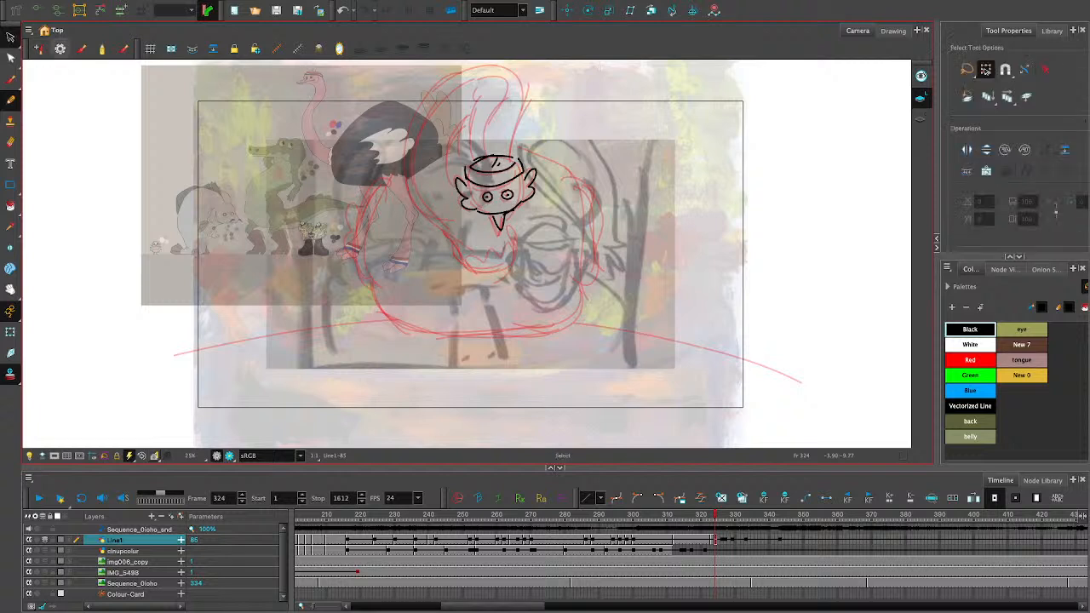
click(498, 212)
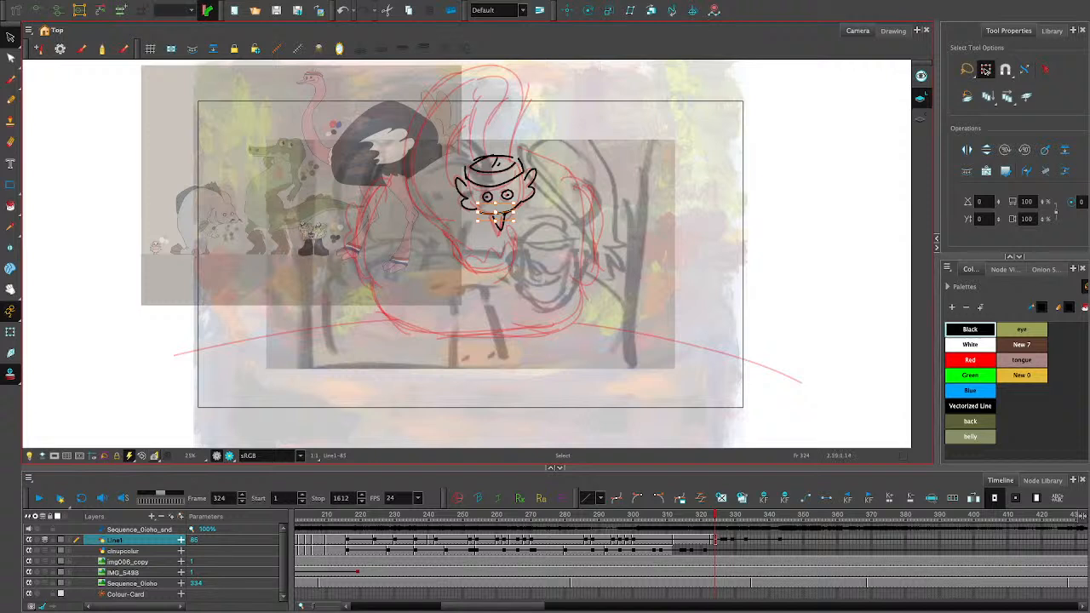
key(Delete)
click(565, 260)
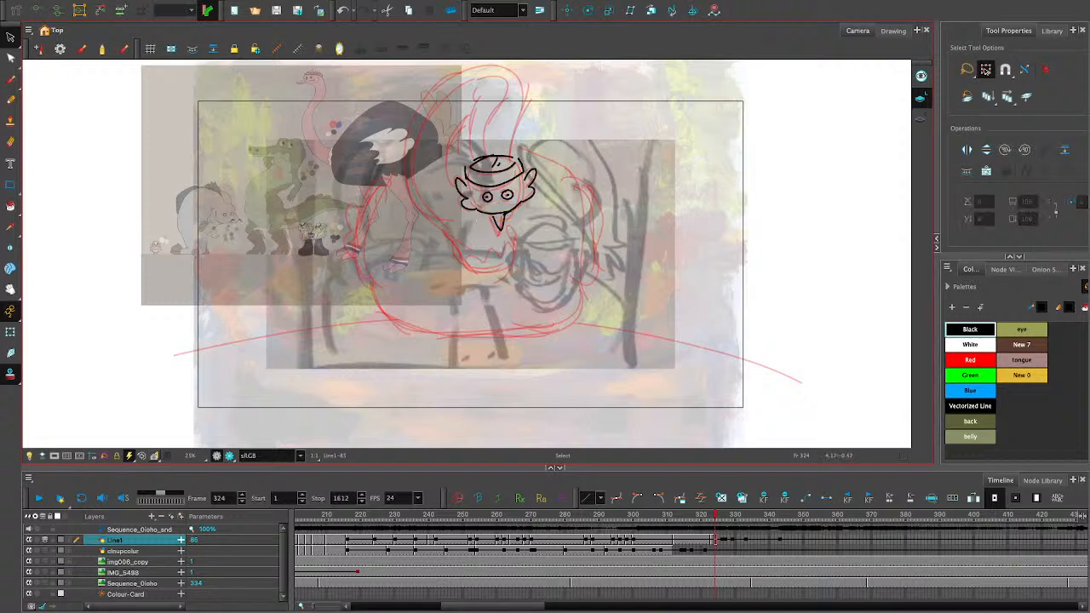
click(498, 220)
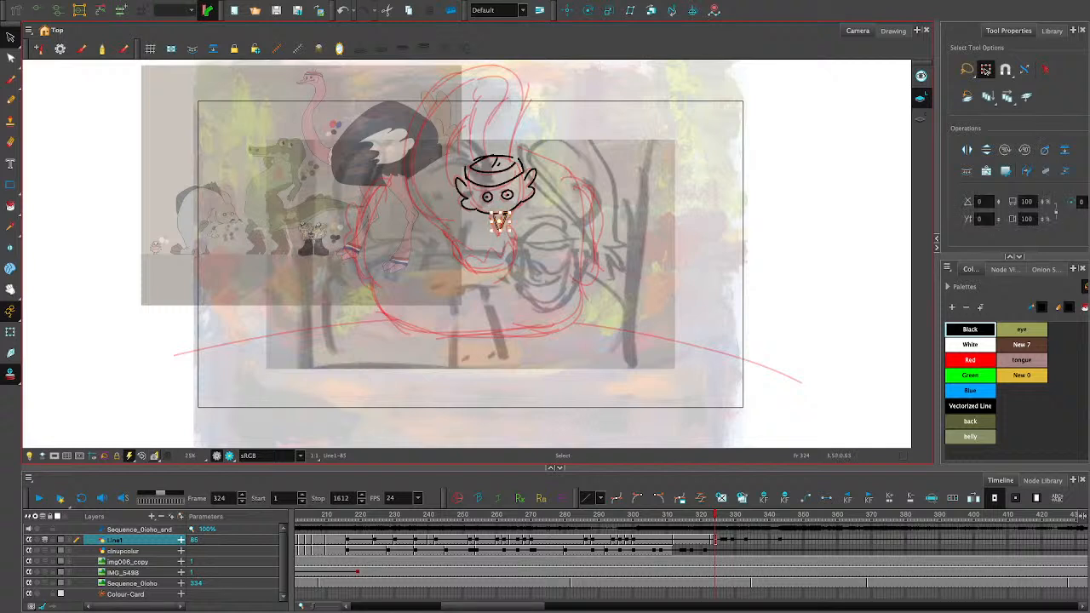
drag(499, 222, 500, 220)
click(546, 293)
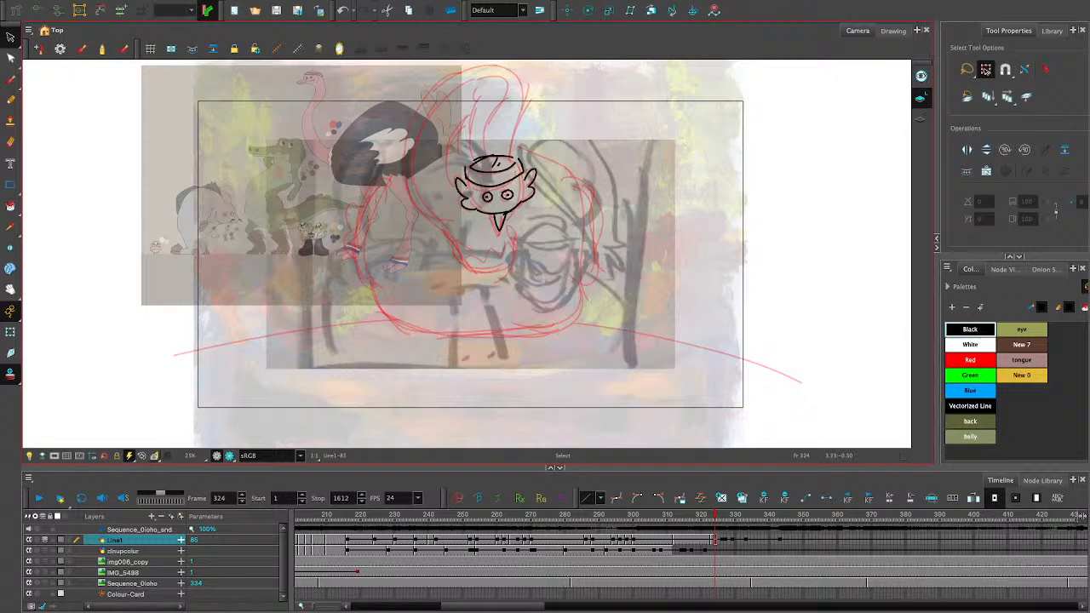
key(ctrl+z)
key(ctrl+z)
key(ctrl+z)
key(ctrl+z)
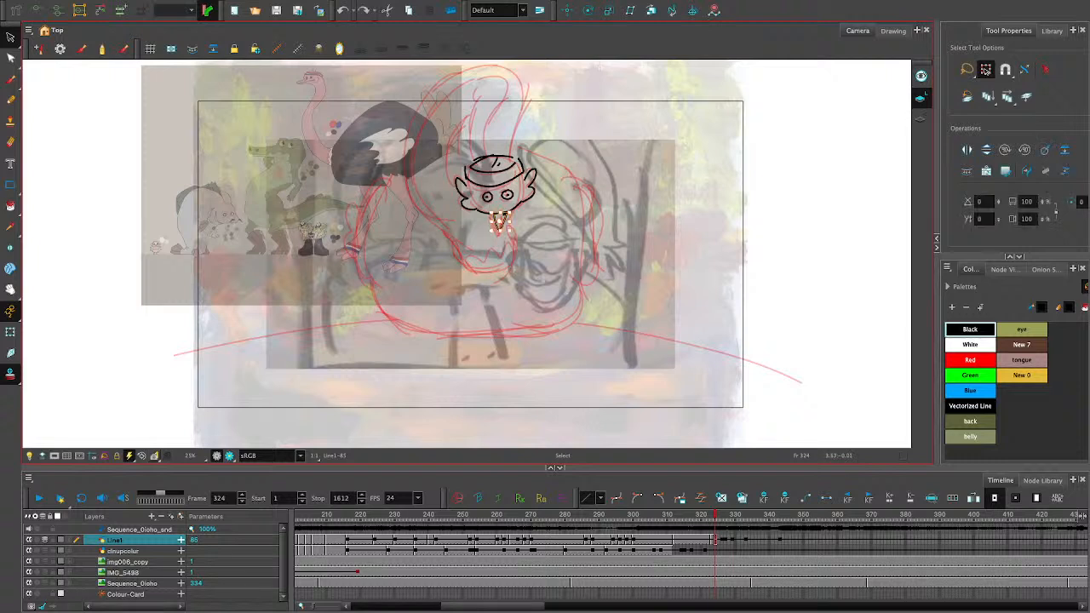
key(ctrl+z)
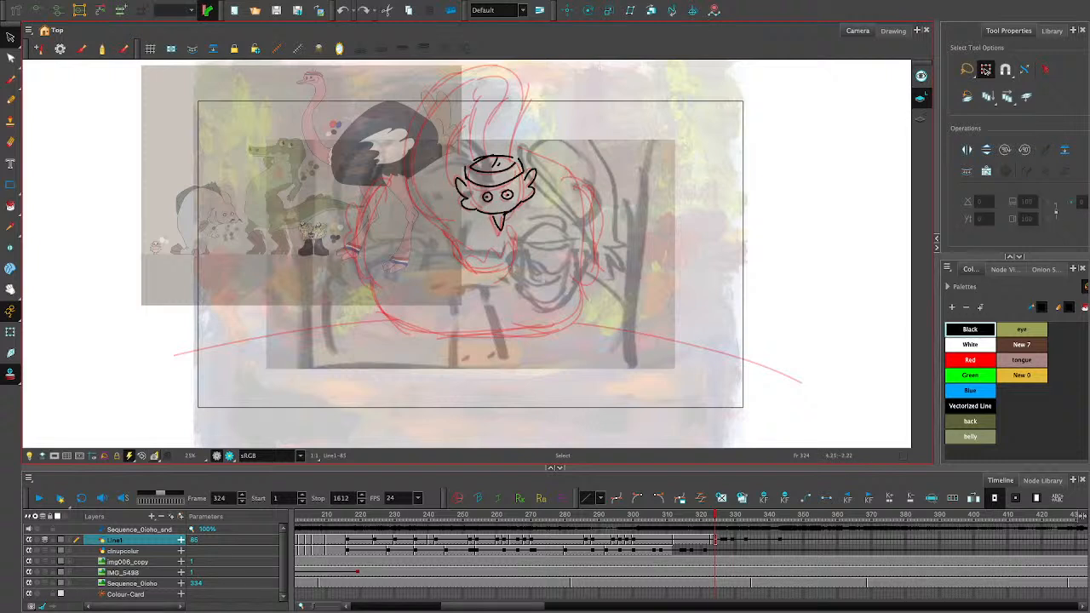
click(10, 100)
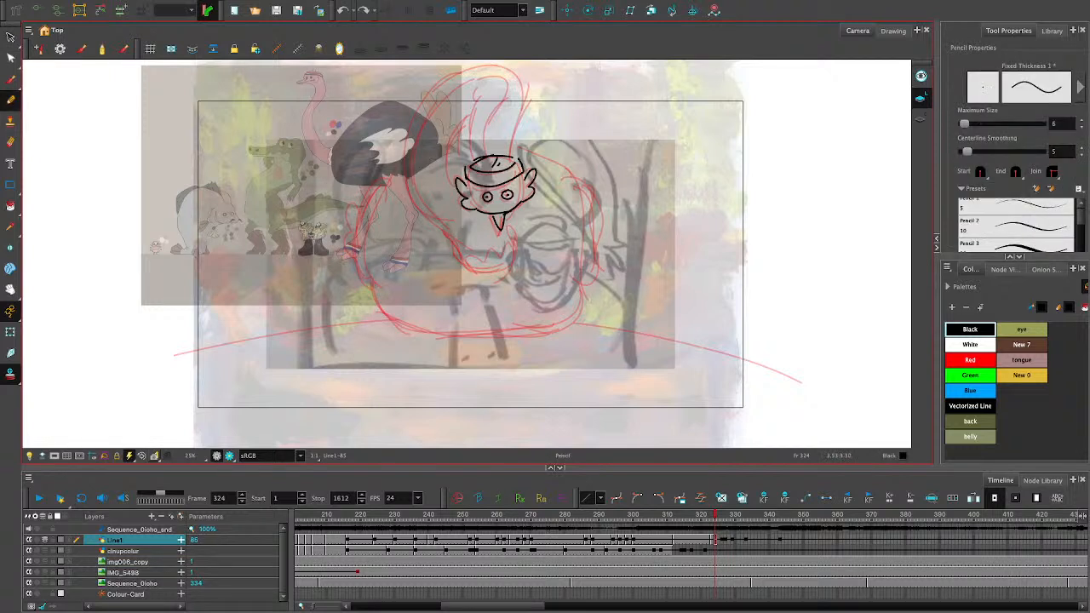
- Move the top curve of the head's cap slightly down and adjust the small mark inside it
click(11, 37)
click(493, 162)
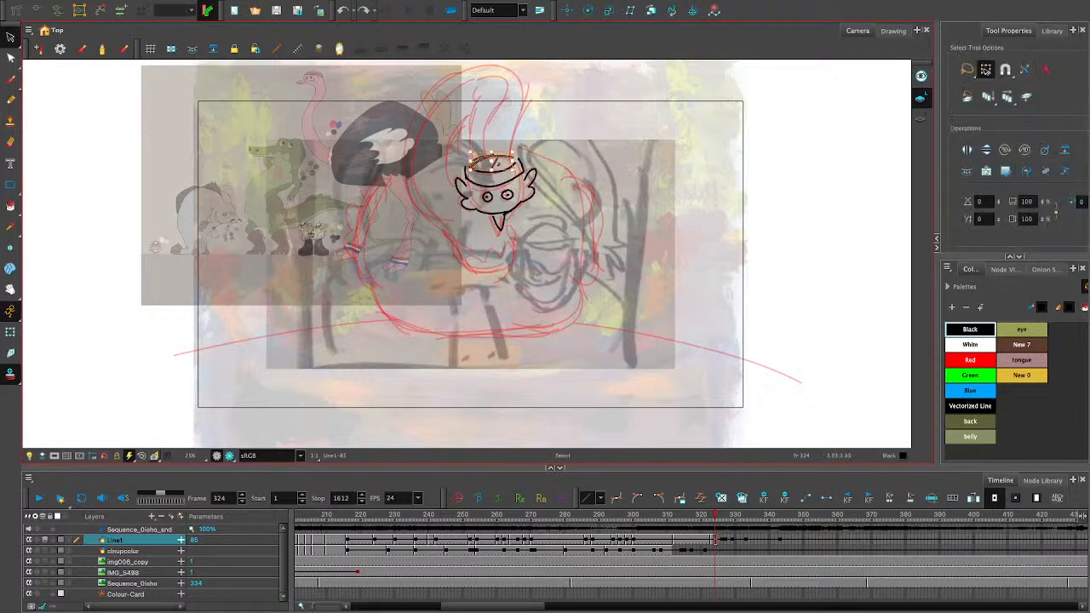
drag(493, 163, 493, 169)
click(562, 172)
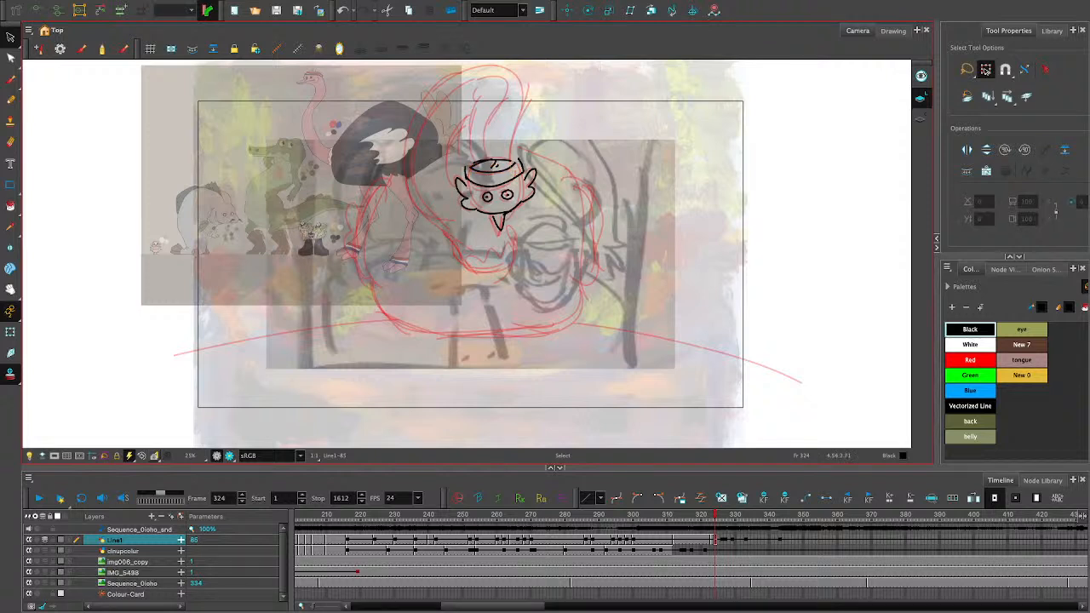
click(494, 163)
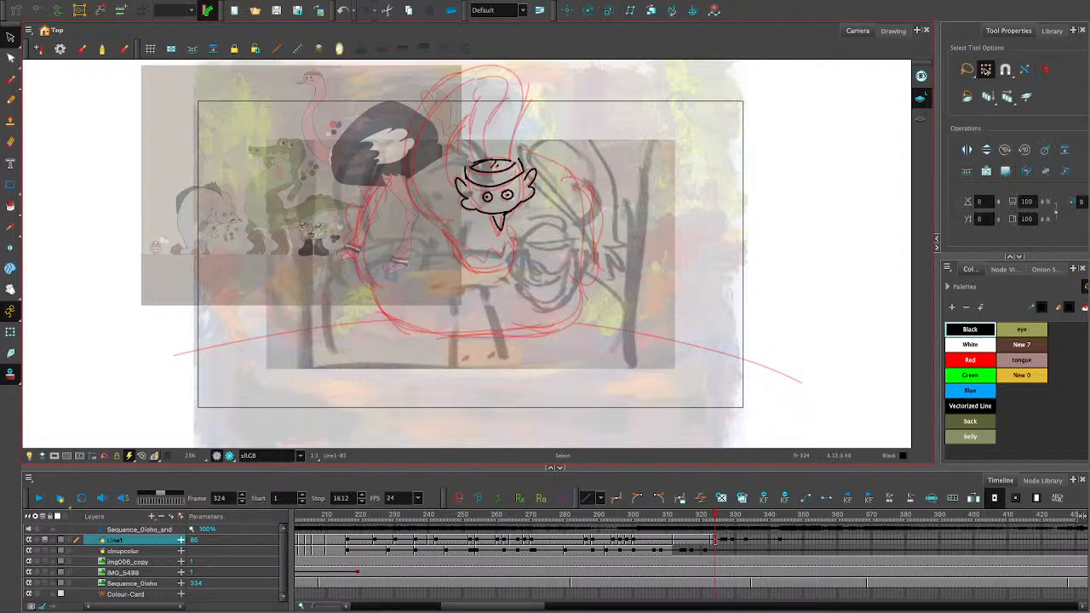
click(594, 210)
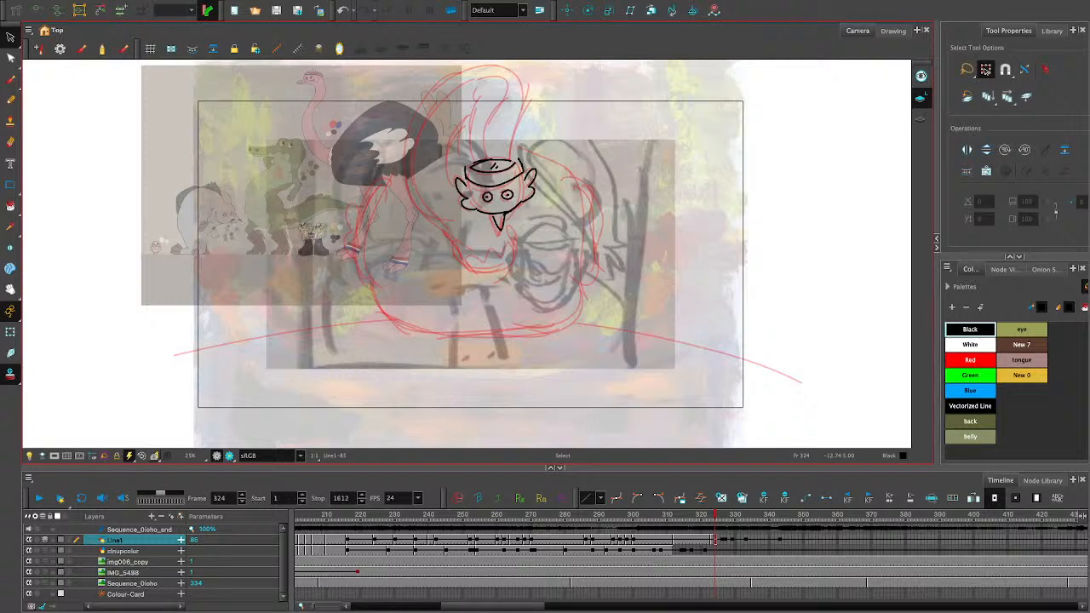
- Draw three hearts of varying tilt in the area left of the ostrich's body with the Pencil
key(alt+x)
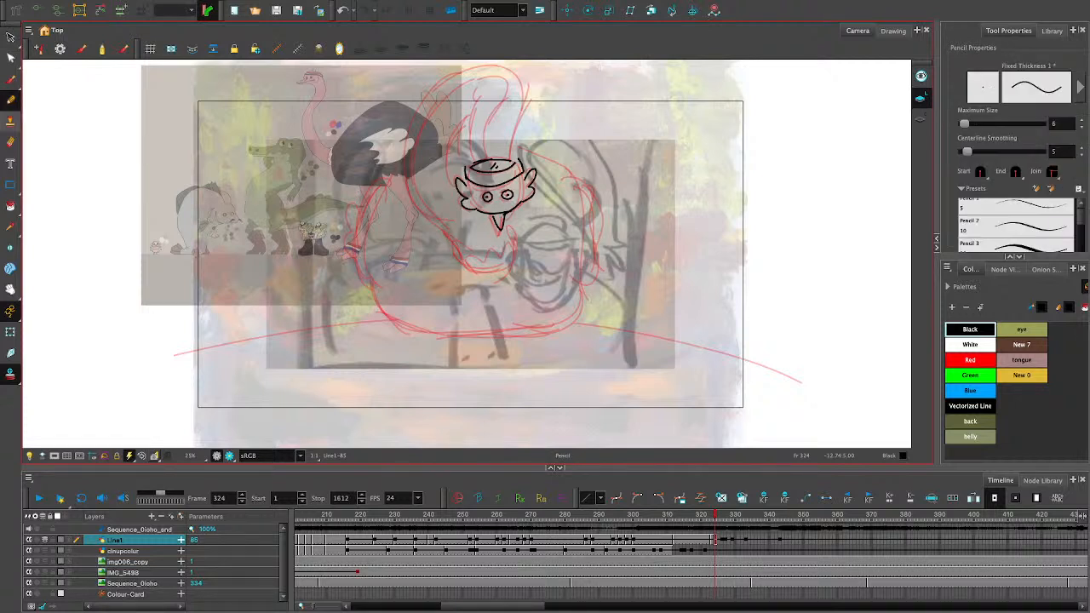
mouse_move(308, 268)
mouse_down()
mouse_move(293, 233)
mouse_move(329, 221)
mouse_up()
key(ctrl+z)
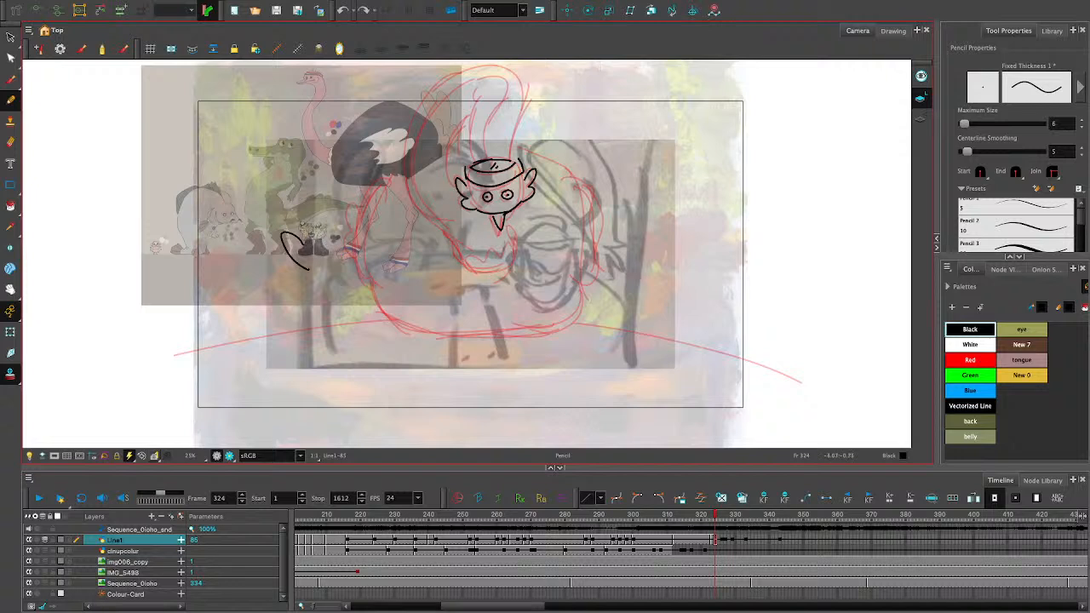
key(ctrl+z)
mouse_move(298, 271)
mouse_down()
mouse_move(274, 227)
mouse_move(316, 220)
mouse_move(286, 267)
mouse_move(283, 240)
mouse_move(298, 281)
mouse_up()
key(ctrl+z)
mouse_move(259, 185)
mouse_down()
mouse_move(294, 193)
mouse_move(258, 179)
mouse_up()
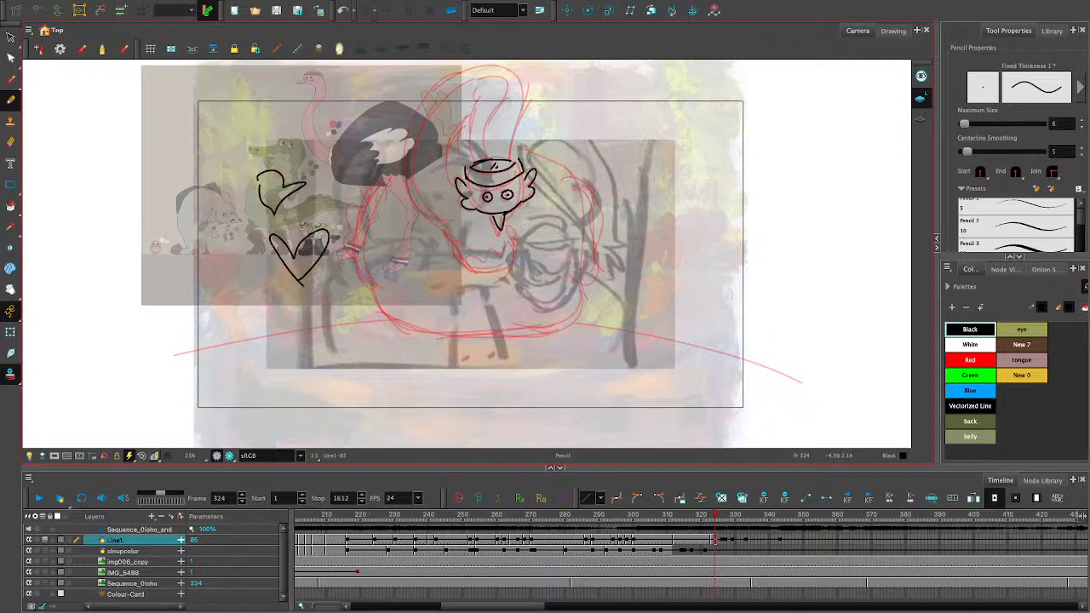
mouse_move(230, 252)
mouse_down()
mouse_move(240, 288)
mouse_move(247, 259)
mouse_move(225, 258)
mouse_up()
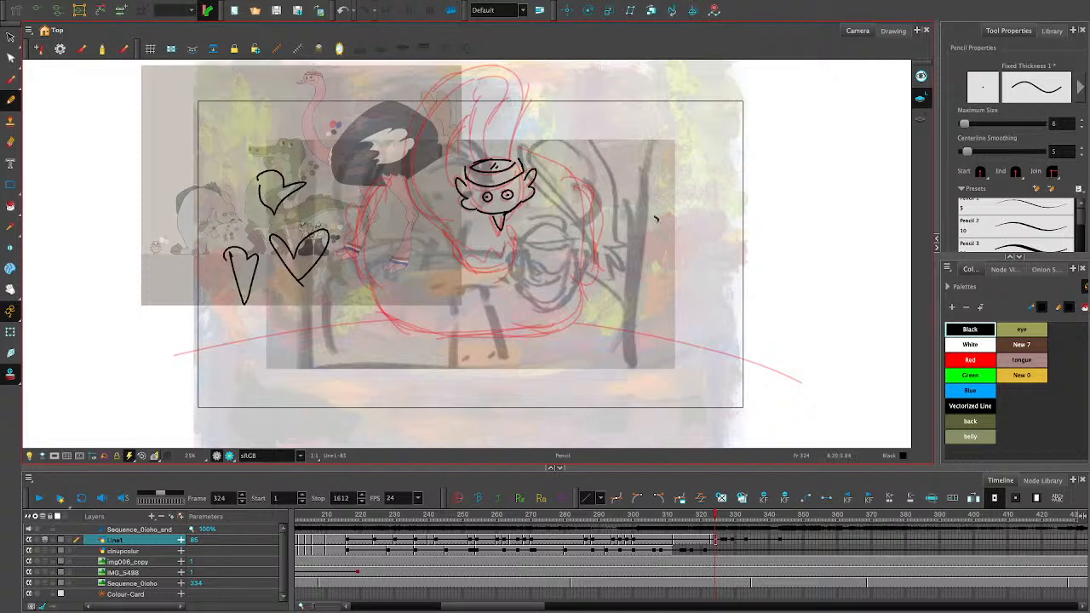
- Draw three hearts right of the ostrich's head, one at each lower side of the body and one at the body's lower centre
drag(655, 219, 687, 228)
mouse_move(596, 157)
mouse_down()
mouse_move(591, 134)
mouse_move(616, 141)
mouse_move(608, 151)
mouse_up()
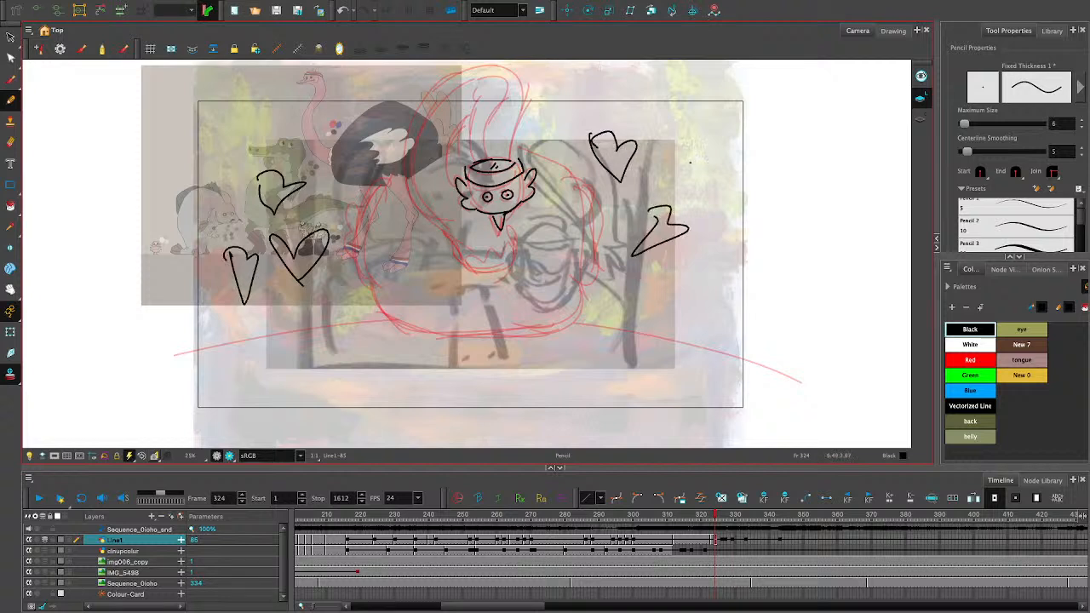
mouse_move(690, 164)
mouse_down()
mouse_move(717, 171)
mouse_move(695, 182)
mouse_up()
mouse_move(317, 302)
mouse_down()
mouse_move(351, 292)
mouse_move(334, 285)
mouse_up()
mouse_move(619, 299)
mouse_down()
mouse_move(647, 297)
mouse_move(620, 291)
mouse_up()
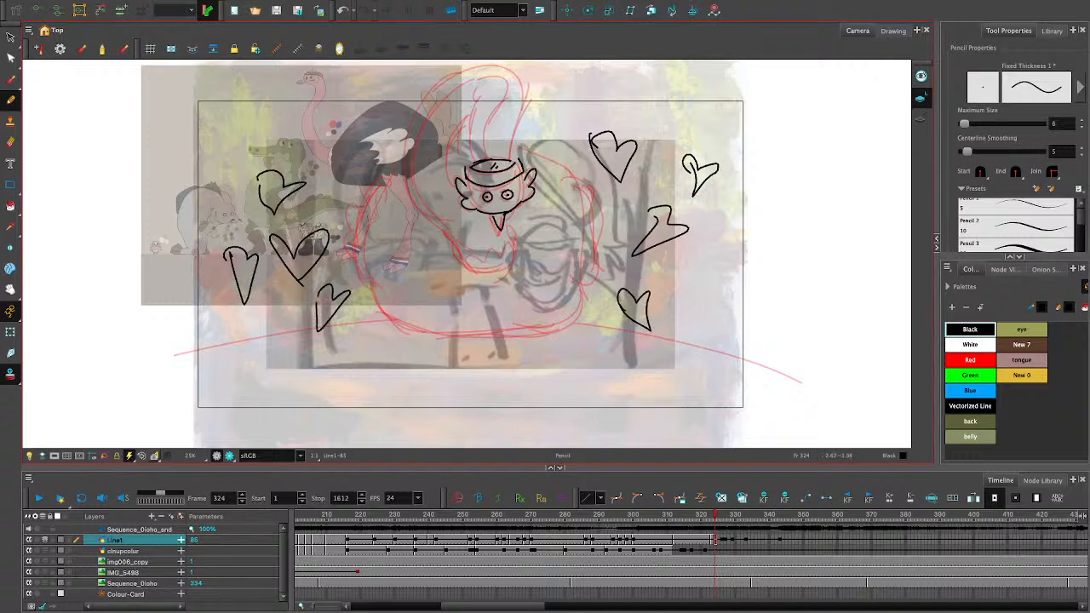
mouse_move(459, 294)
mouse_down()
mouse_move(473, 326)
mouse_move(511, 298)
mouse_move(479, 304)
mouse_up()
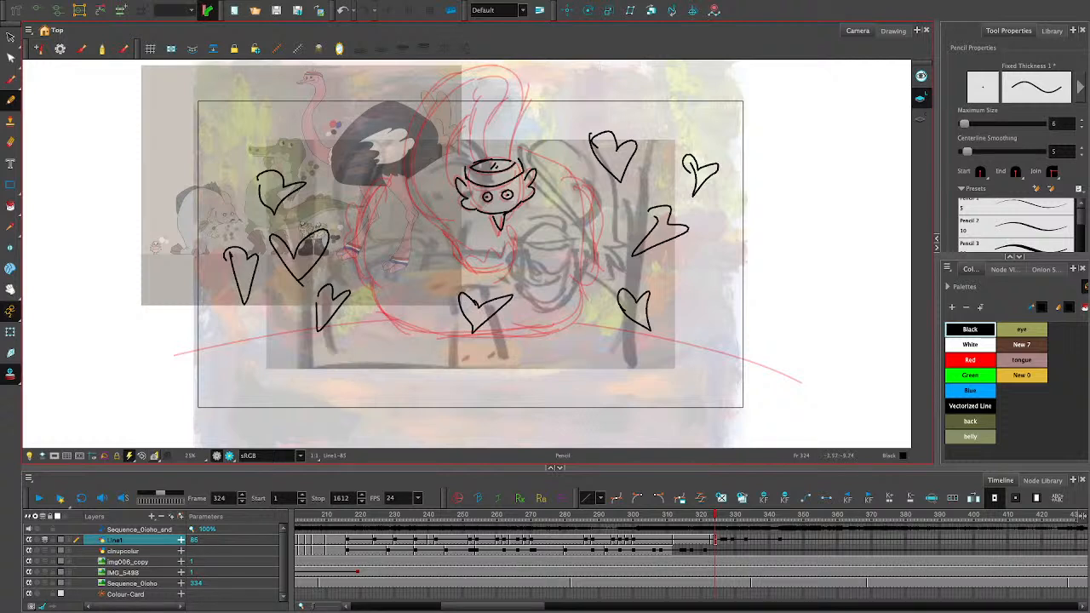